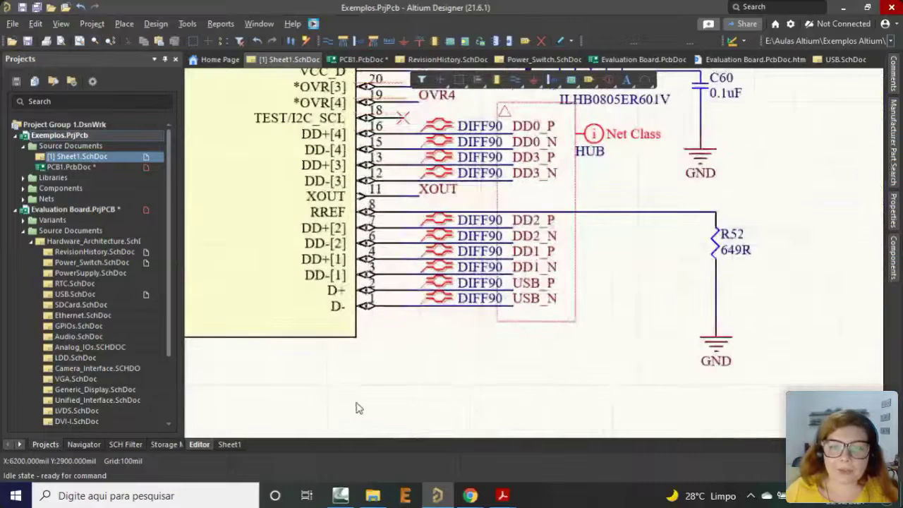
ctrl+scroll(508, 387, up, 1)
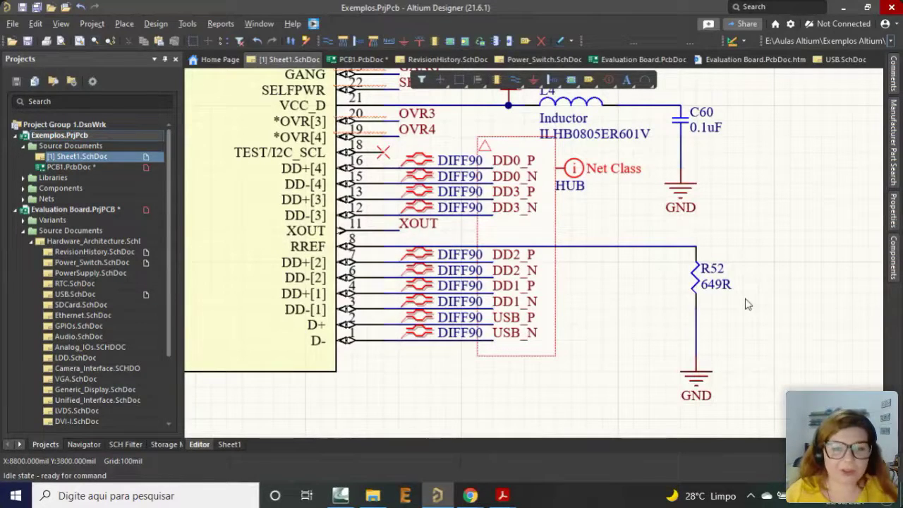
ctrl+scroll(762, 301, down, 3)
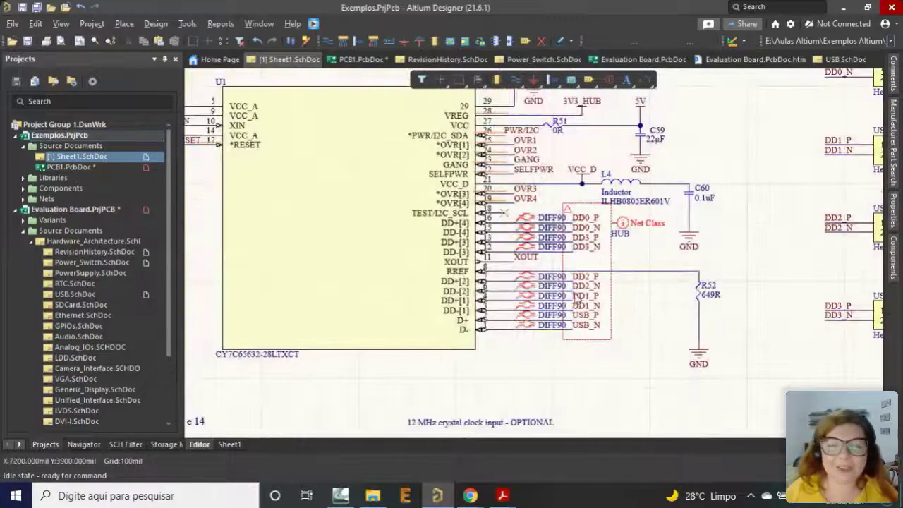
ctrl+scroll(661, 328, up, 1)
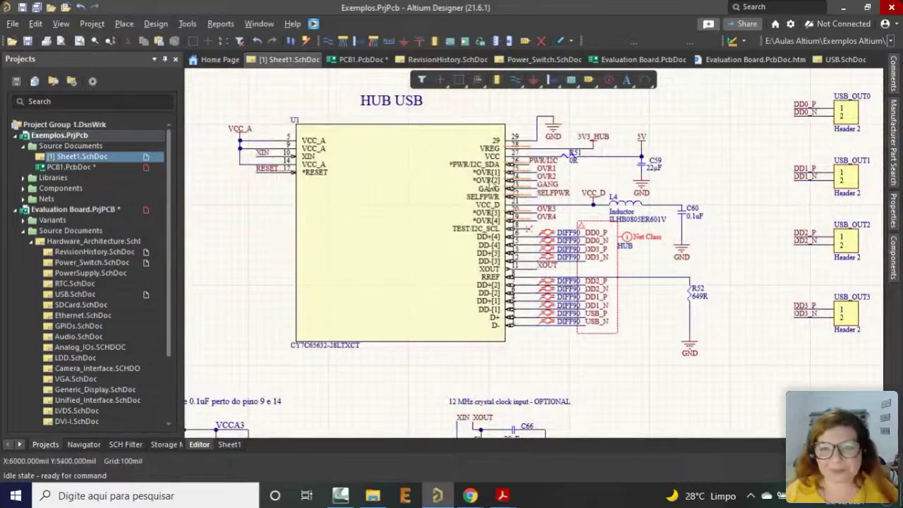
ctrl+scroll(487, 187, up, 1)
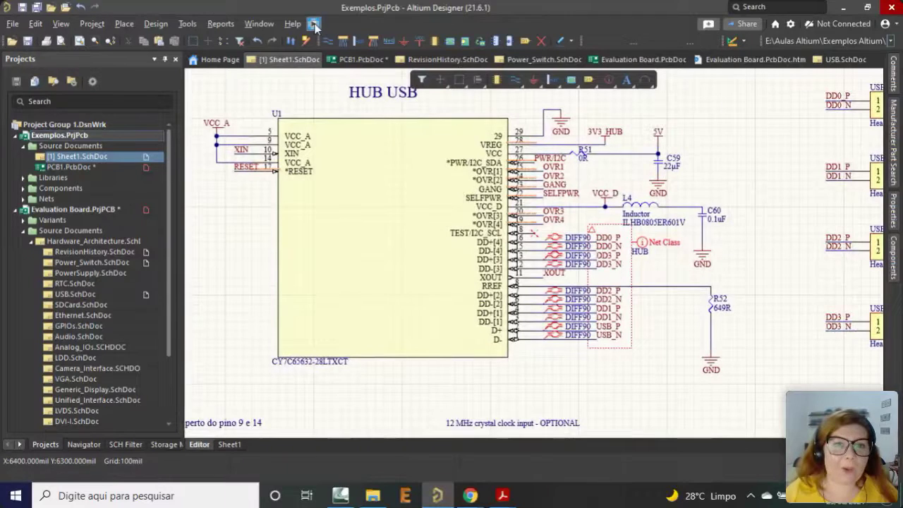
ctrl+scroll(445, 212, down, 1)
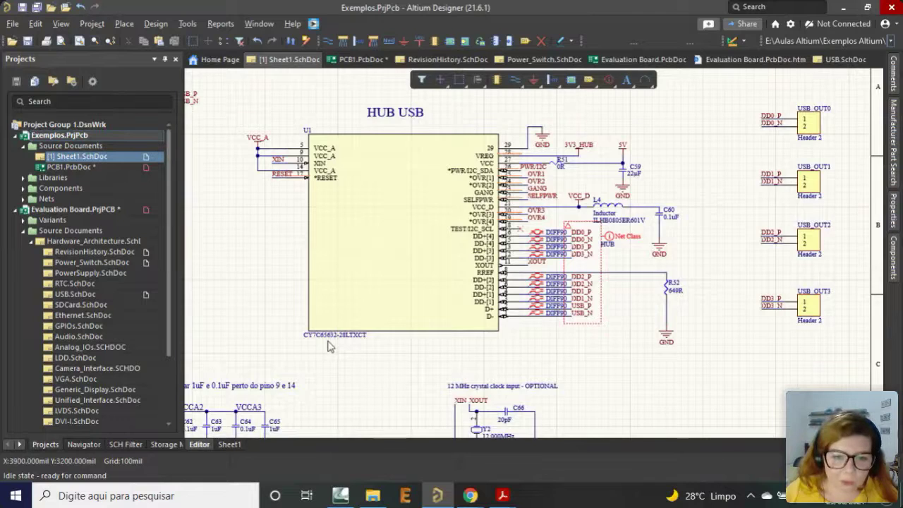
Inspect the footprint of USB hub controller U1 in its component properties, in both 3D and 2D preview.
ctrl+scroll(328, 346, up, 2)
ctrl+scroll(352, 247, down, 1)
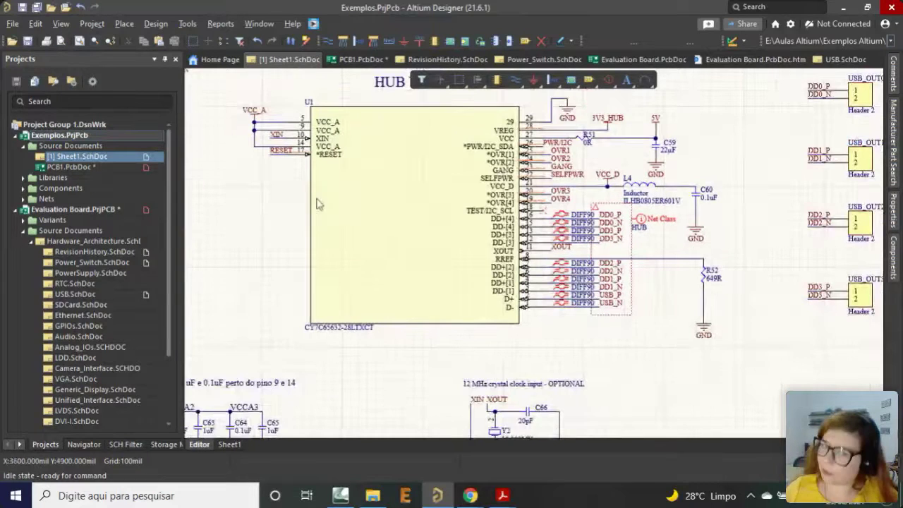
click(434, 238)
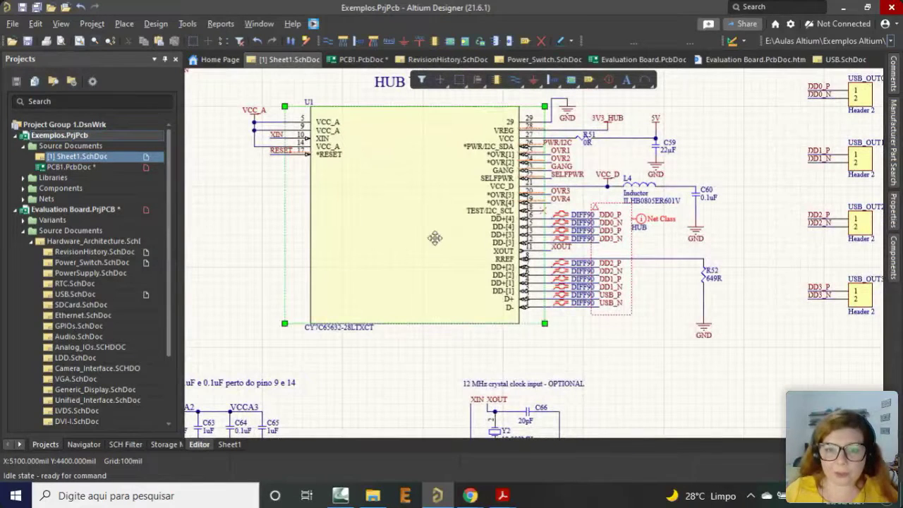
double_click(449, 243)
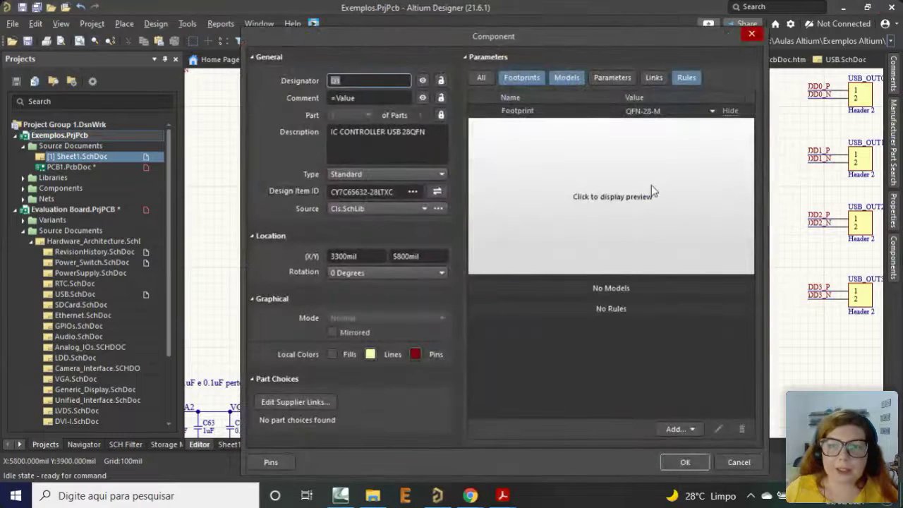
click(734, 114)
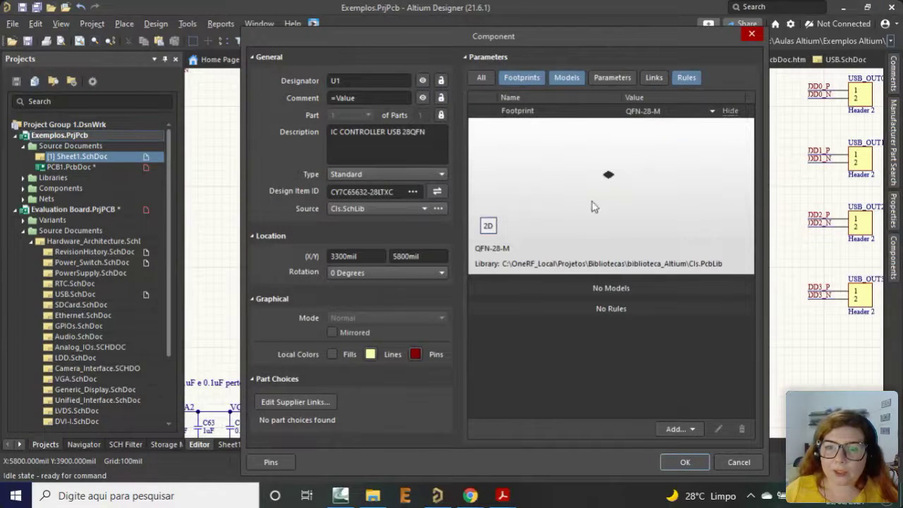
click(488, 226)
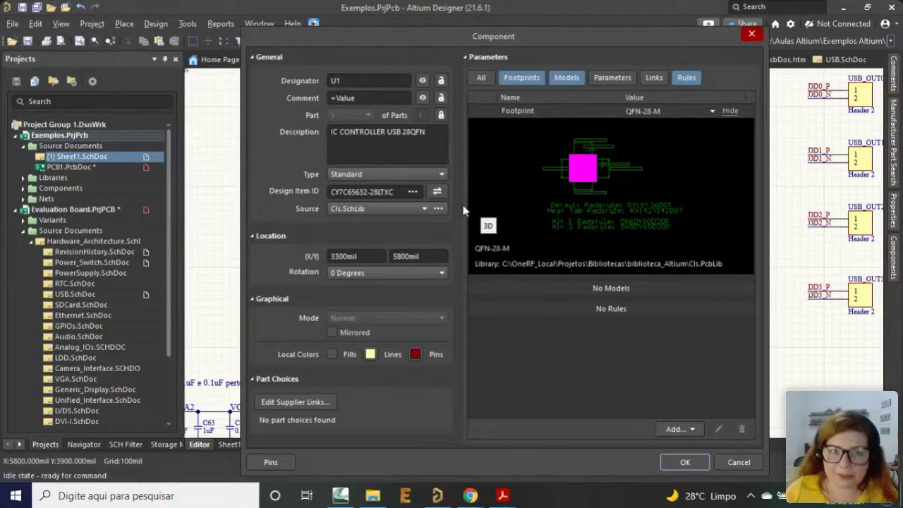
click(751, 34)
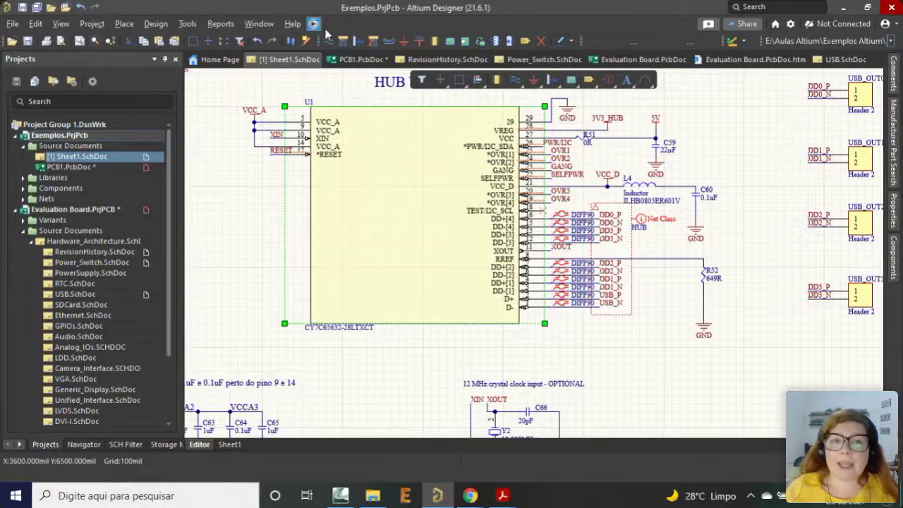
Open the Altium Library Loader and copy the design item ID from U1's component properties.
click(343, 42)
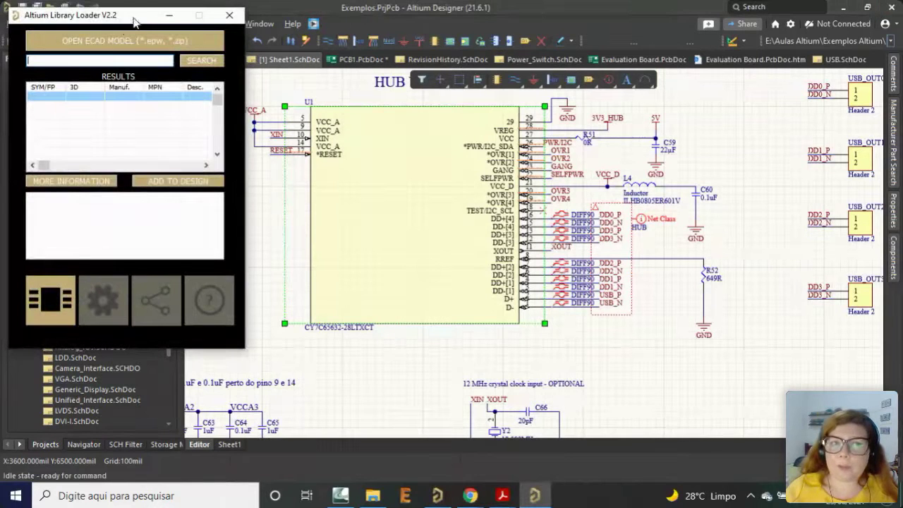
drag(137, 23, 220, 62)
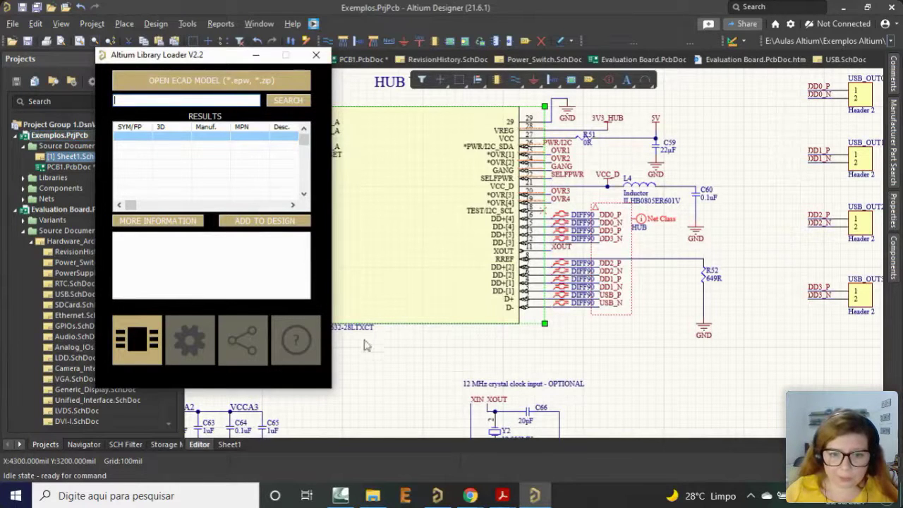
click(380, 286)
double_click(380, 285)
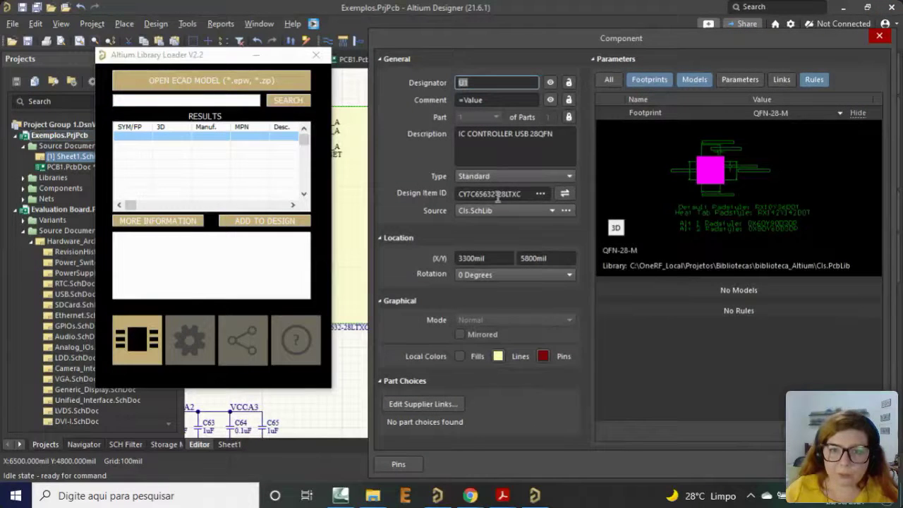
click(509, 194)
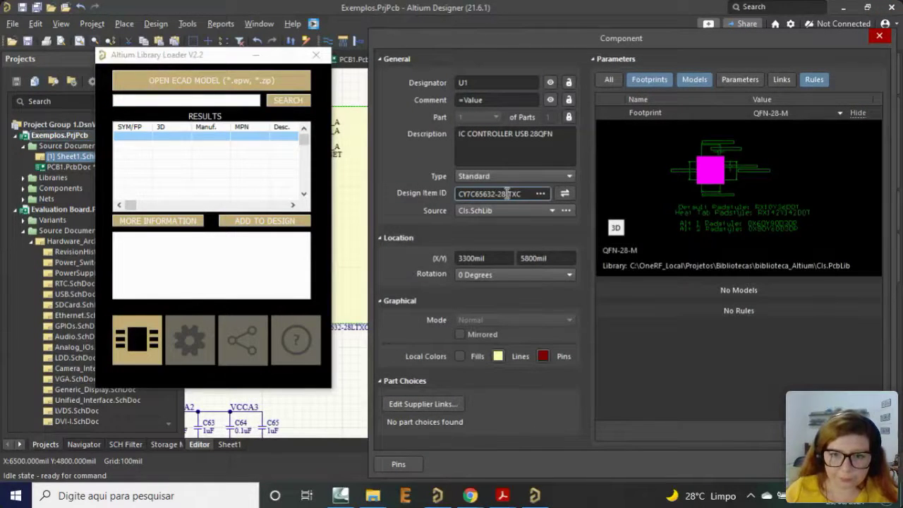
drag(522, 196, 461, 194)
key(ctrl+c)
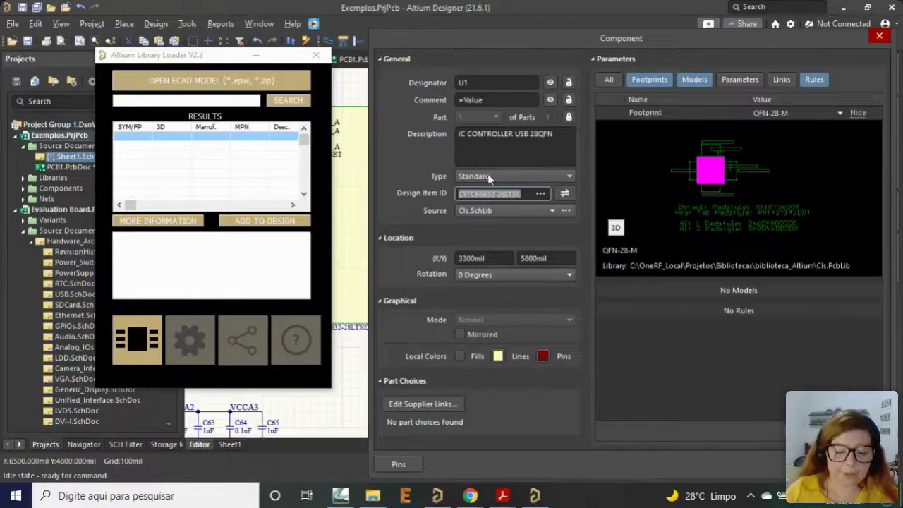
click(879, 37)
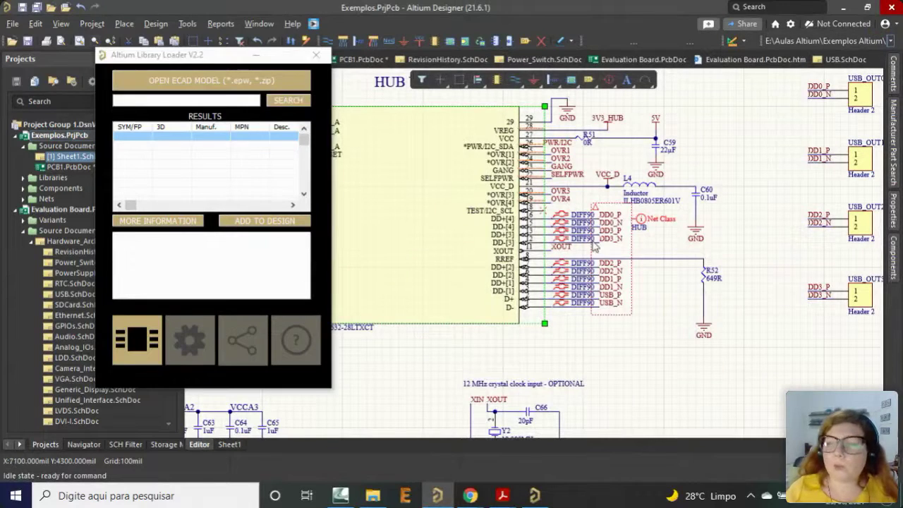
Search the Library Loader for the part CY7C65632-28LTXC.
click(151, 101)
click(175, 98)
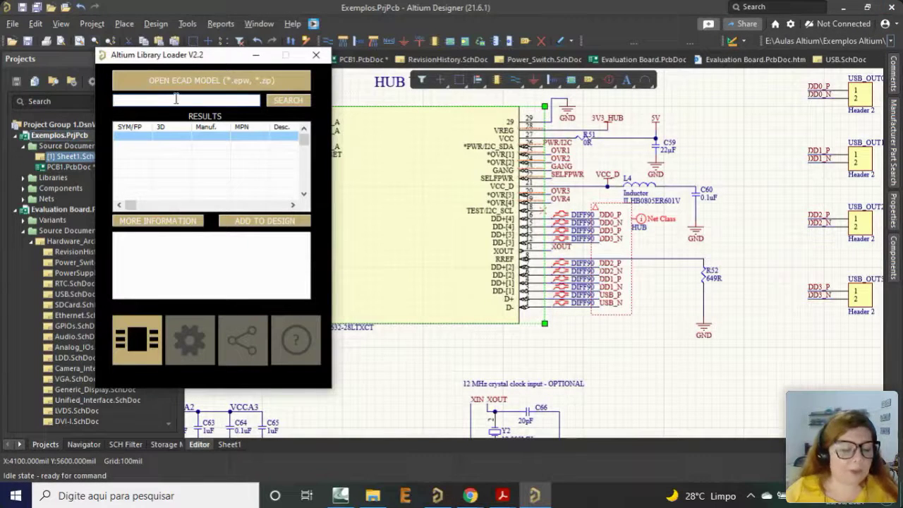
key(ctrl+v)
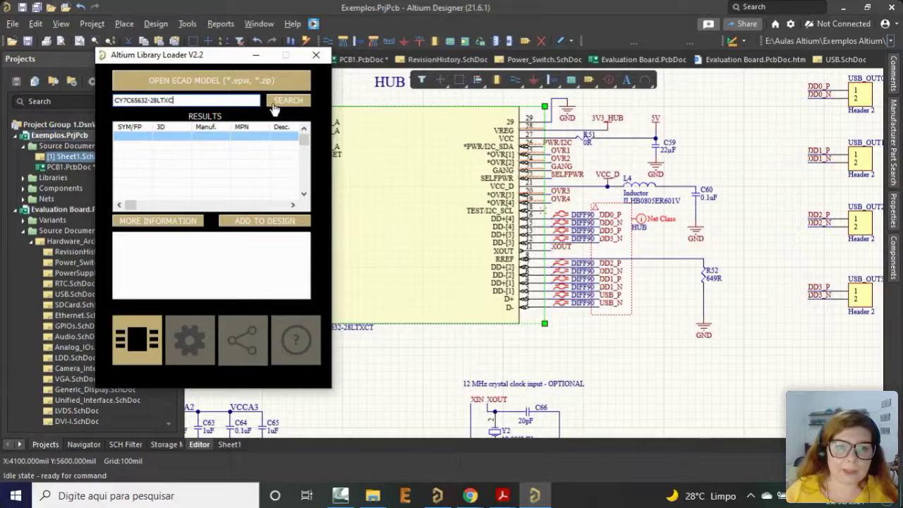
key(Return)
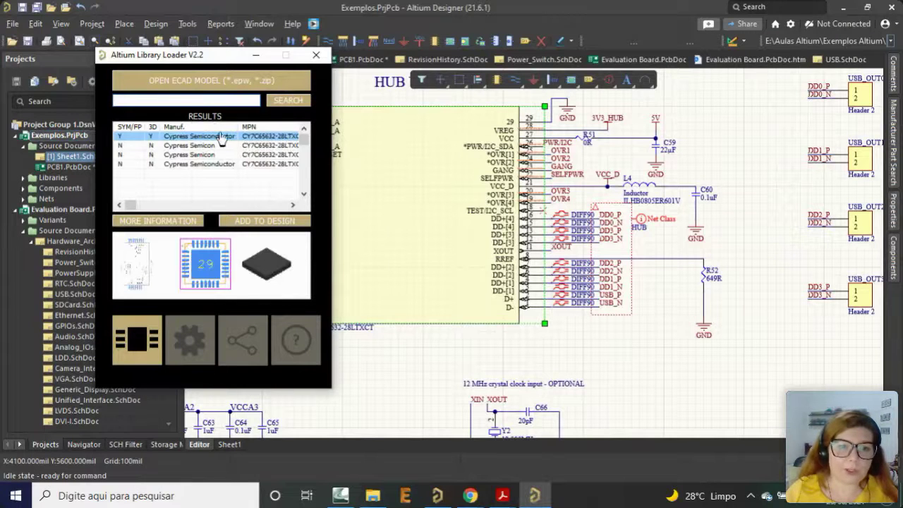
mouse_move(127, 205)
mouse_down()
mouse_move(282, 206)
mouse_move(132, 205)
mouse_up()
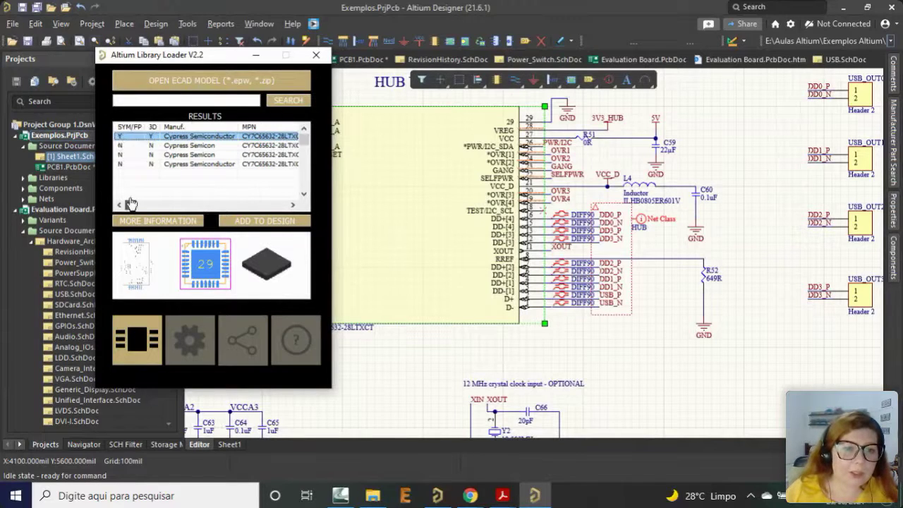
Add the Cypress Semiconductor result that has a symbol, footprint and 3D model to the design, and close the Library Loader.
click(260, 222)
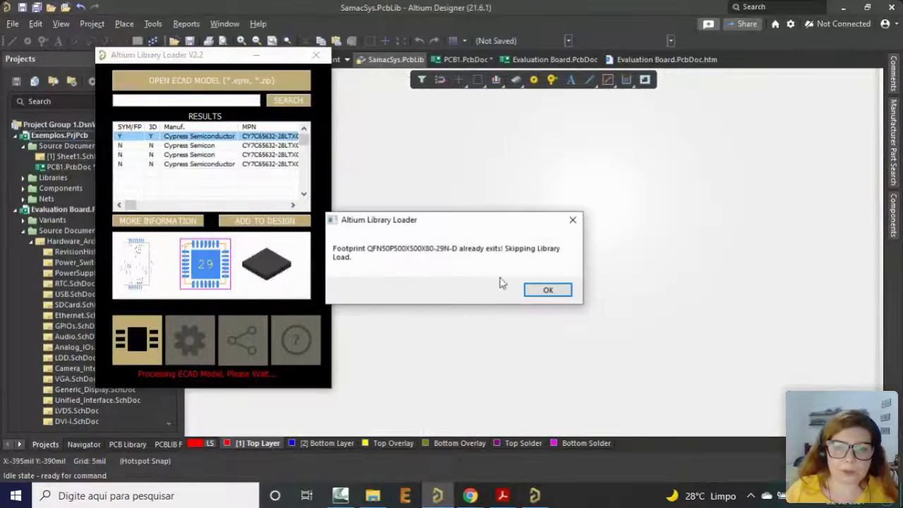
click(554, 294)
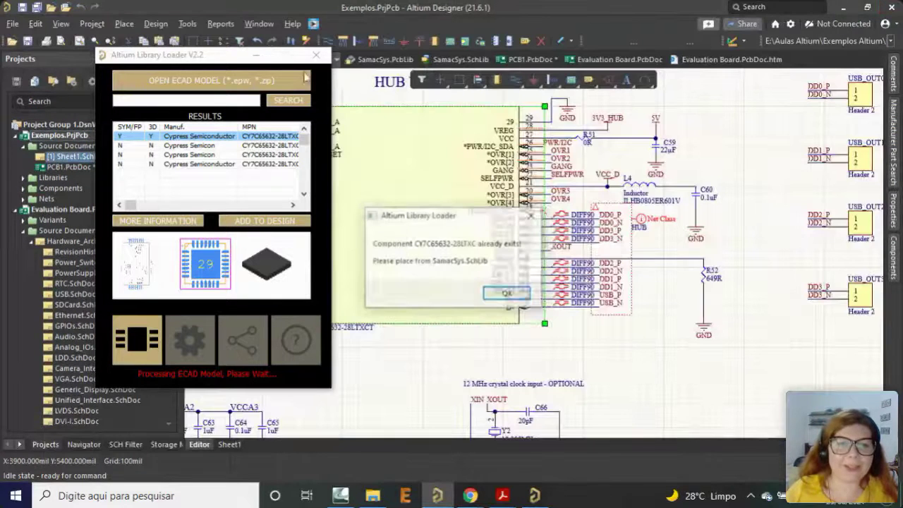
click(508, 294)
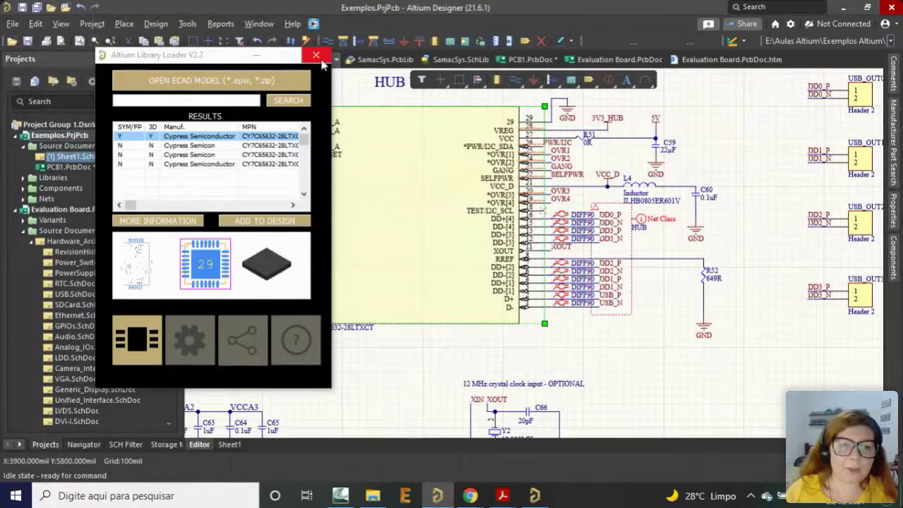
click(317, 58)
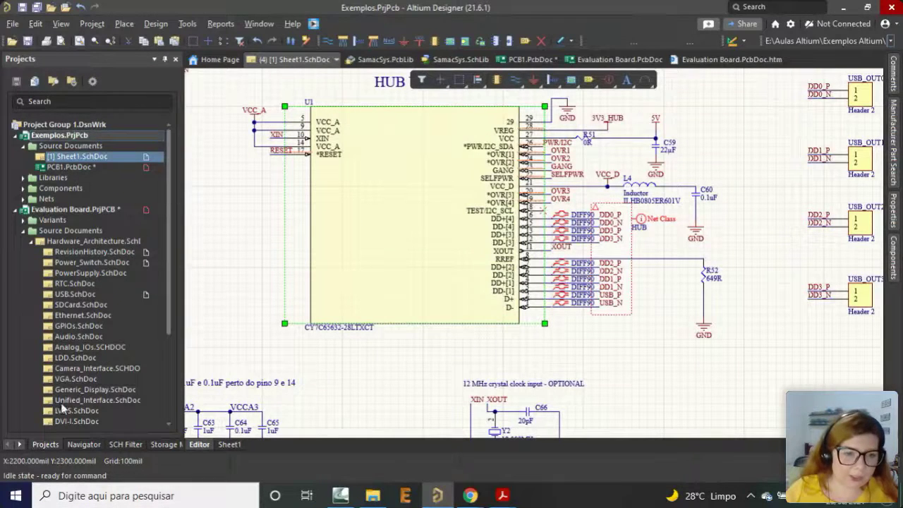
Open SamacSys.PcbLib from the free documents and examine its displayed connector footprint in 3D from an oblique angle.
scroll(62, 408, down, 4)
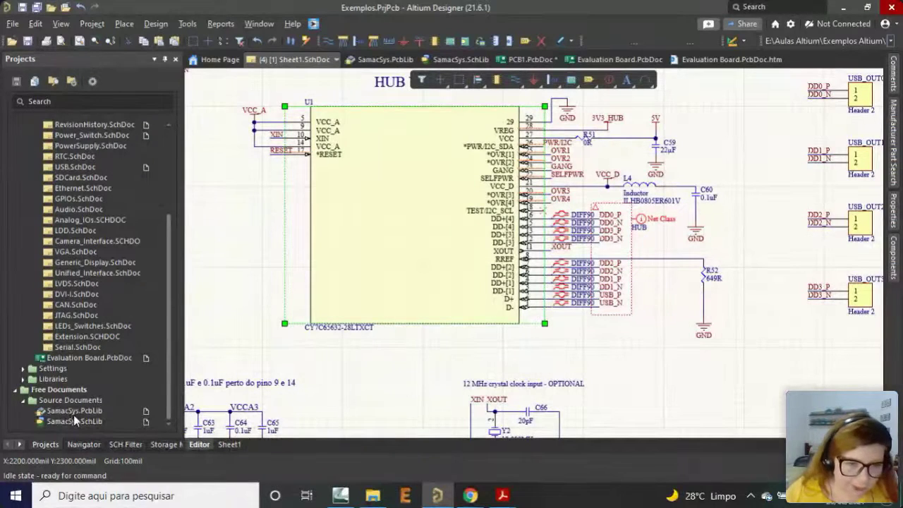
ctrl+scroll(570, 275, down, 5)
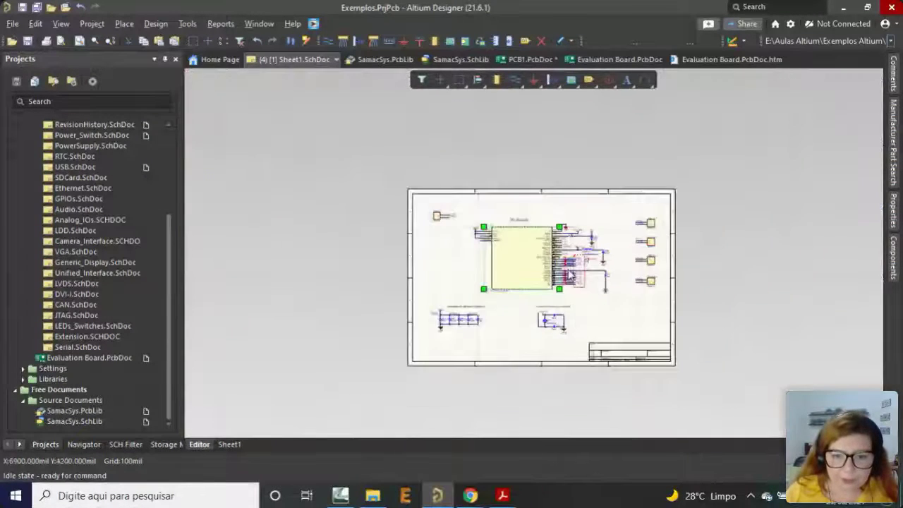
ctrl+scroll(409, 374, down, 2)
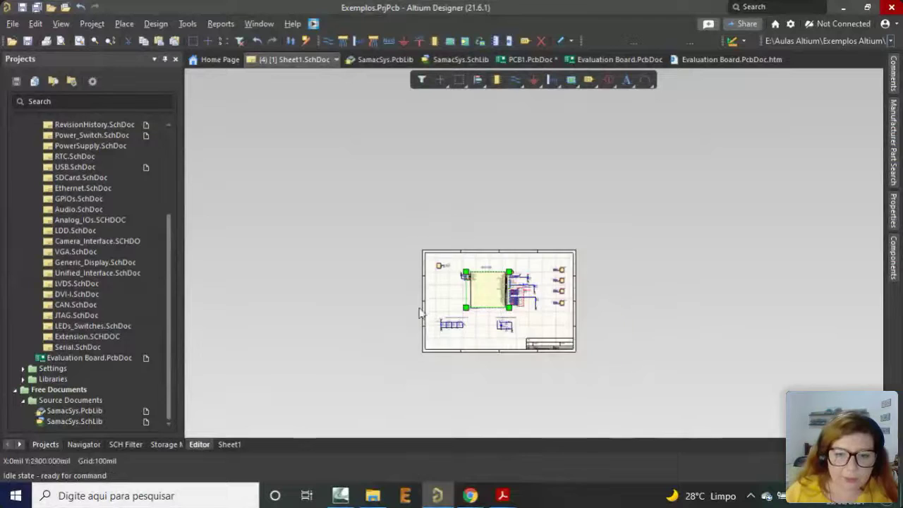
ctrl+scroll(413, 361, up, 4)
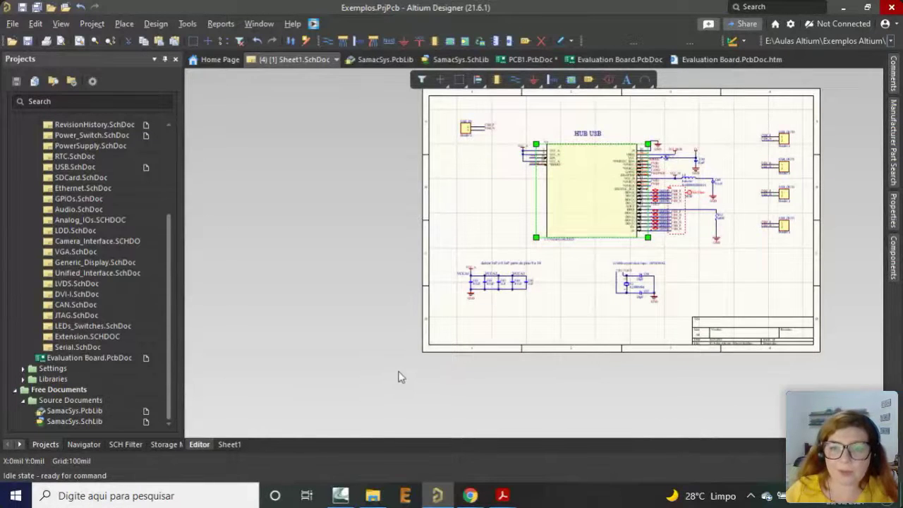
ctrl+scroll(365, 349, down, 3)
ctrl+scroll(451, 292, up, 5)
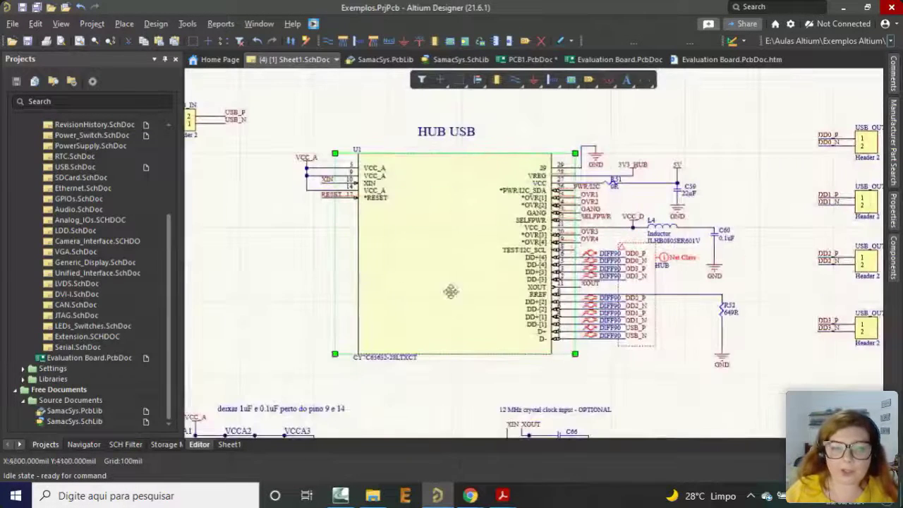
double_click(63, 411)
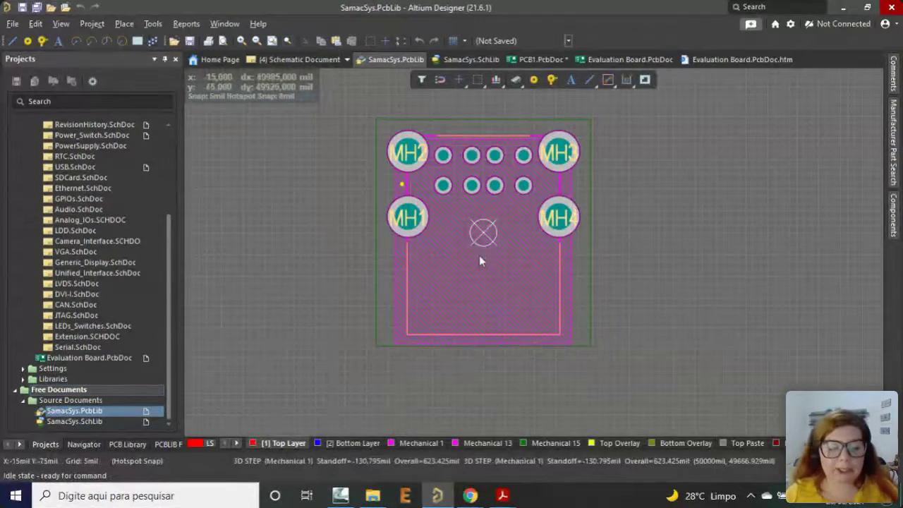
key(3)
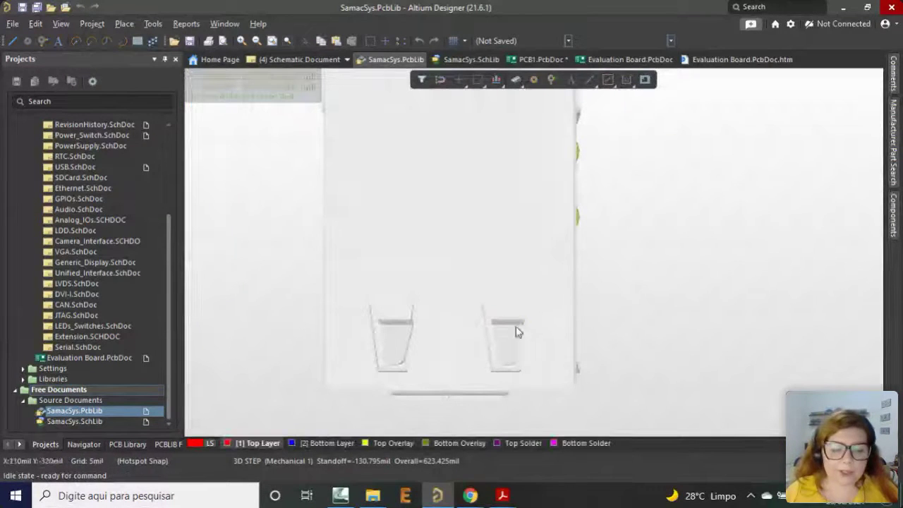
shift+right_drag(513, 339, 61, 403)
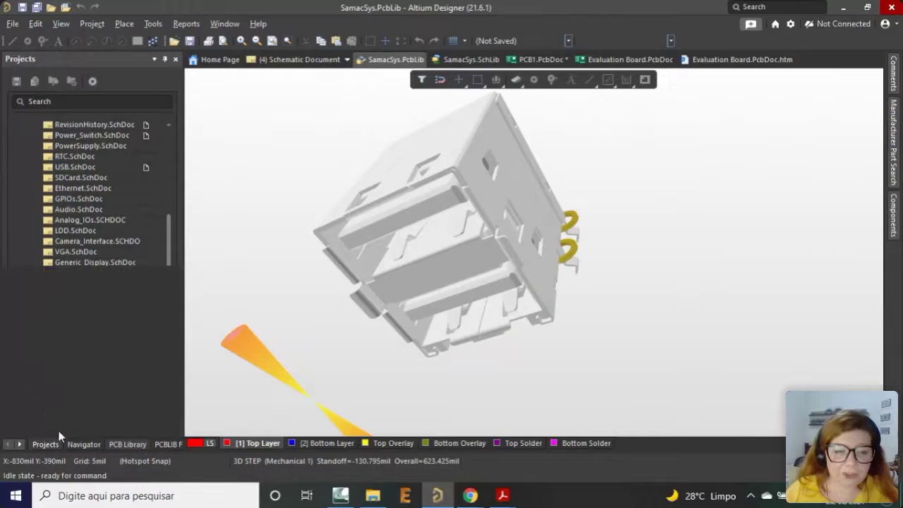
click(127, 443)
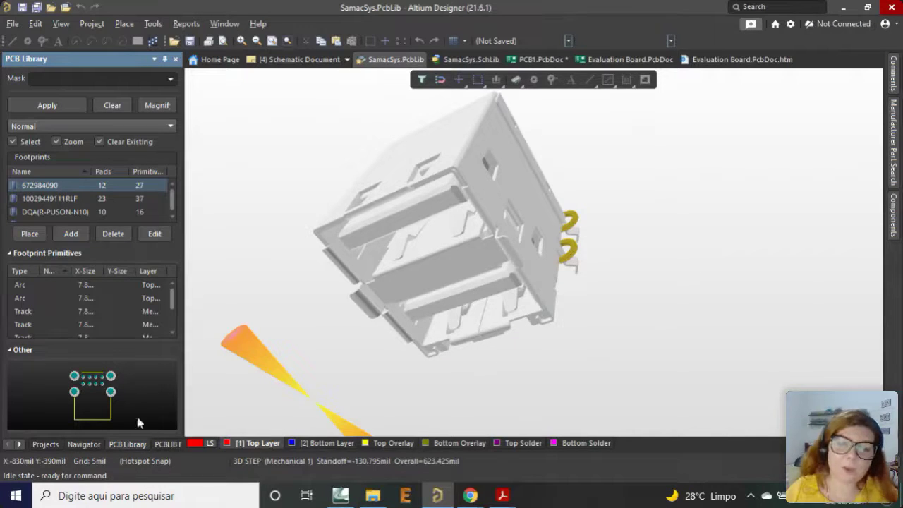
scroll(86, 211, down, 10)
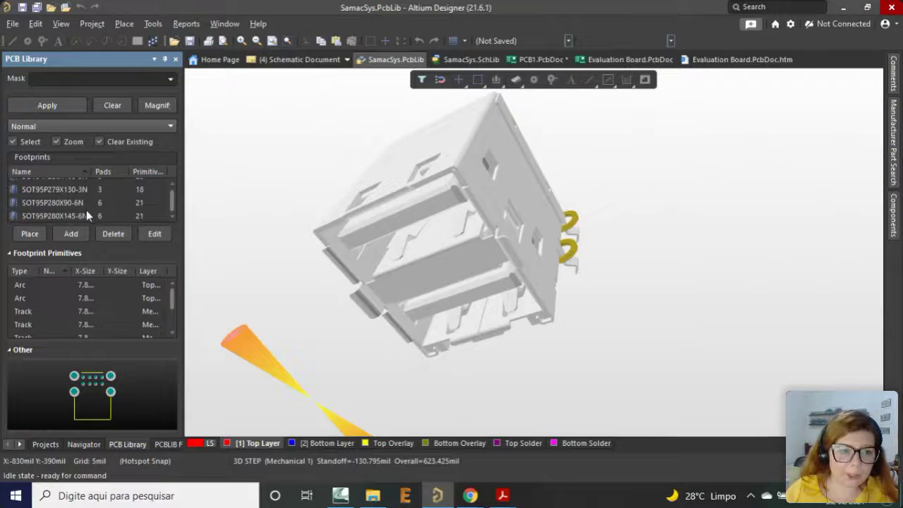
scroll(89, 218, up, 10)
click(65, 200)
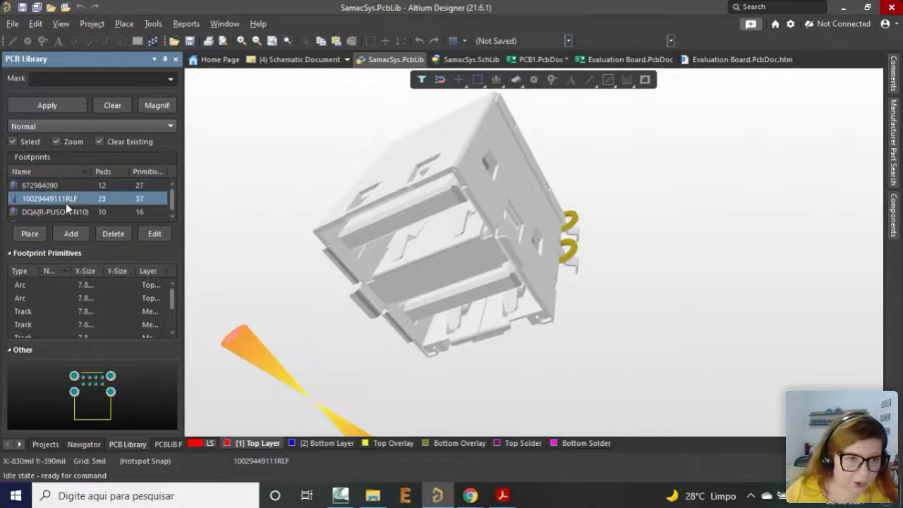
scroll(77, 204, down, 10)
scroll(83, 211, up, 3)
click(69, 190)
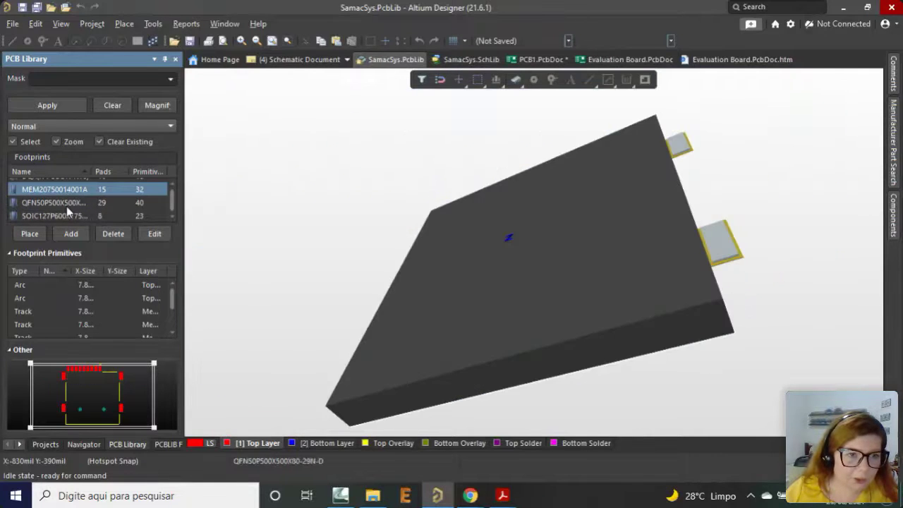
click(67, 206)
scroll(71, 203, up, 5)
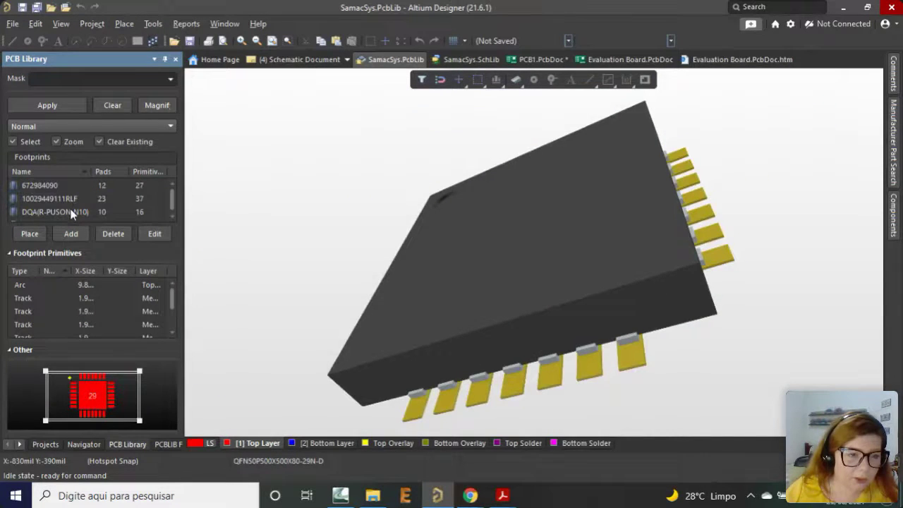
View the DQA(R-PUSON-N10) footprint in 3D from another angle, and display the SOT95P279X130-3N footprint.
click(71, 213)
scroll(69, 196, down, 10)
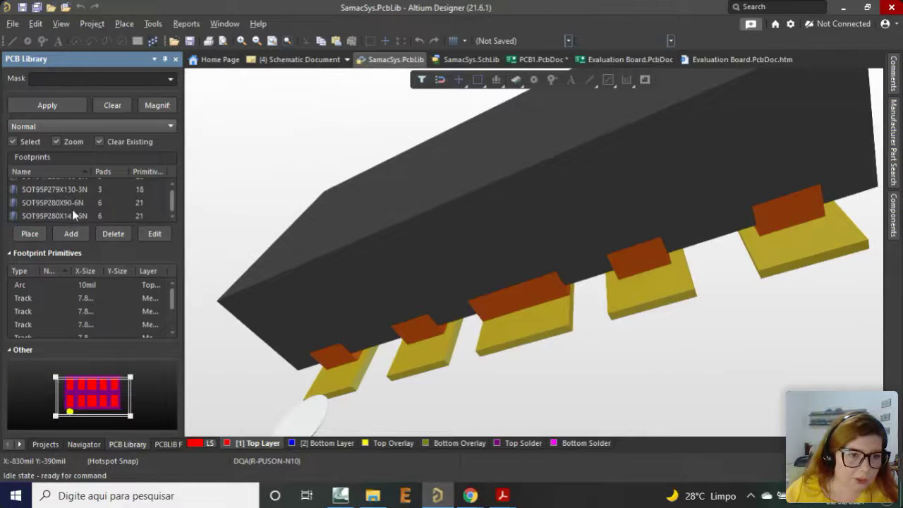
shift+right_drag(347, 226, 446, 175)
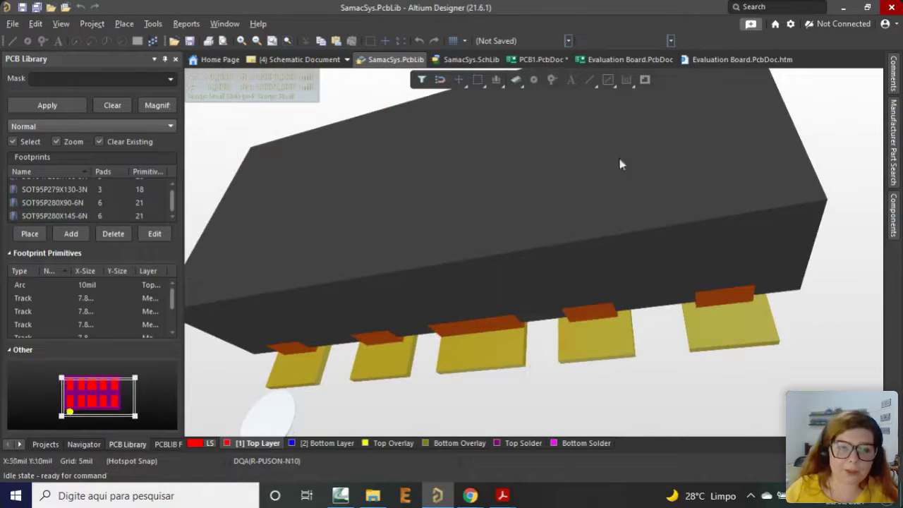
click(68, 189)
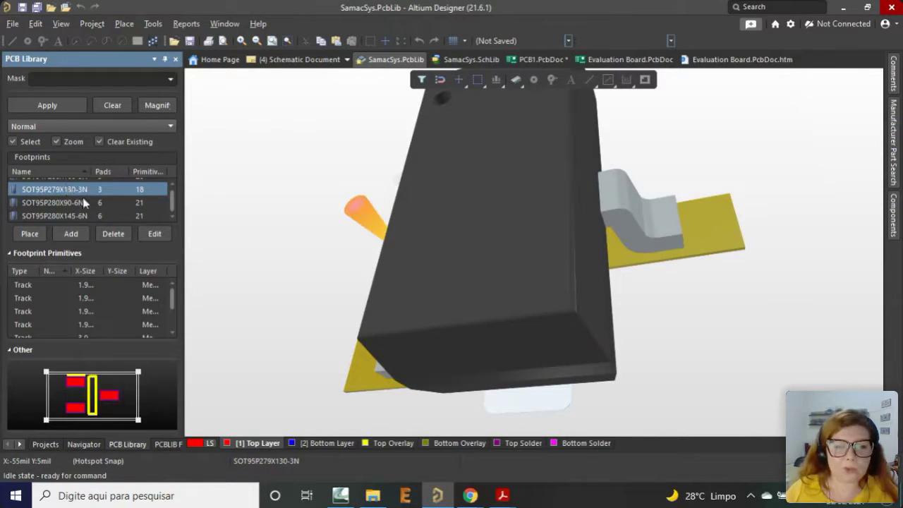
Open SamacSys.SchLib from the free documents and display the CY7C65213 symbol from its component list.
click(45, 444)
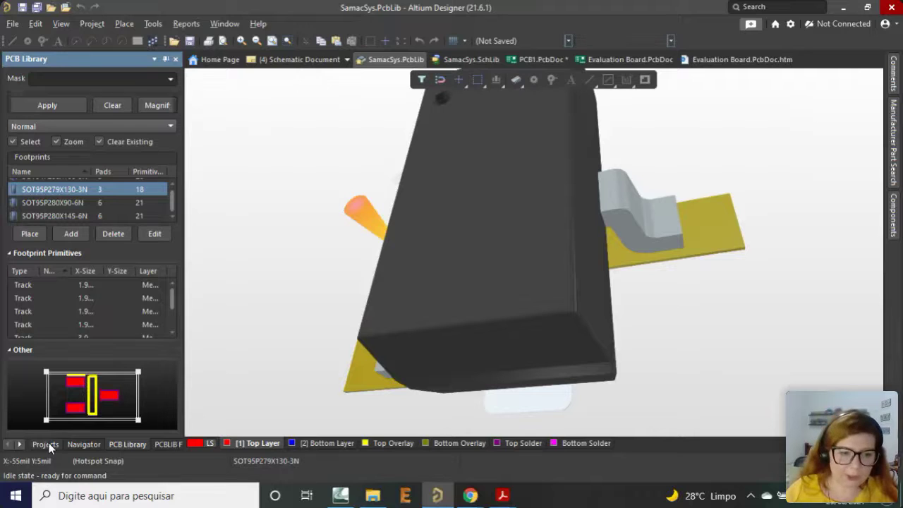
double_click(99, 421)
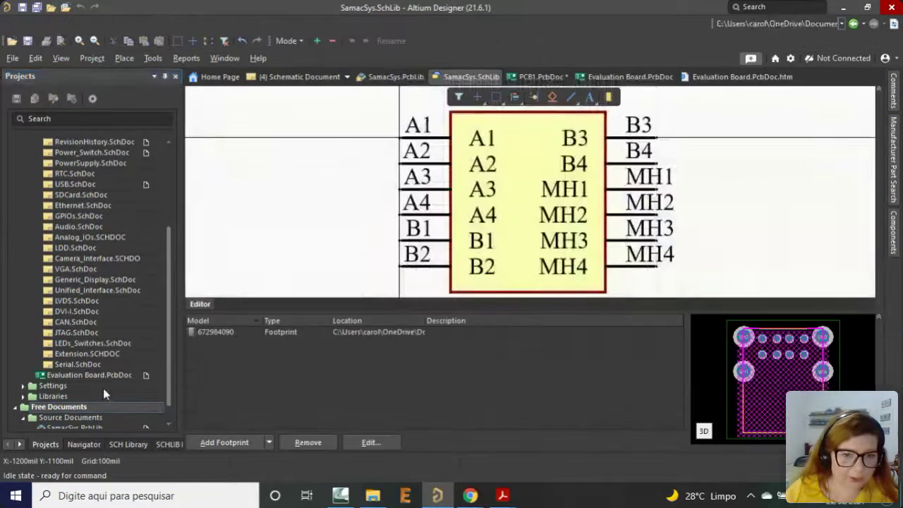
click(143, 445)
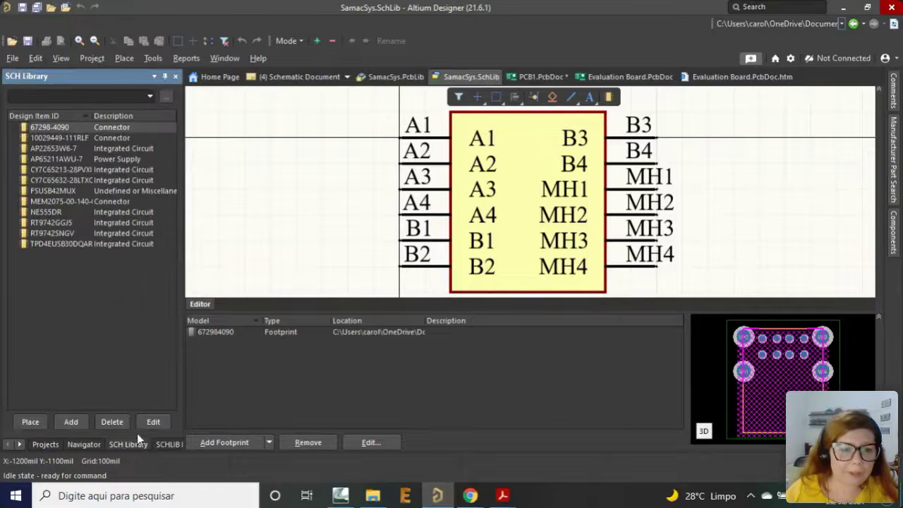
click(55, 169)
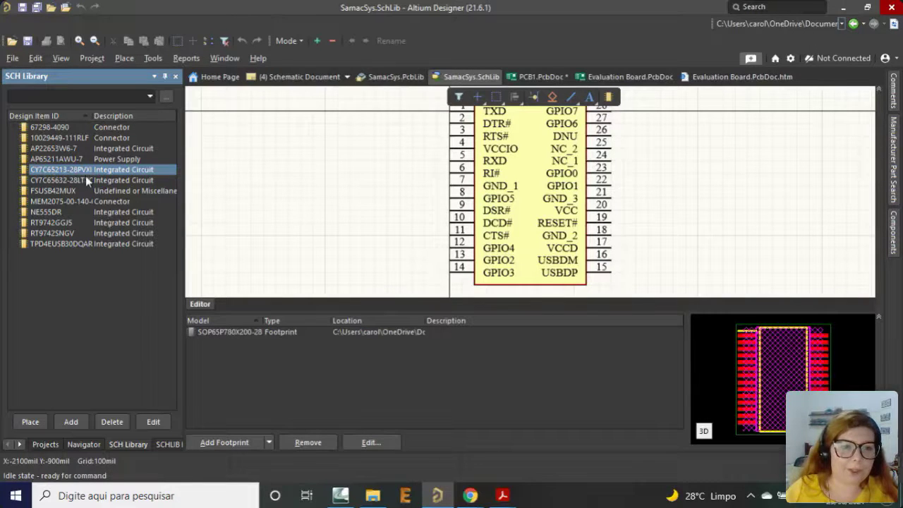
Examine the options for adding existing documents to the Exemplos.PrjPcb project, and leave them without adding anything.
click(46, 444)
scroll(117, 392, down, 1)
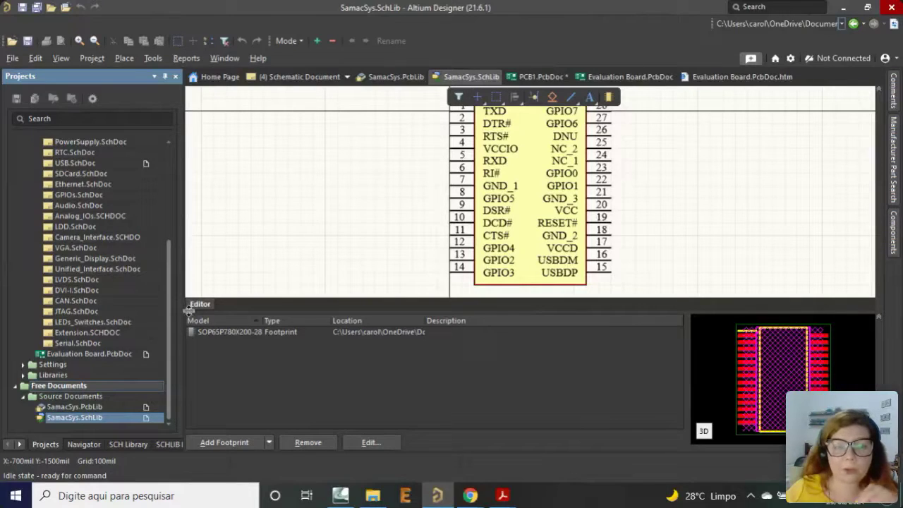
scroll(164, 308, up, 5)
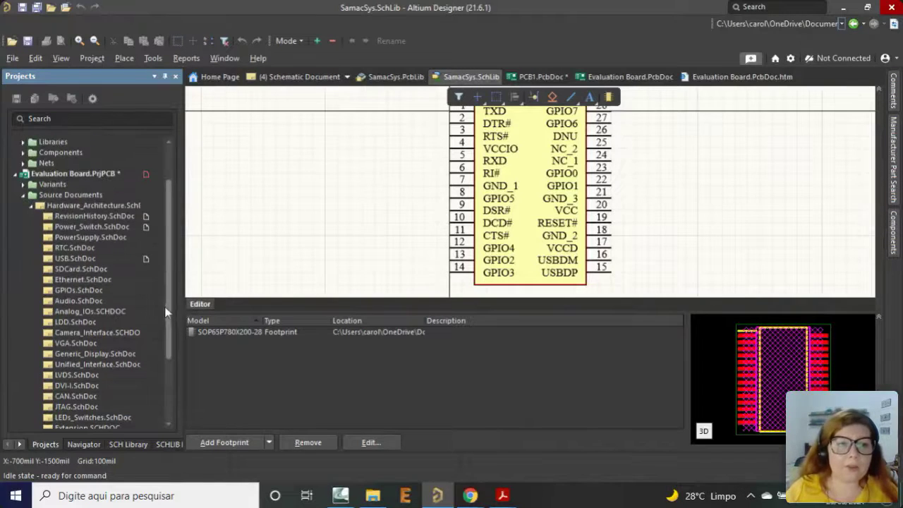
scroll(89, 210, up, 1)
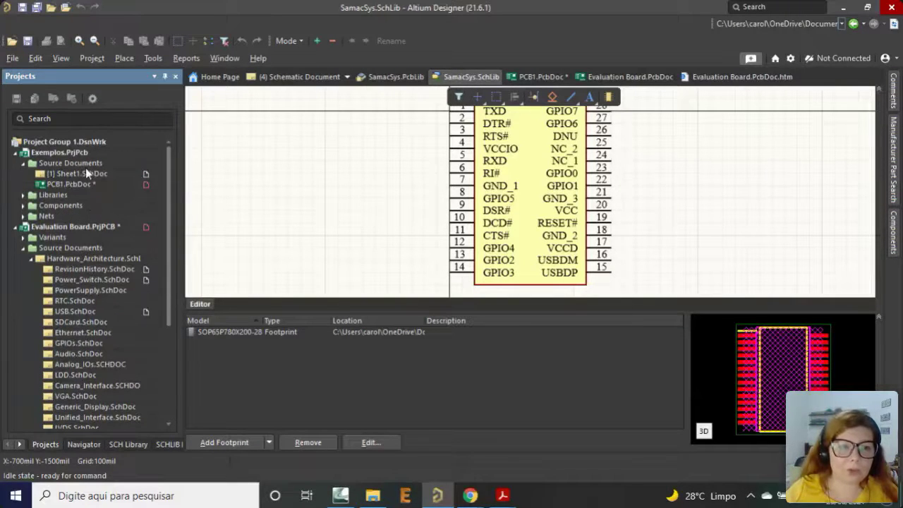
right_click(63, 150)
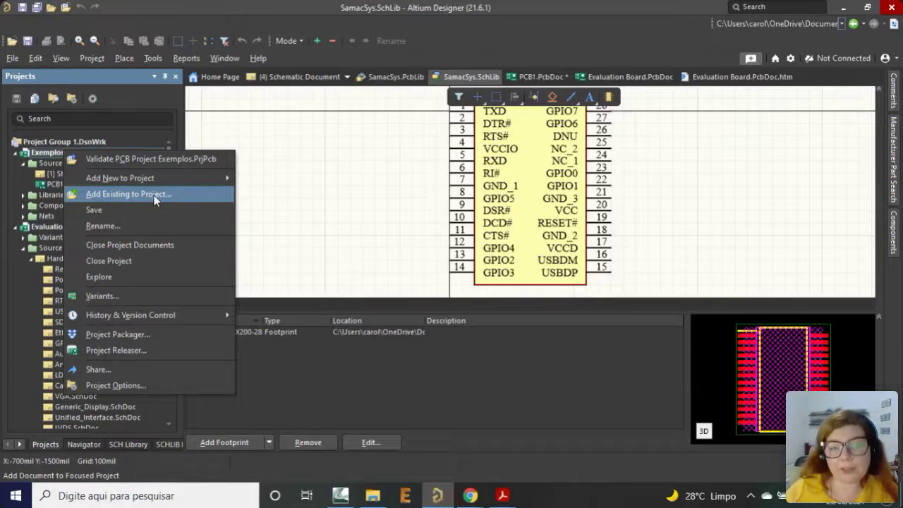
click(302, 196)
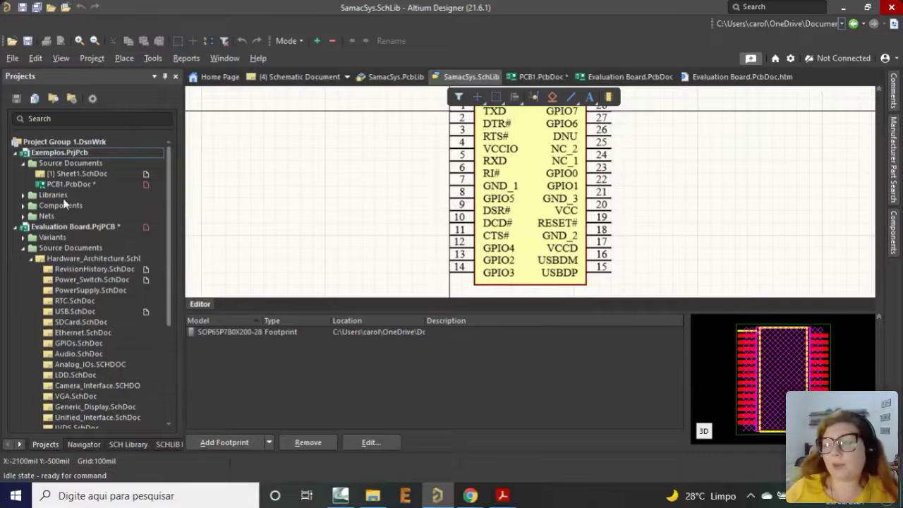
Close all the free documents, SamacSys.PcbLib and SamacSys.SchLib, from the project tree.
scroll(117, 378, down, 5)
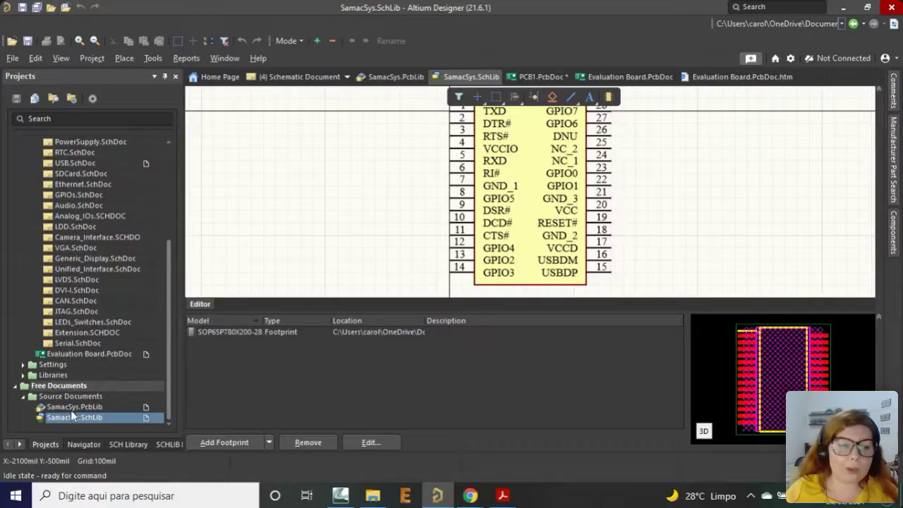
double_click(77, 406)
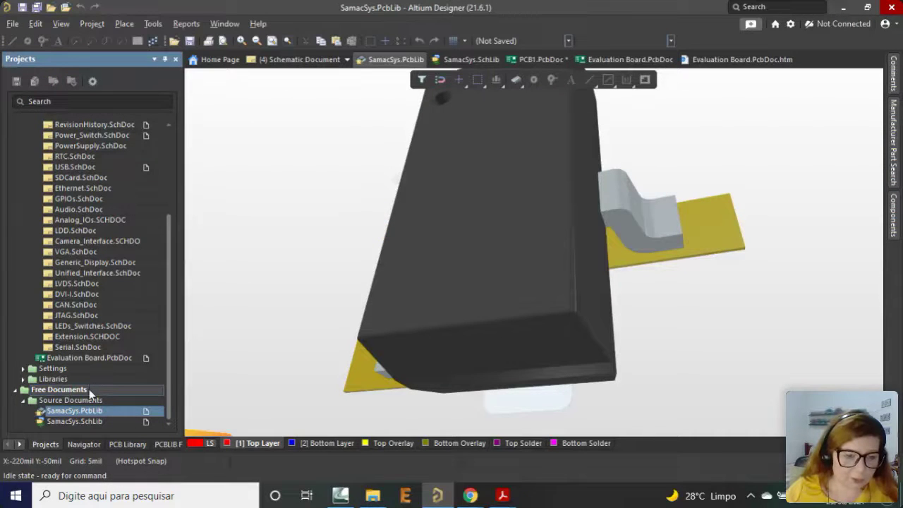
right_click(89, 390)
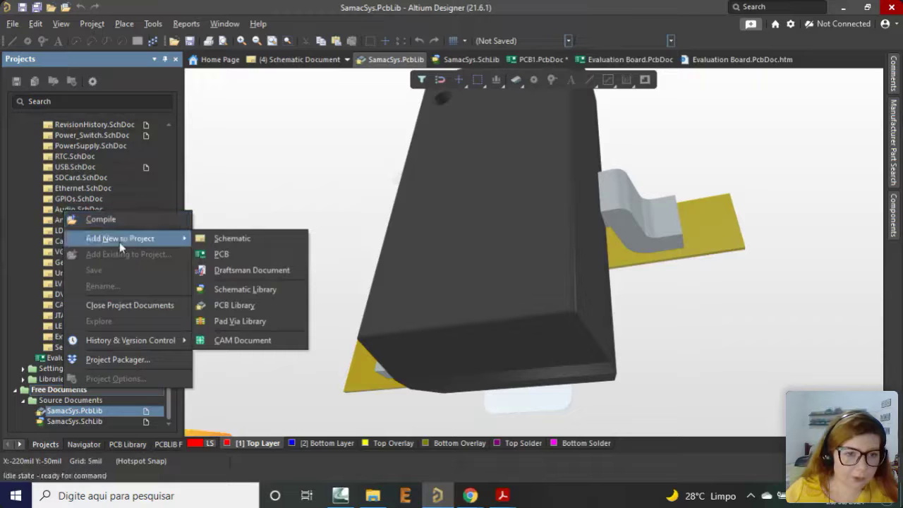
click(120, 306)
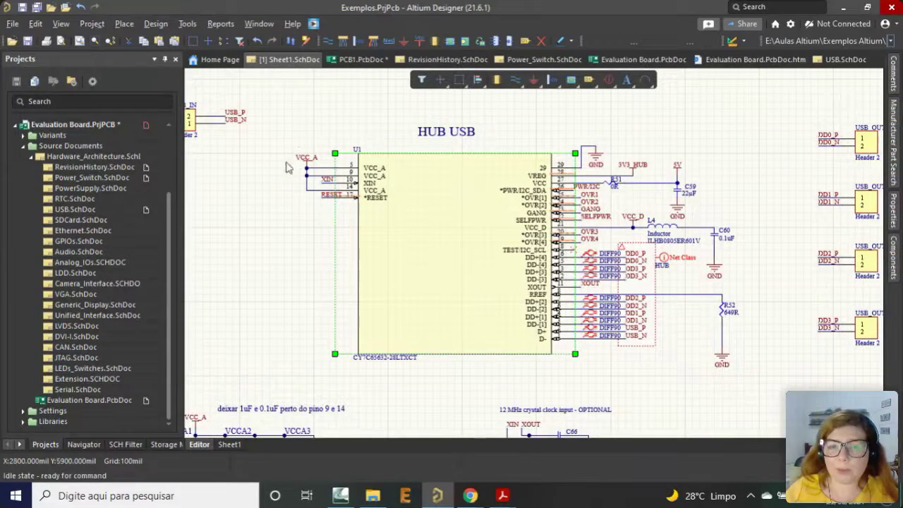
click(313, 26)
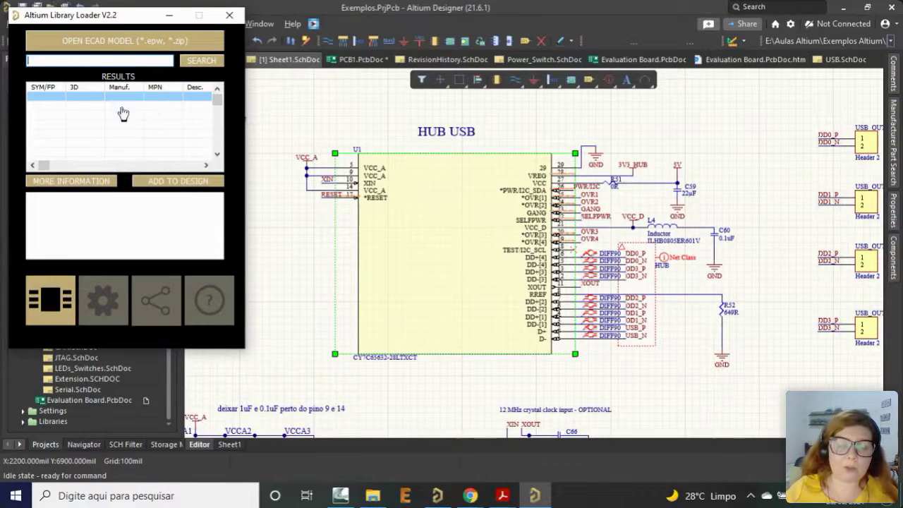
click(229, 15)
click(464, 208)
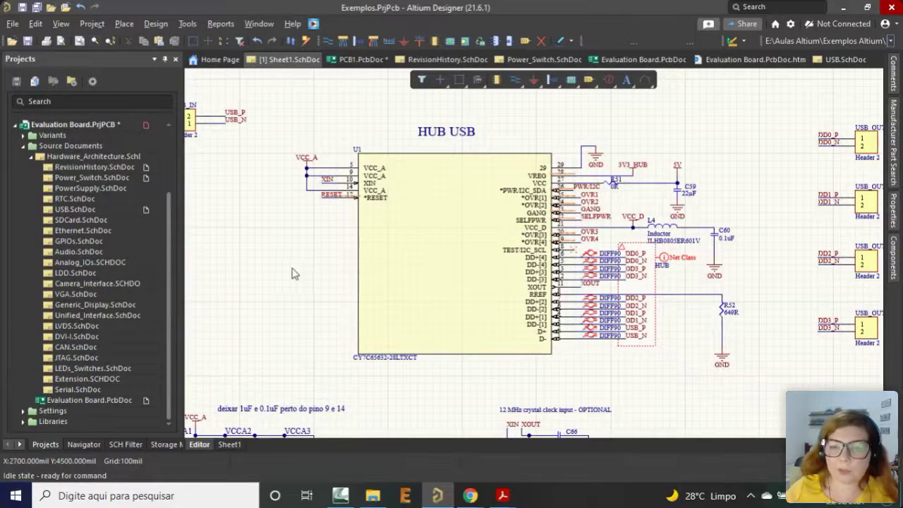
Review the general properties and assigned footprint of the USB hub component U1, and close its properties unchanged.
double_click(447, 233)
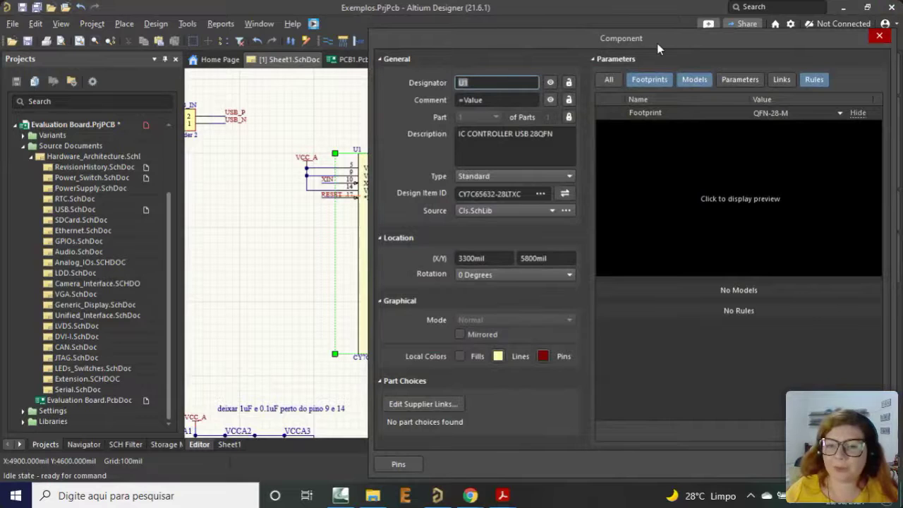
drag(648, 42, 611, 31)
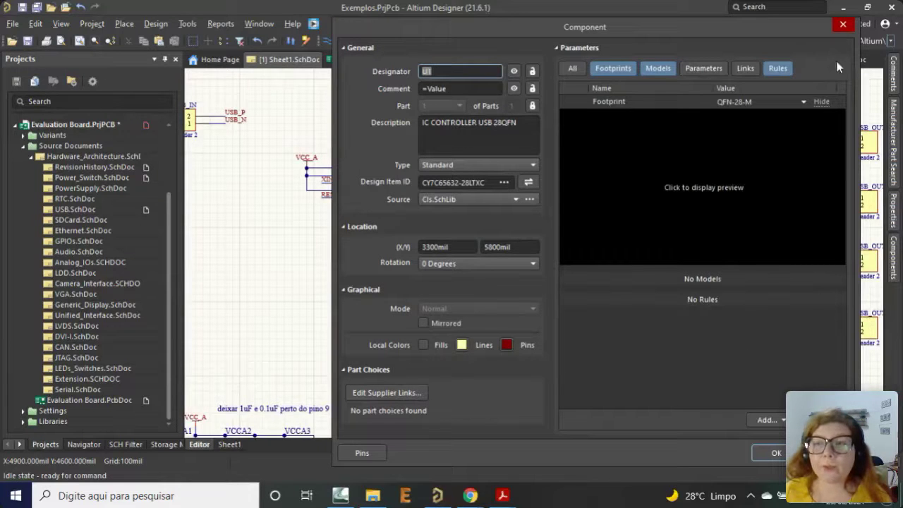
click(844, 26)
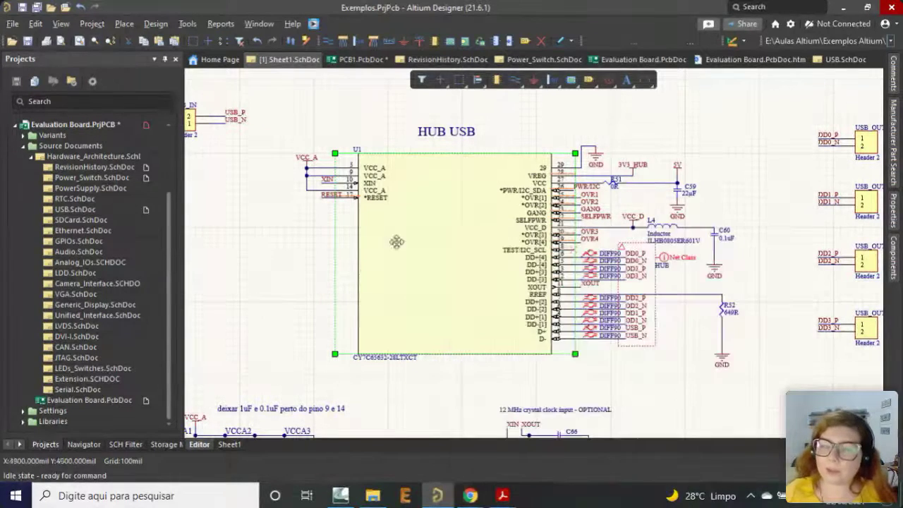
click(251, 281)
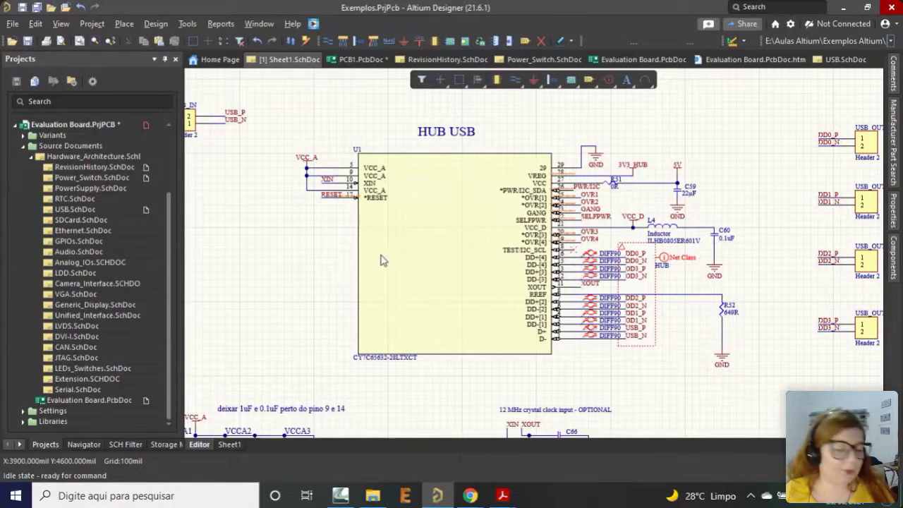
Reopen U1's component properties, display its footprint preview, and start adding a supplier link for the part.
double_click(434, 279)
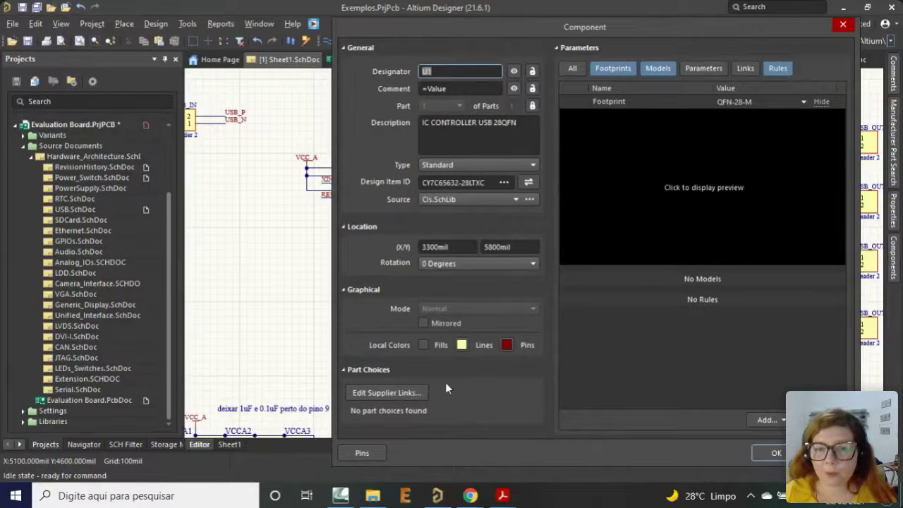
click(821, 102)
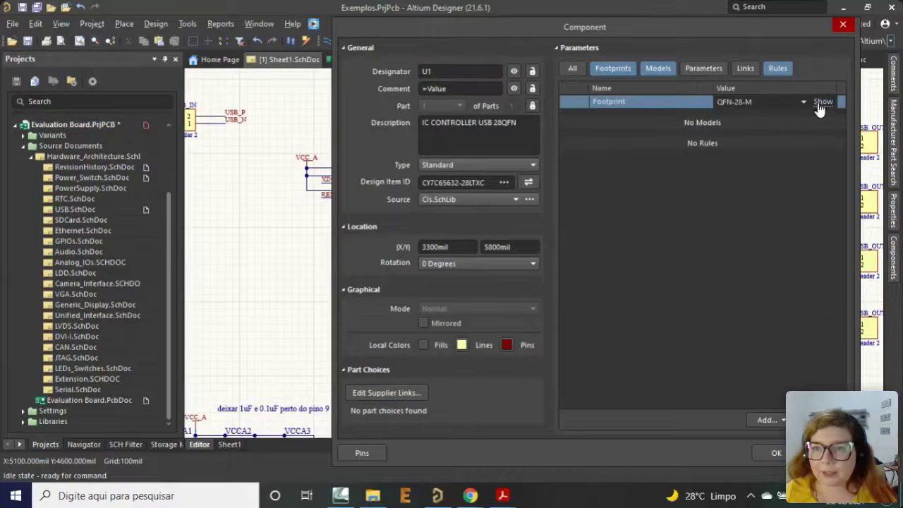
click(821, 102)
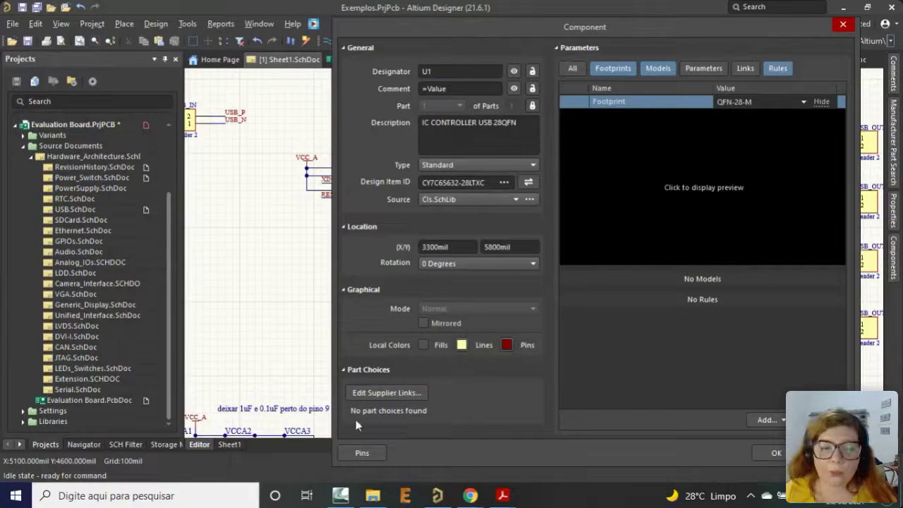
click(407, 393)
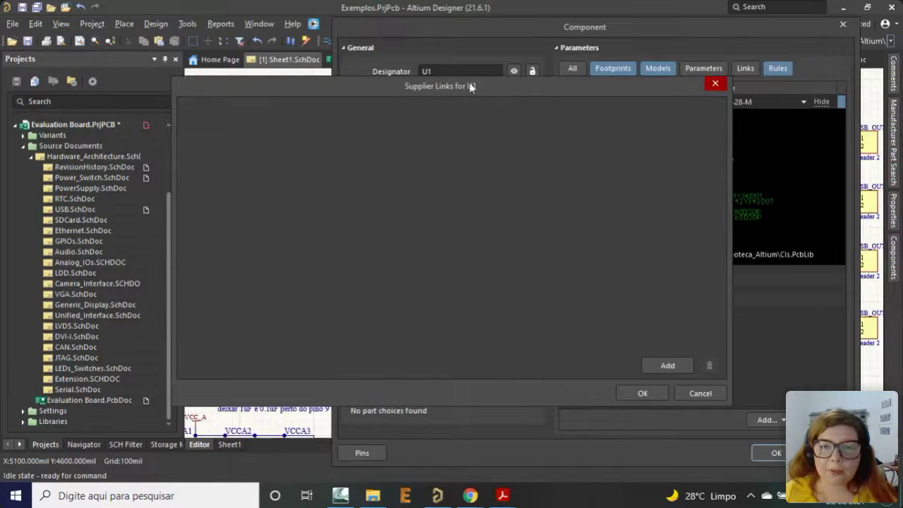
click(650, 365)
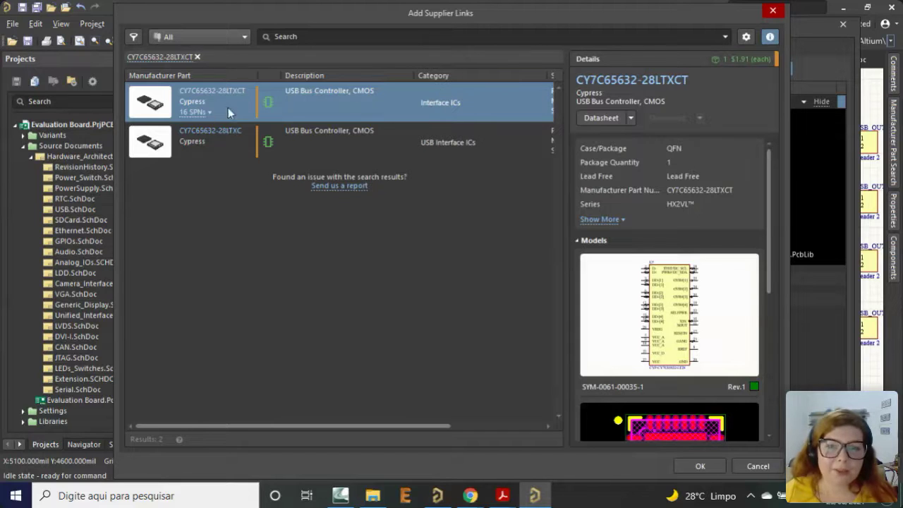
Examine the schematic symbol and footprint models offered for the Cypress CY7C65632-28LTXCT in the supplier search.
scroll(770, 223, down, 3)
scroll(774, 240, up, 2)
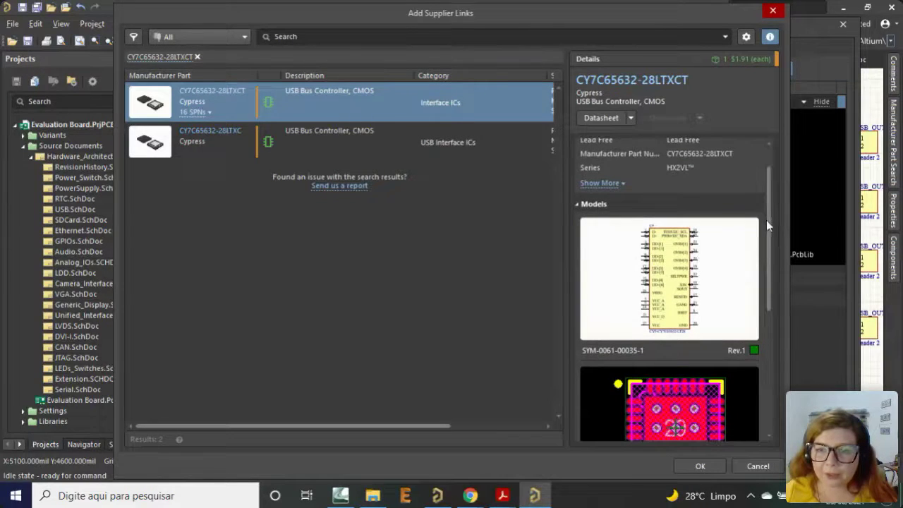
scroll(766, 219, down, 1)
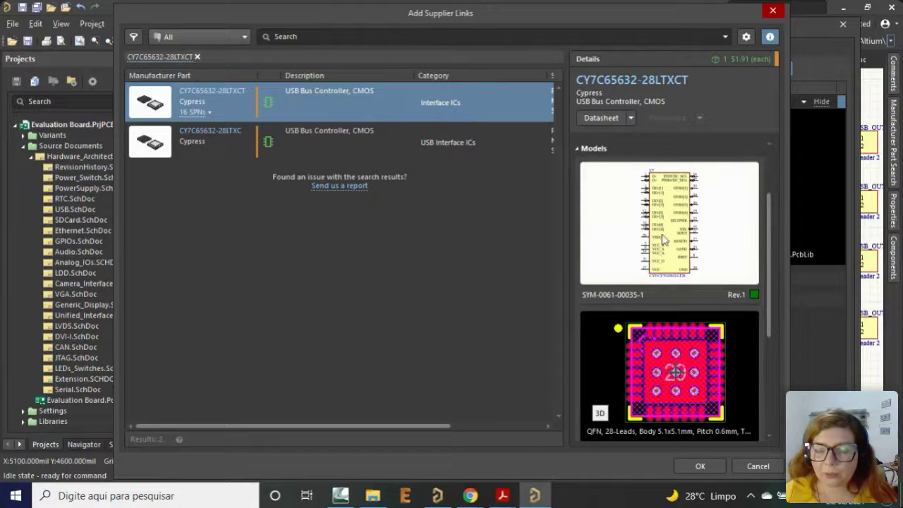
scroll(770, 304, down, 2)
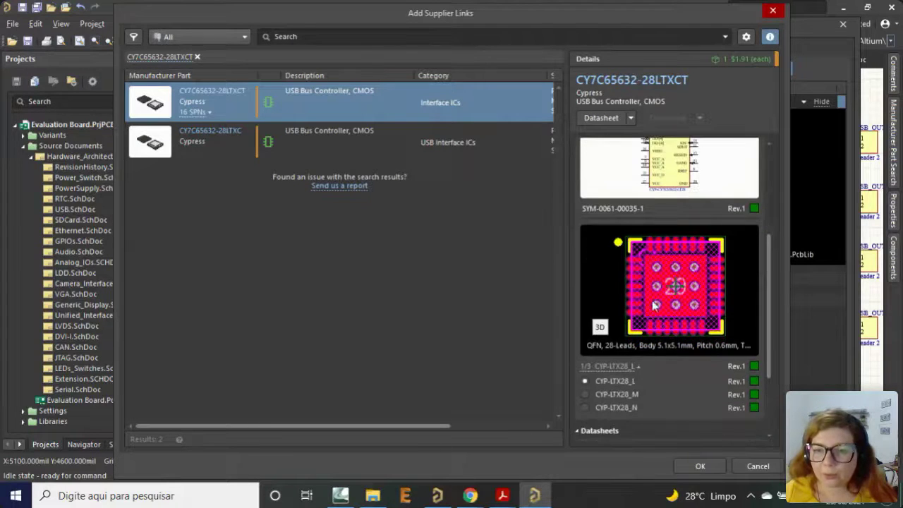
Review the footprint variants, datasheets and alternatives listed for the CY7C65632-28LTXCT, then open and close its supplier web page.
scroll(770, 344, down, 2)
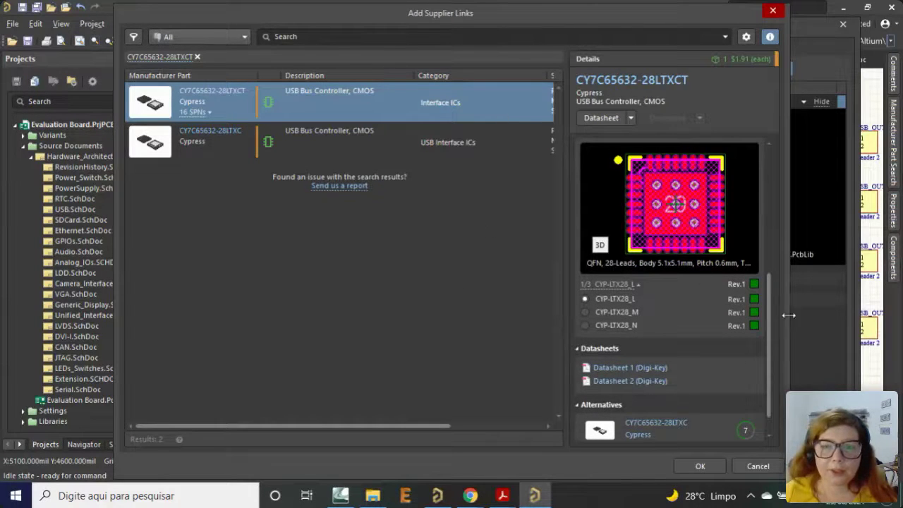
drag(772, 307, 769, 149)
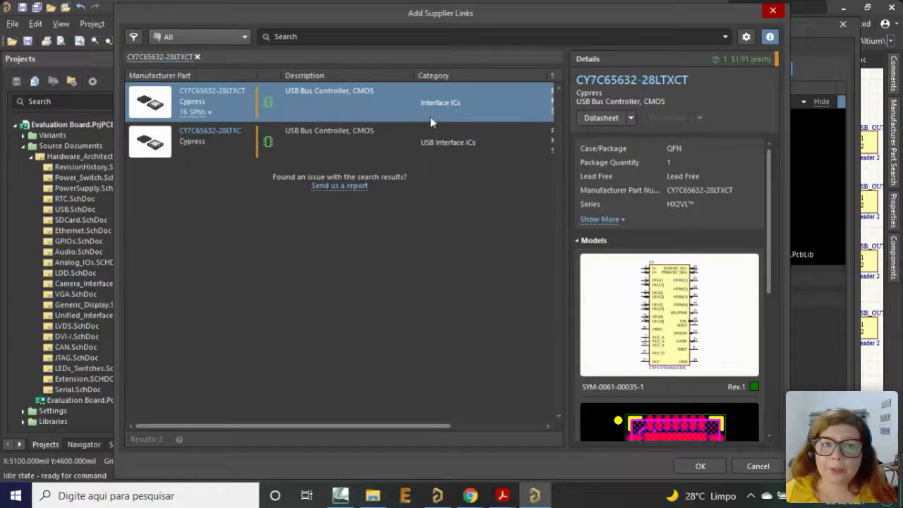
click(226, 94)
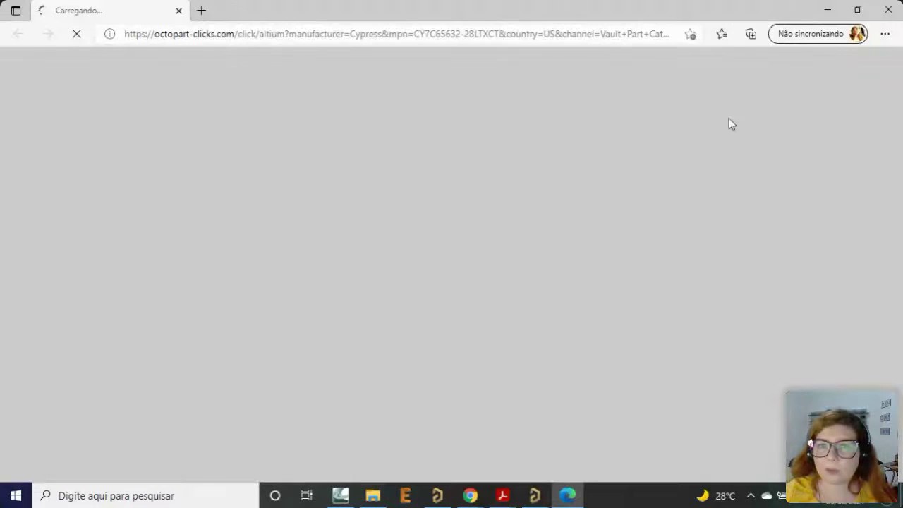
click(887, 15)
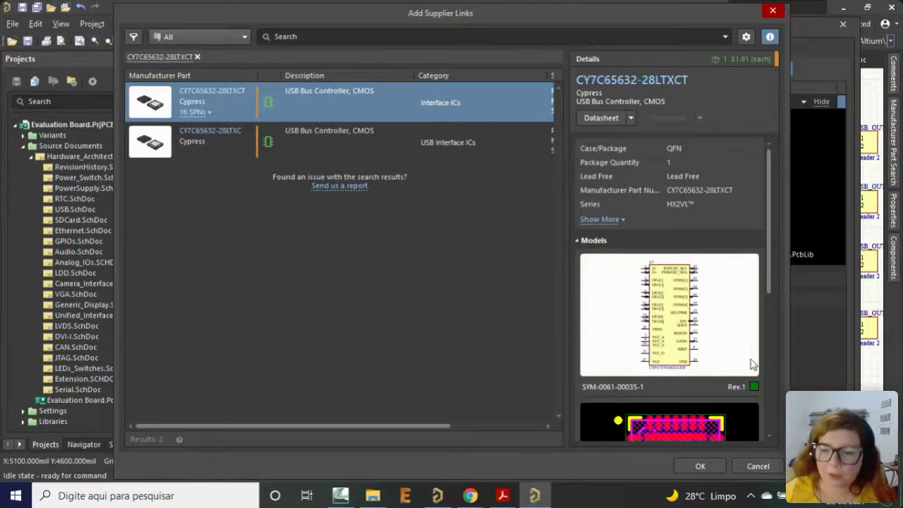
Cancel the supplier search and close U1's supplier links and component properties without assigning a part.
click(754, 473)
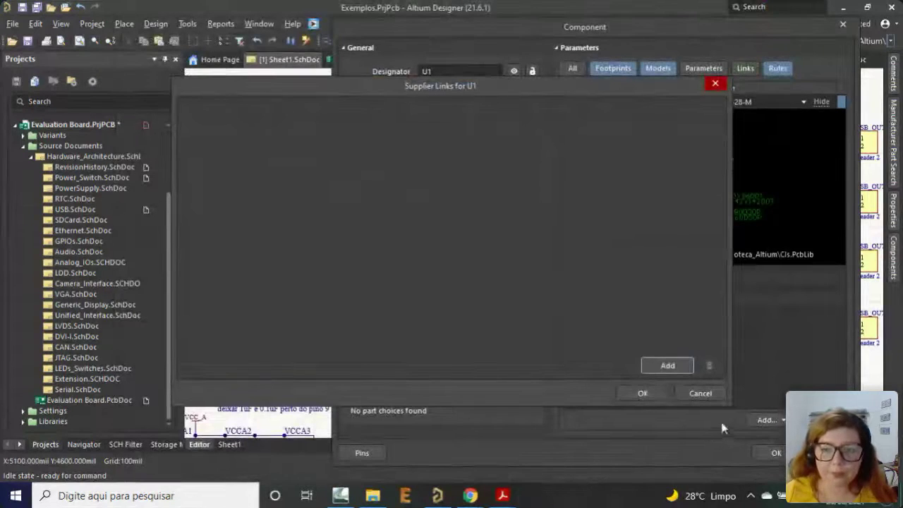
click(655, 392)
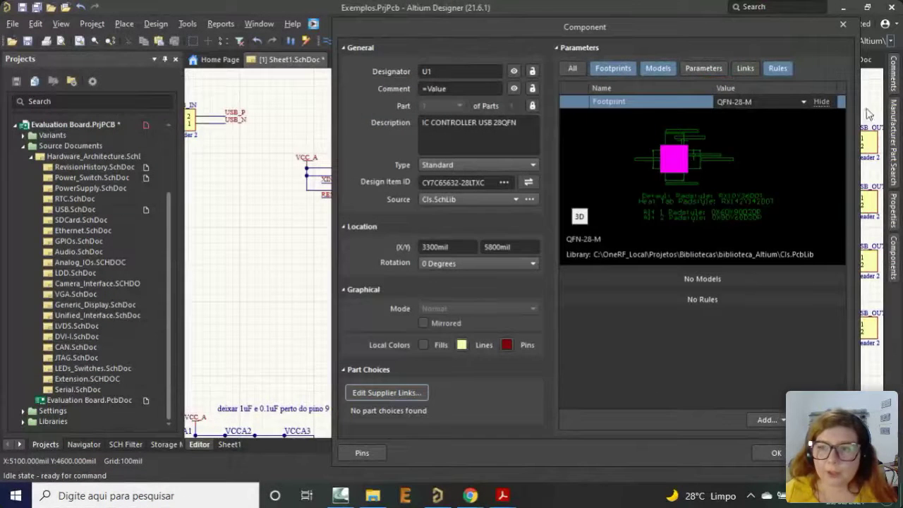
click(843, 24)
click(288, 309)
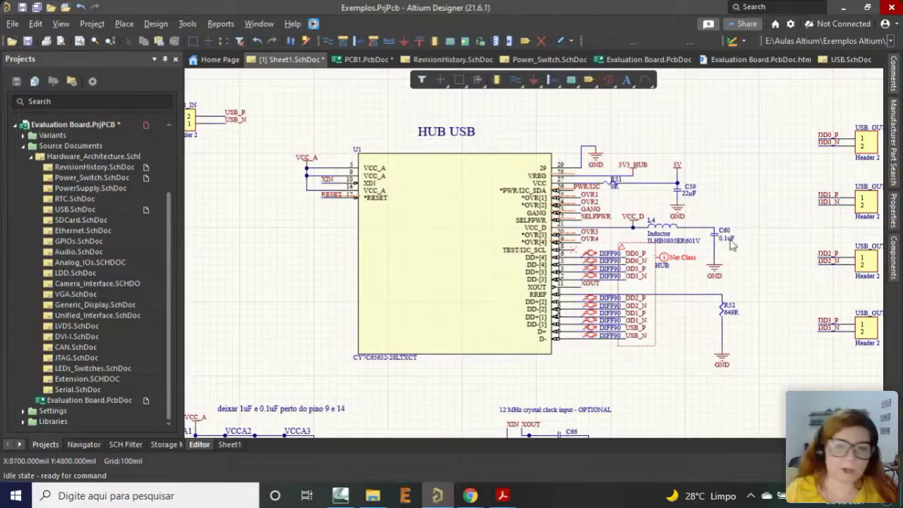
Examine the DIFF90 directives and the HUB net class blanket around the USB data nets of U1.
ctrl+scroll(709, 316, up, 1)
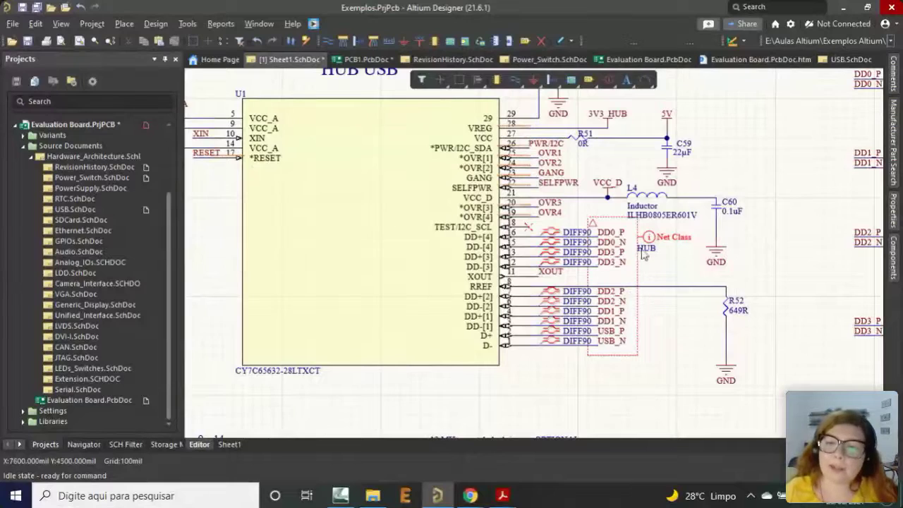
ctrl+scroll(652, 312, up, 1)
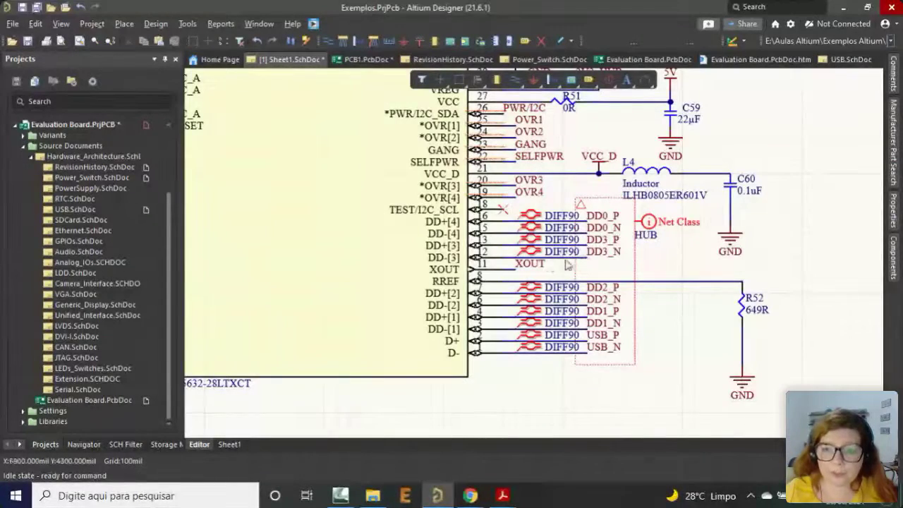
ctrl+scroll(586, 239, up, 1)
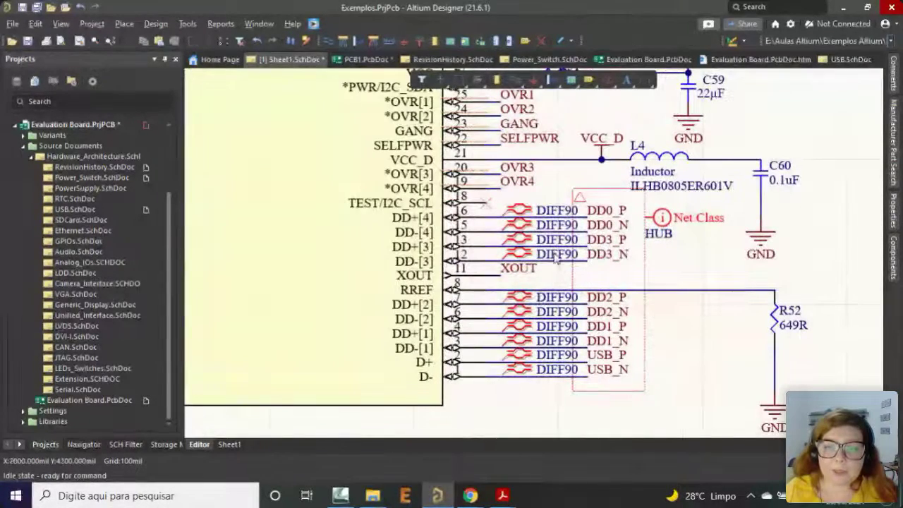
ctrl+scroll(557, 299, down, 1)
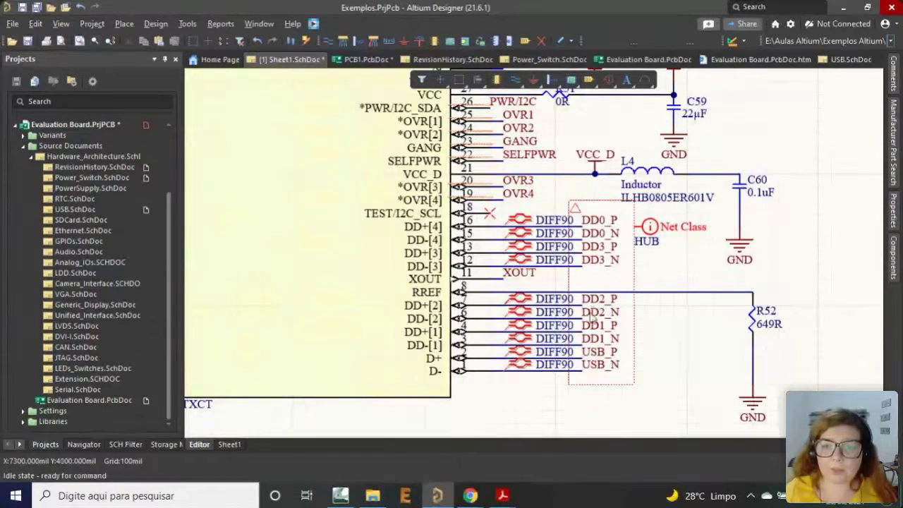
ctrl+scroll(527, 303, down, 2)
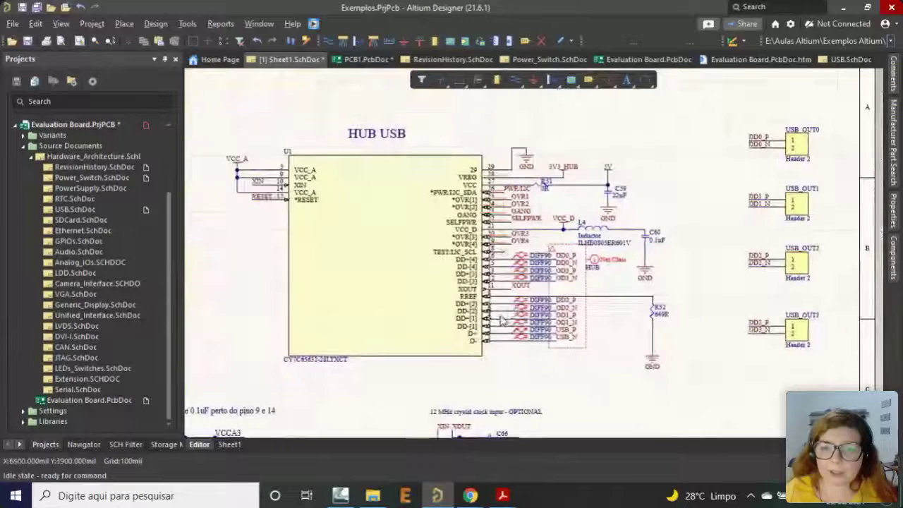
ctrl+scroll(801, 230, down, 1)
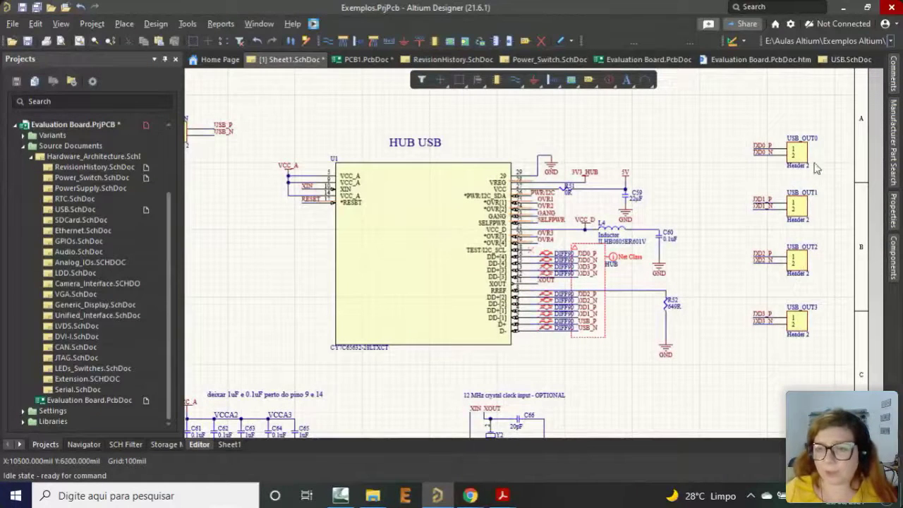
Inspect the USB_OUT0 to USB_OUT3 headers and their DD net pairs in relation to the whole hub schematic sheet.
scroll(659, 261, up, 1)
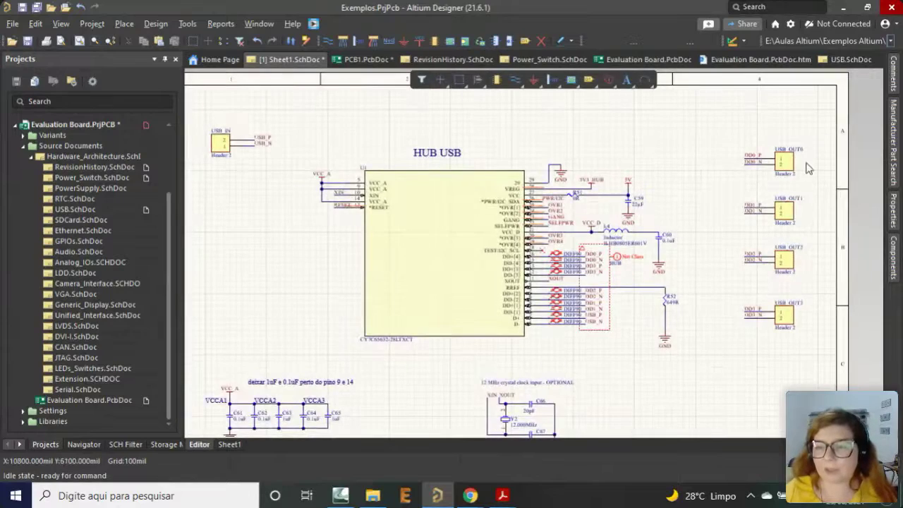
ctrl+scroll(787, 166, up, 1)
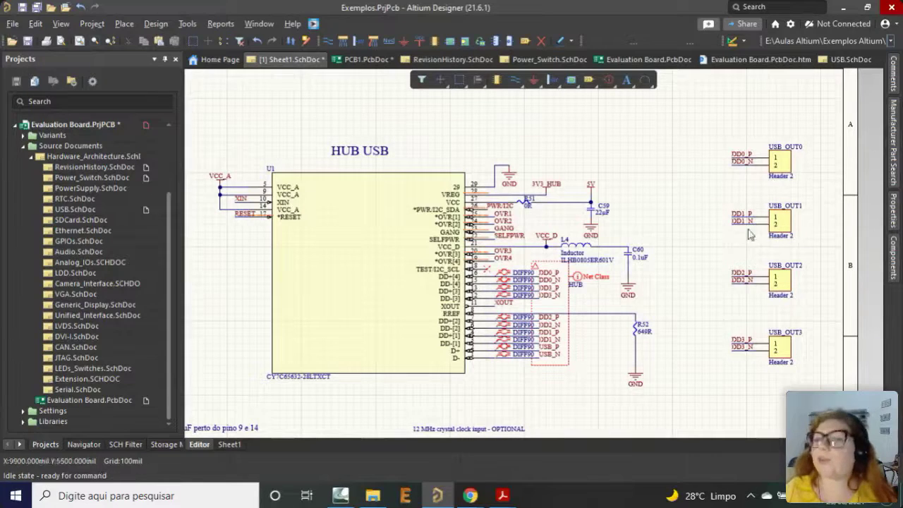
ctrl+scroll(702, 211, down, 3)
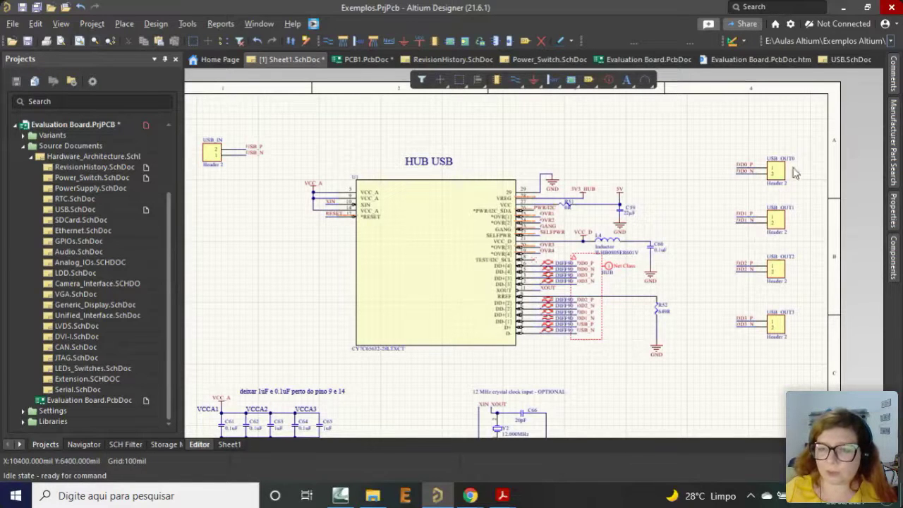
ctrl+scroll(776, 300, up, 3)
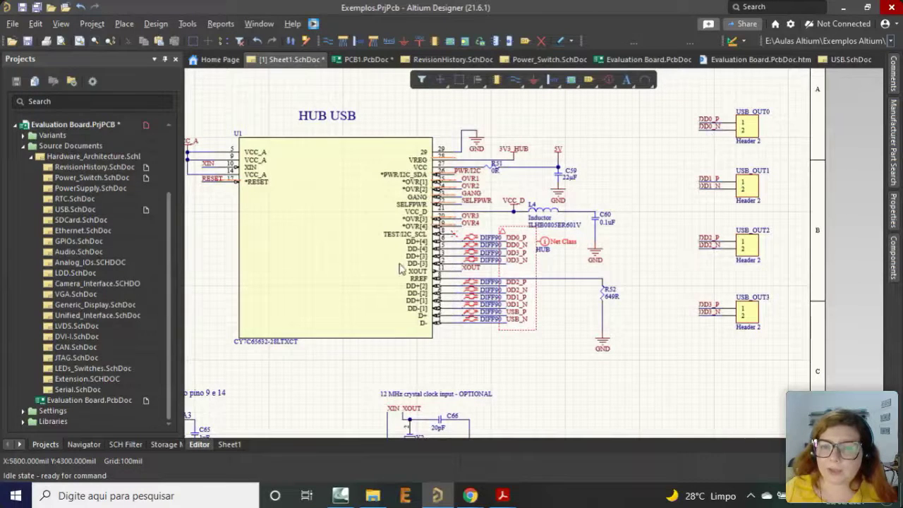
ctrl+scroll(581, 297, down, 2)
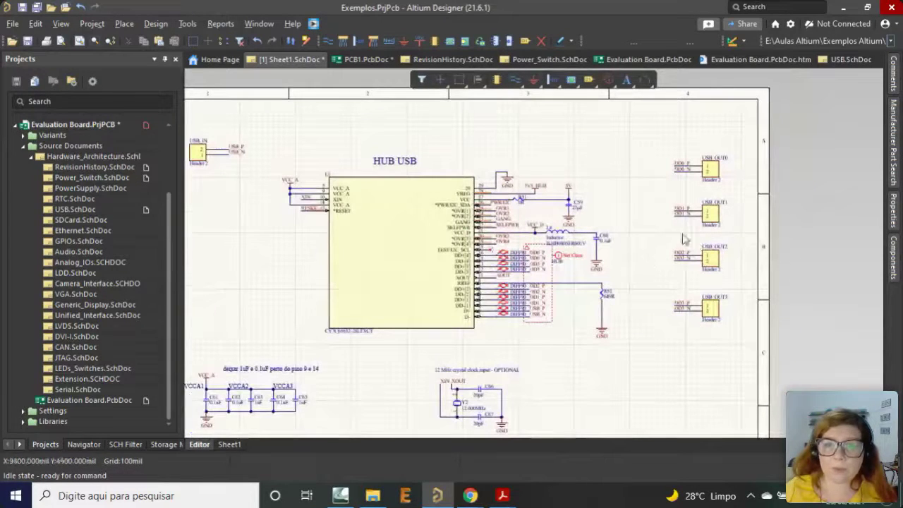
ctrl+scroll(650, 252, down, 2)
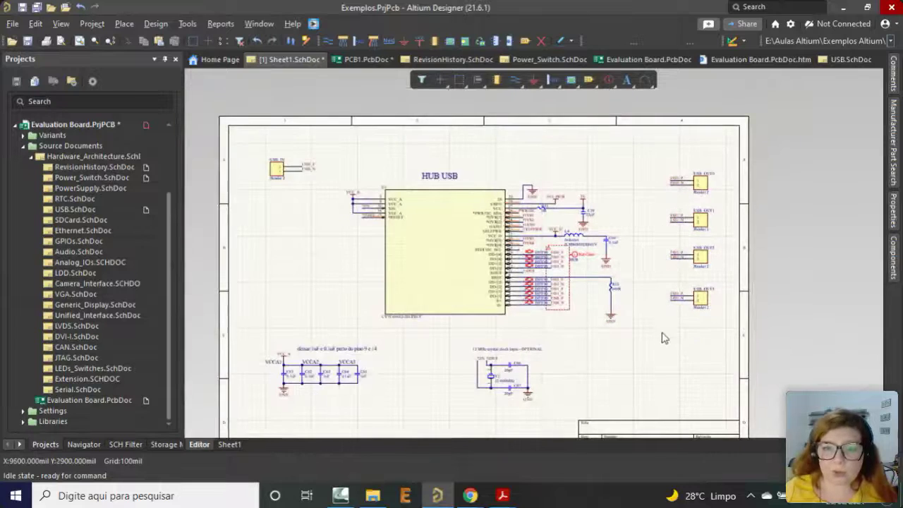
ctrl+scroll(665, 335, up, 1)
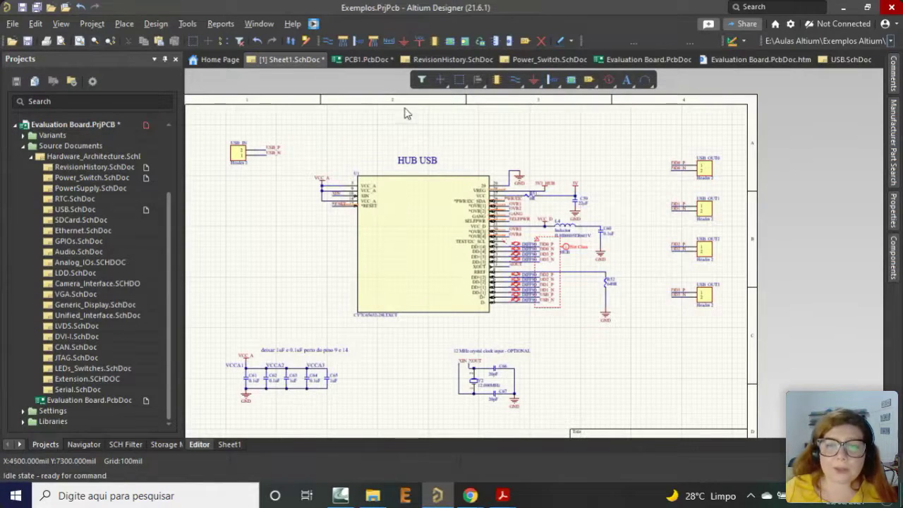
ctrl+scroll(652, 197, down, 1)
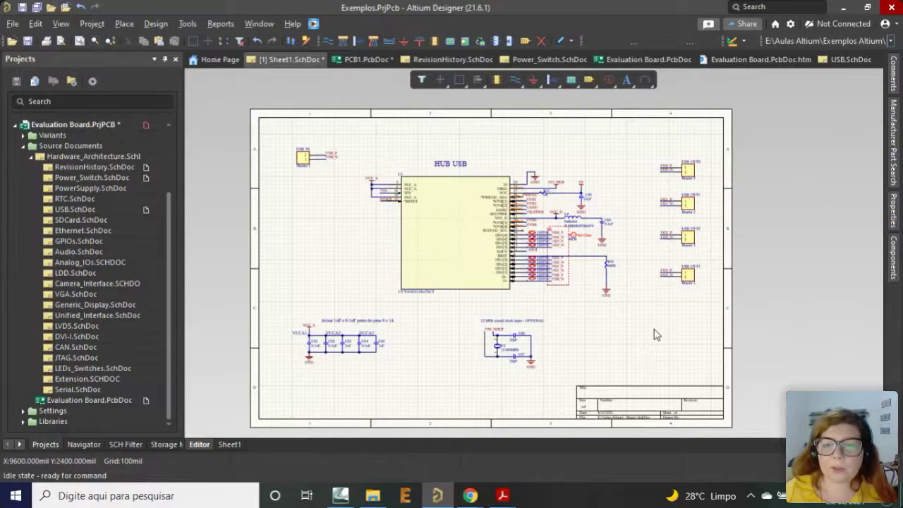
ctrl+scroll(655, 334, up, 1)
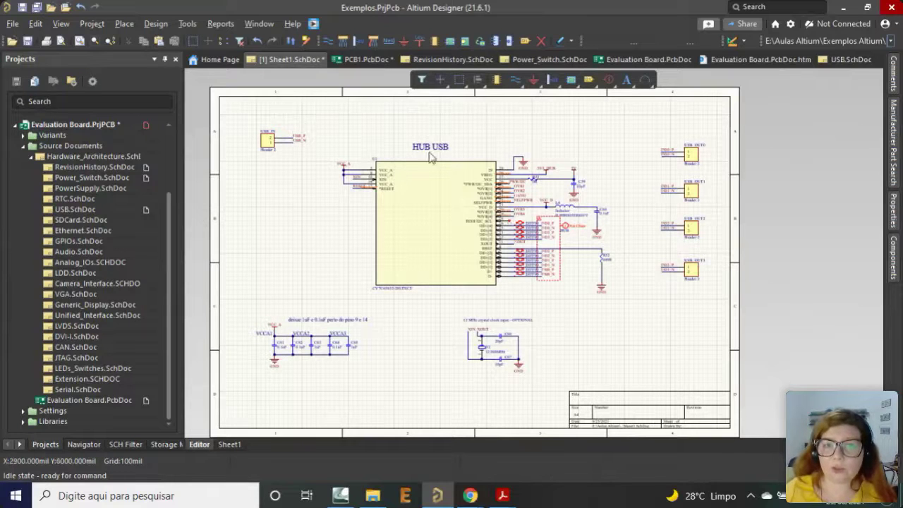
Compare the net labels at the USB_OUT headers with the DD0 to DD3 pairs on U1's DIFF90 lines.
ctrl+scroll(604, 200, up, 1)
ctrl+scroll(688, 213, up, 1)
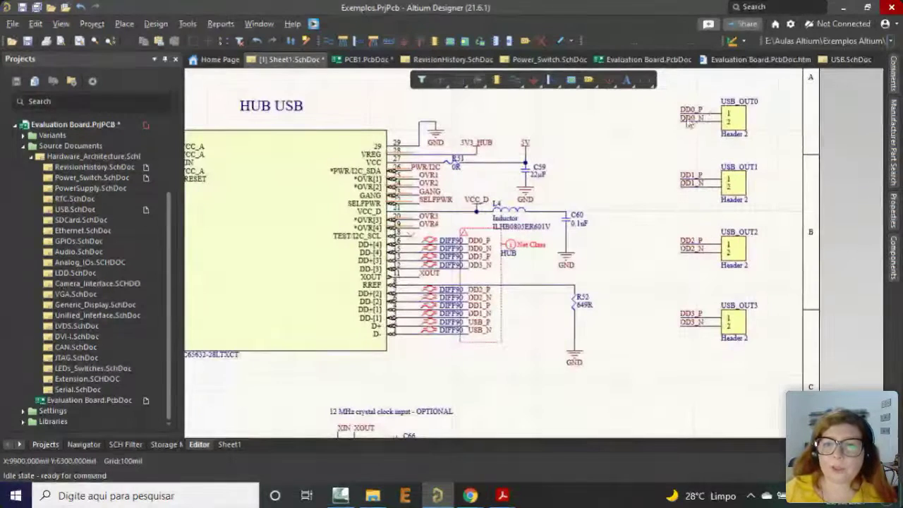
ctrl+scroll(510, 228, up, 1)
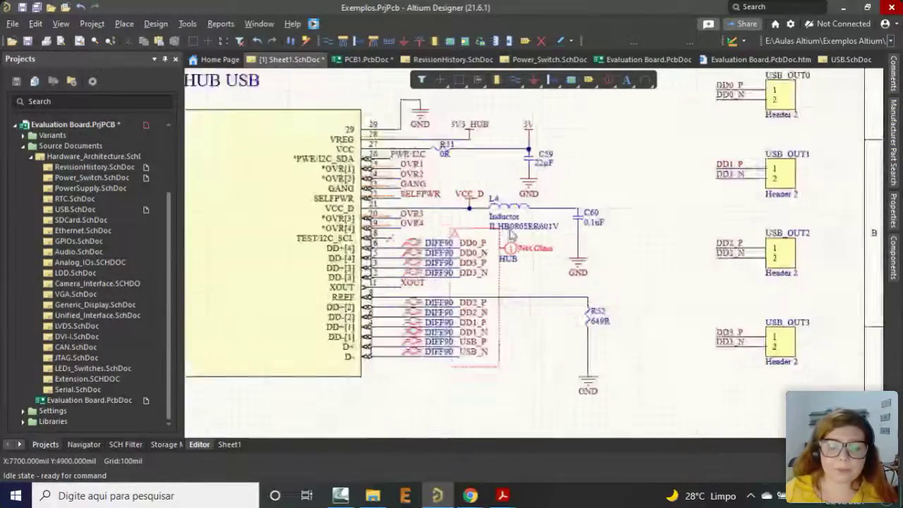
ctrl+scroll(477, 299, up, 1)
ctrl+scroll(538, 299, down, 2)
ctrl+scroll(539, 300, up, 1)
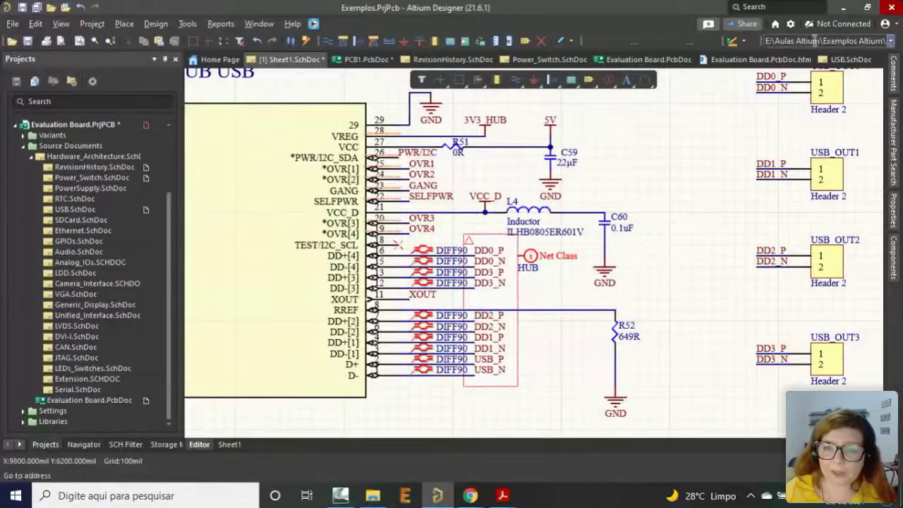
ctrl+scroll(477, 282, up, 1)
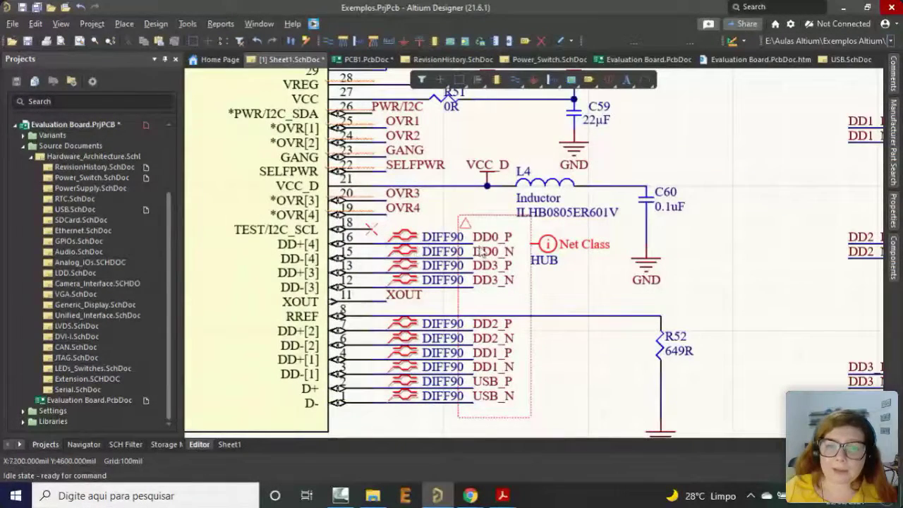
ctrl+scroll(360, 251, up, 1)
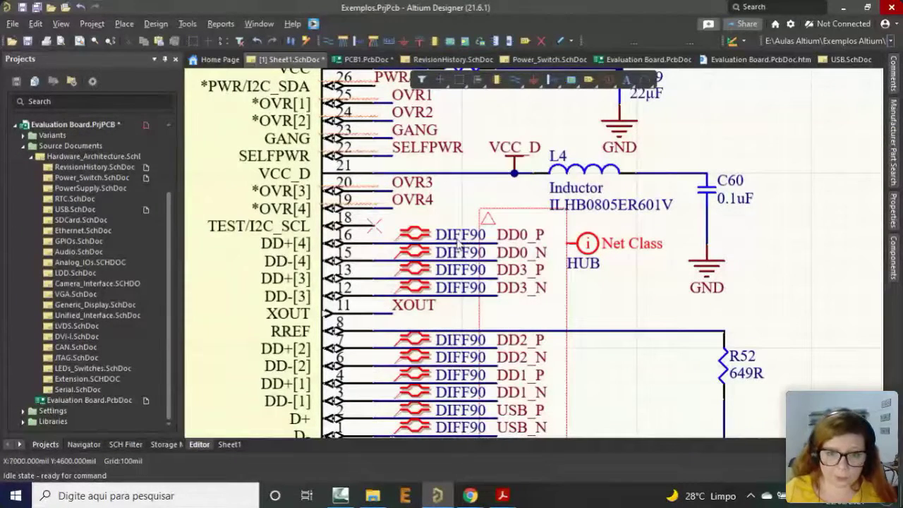
Place a Differential Pair directive in the empty area below the HUB net class marker, and end placement.
right_click(617, 290)
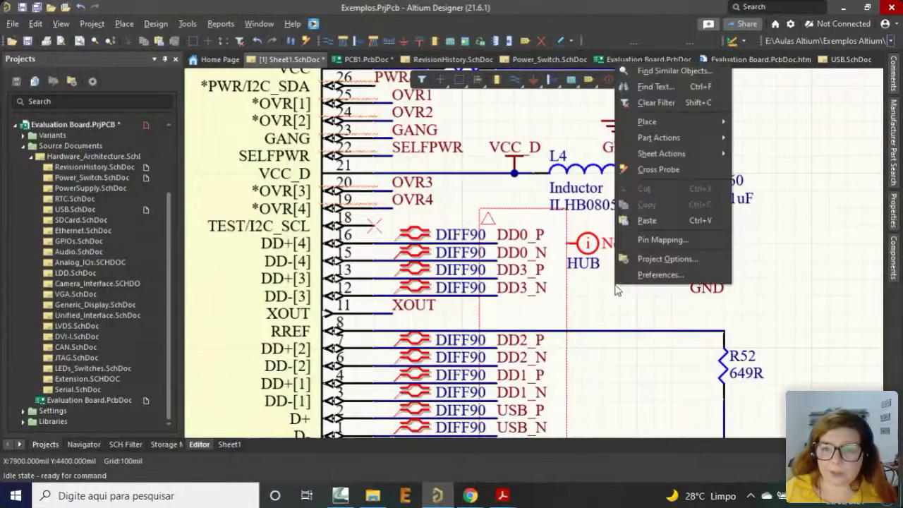
mouse_move(693, 122)
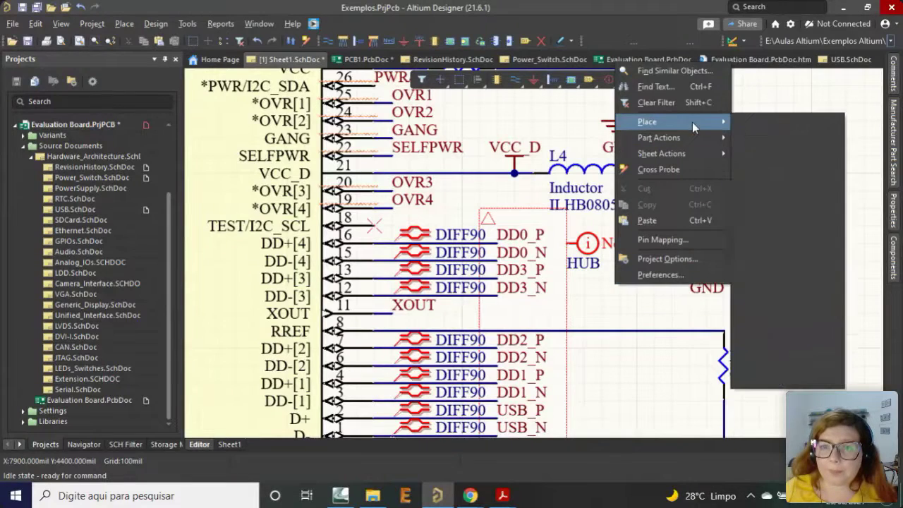
mouse_move(820, 313)
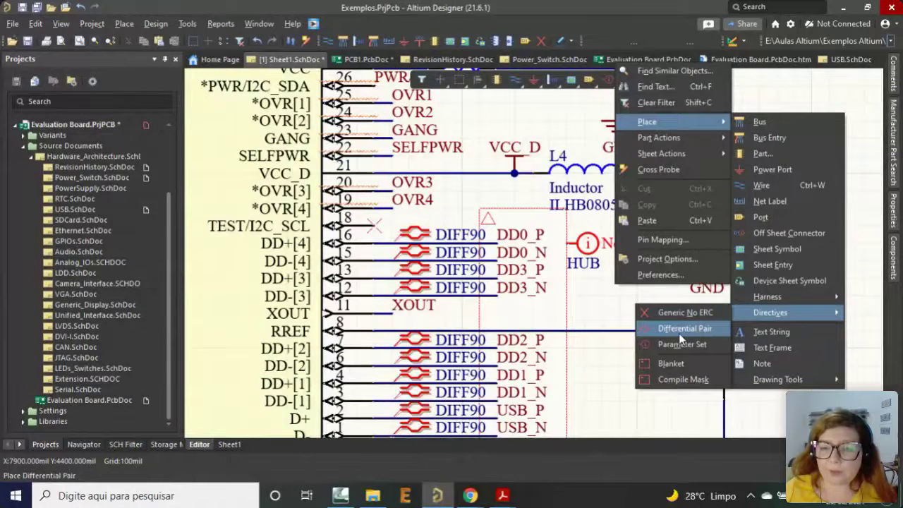
click(705, 328)
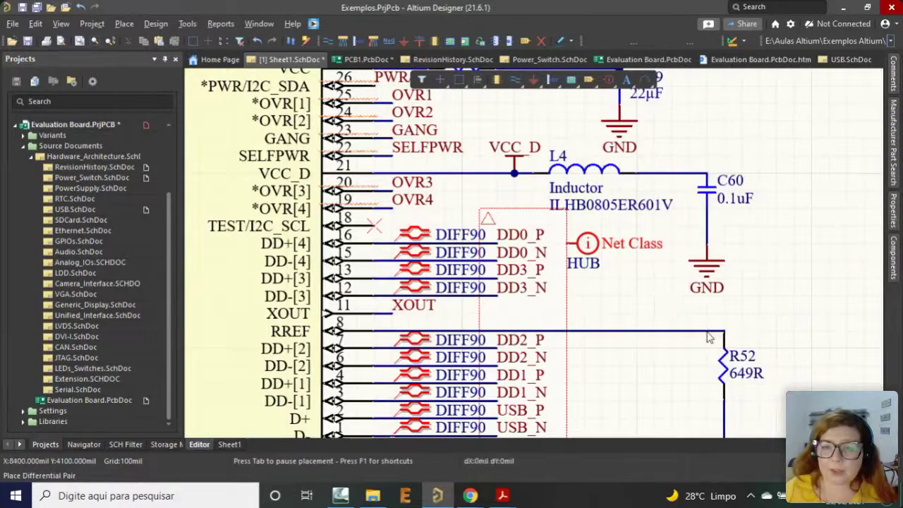
click(603, 314)
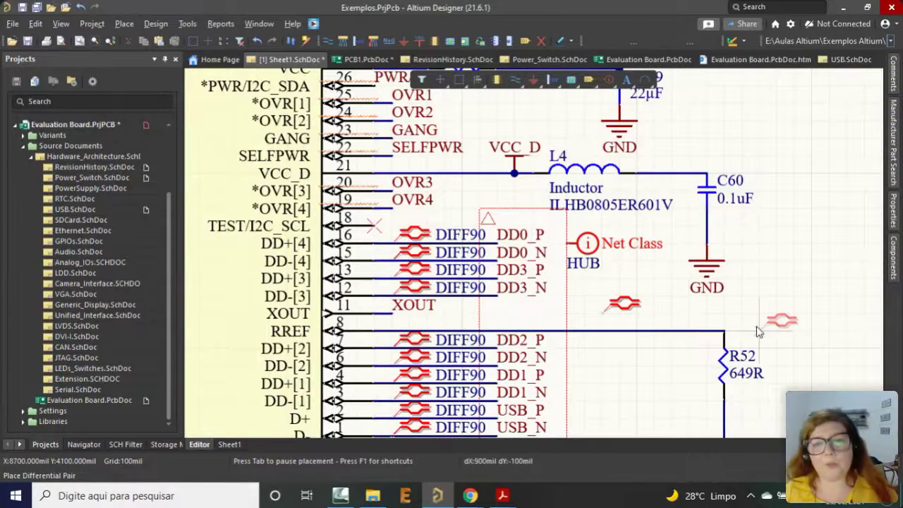
right_click(730, 317)
Check the properties of the Differential Pair directive placed below the HUB net class marker, and dismiss them without changes.
click(622, 303)
double_click(622, 303)
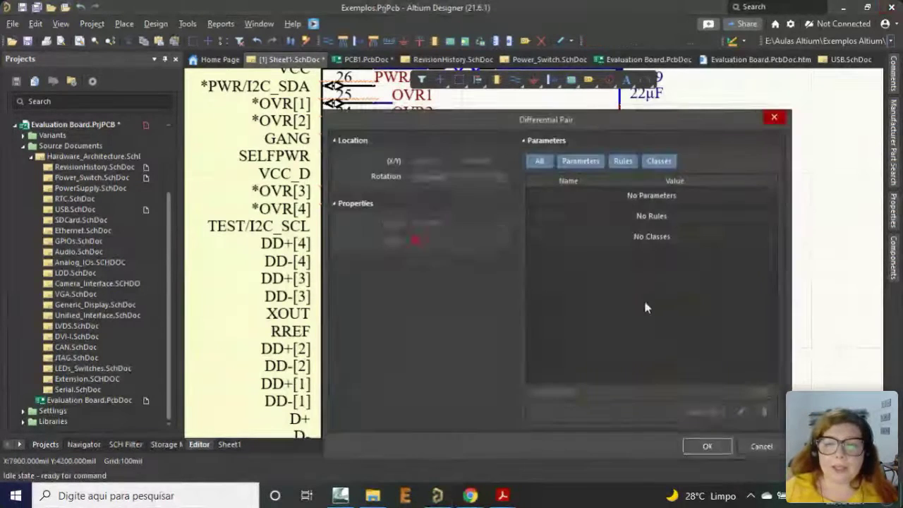
drag(624, 120, 602, 117)
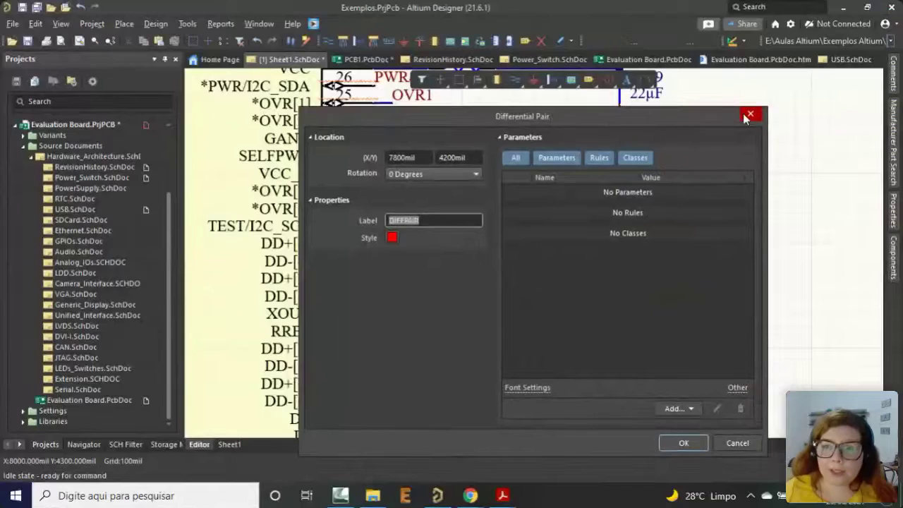
click(751, 114)
Inspect the Diff. Pair Class Name and Net Class Name parameters of the differential pair directive on the DD0_P line.
double_click(413, 236)
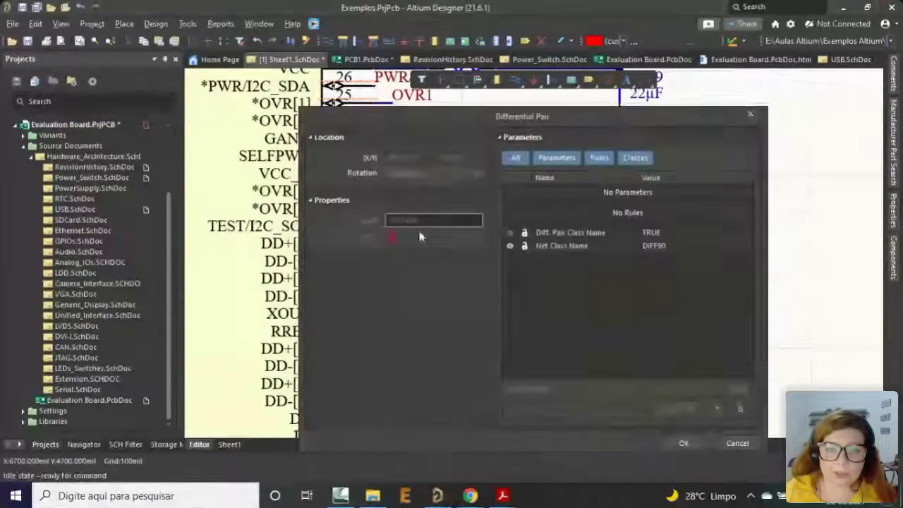
drag(640, 113, 774, 104)
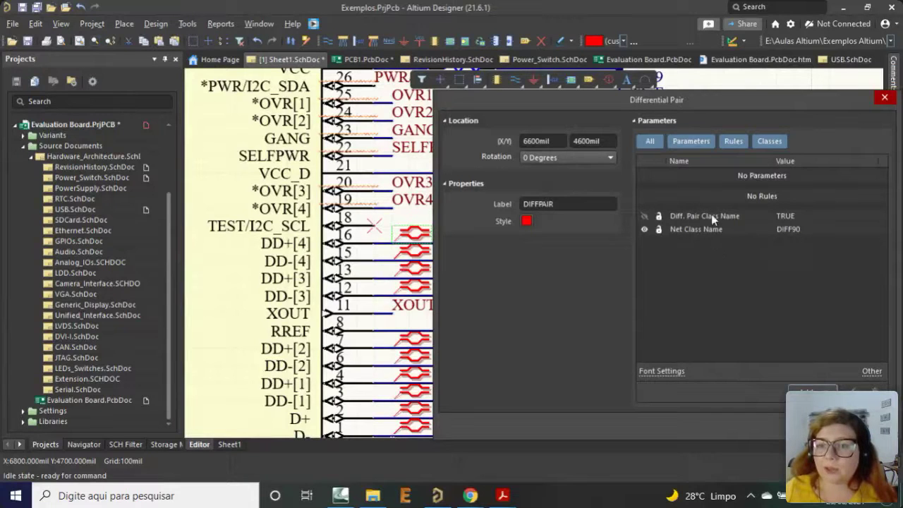
click(768, 218)
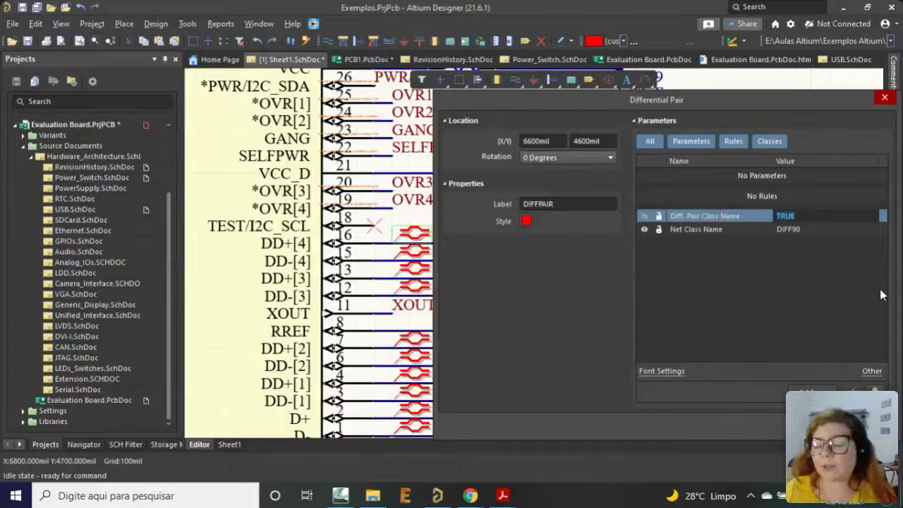
click(791, 232)
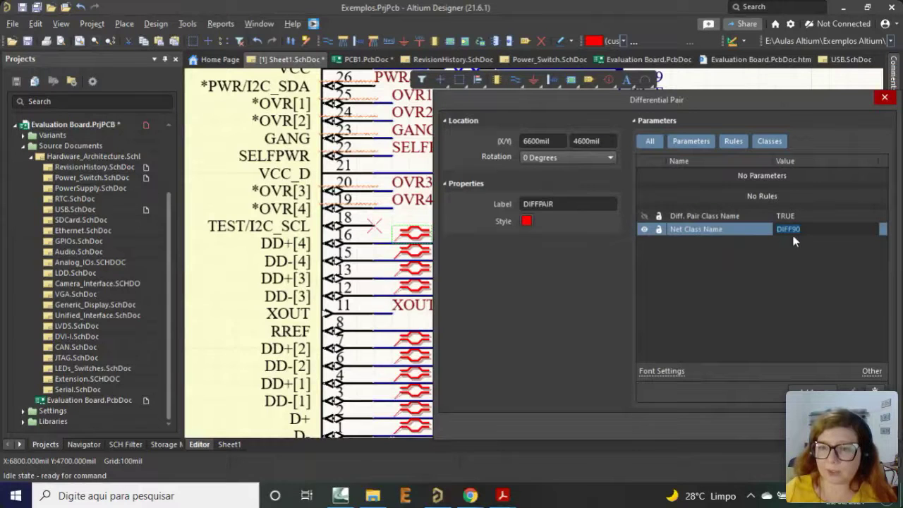
key(Return)
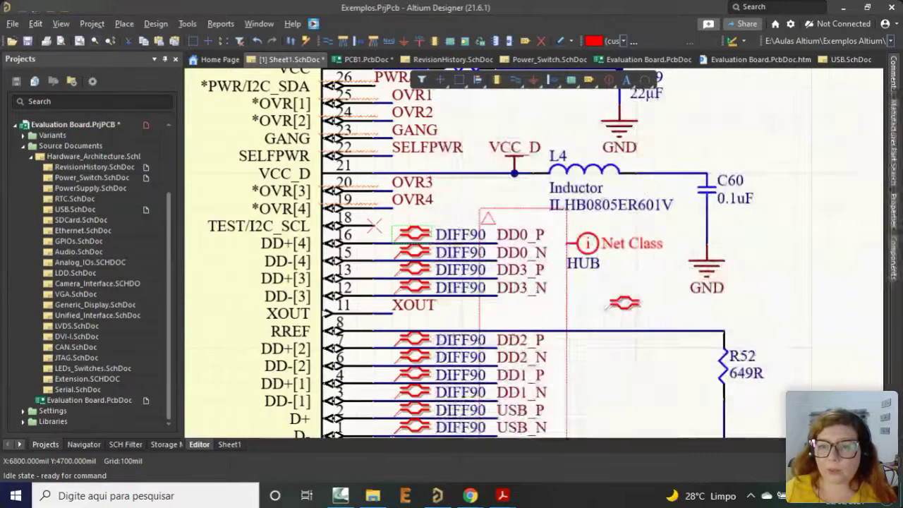
Try to place a Blanket directive in the empty area between the USB data nets and R52, and cancel it.
scroll(432, 347, down, 1)
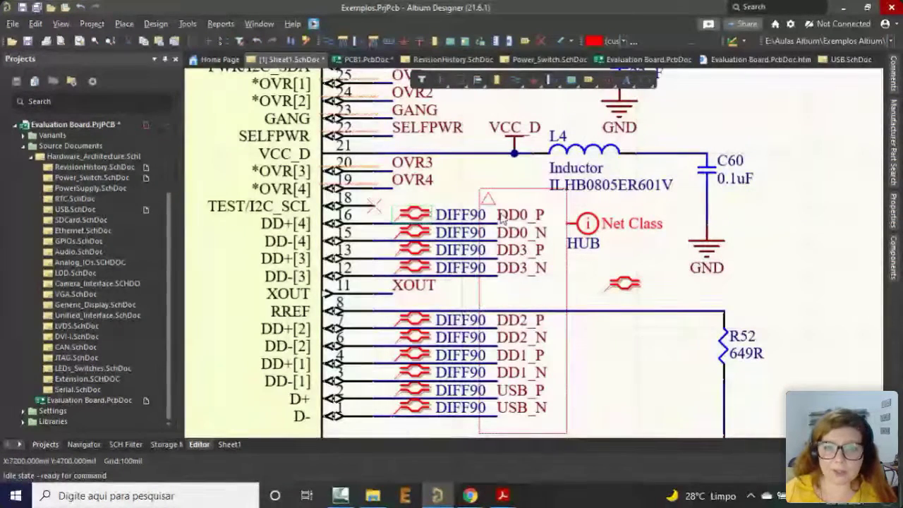
right_click(582, 274)
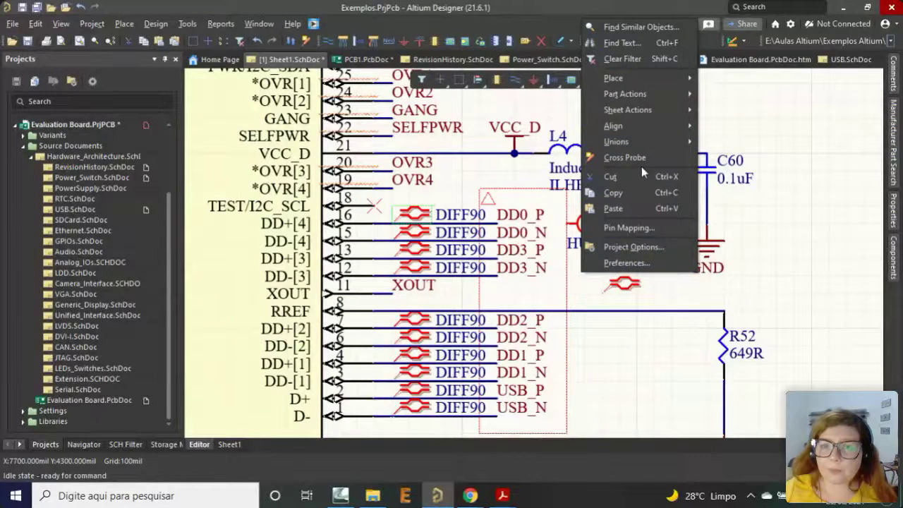
mouse_move(645, 79)
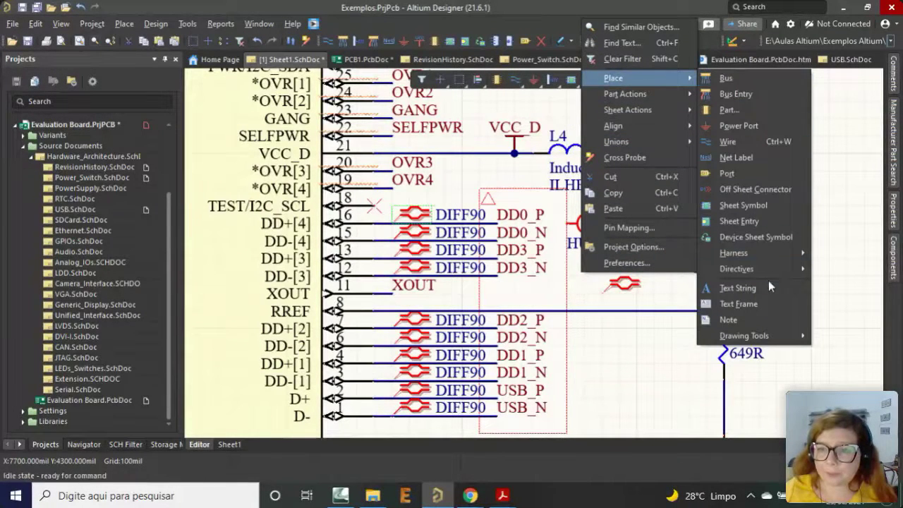
mouse_move(768, 272)
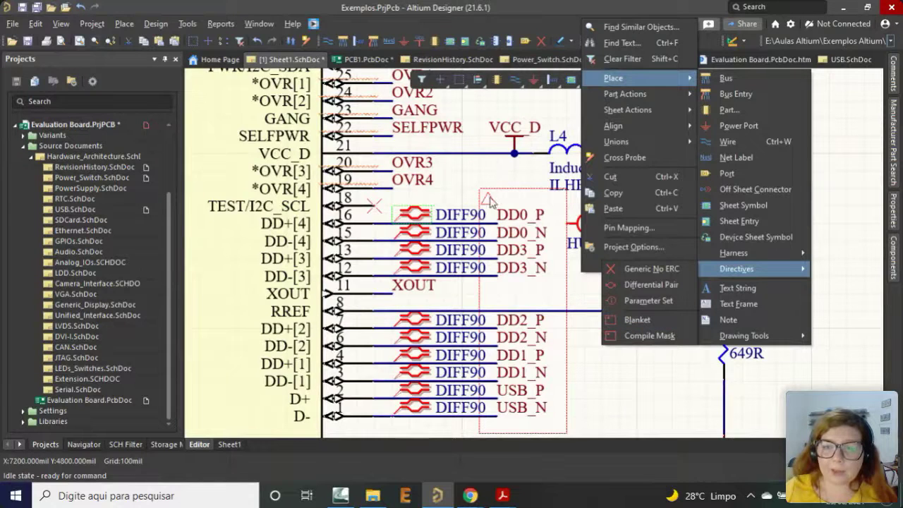
click(633, 320)
click(600, 346)
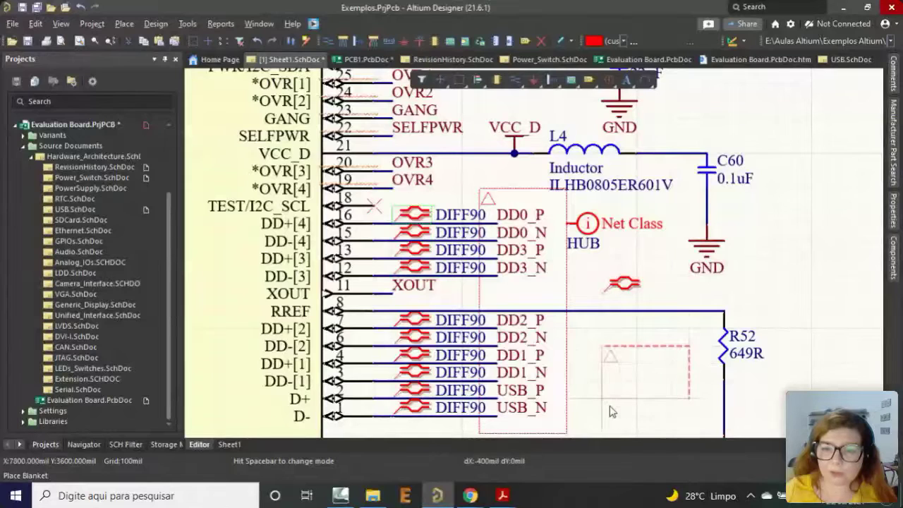
click(682, 371)
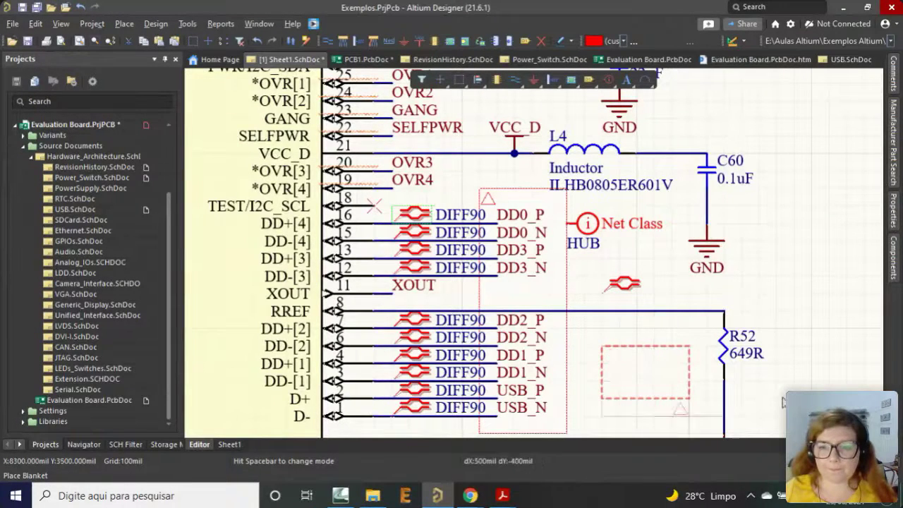
right_click(686, 366)
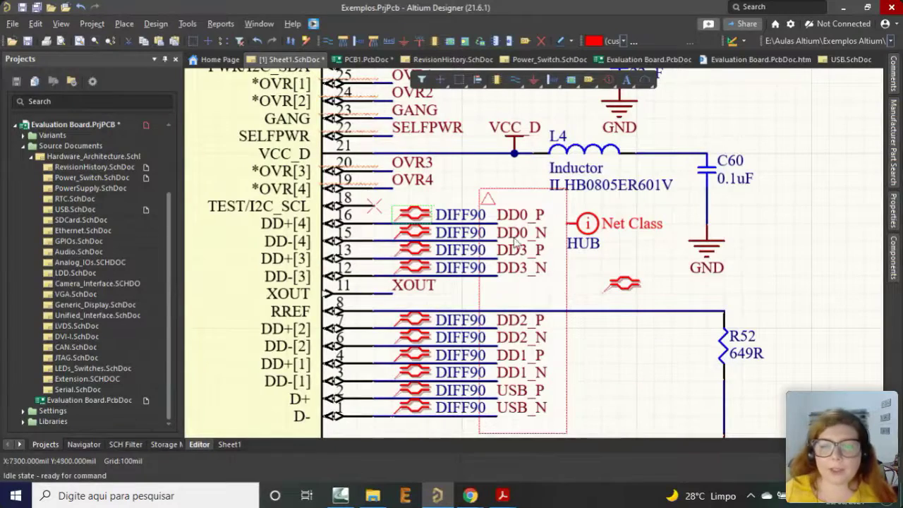
Review the border width, line style and color properties of the blanket around the DD and USB nets, and deselect it.
ctrl+scroll(508, 225, up, 1)
double_click(521, 185)
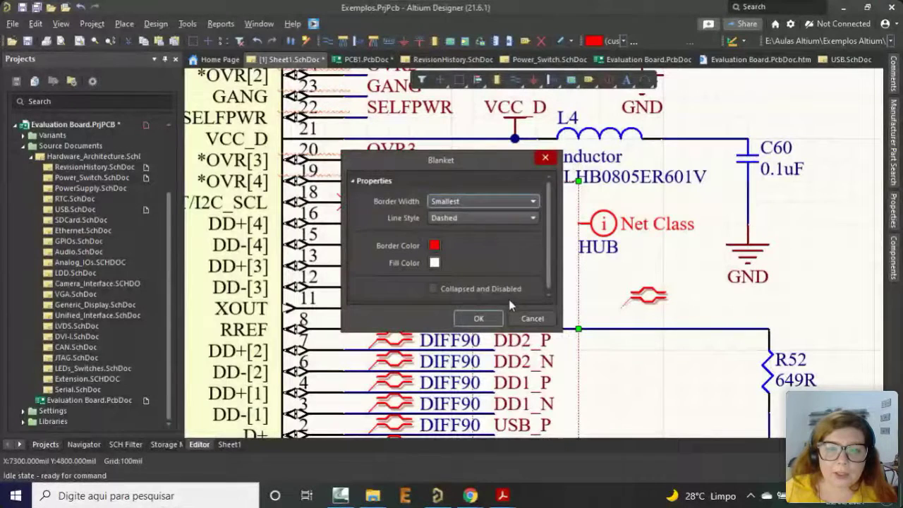
click(546, 159)
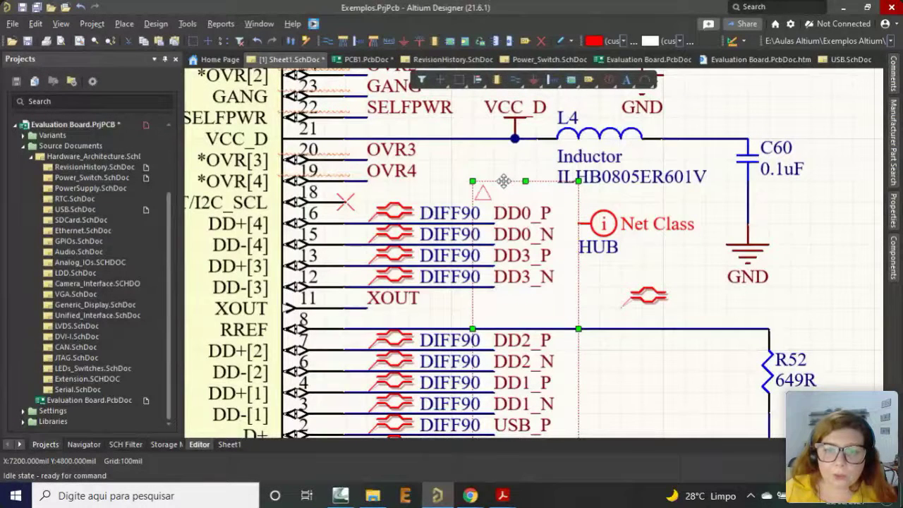
double_click(505, 181)
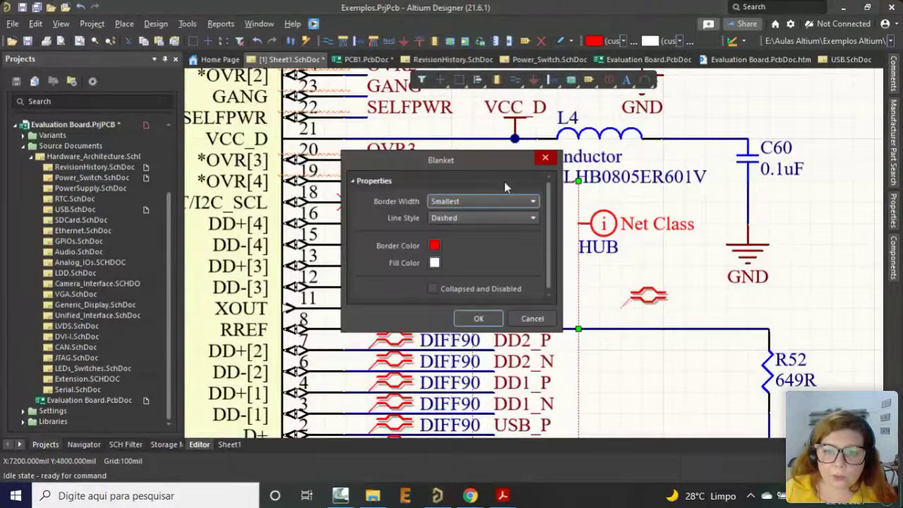
click(545, 159)
right_click(542, 185)
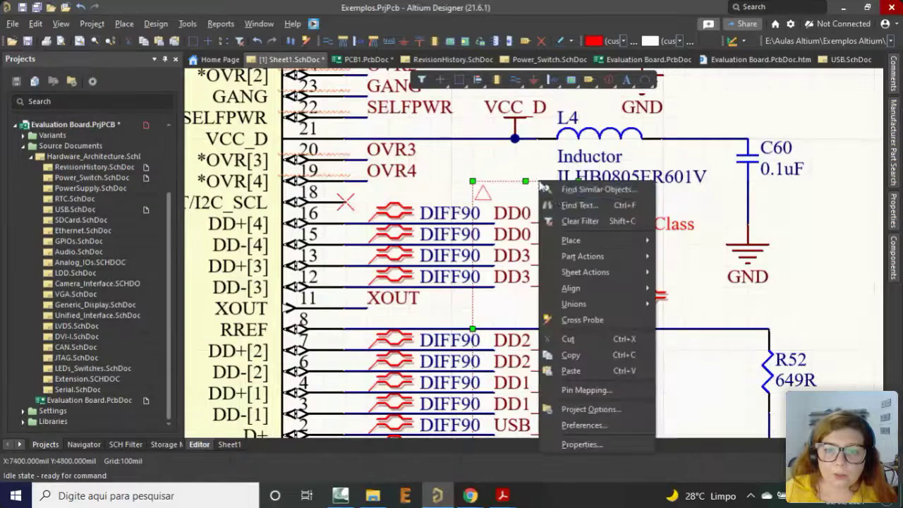
click(596, 444)
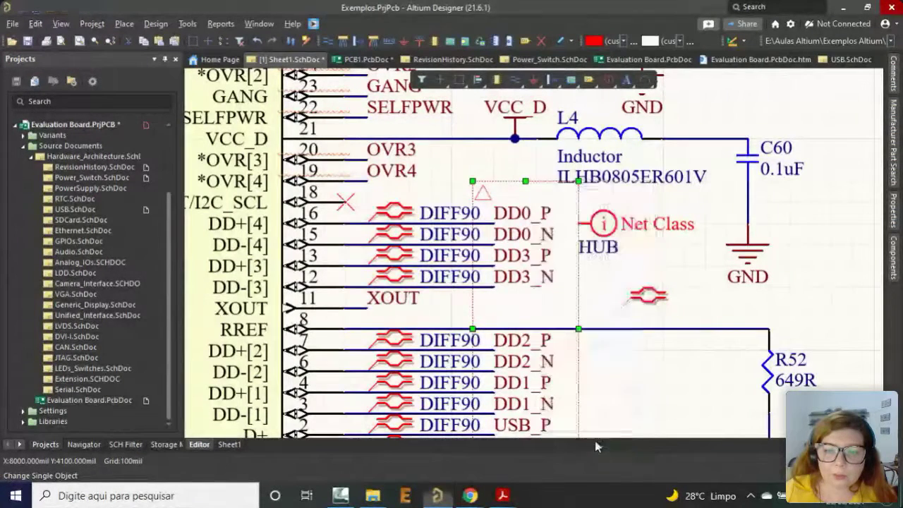
scroll(545, 229, down, 1)
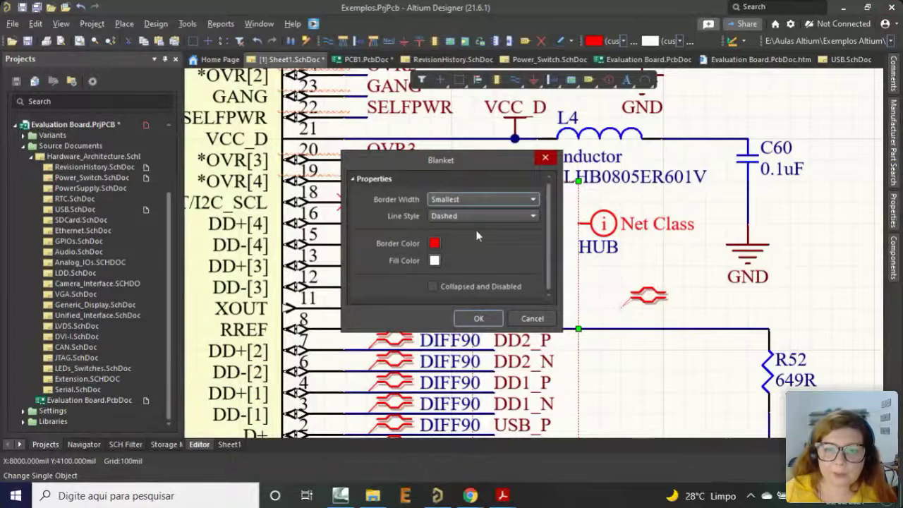
click(544, 159)
click(625, 248)
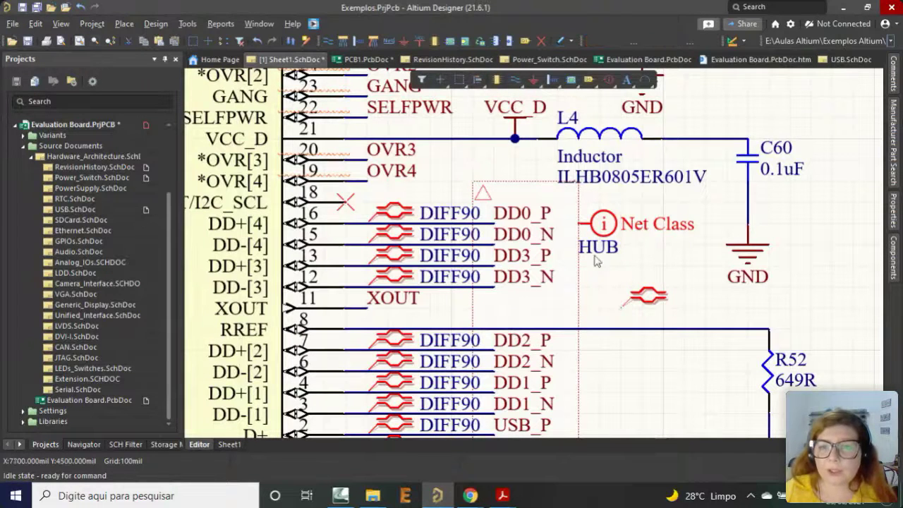
Place a Parameter Set directive just below the HUB net class marker, and end placement.
right_click(653, 245)
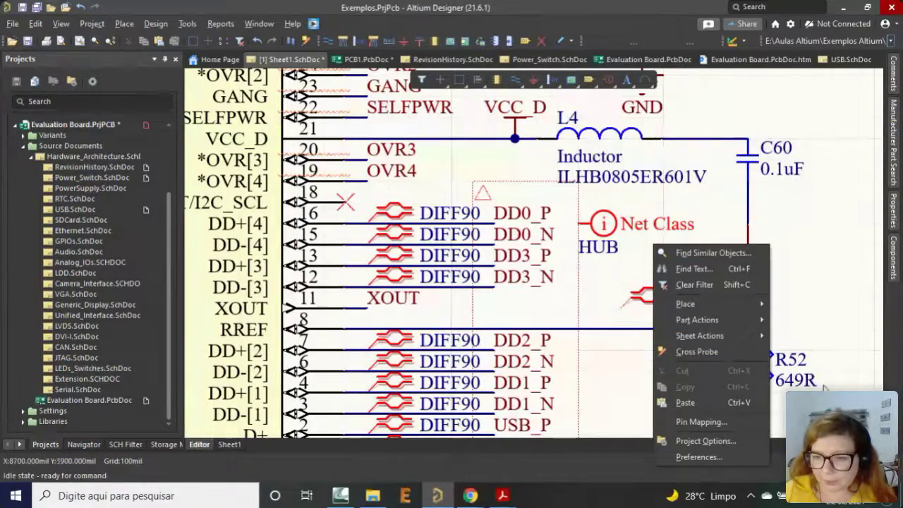
mouse_move(819, 405)
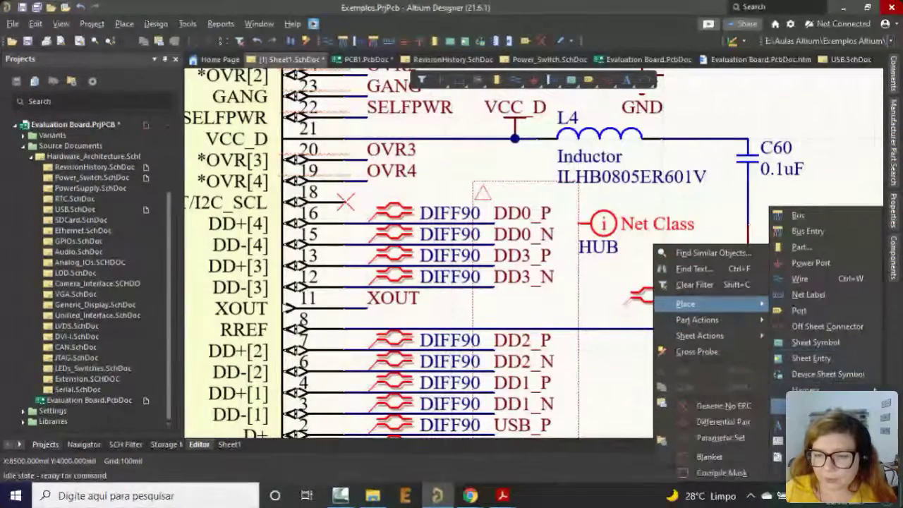
click(731, 439)
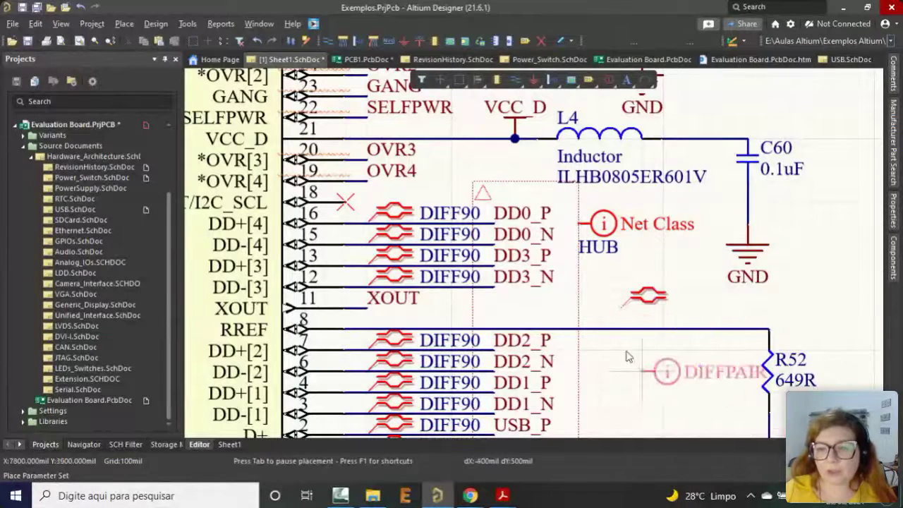
click(600, 276)
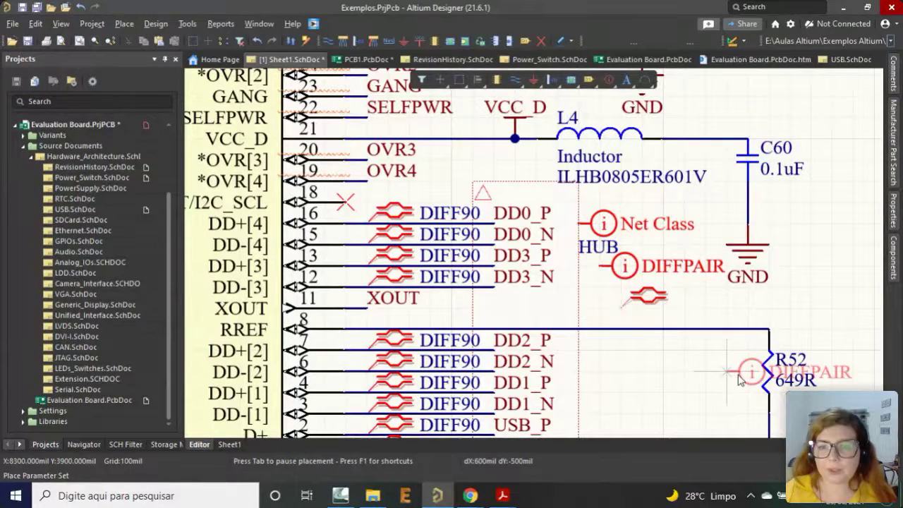
key(Escape)
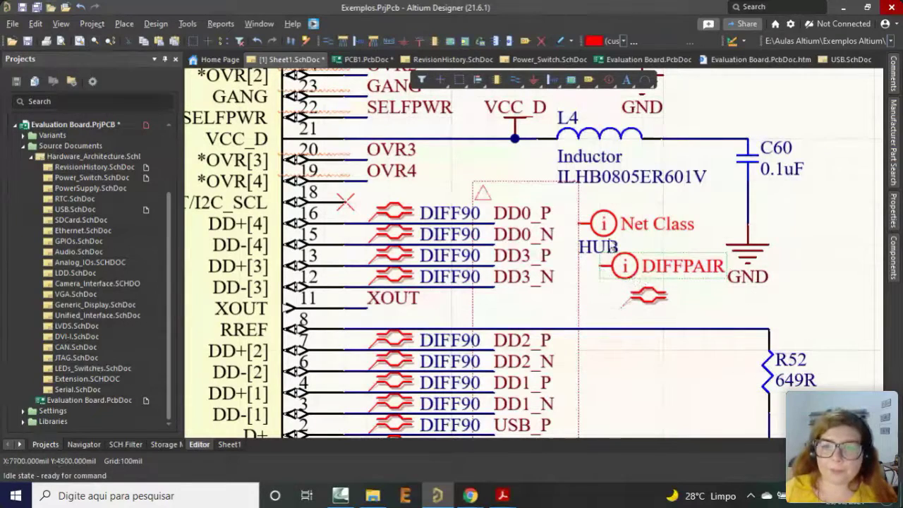
Inspect the label and Net Class Name parameter of the HUB net class marker attached to the blanket.
double_click(603, 224)
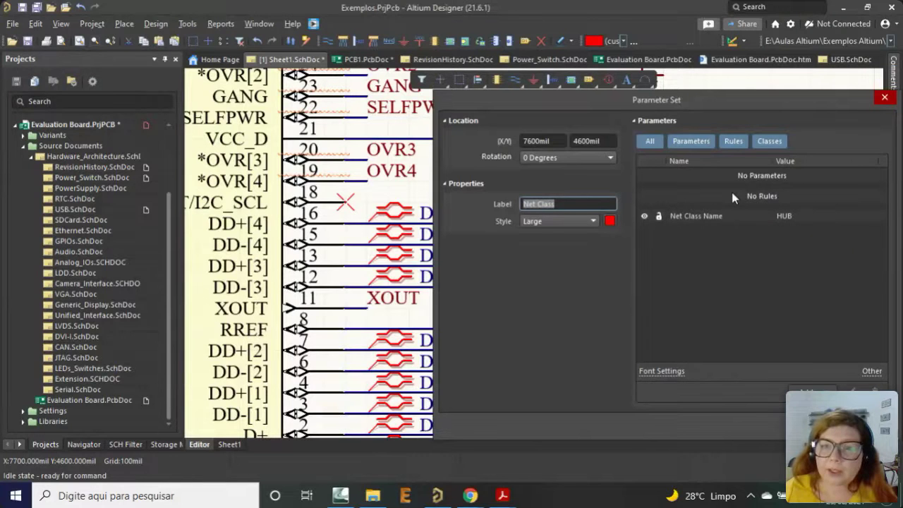
click(884, 96)
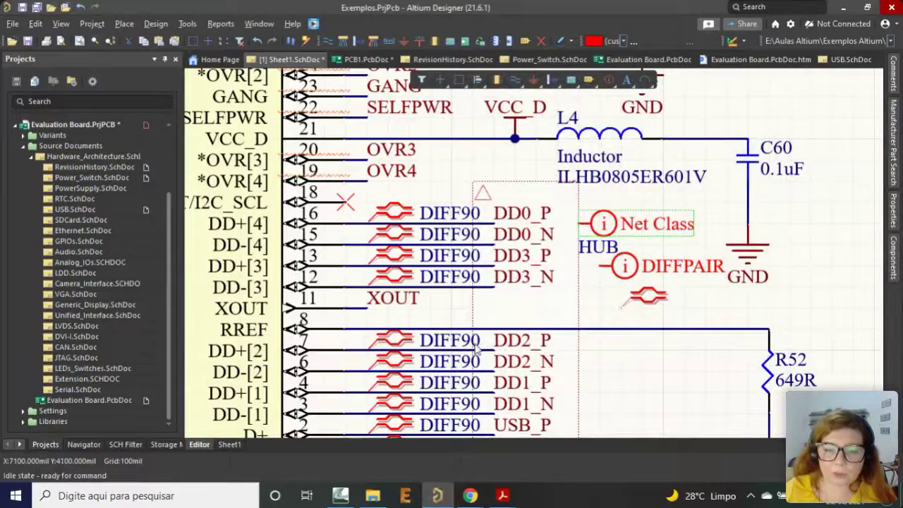
scroll(476, 350, down, 2)
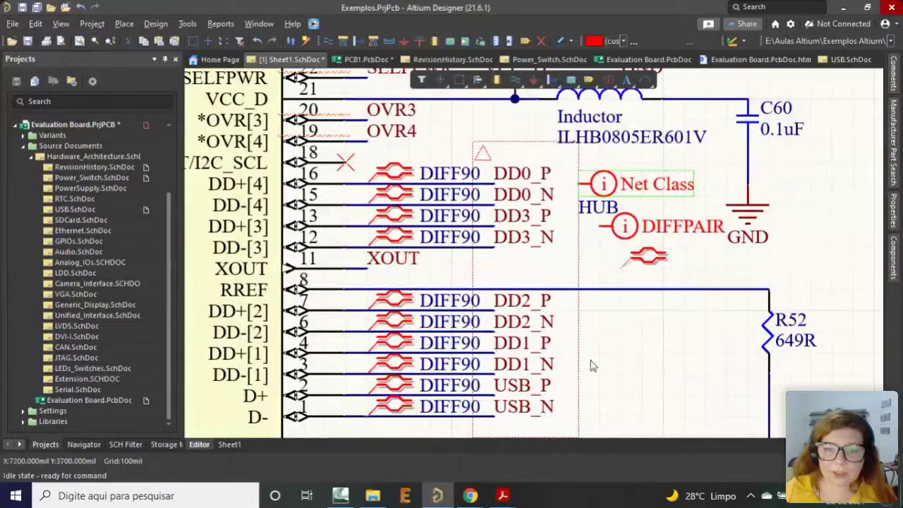
Delete the DIFFPAIR parameter set and the loose Differential Pair directive below the HUB marker, and return to the project tree.
click(632, 235)
key(F12)
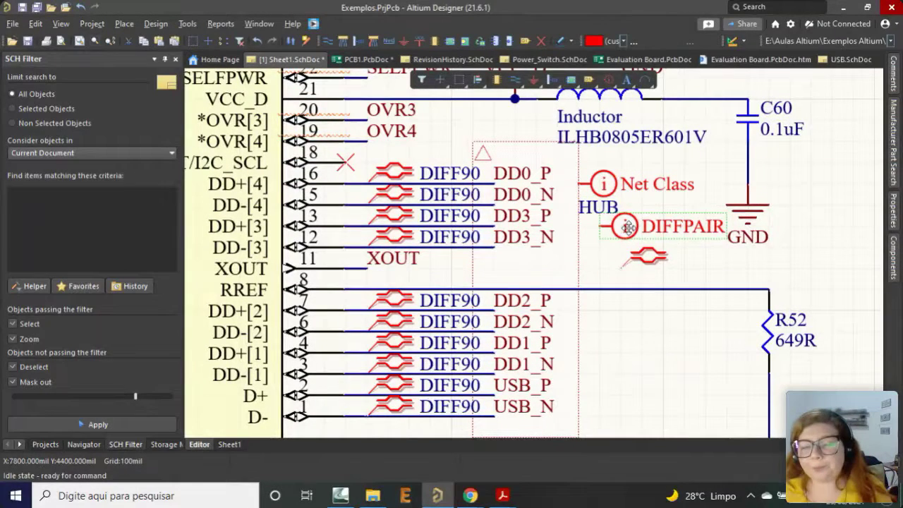
key(Delete)
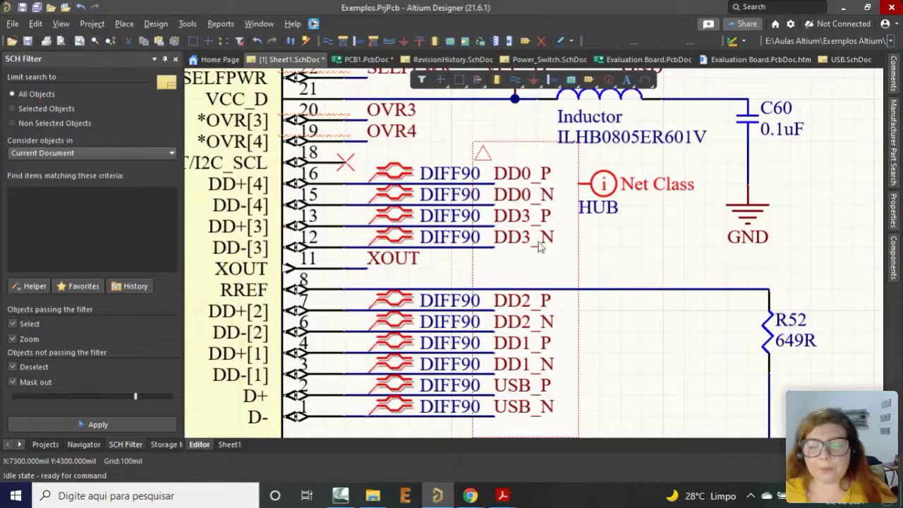
ctrl+scroll(577, 274, down, 1)
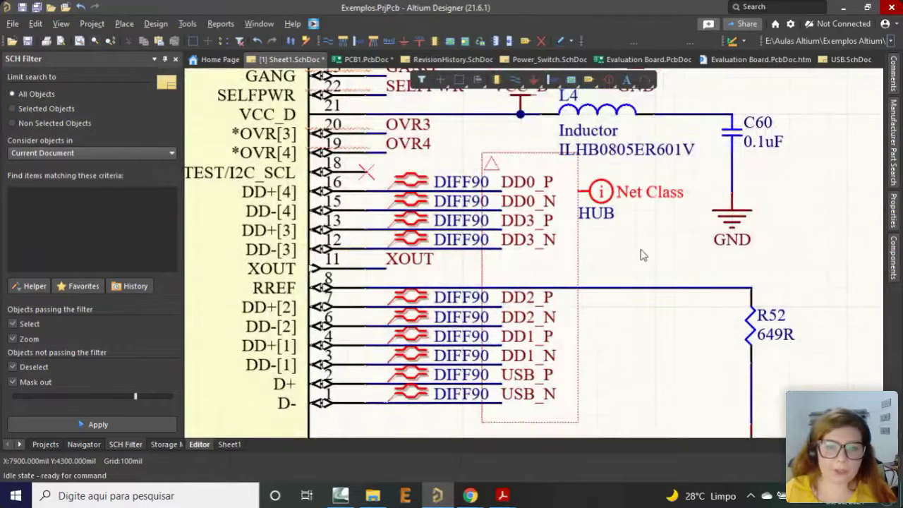
click(44, 445)
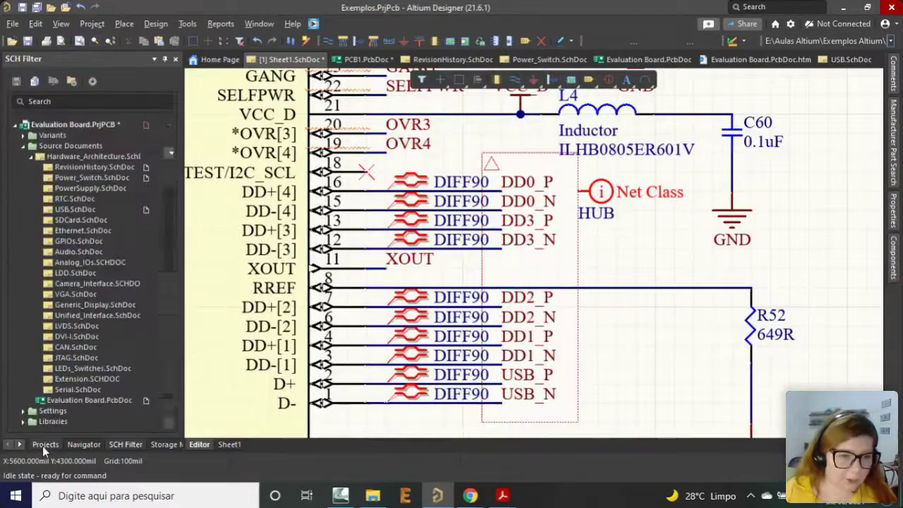
Validate the PCB project Exemplos.PrjPcb.
ctrl+scroll(573, 293, down, 1)
ctrl+scroll(573, 294, down, 3)
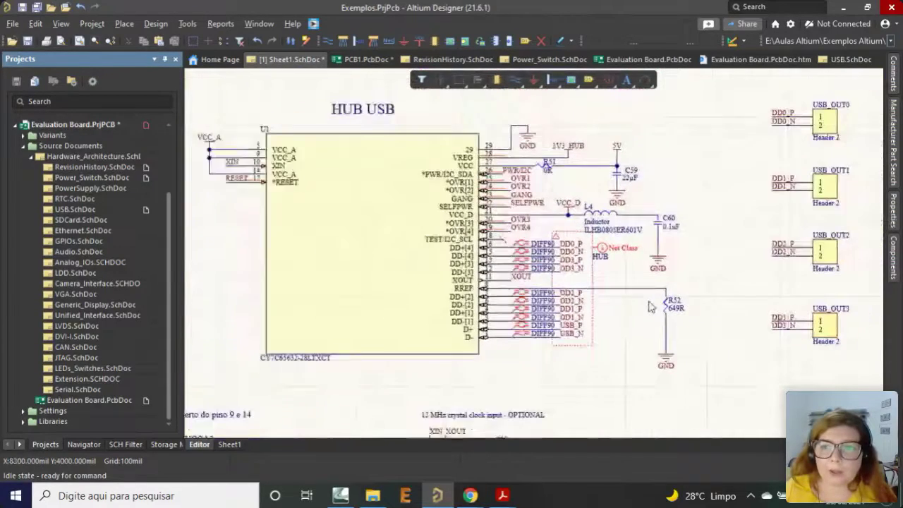
click(103, 24)
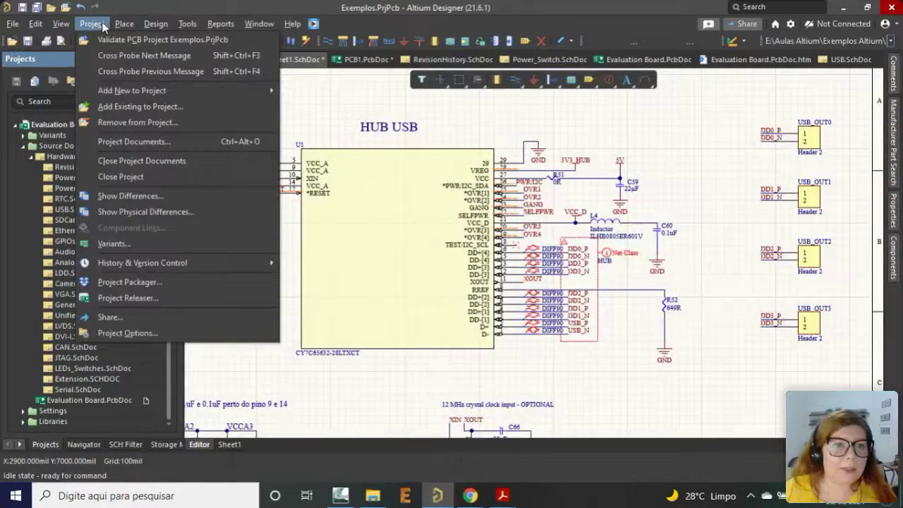
click(258, 243)
ctrl+scroll(512, 243, up, 2)
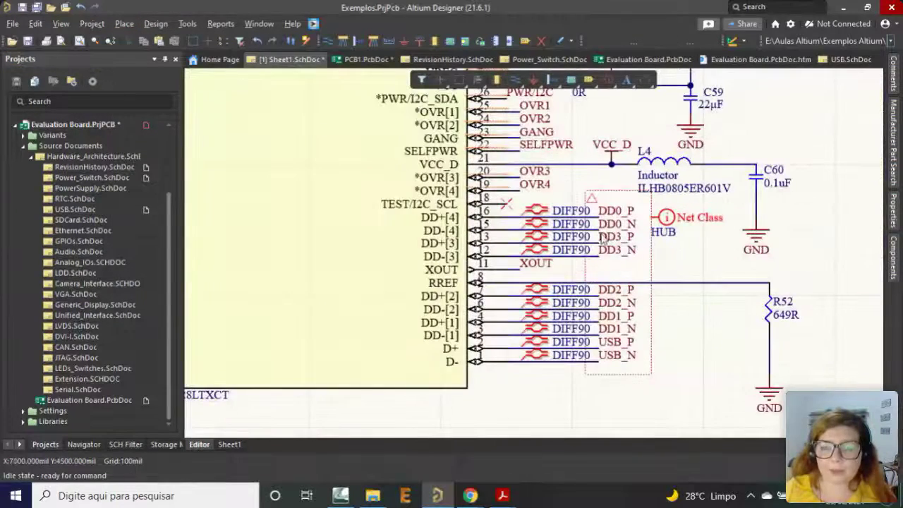
ctrl+scroll(607, 282, down, 4)
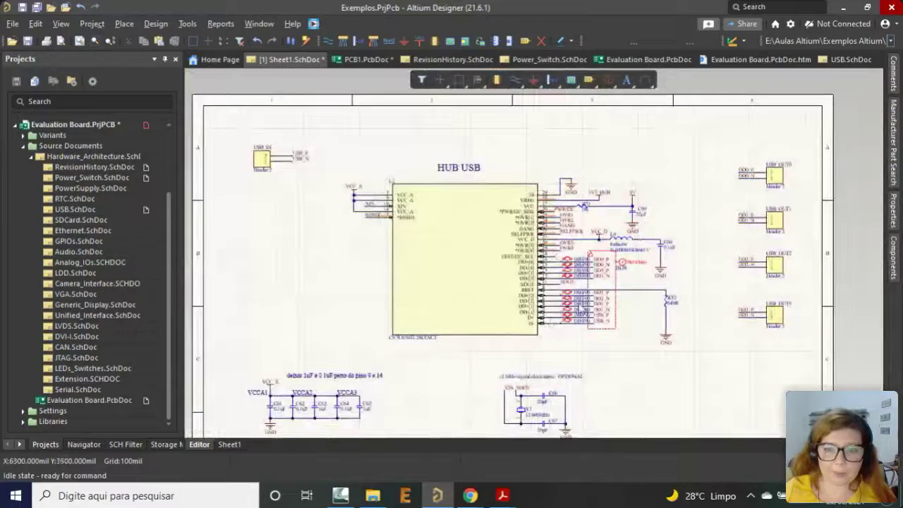
scroll(605, 243, down, 1)
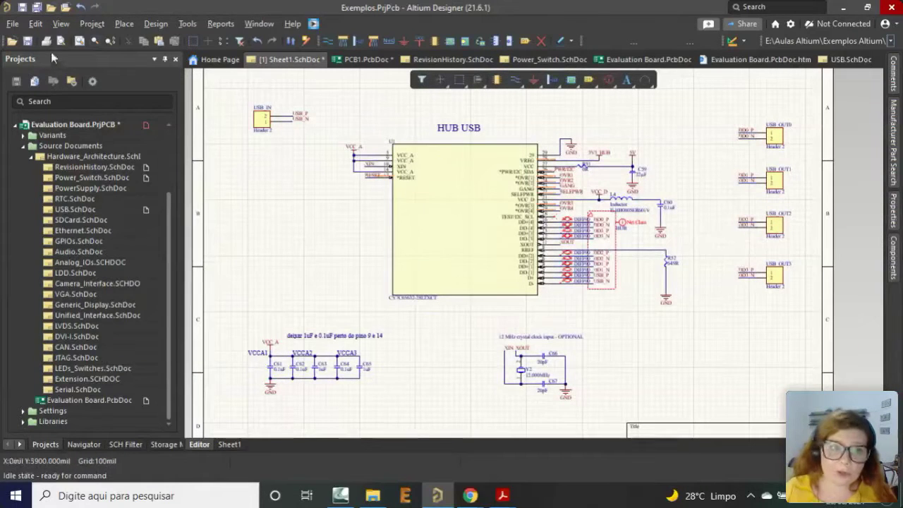
click(93, 25)
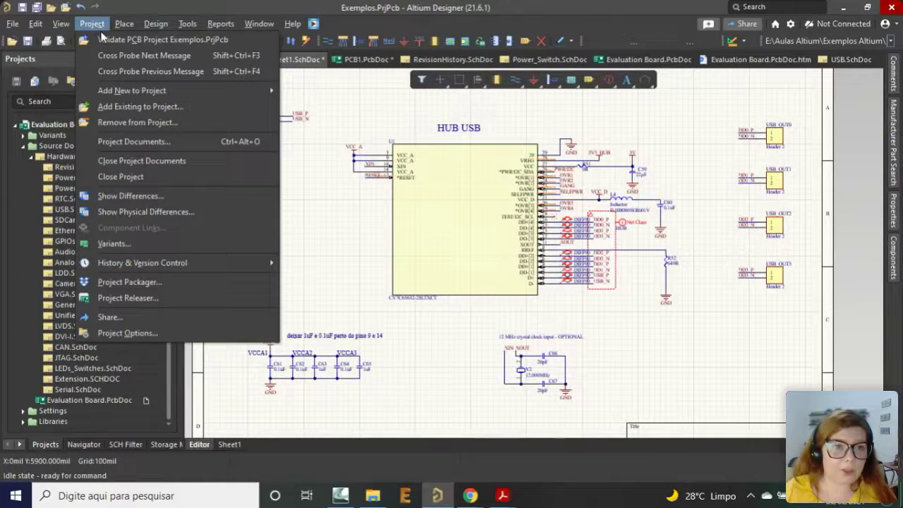
click(155, 41)
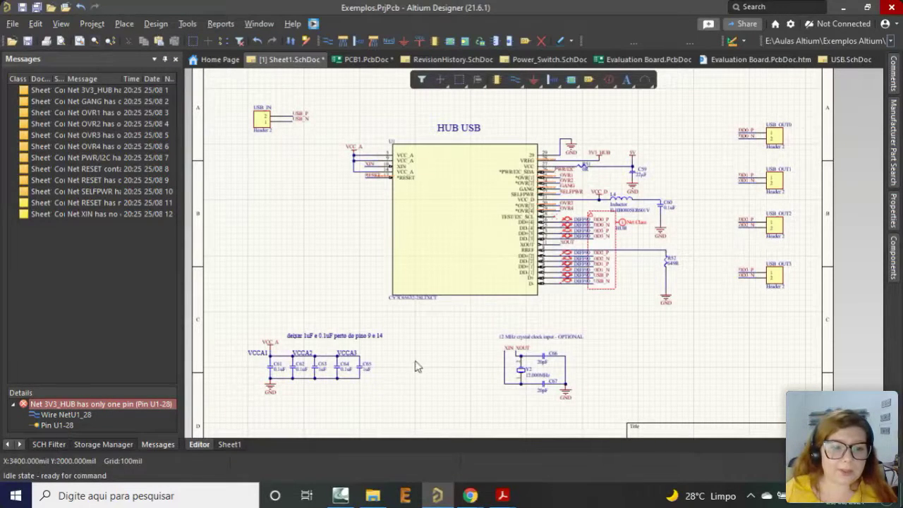
Examine the validation messages alongside the net connections on the HUB USB schematic, and return to the project tree.
ctrl+scroll(680, 252, up, 2)
ctrl+scroll(595, 226, down, 3)
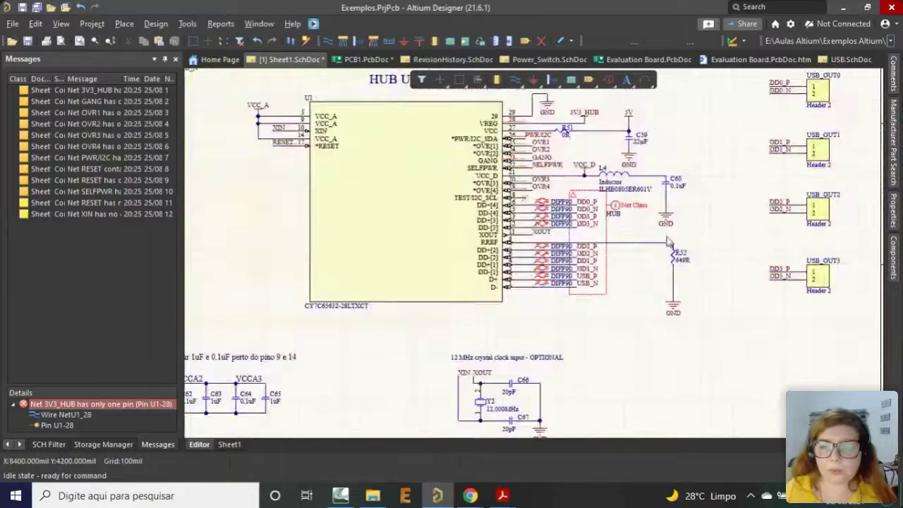
ctrl+scroll(752, 218, up, 3)
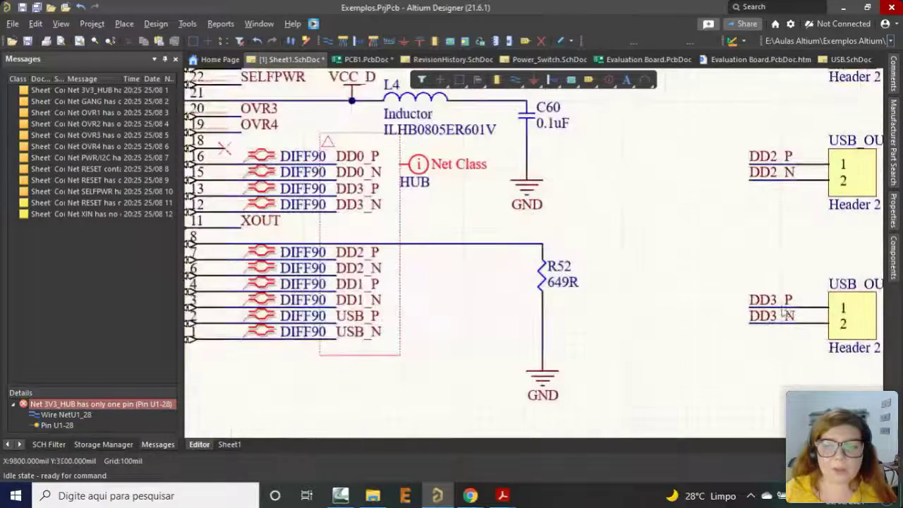
ctrl+scroll(752, 316, up, 2)
ctrl+scroll(746, 306, down, 2)
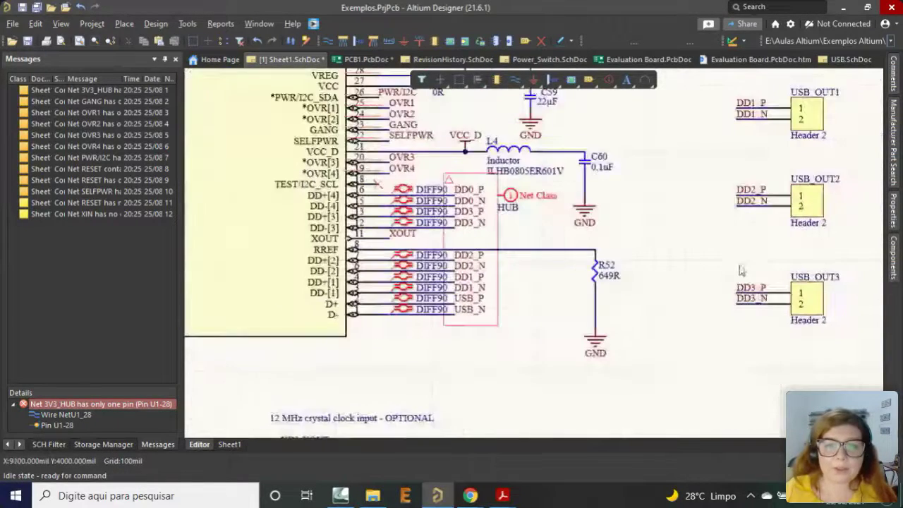
ctrl+scroll(759, 247, down, 3)
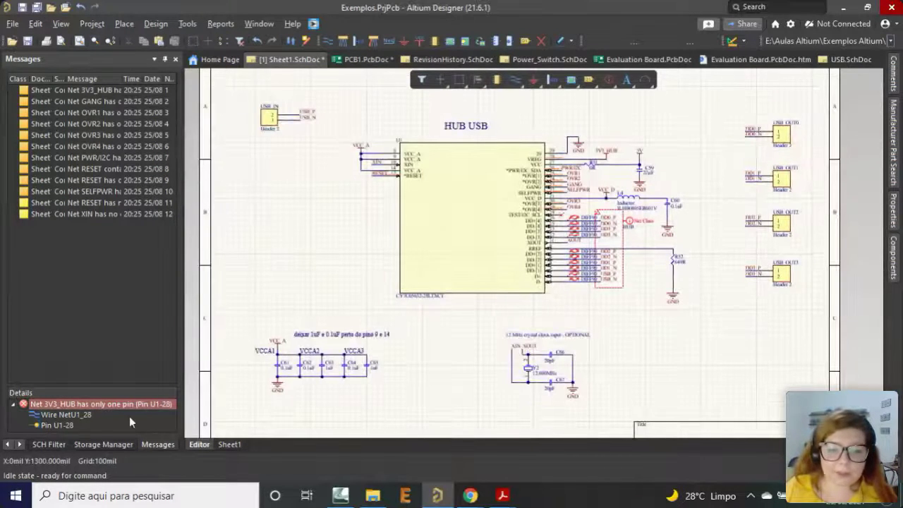
ctrl+scroll(607, 241, down, 1)
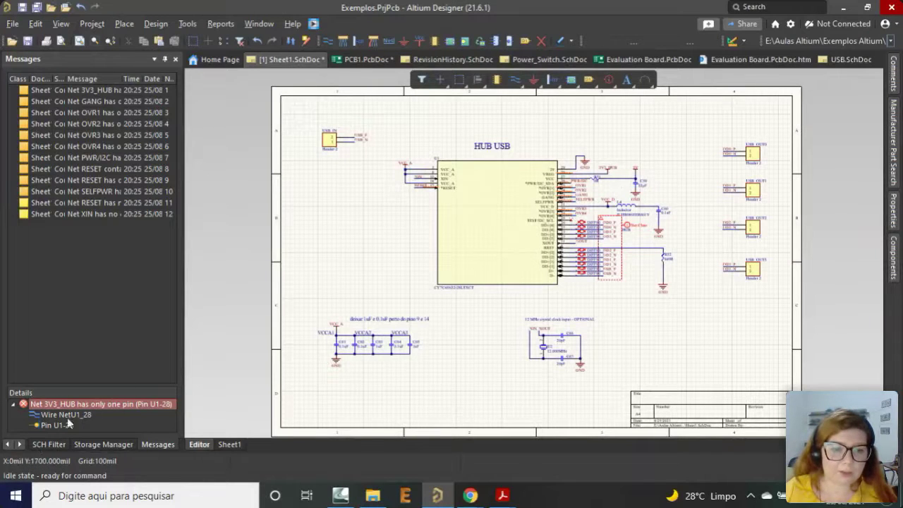
click(7, 444)
click(7, 444)
click(45, 444)
Update PCB1.PcbDoc from the schematic by validating and executing the Add Rooms change, and close the change order.
ctrl+scroll(743, 226, up, 2)
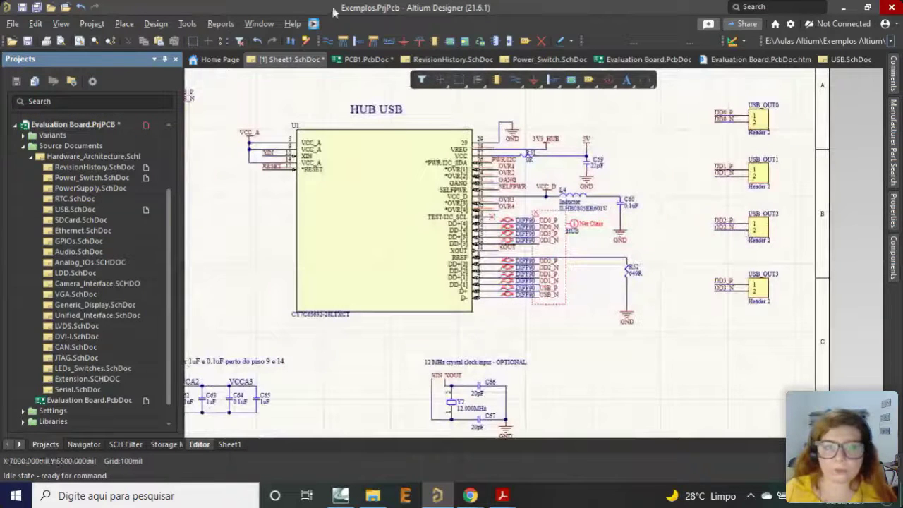
click(155, 24)
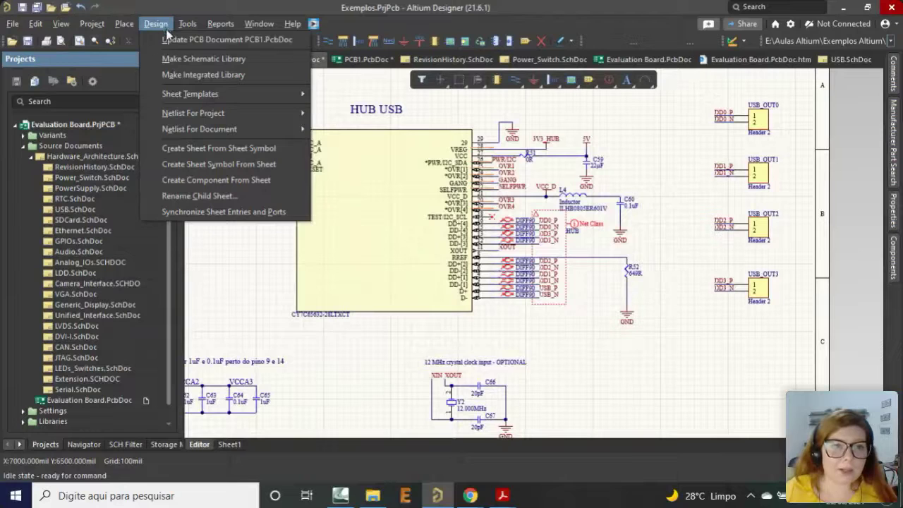
click(175, 41)
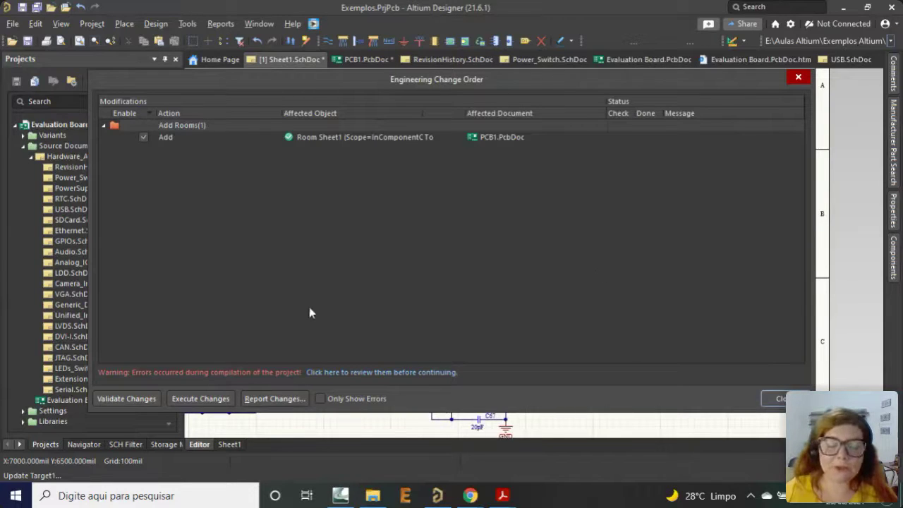
click(103, 400)
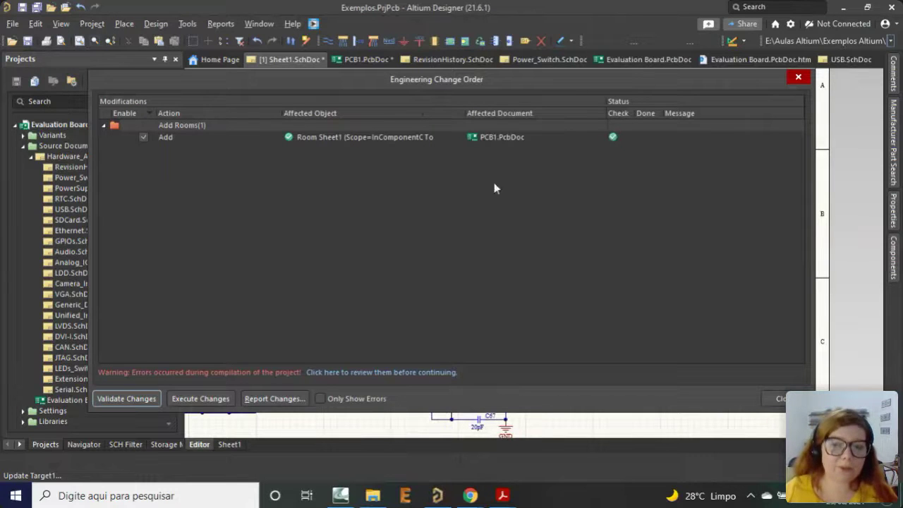
click(208, 398)
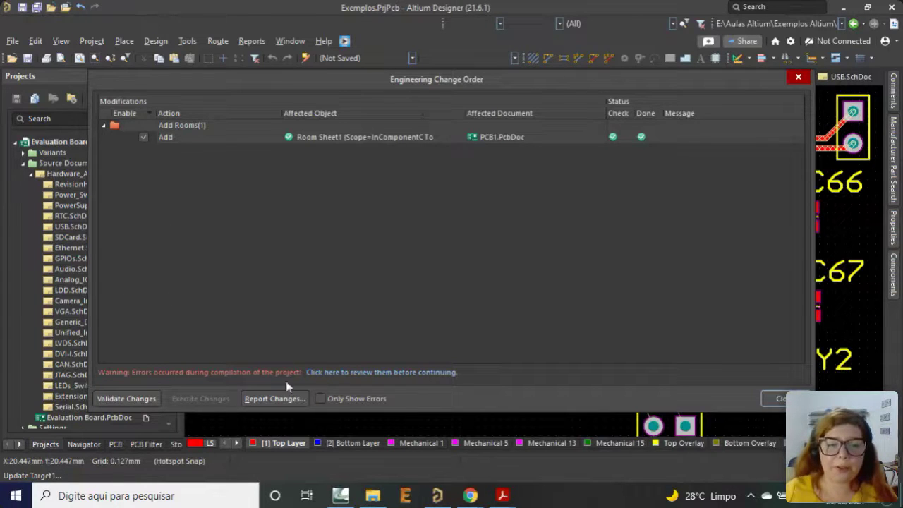
click(778, 399)
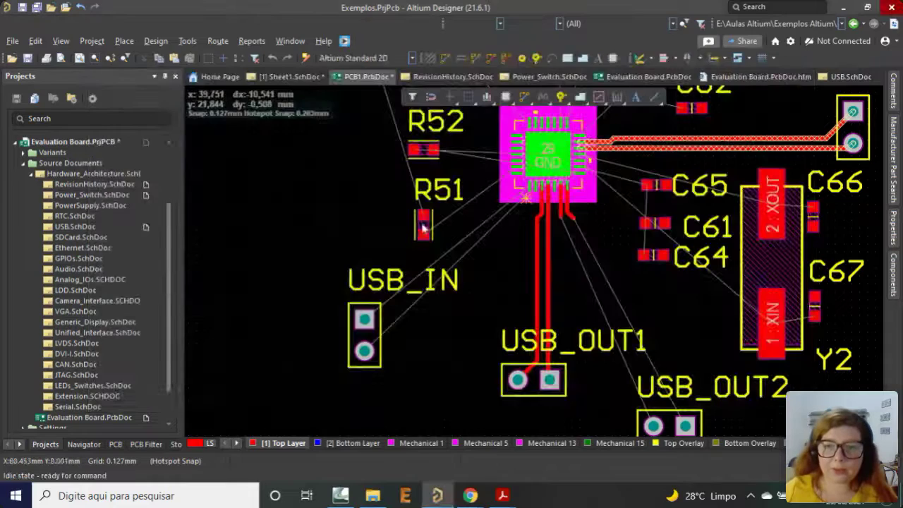
Inspect the component layout and the board outline on PCB1, selecting the outline's left and bottom edge lines.
ctrl+scroll(450, 223, down, 4)
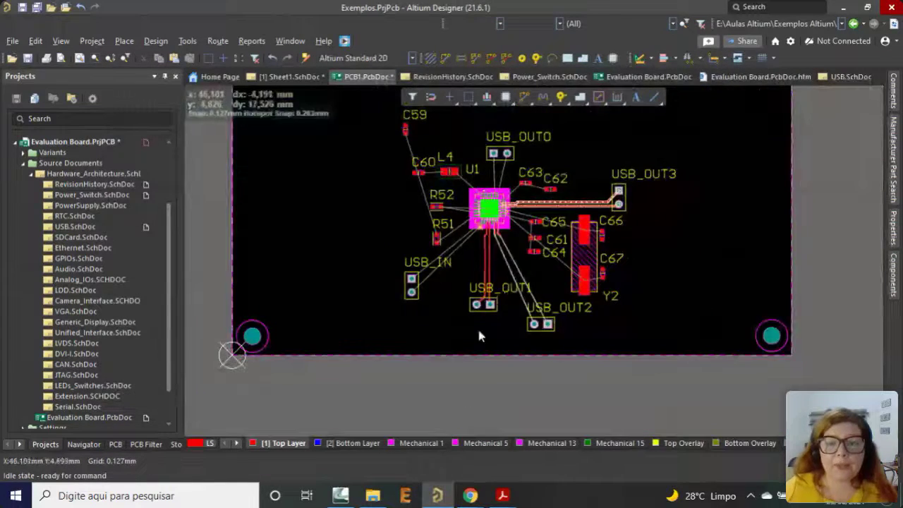
ctrl+scroll(477, 326, down, 2)
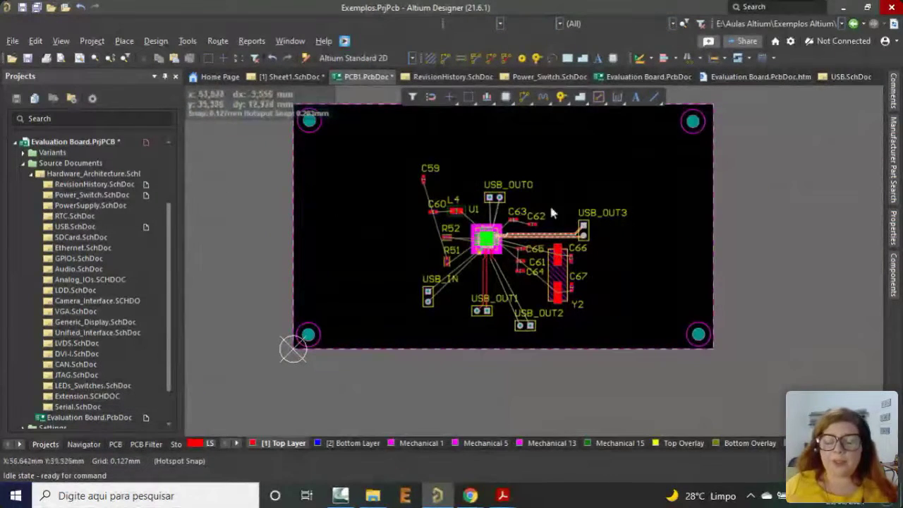
ctrl+scroll(475, 217, up, 2)
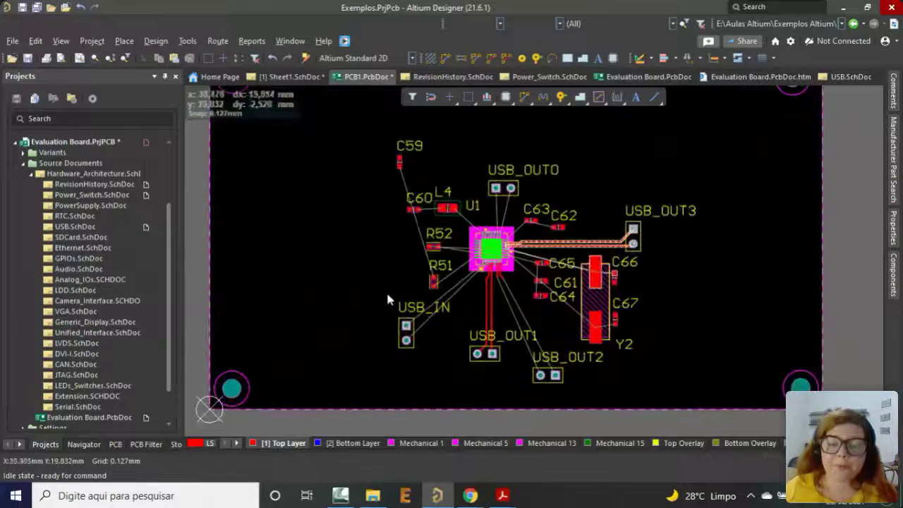
ctrl+scroll(388, 298, down, 1)
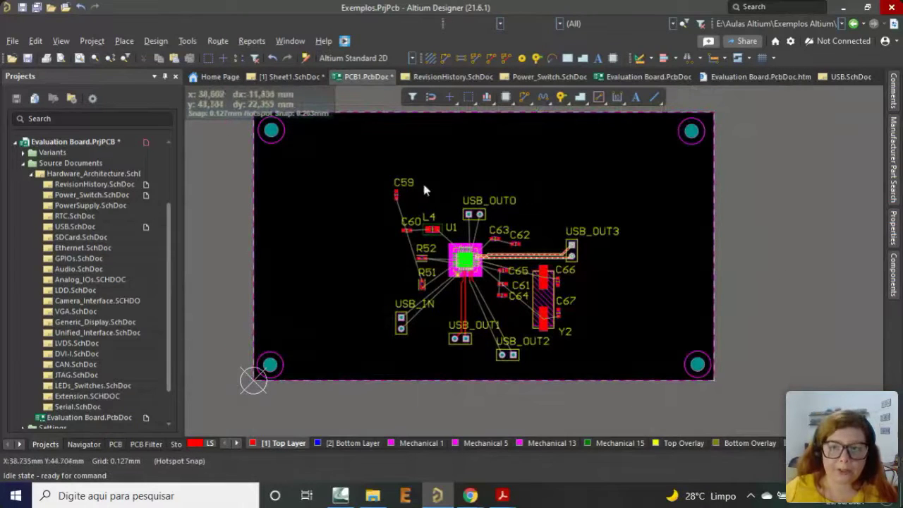
ctrl+scroll(251, 273, up, 1)
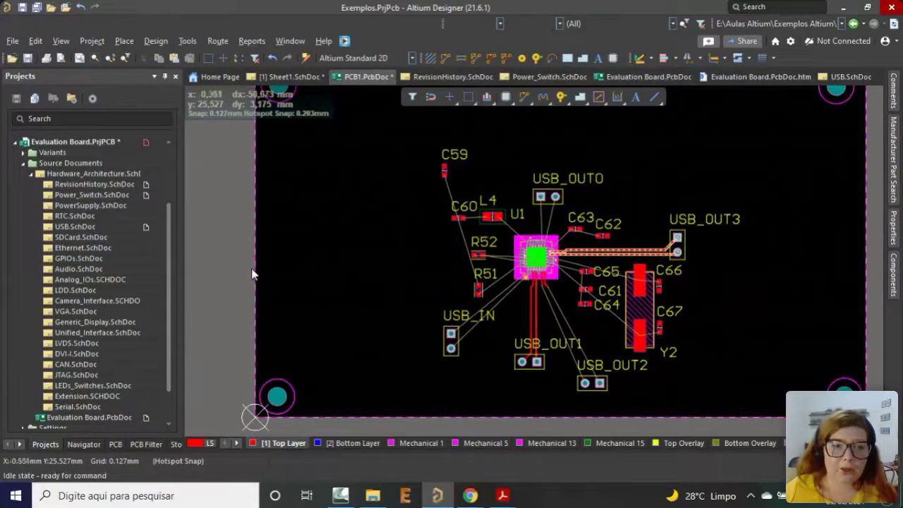
click(255, 273)
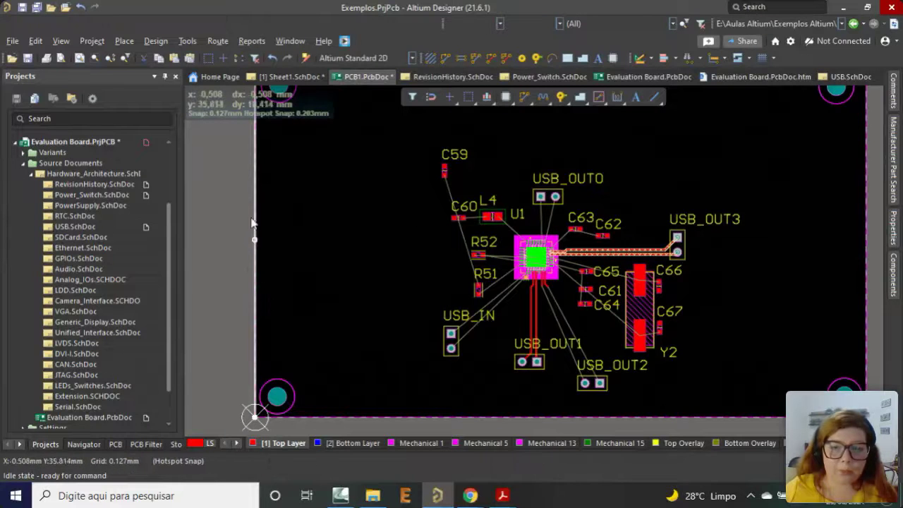
ctrl+scroll(252, 223, down, 1)
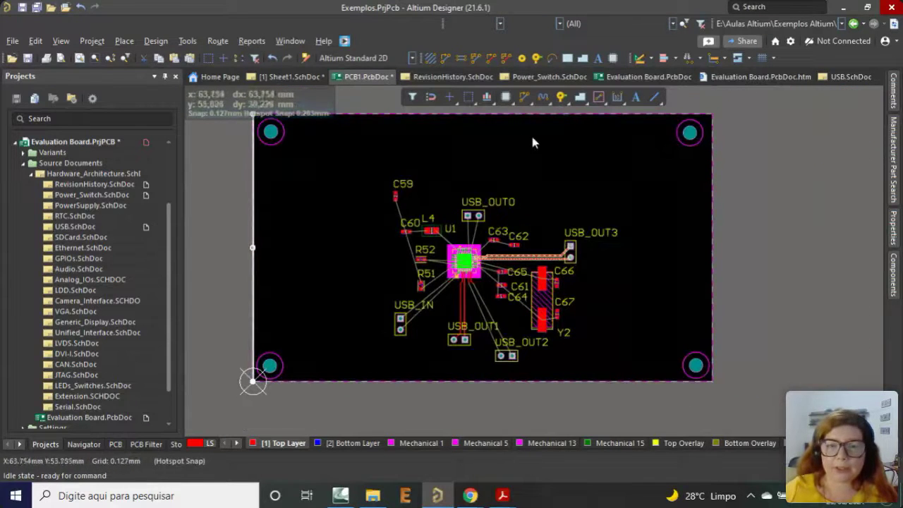
ctrl+scroll(250, 403, up, 1)
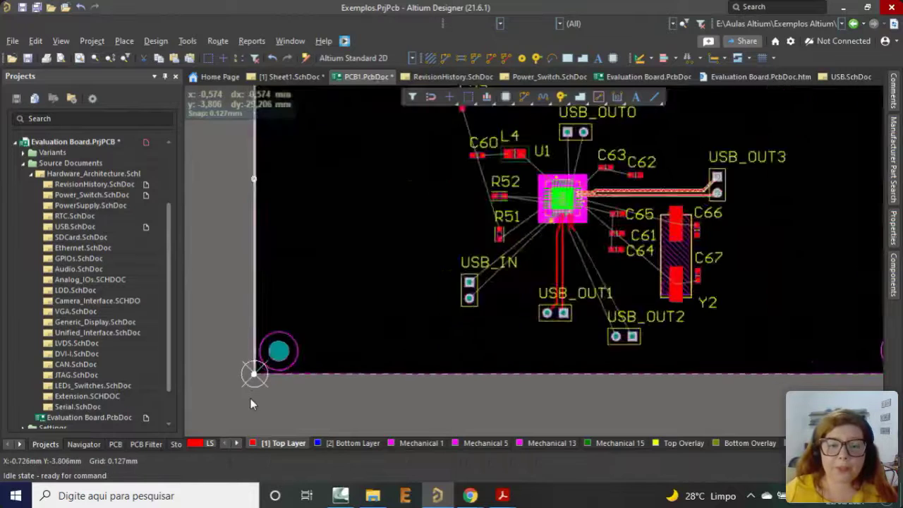
ctrl+scroll(251, 399, up, 5)
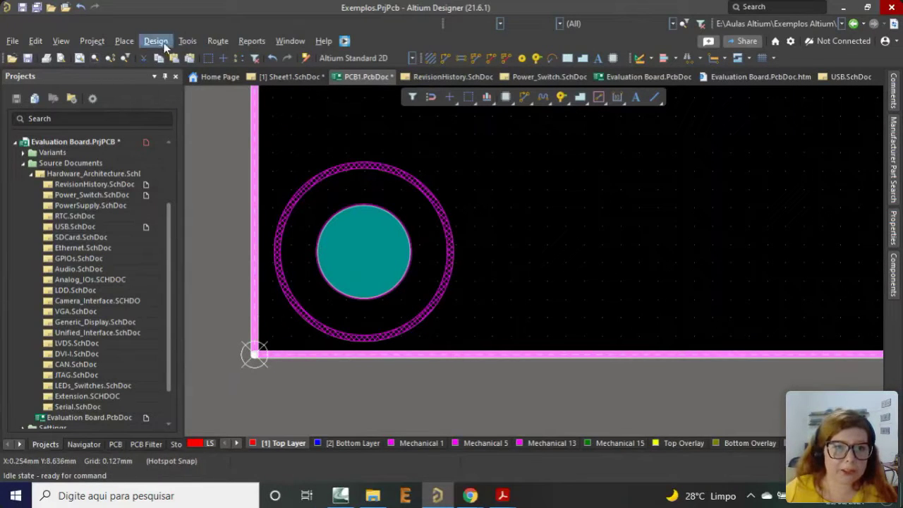
ctrl+scroll(247, 278, down, 5)
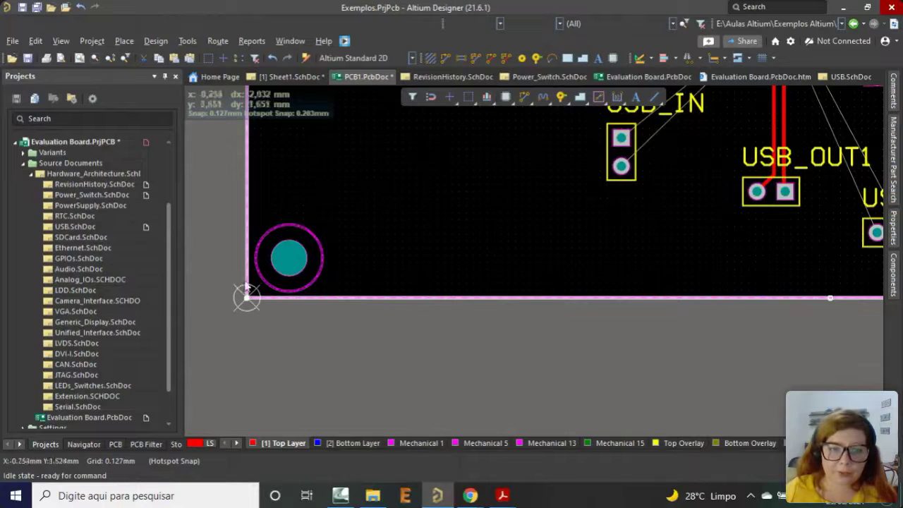
ctrl+scroll(449, 309, down, 2)
ctrl+scroll(319, 204, down, 1)
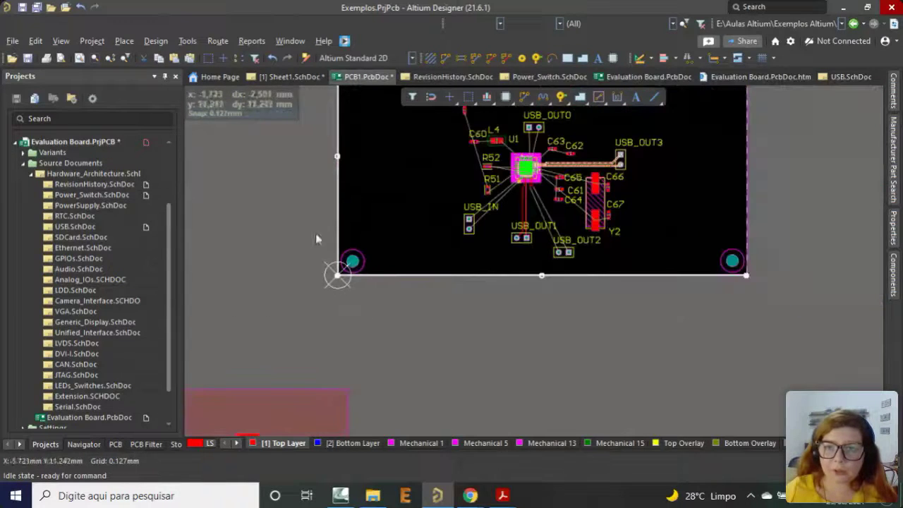
Delete the Sheet1 room located outside the board, below its lower-left corner.
ctrl+scroll(497, 261, down, 1)
click(381, 378)
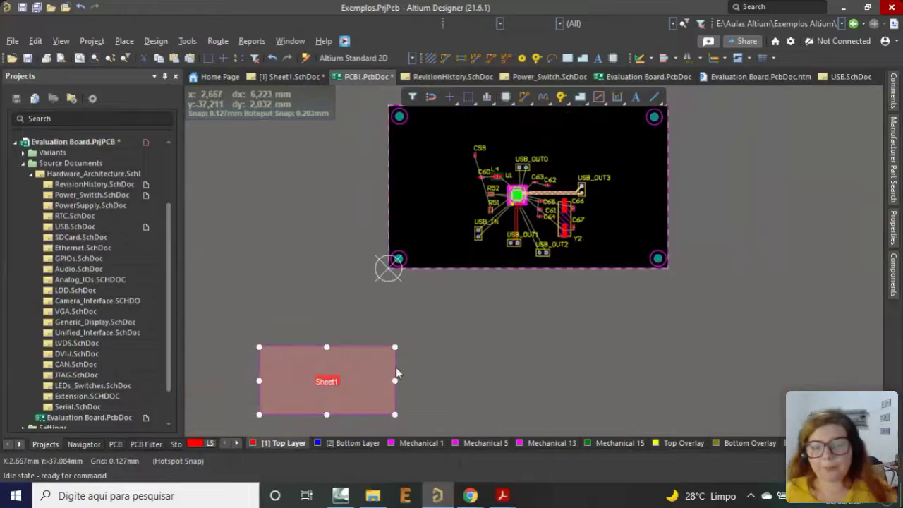
key(Delete)
Select the left and bottom outline lines, review the Define Board Shape from Selected Objects command without running it, and clear the selection.
ctrl+scroll(527, 184, up, 1)
ctrl+scroll(528, 185, up, 2)
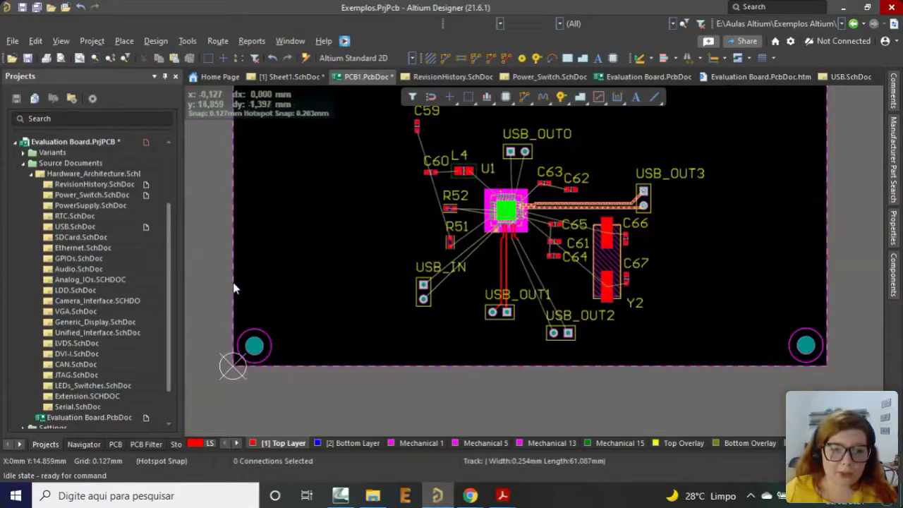
click(233, 332)
shift+click(268, 365)
click(187, 41)
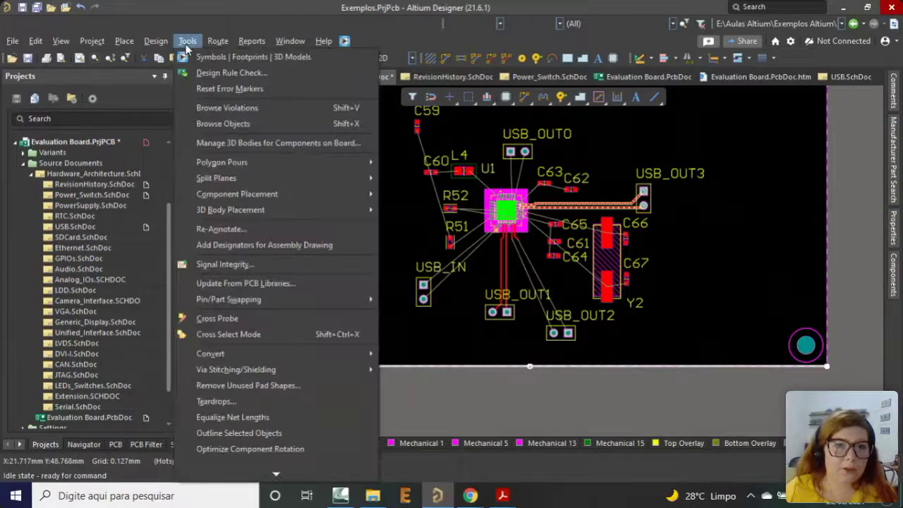
mouse_move(165, 44)
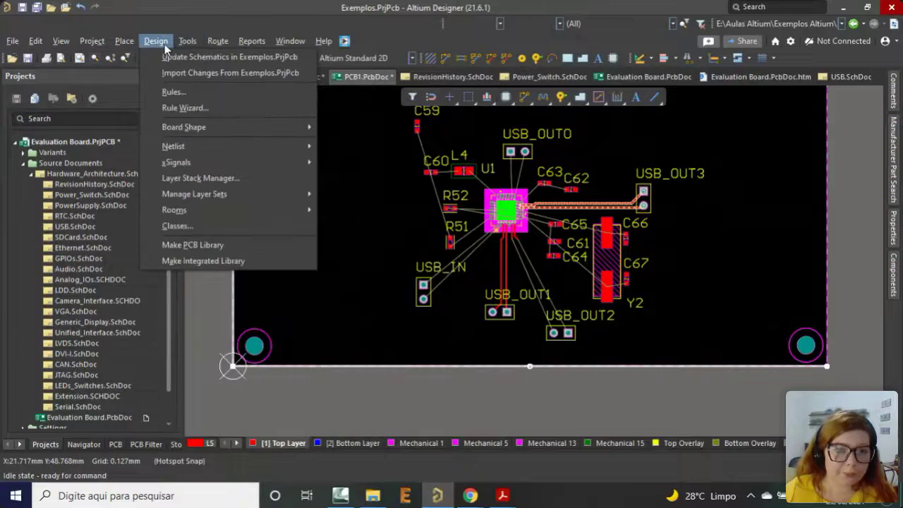
mouse_move(233, 132)
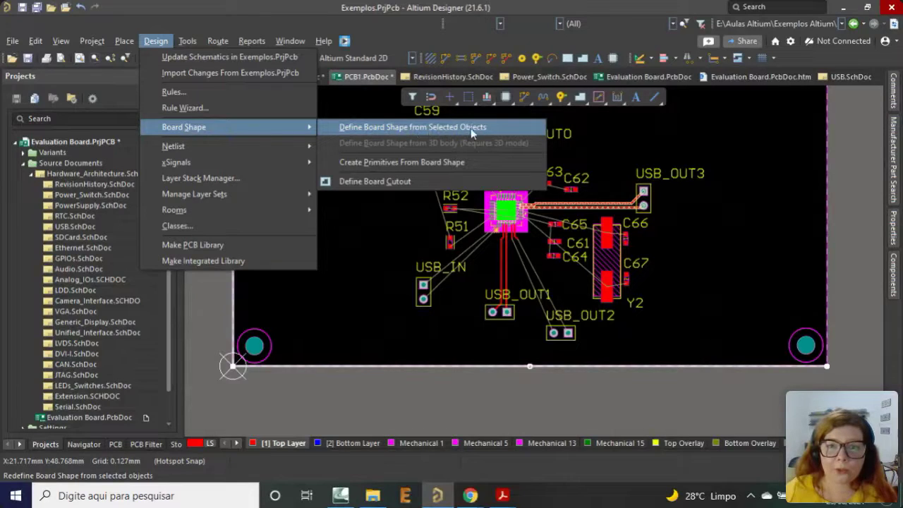
click(358, 337)
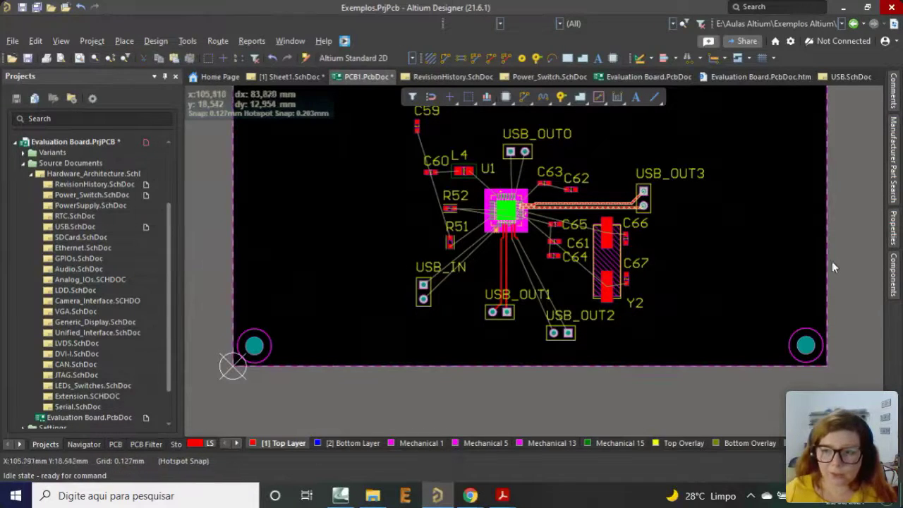
Try shifting the board outline's right edge line inward, and review the Board Shape commands without redefining the board.
drag(829, 267, 784, 263)
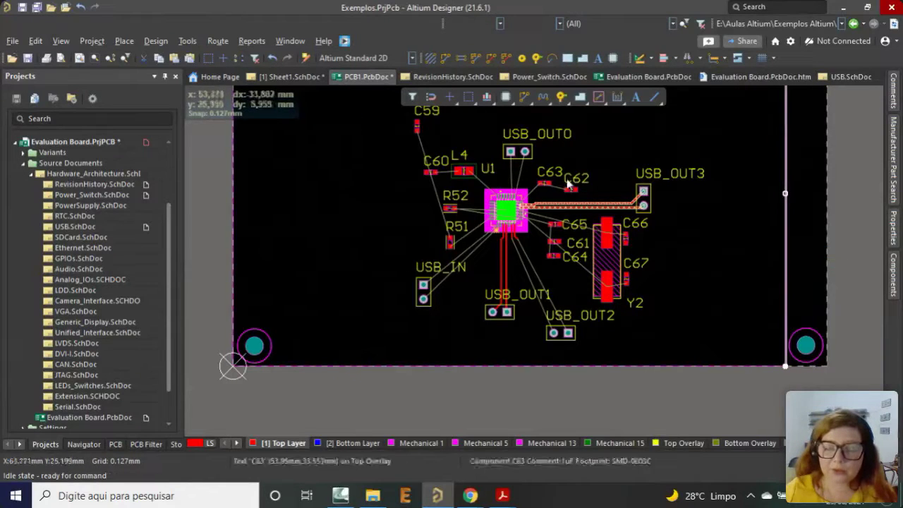
click(142, 44)
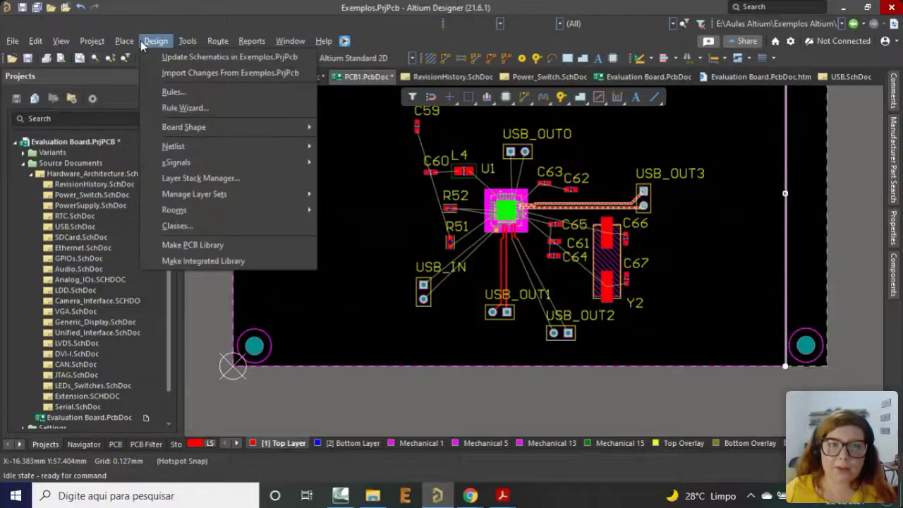
mouse_move(282, 131)
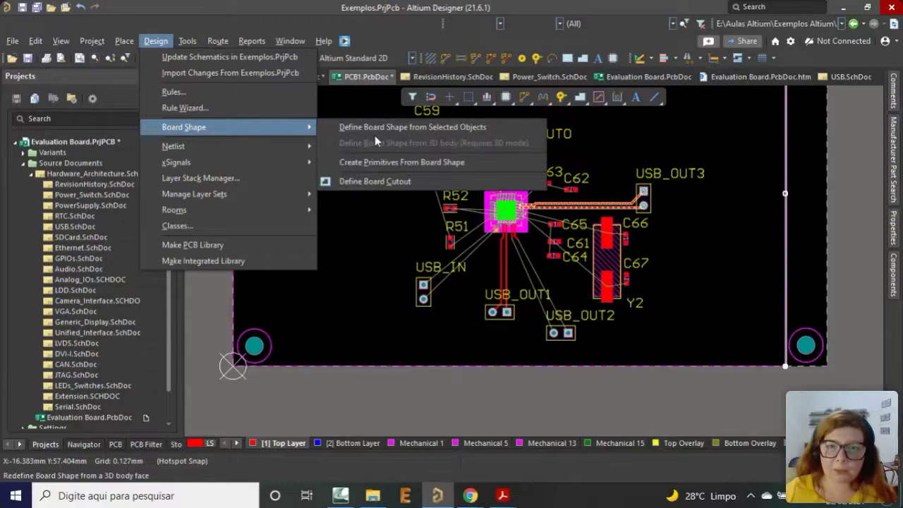
click(802, 266)
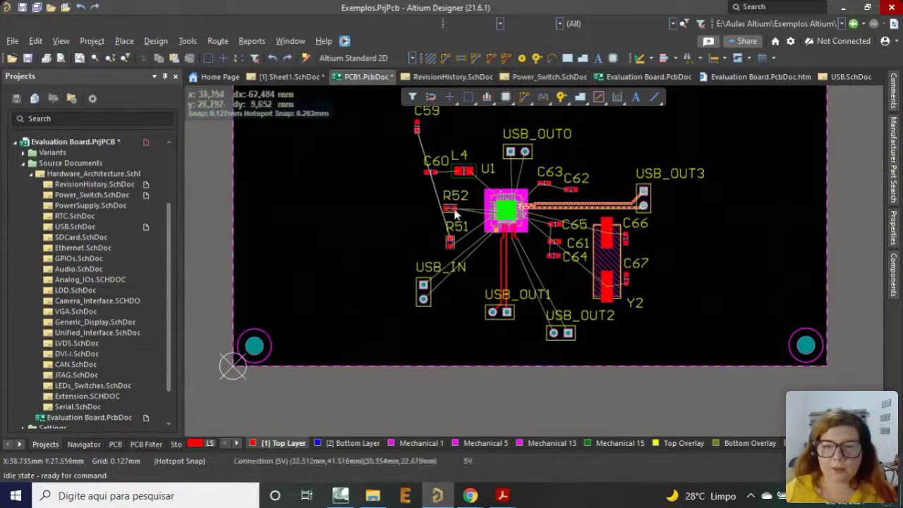
Review the Origin Set and Reset commands without running them, and inspect the origin marker at the board's lower-left corner.
ctrl+scroll(435, 273, down, 2)
ctrl+scroll(347, 332, up, 3)
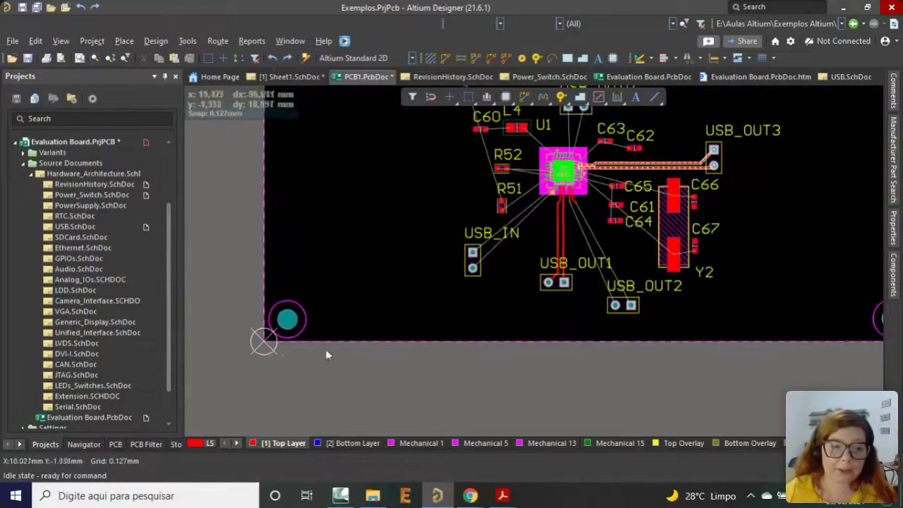
click(33, 40)
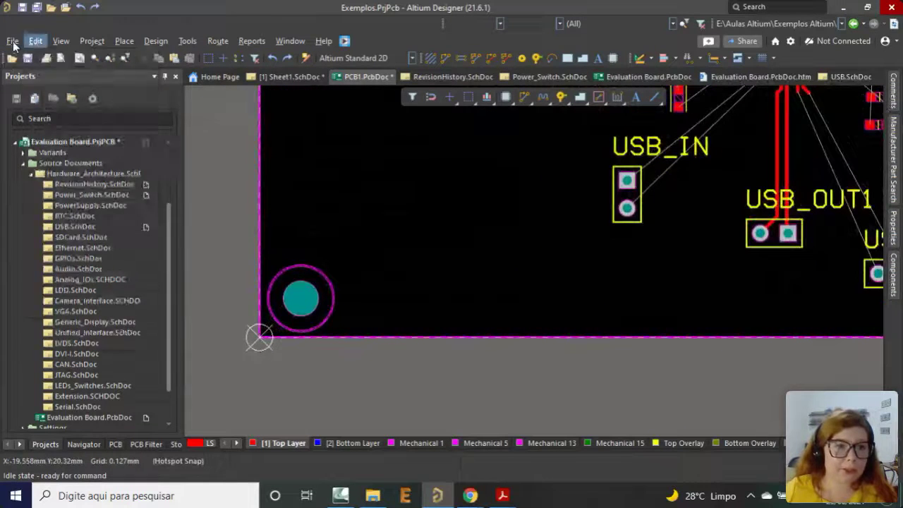
mouse_move(13, 40)
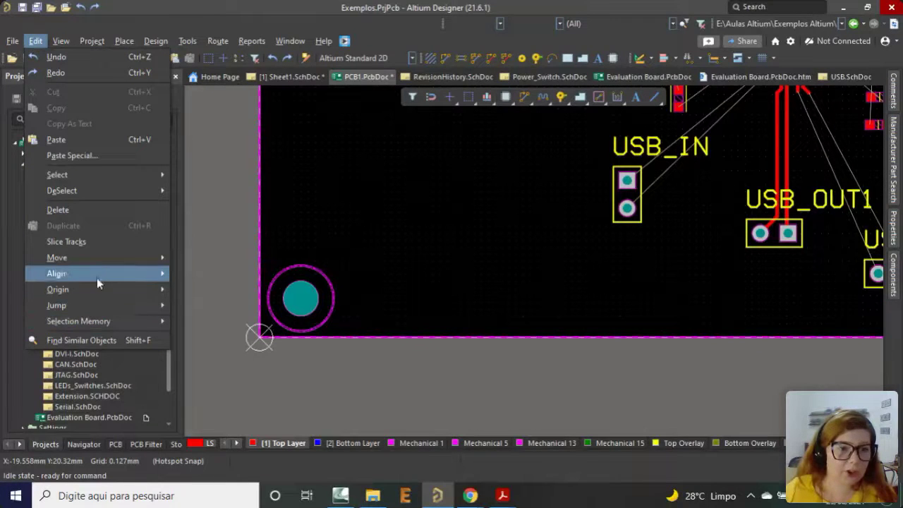
mouse_move(96, 286)
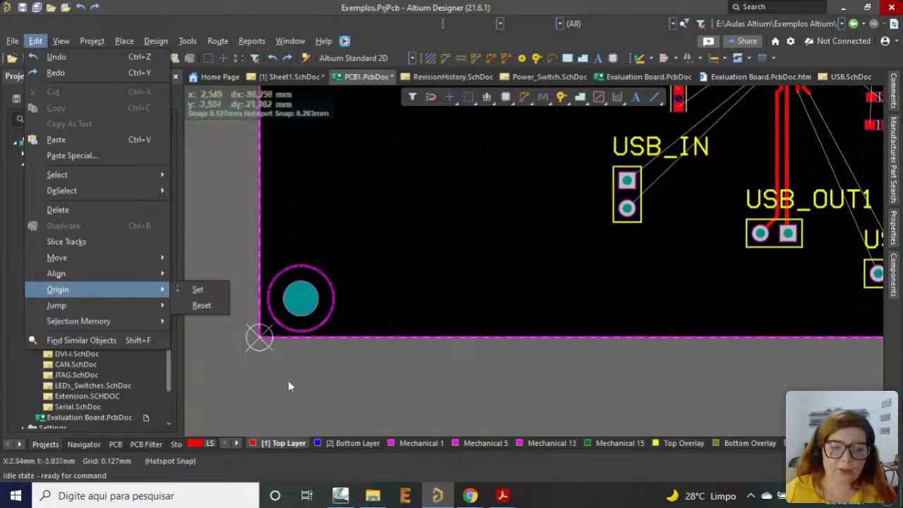
click(255, 338)
ctrl+scroll(255, 336, up, 4)
ctrl+scroll(254, 338, down, 4)
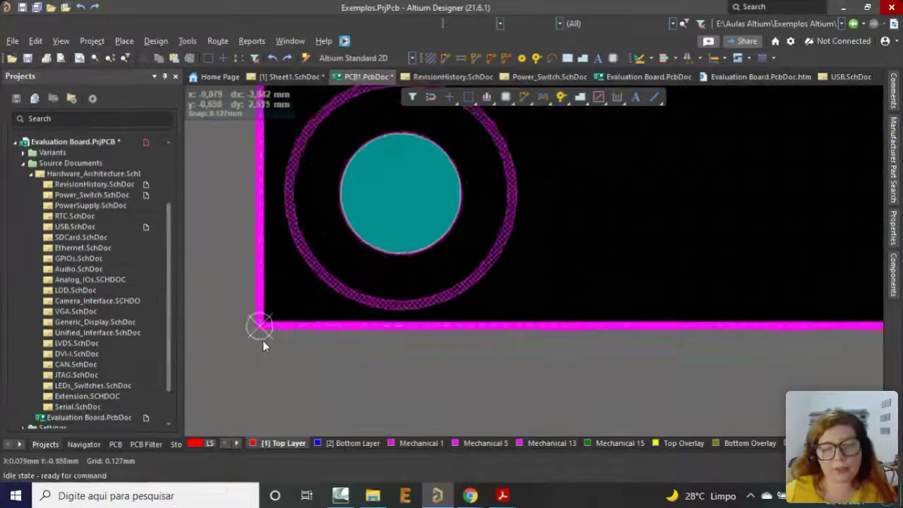
ctrl+scroll(243, 340, down, 2)
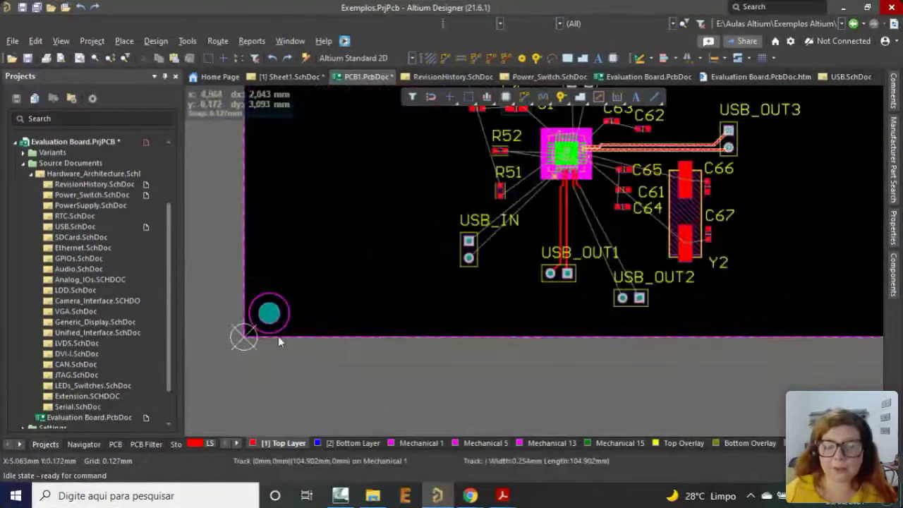
ctrl+scroll(282, 337, up, 1)
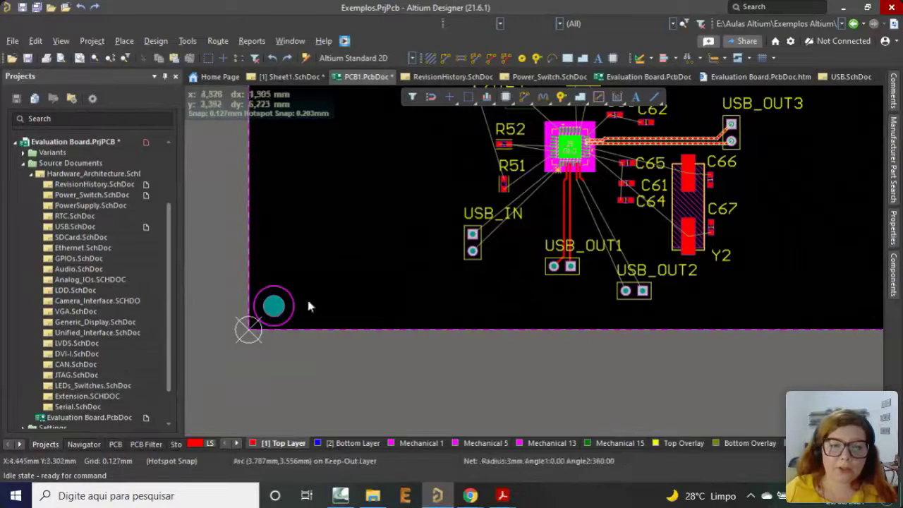
Open the properties of the lower-left mounting hole pad, review its X/Y size and hole size, and close them unchanged.
click(274, 311)
click(326, 292)
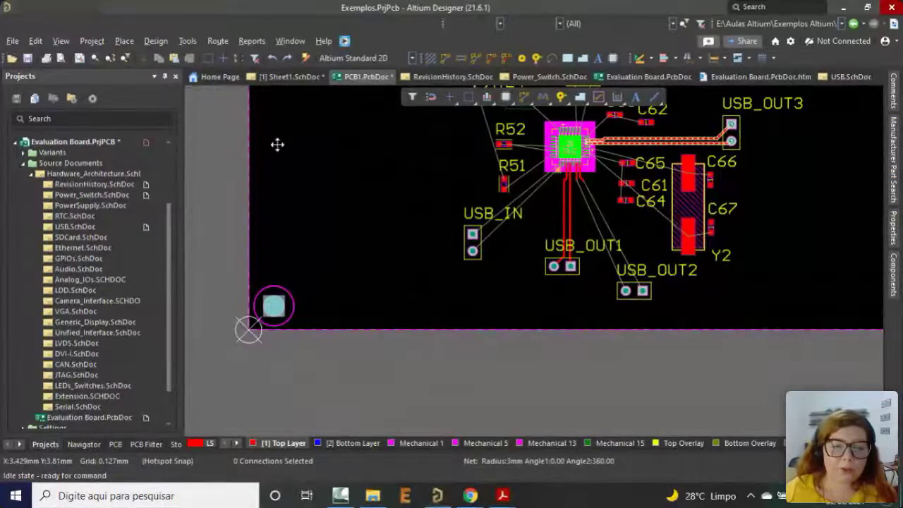
key(Tab)
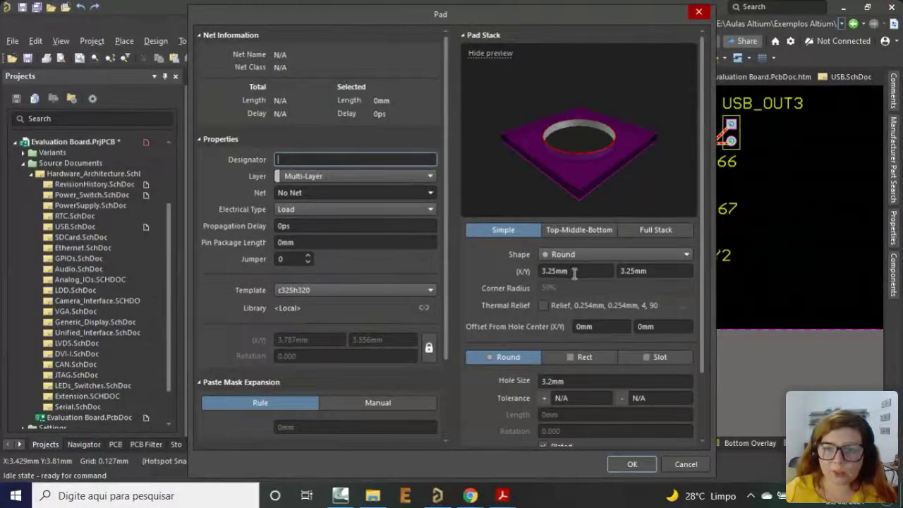
click(546, 274)
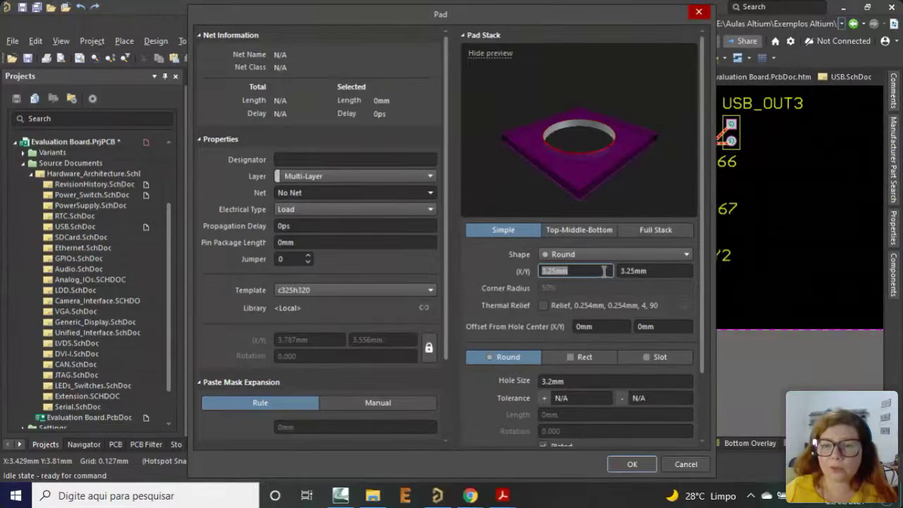
click(697, 13)
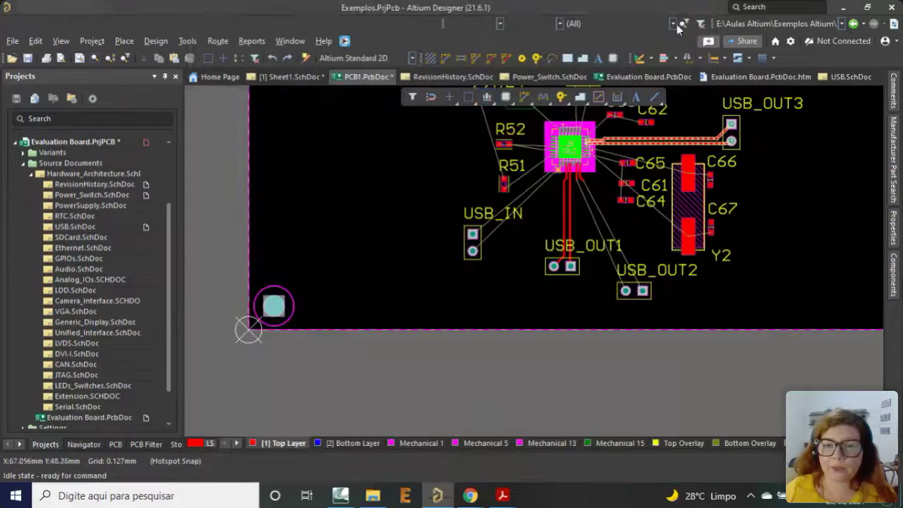
Open the properties of the bottom outline track, review its width and length, and cancel.
double_click(344, 330)
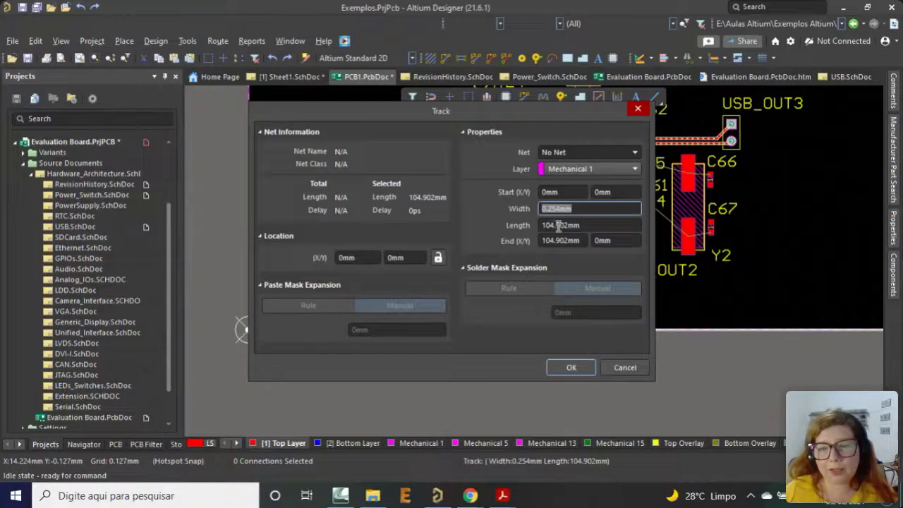
click(618, 373)
ctrl+scroll(268, 350, up, 2)
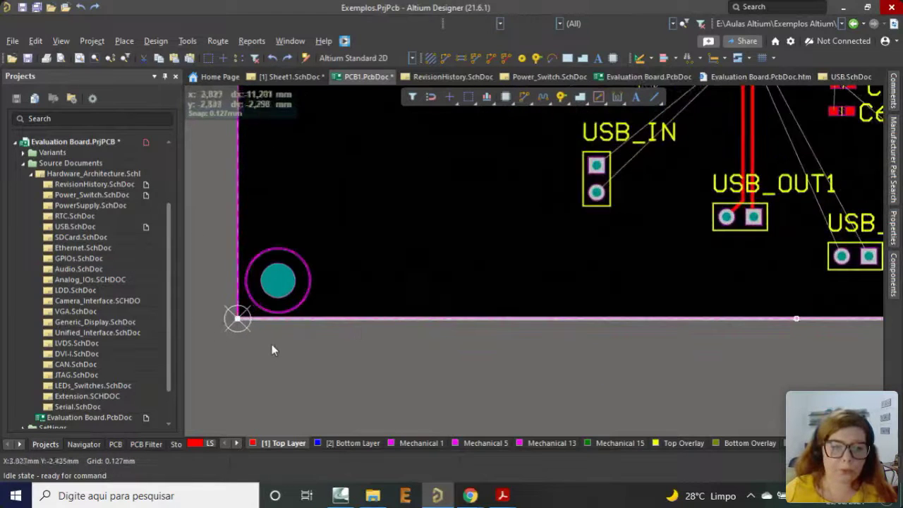
Examine the mounting holes' positions relative to the board corners, especially the lower-left hole near the origin.
ctrl+scroll(358, 329, down, 1)
ctrl+scroll(314, 318, up, 1)
ctrl+scroll(314, 317, up, 1)
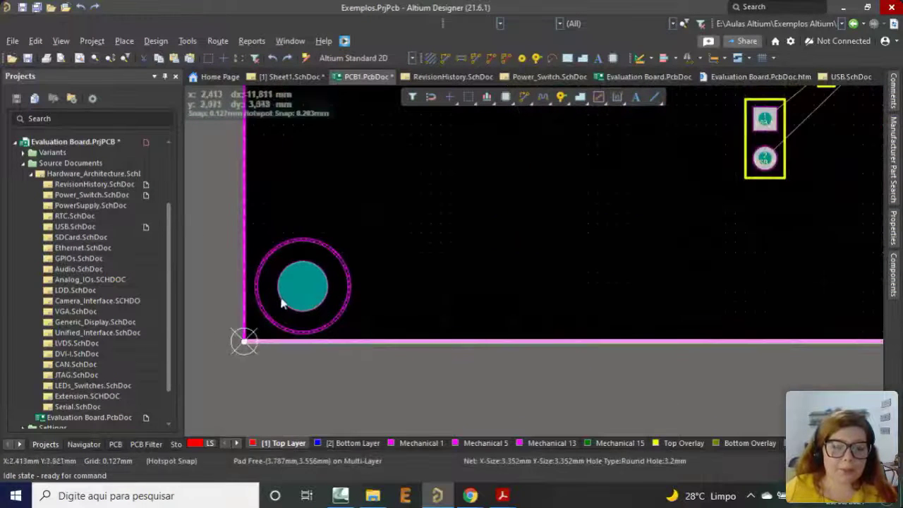
ctrl+scroll(282, 296, down, 3)
scroll(388, 369, up, 3)
ctrl+scroll(388, 338, down, 1)
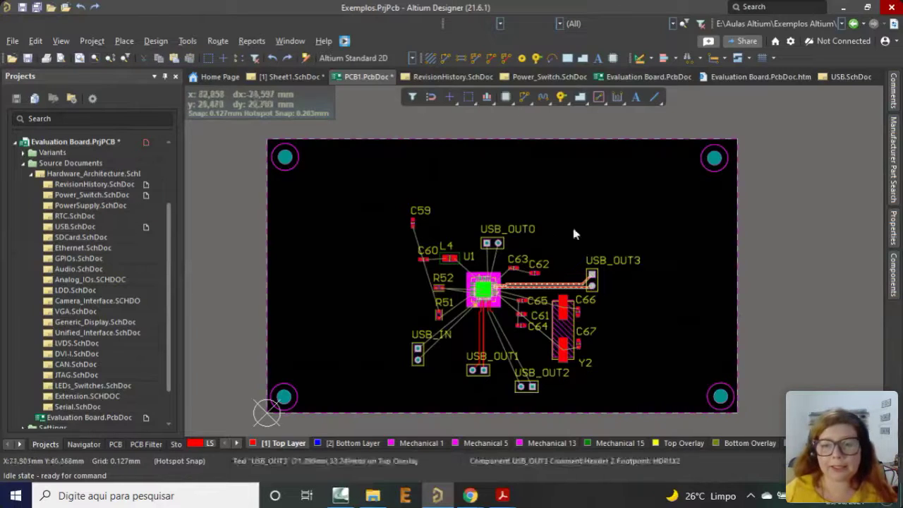
ctrl+scroll(291, 422, up, 2)
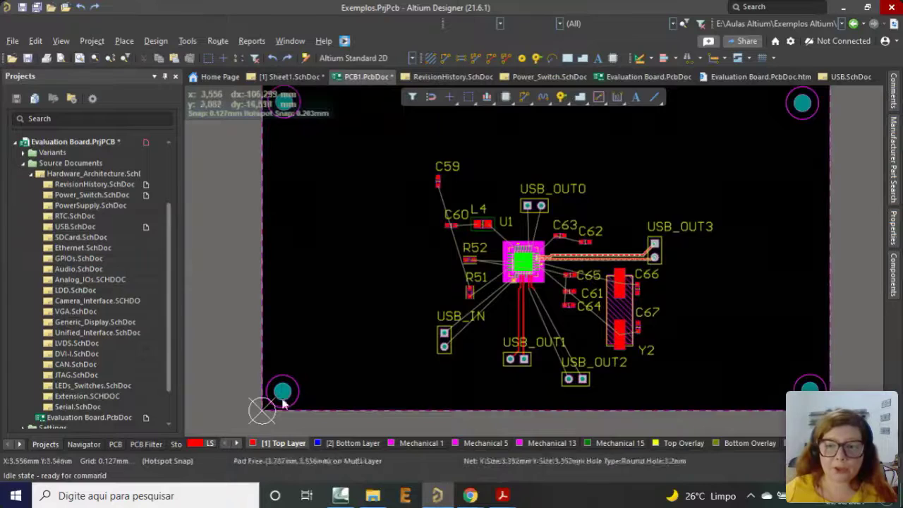
ctrl+scroll(298, 411, up, 1)
ctrl+scroll(296, 410, up, 1)
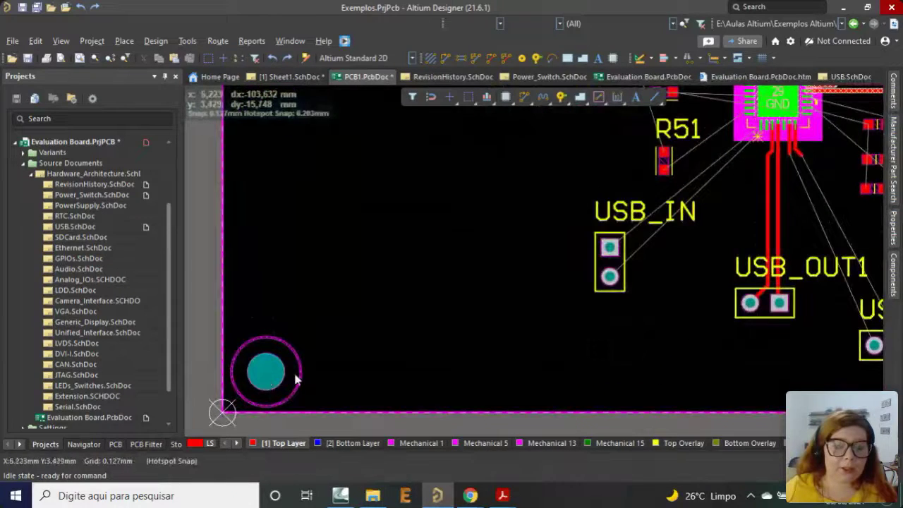
ctrl+scroll(294, 379, down, 4)
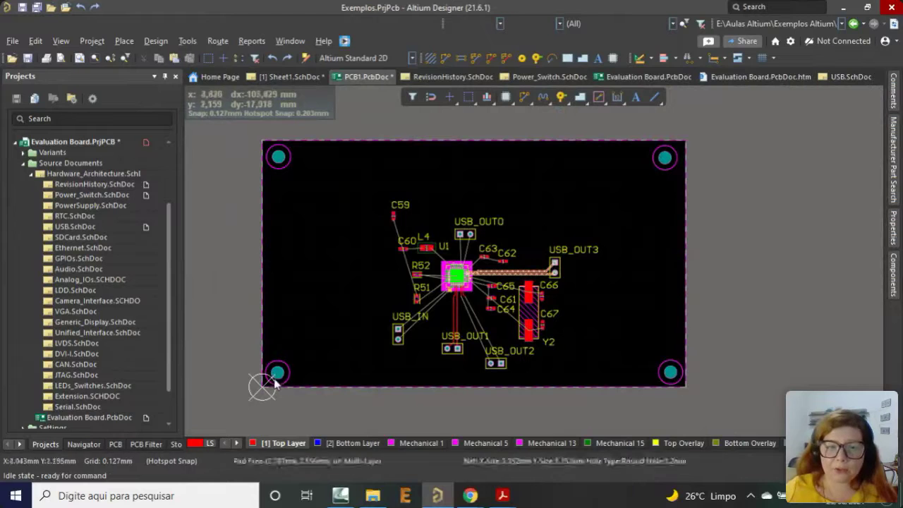
ctrl+scroll(275, 380, up, 1)
ctrl+scroll(275, 381, up, 1)
ctrl+scroll(276, 381, down, 2)
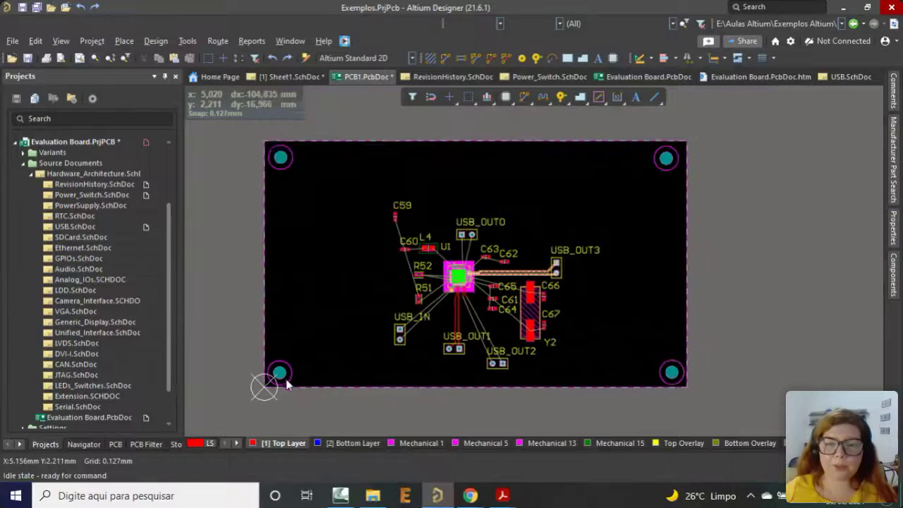
Inspect the routing around U1, show the Differential Pairs Editor, and review the form for adding a differential pair without creating one.
ctrl+scroll(578, 315, up, 1)
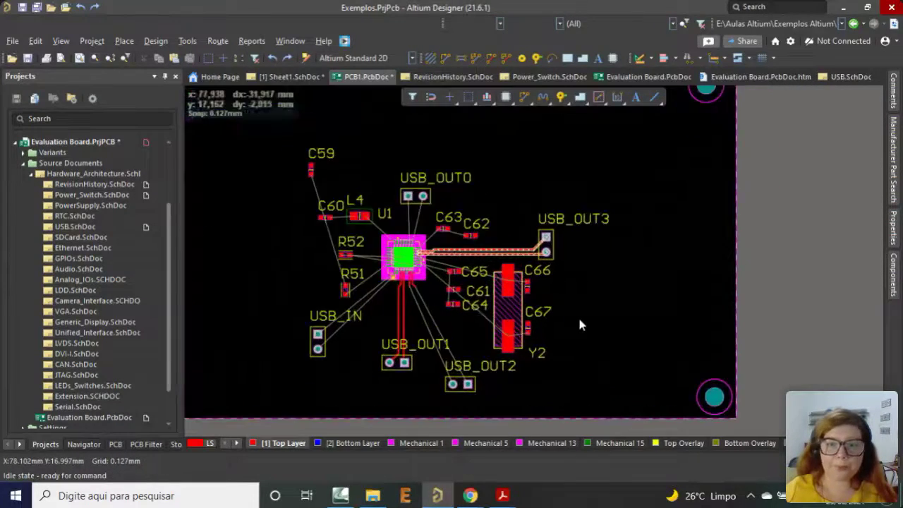
ctrl+scroll(304, 273, up, 1)
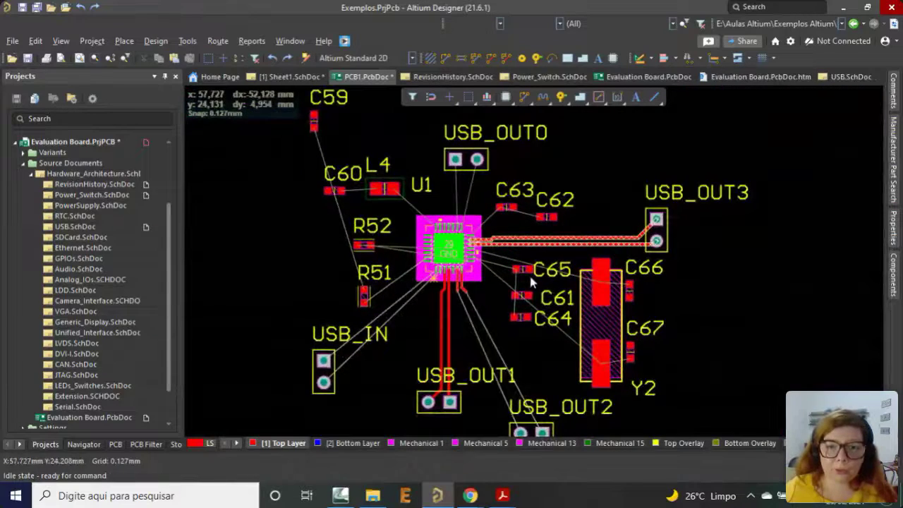
ctrl+scroll(530, 273, up, 1)
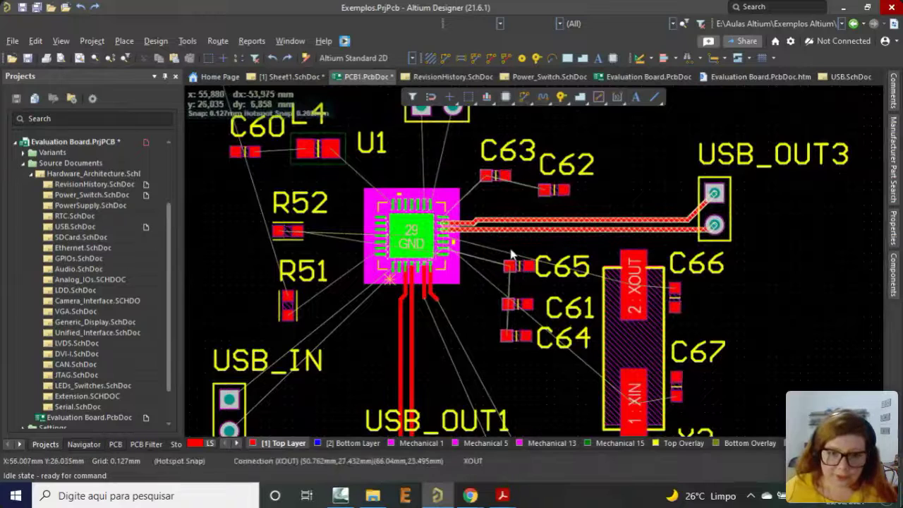
click(112, 444)
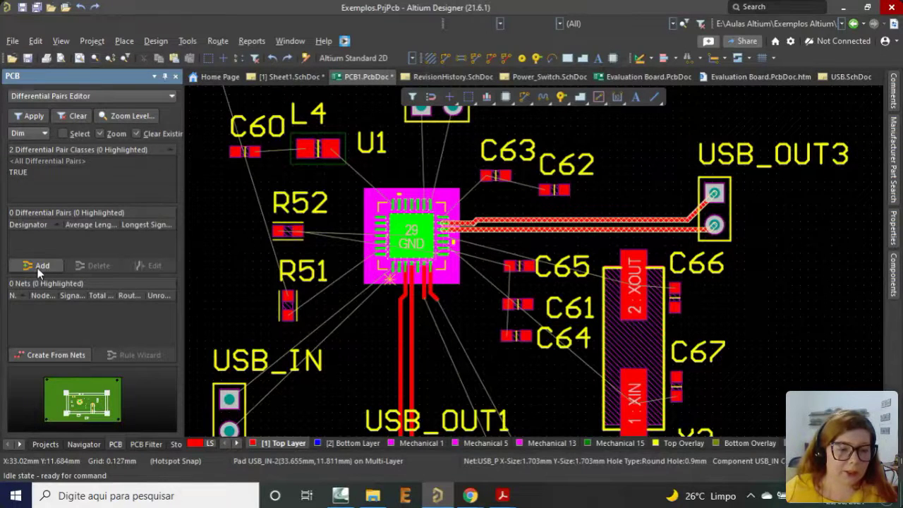
click(151, 41)
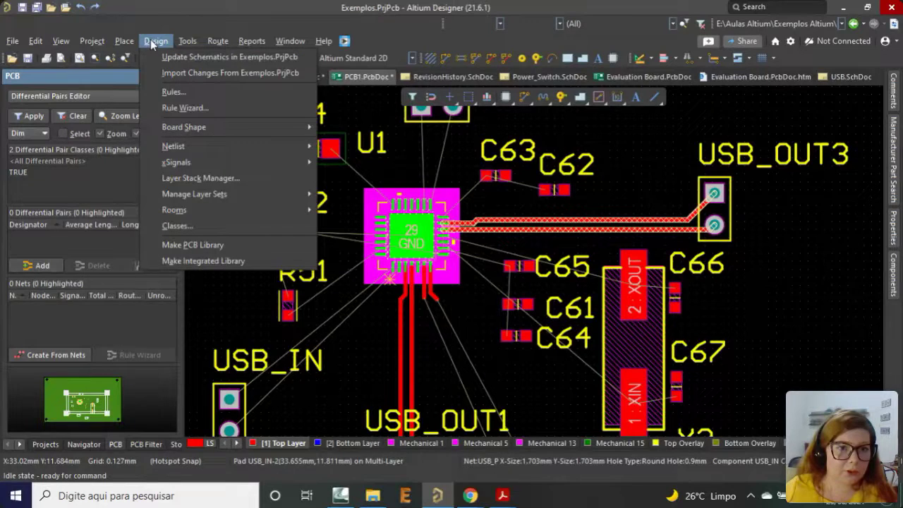
mouse_move(91, 41)
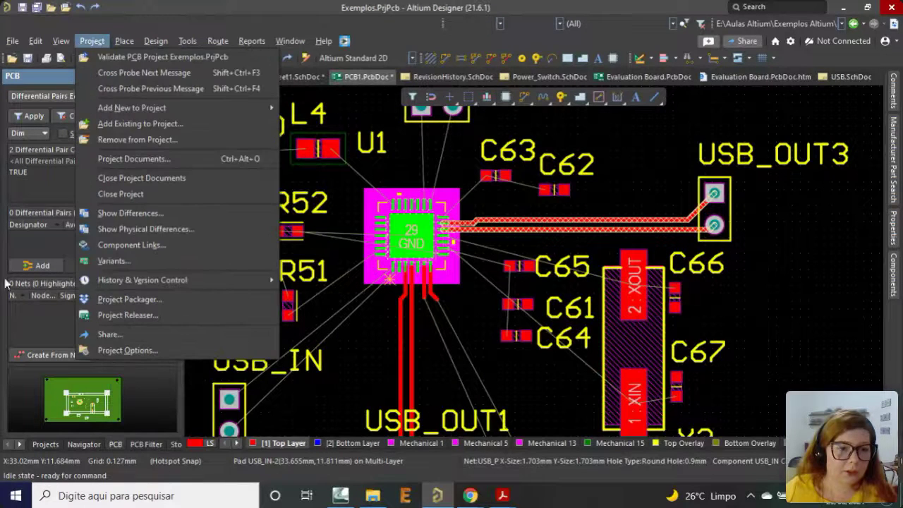
click(65, 258)
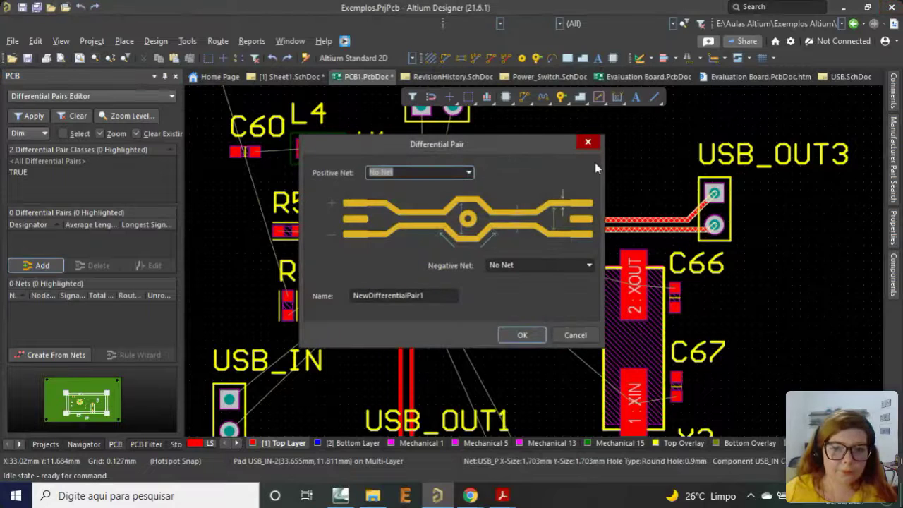
click(587, 144)
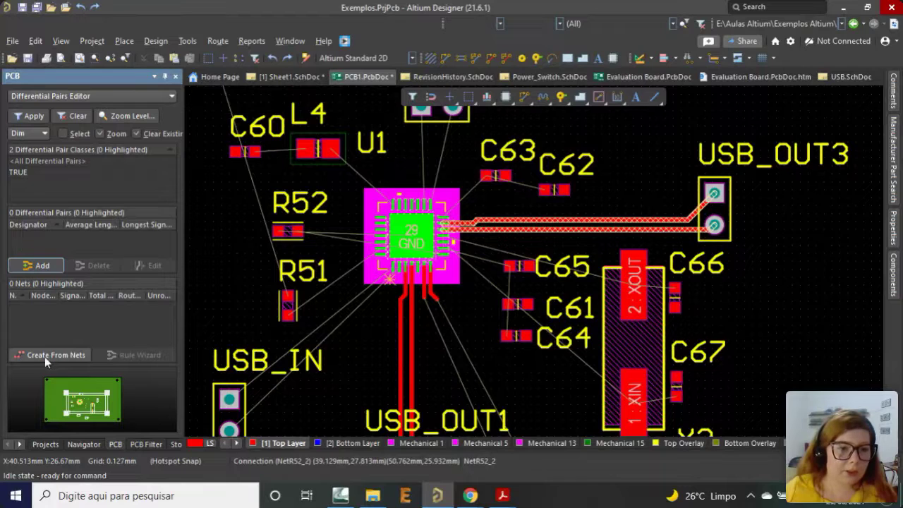
Open the PCB Rules and Constraints Editor for the board.
click(125, 41)
mouse_move(148, 45)
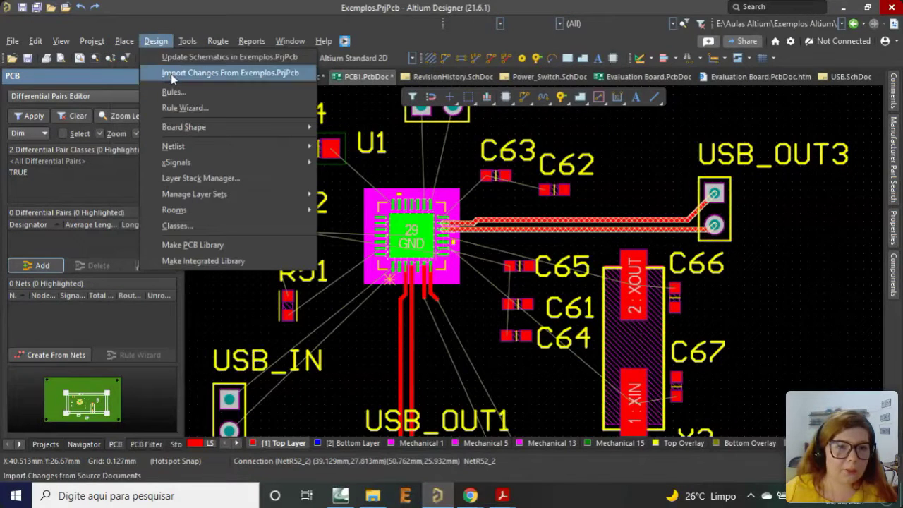
mouse_move(188, 46)
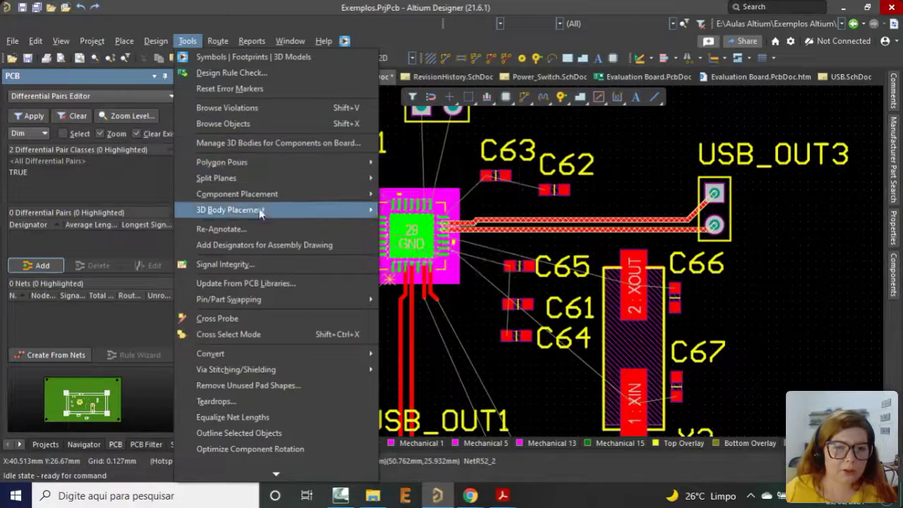
mouse_move(216, 40)
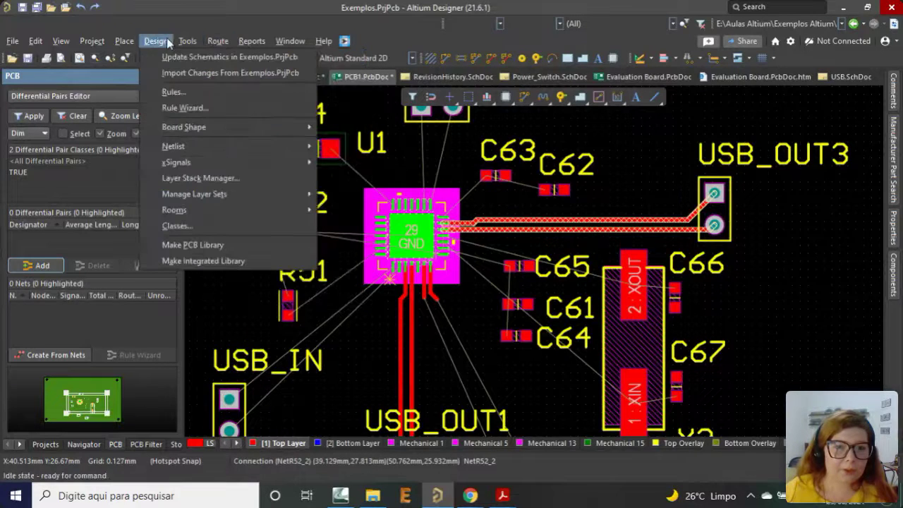
click(182, 90)
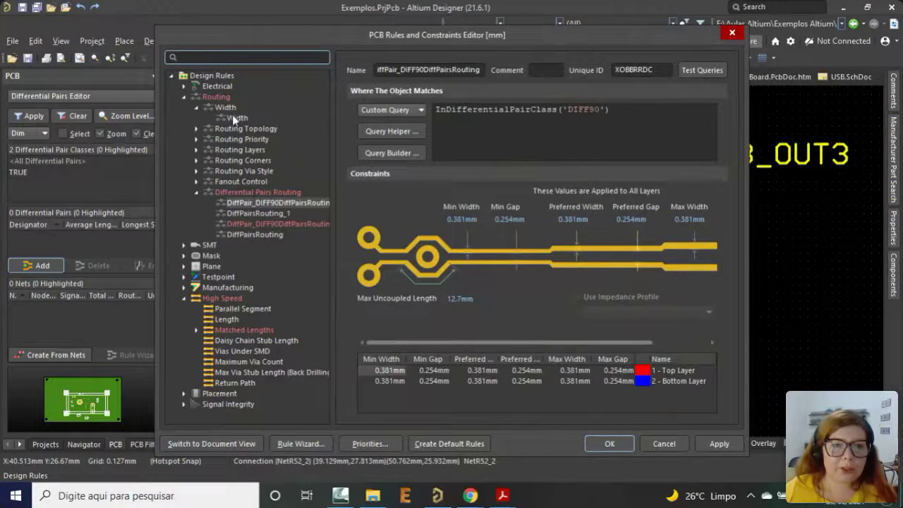
List the Differential Pairs Routing rules and review the scope and preferred gap of the two DIFF90 rules without changing them.
click(241, 192)
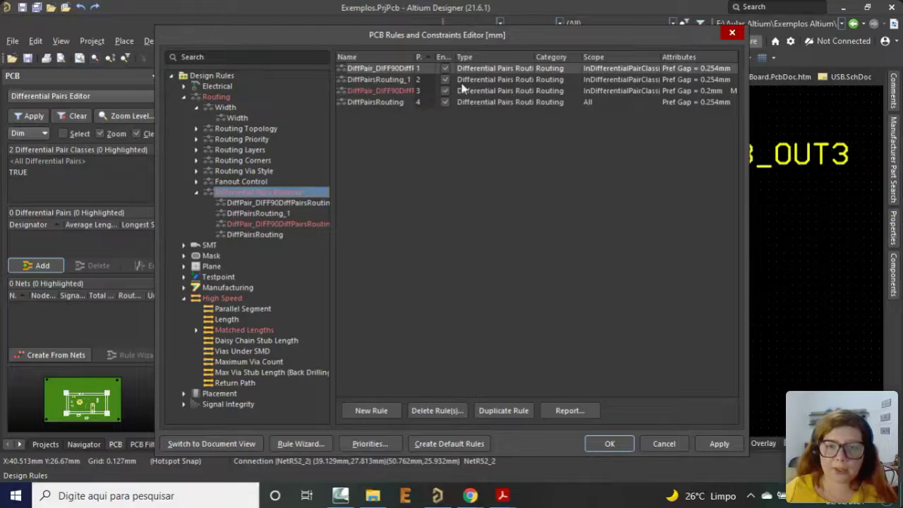
click(412, 92)
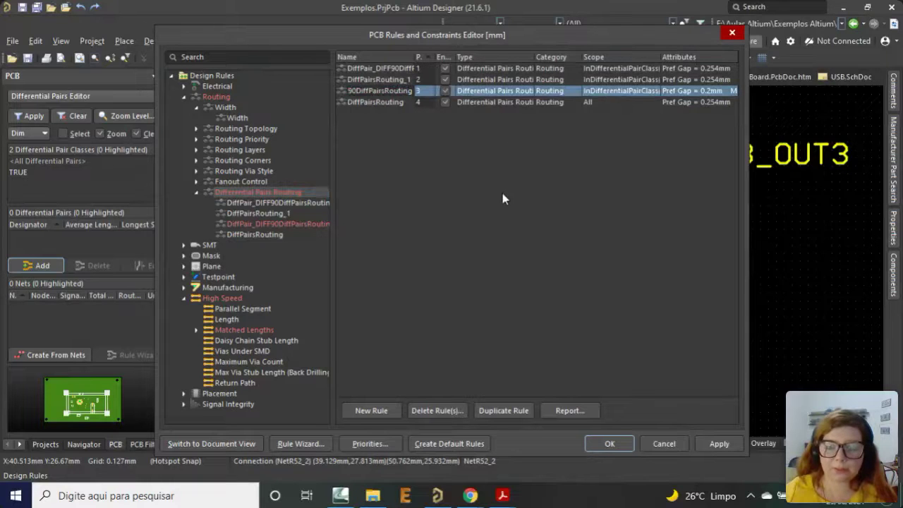
click(482, 91)
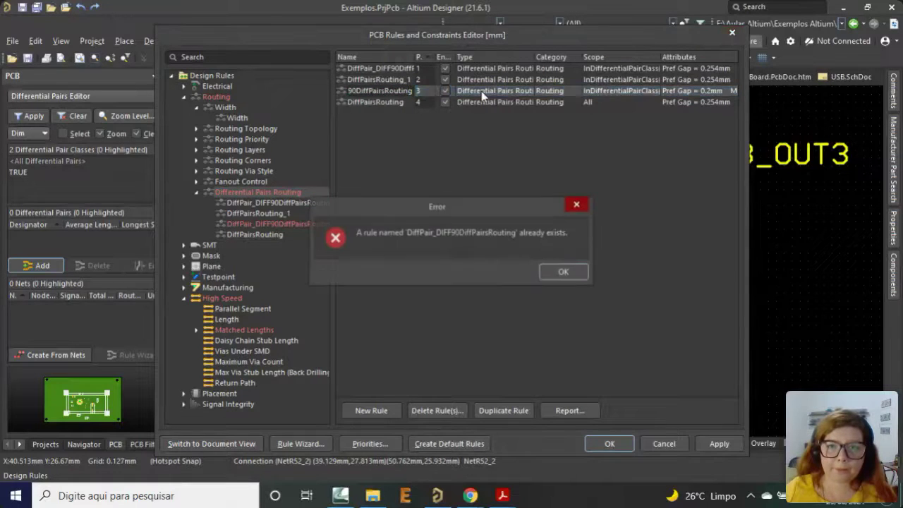
click(564, 275)
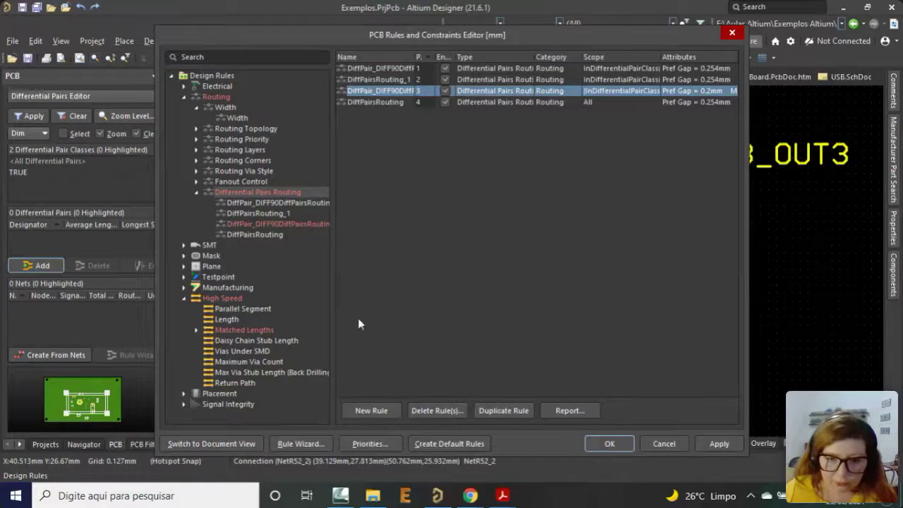
click(395, 80)
click(395, 68)
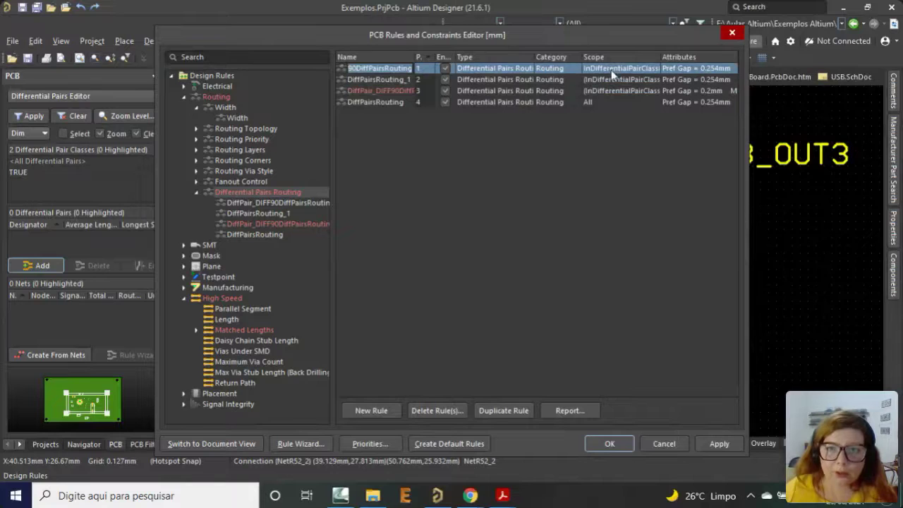
click(681, 65)
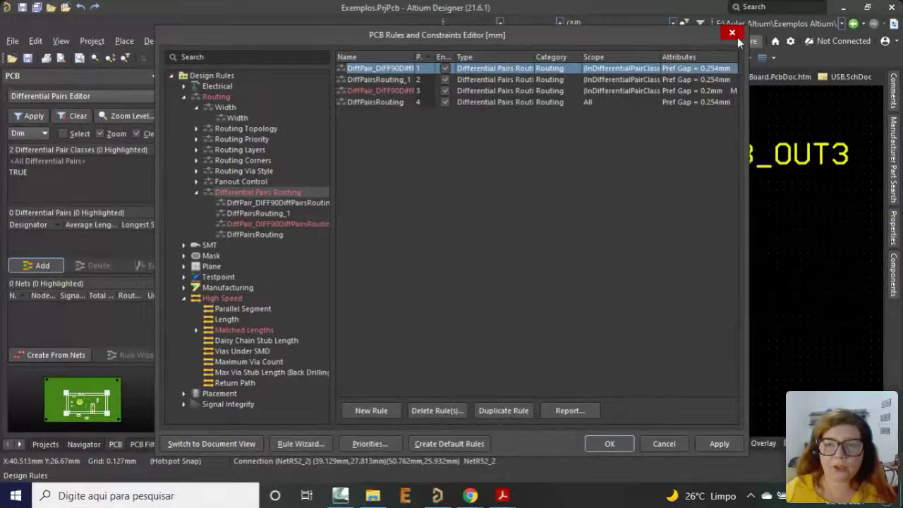
Recheck the rules grouped under the Differential Pairs Routing category and close the PCB Rules and Constraints Editor.
click(247, 193)
click(196, 192)
click(196, 192)
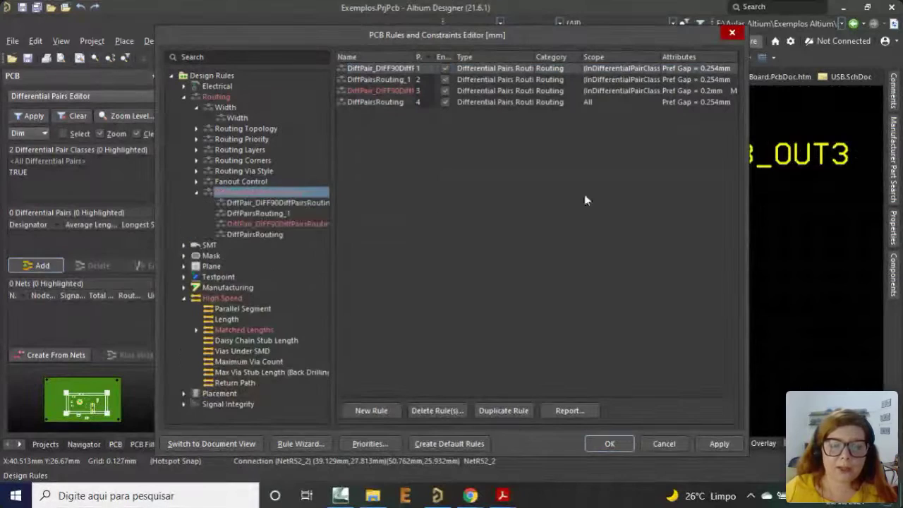
click(733, 34)
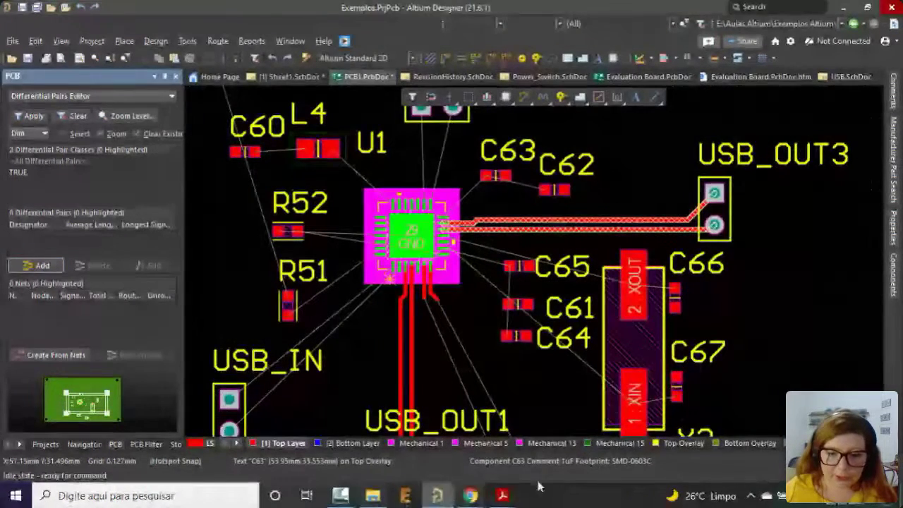
Switch to Saturn PCB Toolkit and check the differential pair dimensions in imperial units, returning to metric.
click(340, 495)
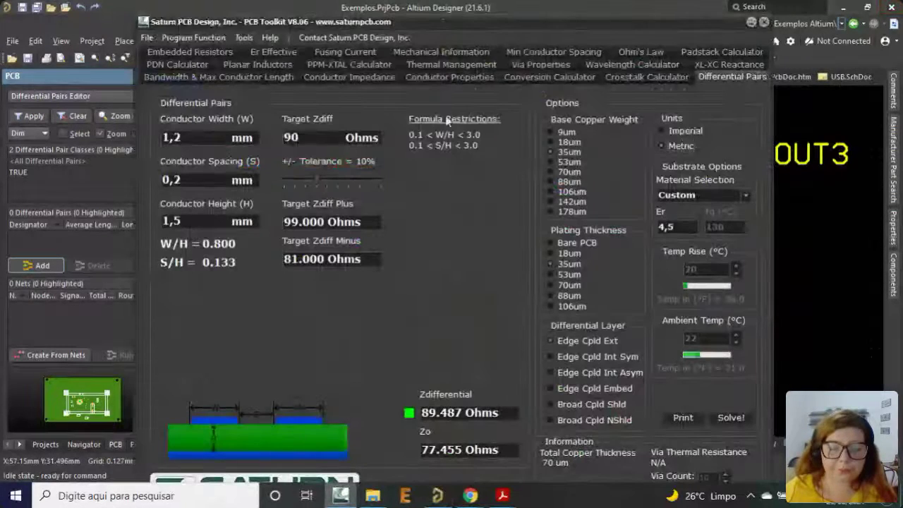
drag(606, 25, 597, 4)
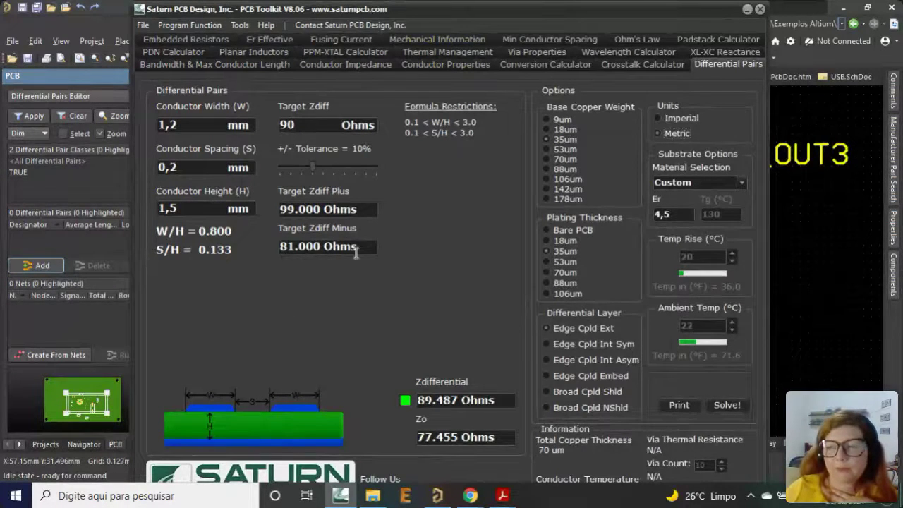
mouse_move(366, 500)
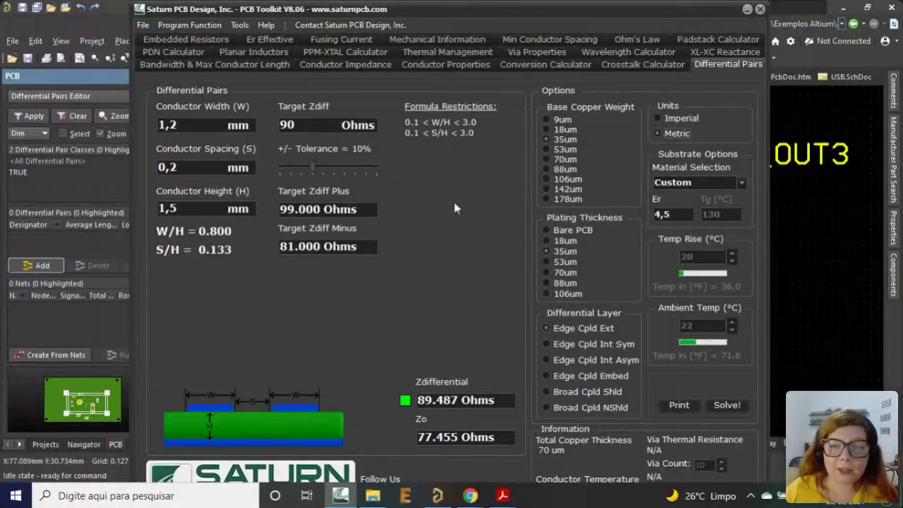
click(659, 118)
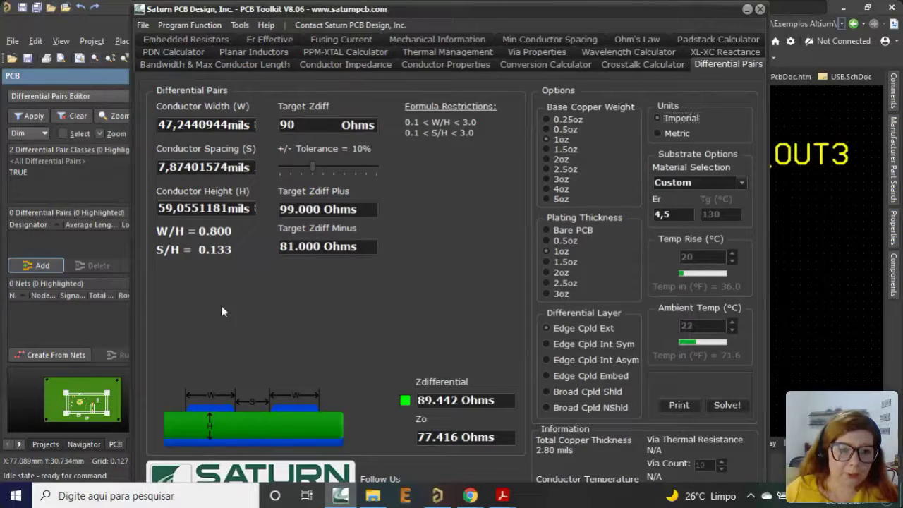
click(659, 133)
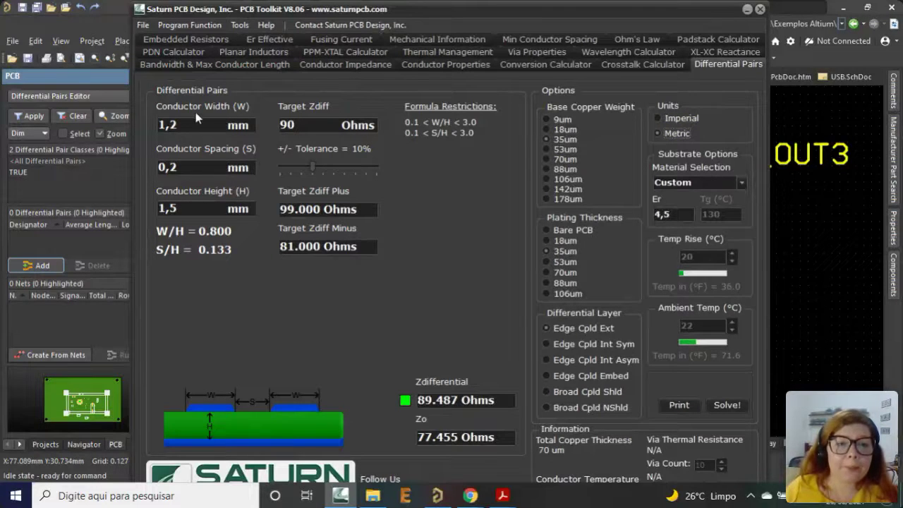
Try conductor widths of 0,1, 0,5 and 1 mm against the 90 ohm target, ending with 1,2 mm.
drag(186, 125, 160, 126)
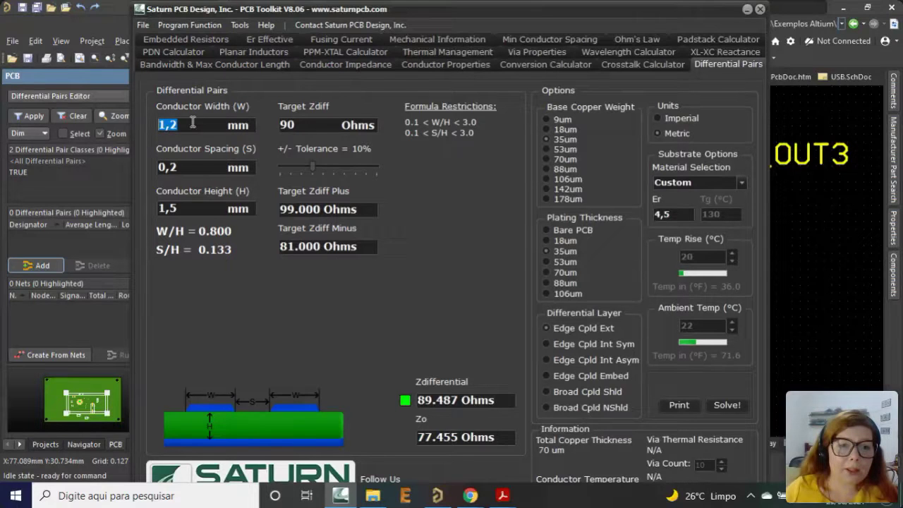
text(0,1)
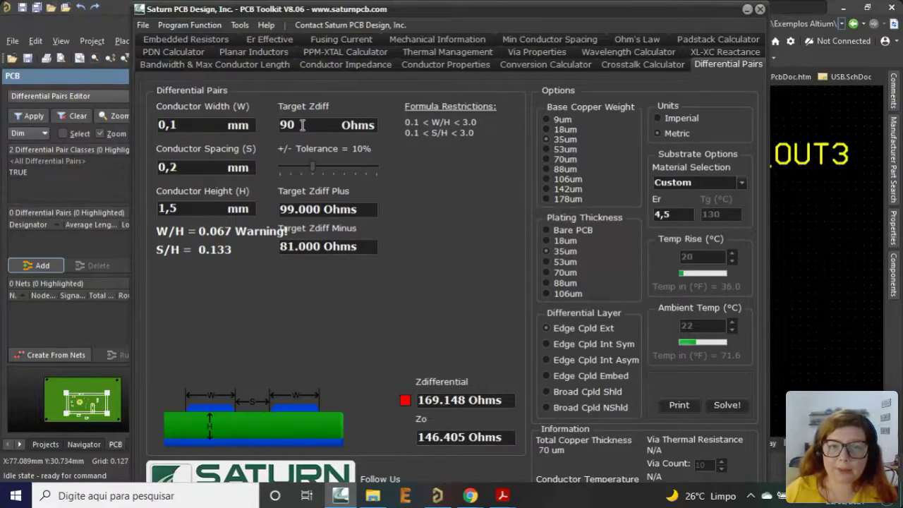
drag(297, 125, 280, 132)
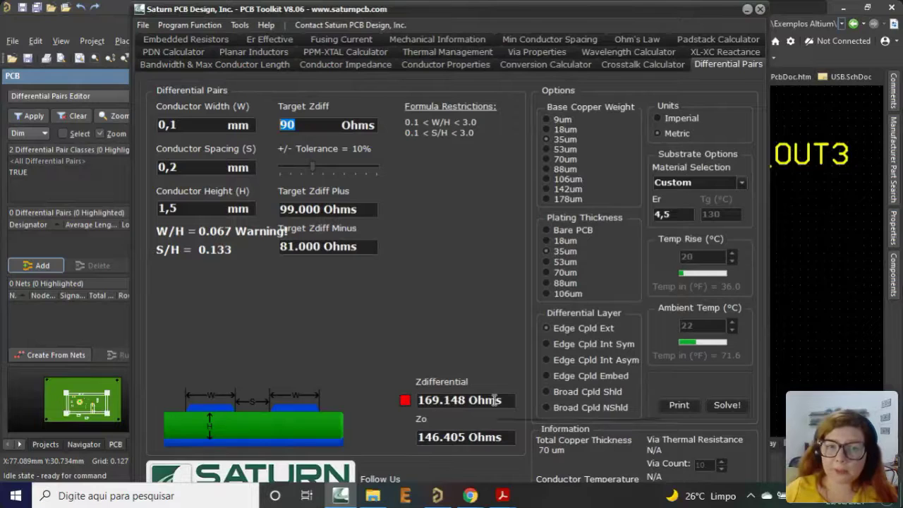
click(184, 125)
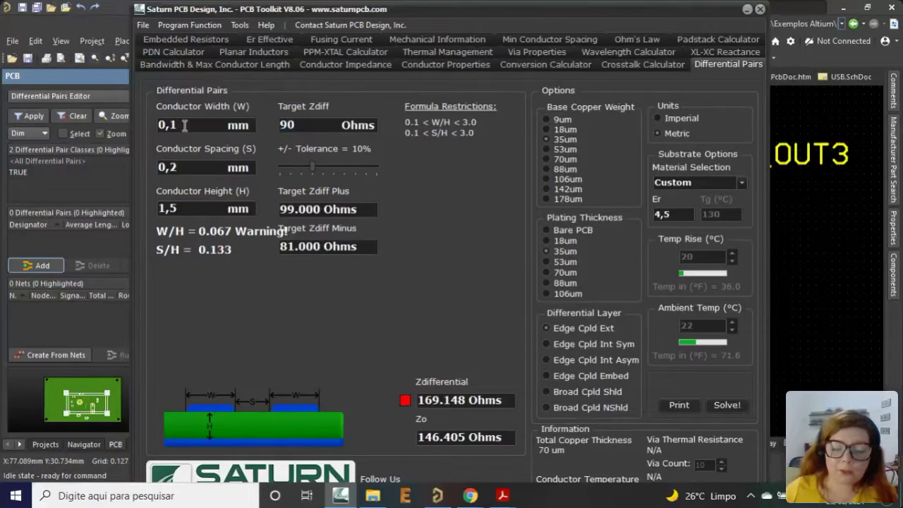
key(BackSpace)
text(5)
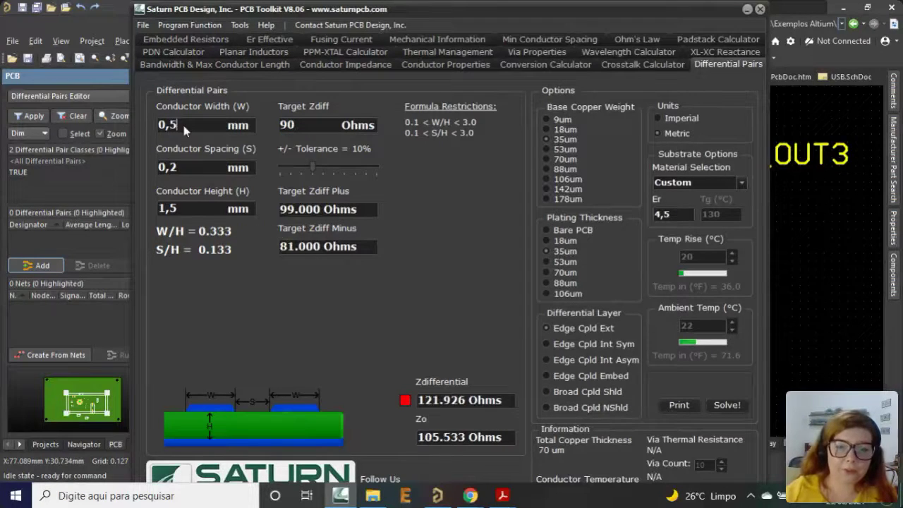
drag(174, 122, 145, 122)
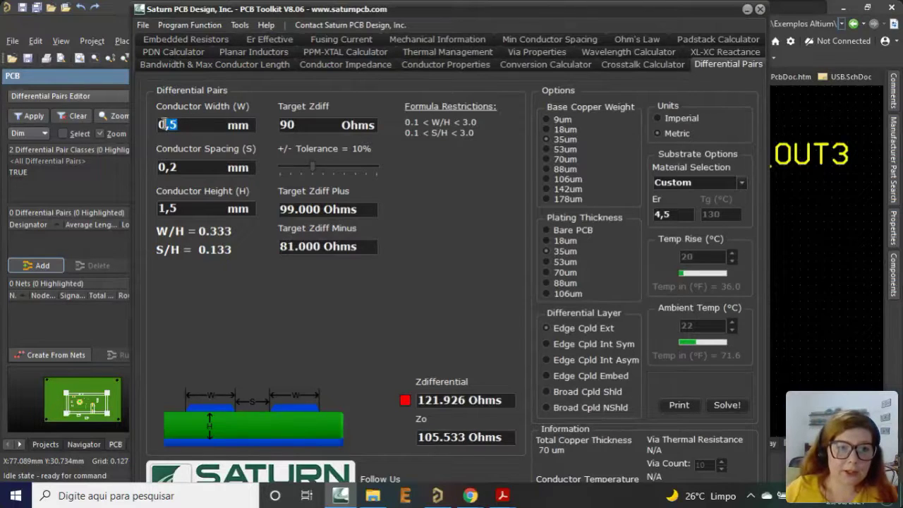
text(1)
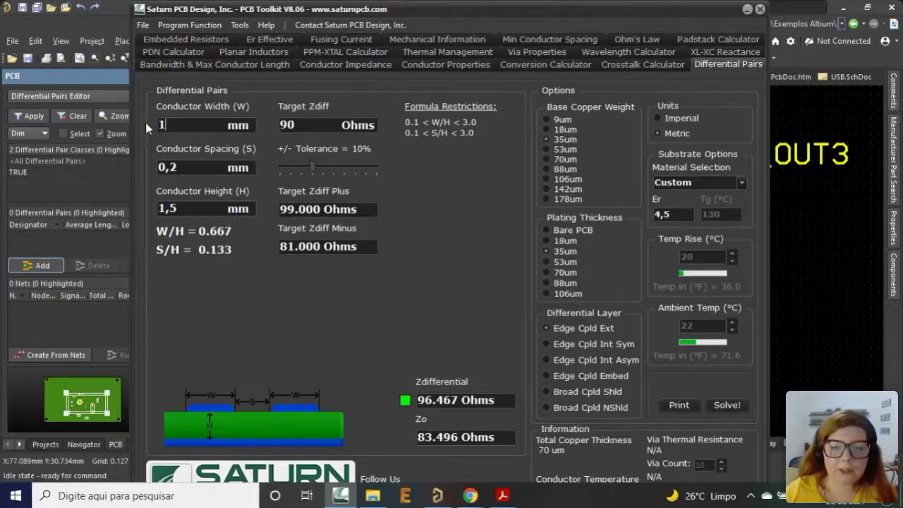
text(,2)
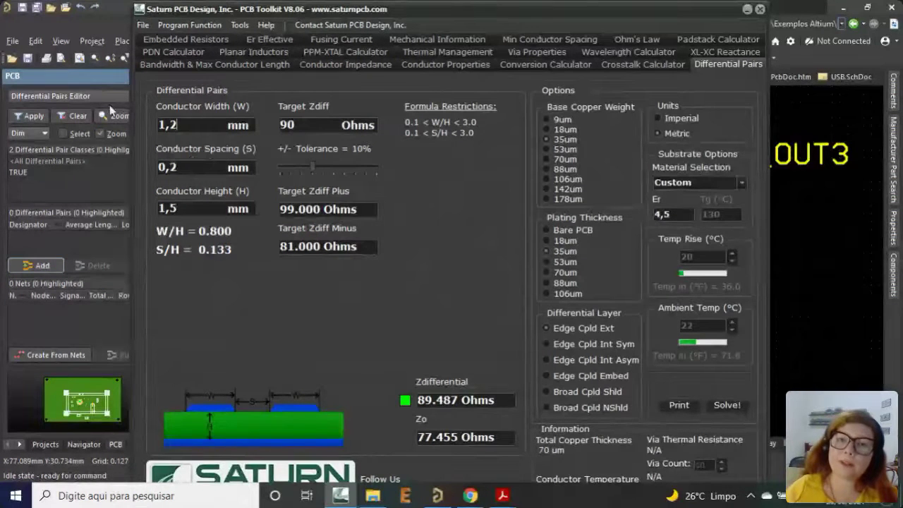
Switch back to Altium Designer and inspect the properties of the upper track routed to USB_OUT3.
click(746, 10)
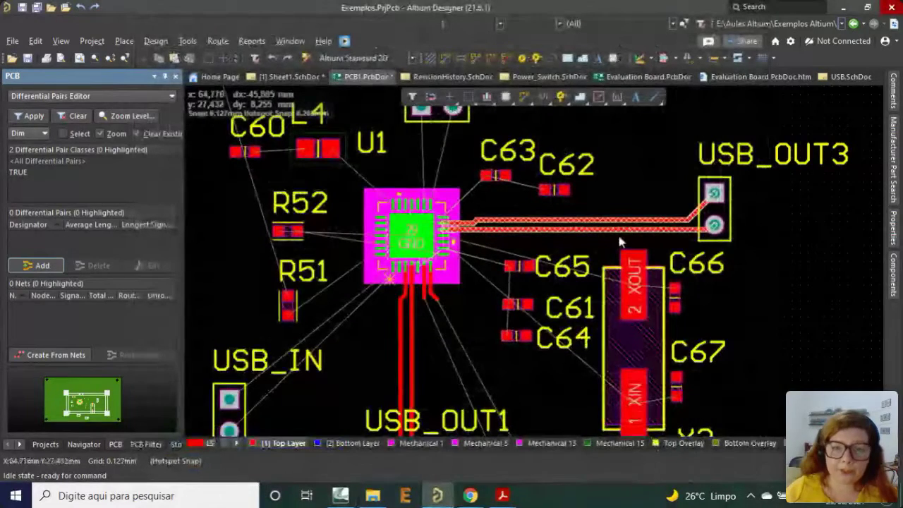
ctrl+scroll(568, 241, up, 1)
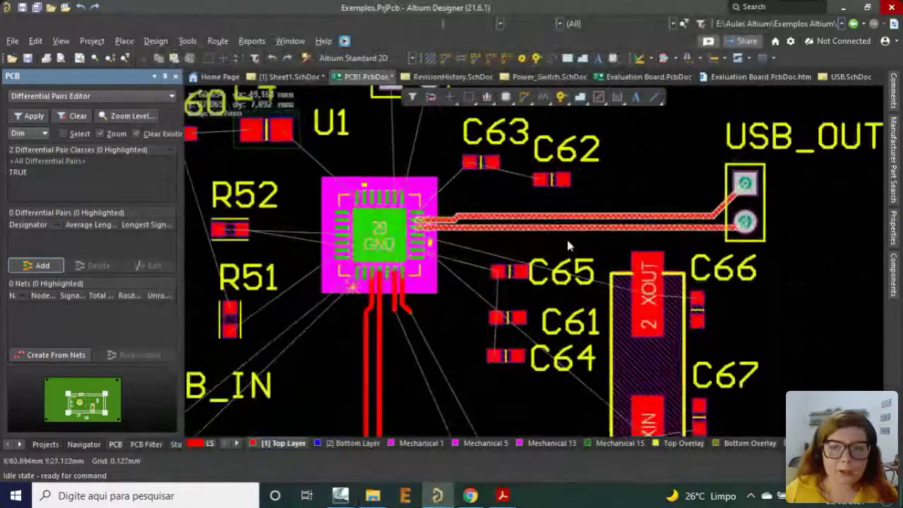
double_click(557, 224)
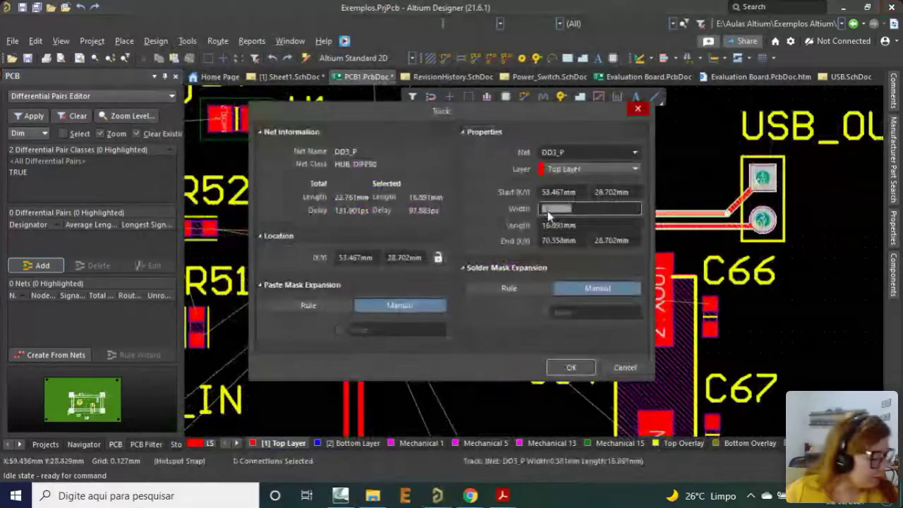
click(638, 108)
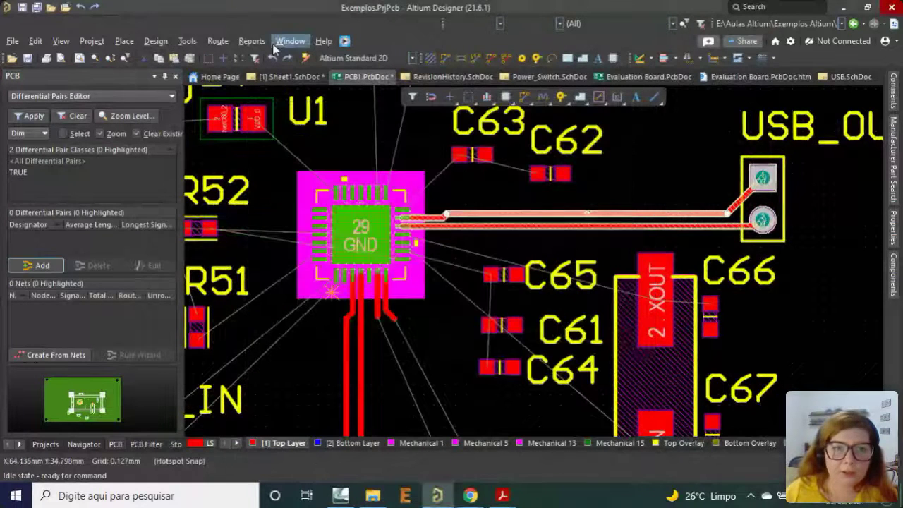
Open the PCB design rules to view the differential pair routing rules, and close them without changes.
click(187, 40)
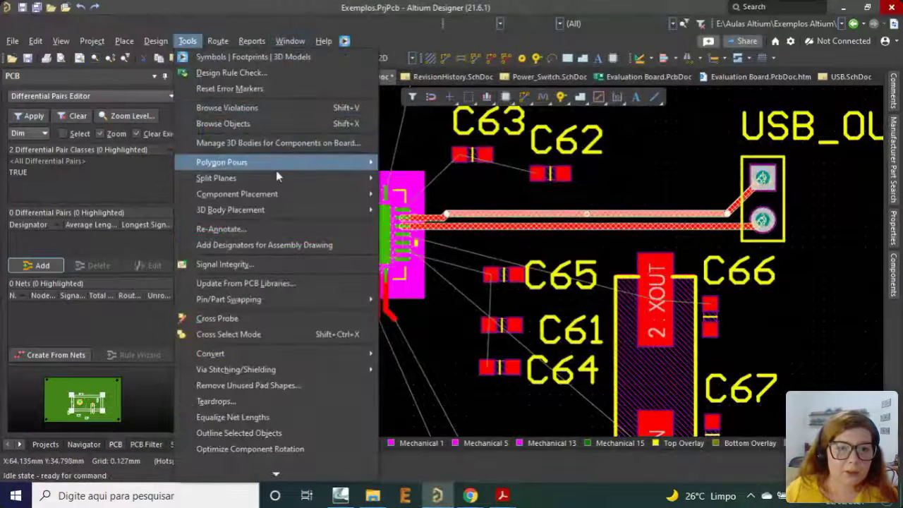
mouse_move(163, 44)
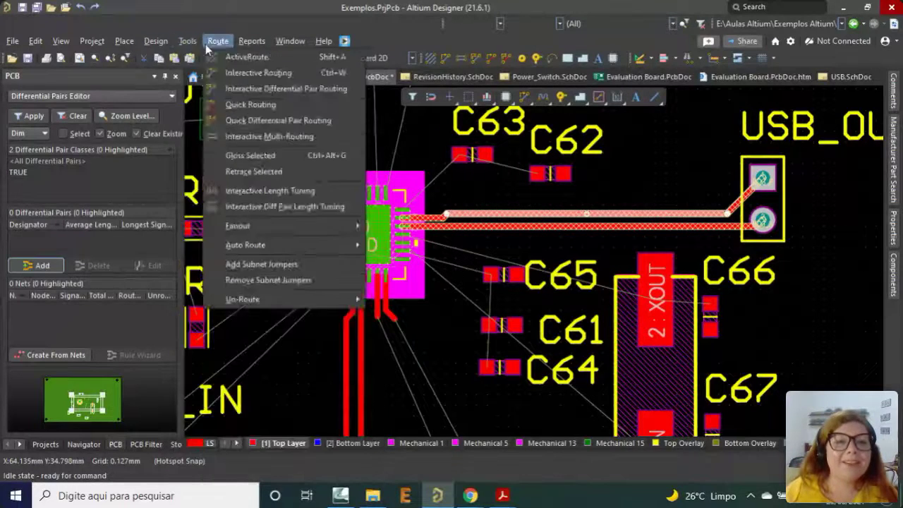
click(173, 91)
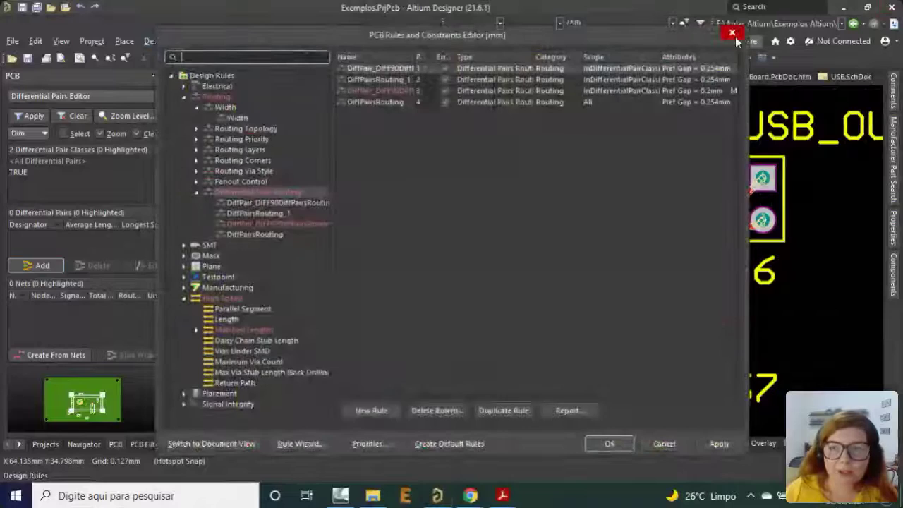
click(732, 33)
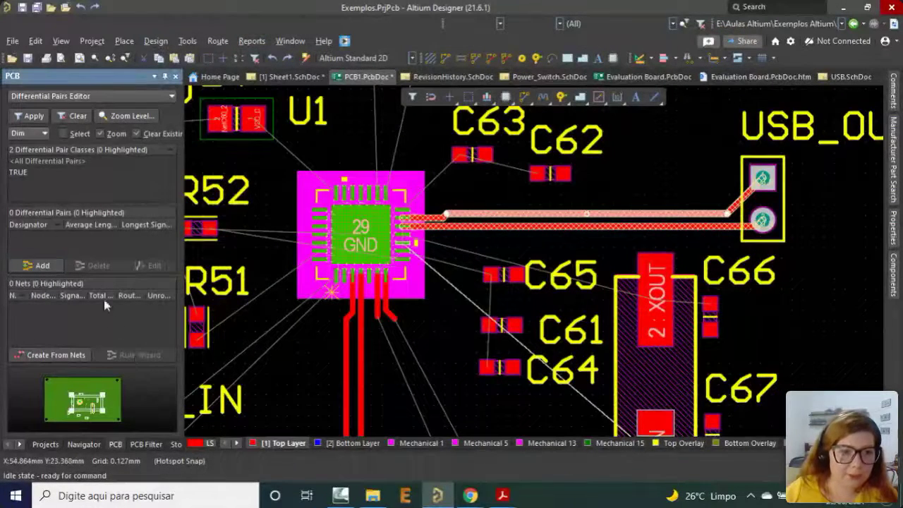
Highlight the DD3 differential pair of the TRUE class on the board.
click(56, 172)
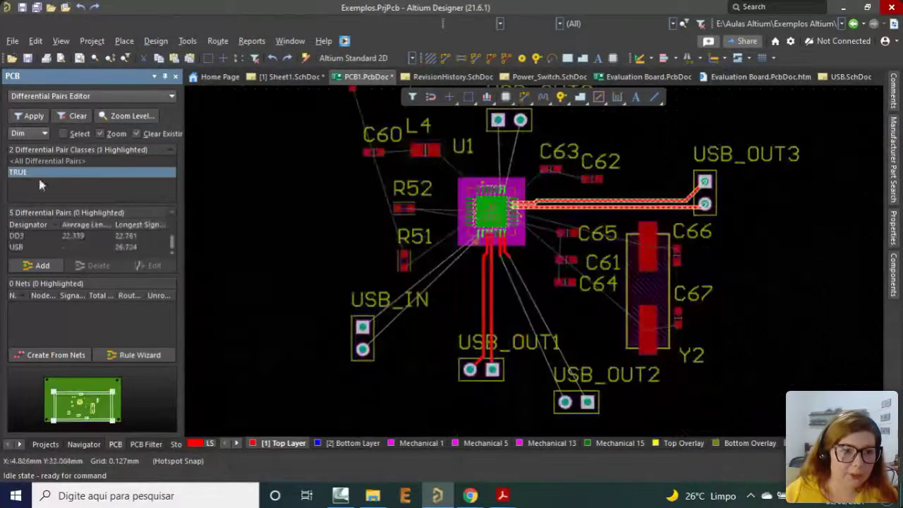
click(29, 237)
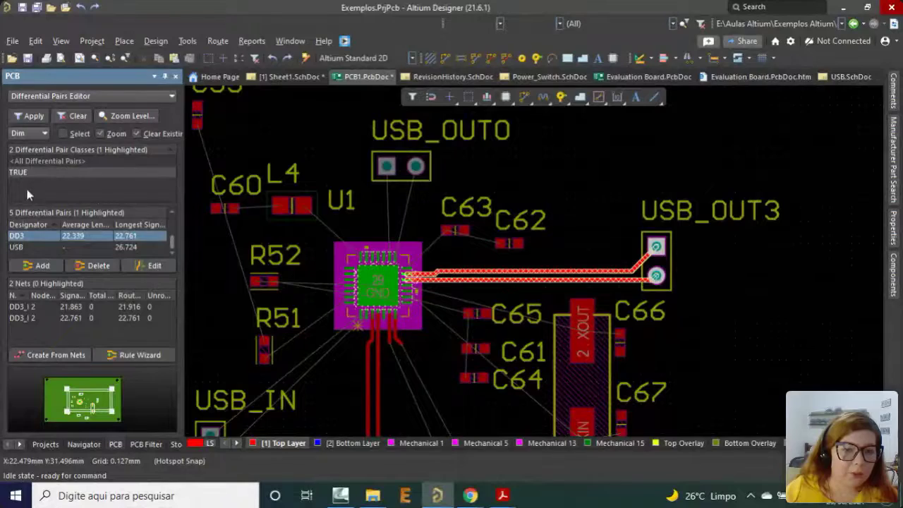
ctrl+scroll(456, 323, up, 1)
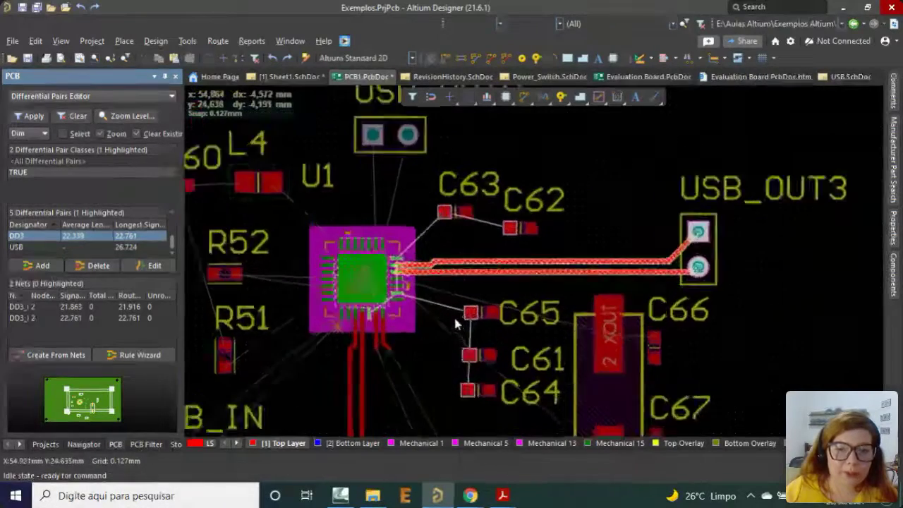
ctrl+scroll(455, 323, up, 2)
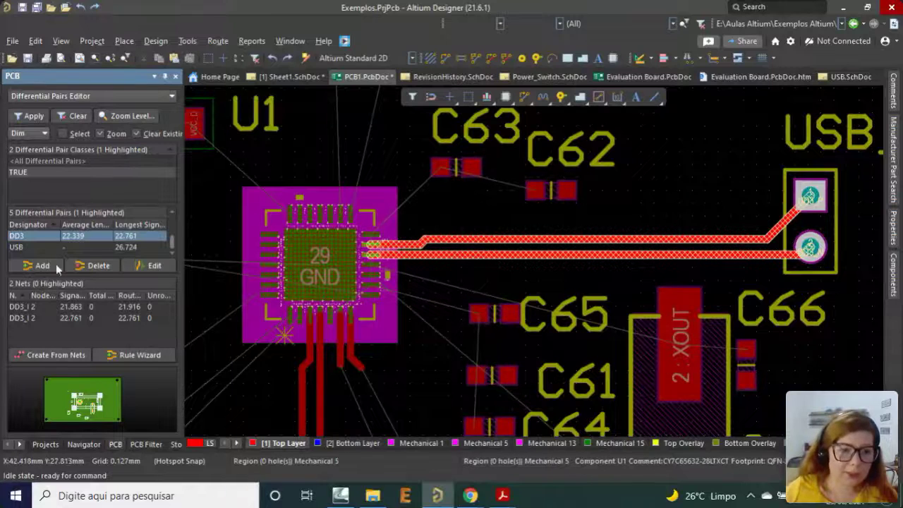
Start the Differential Pair Rule Wizard for DD3 and set the rule name prefix to DiffPair_DIFF90.
click(145, 357)
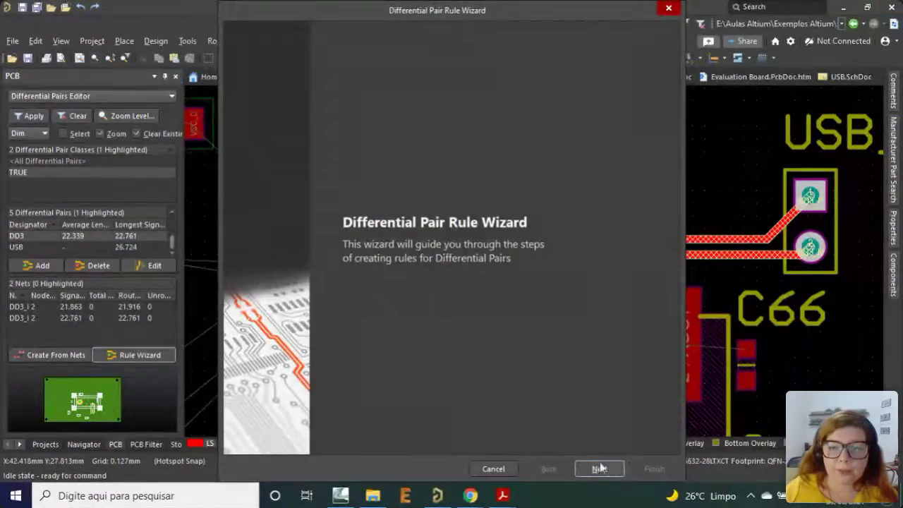
click(598, 468)
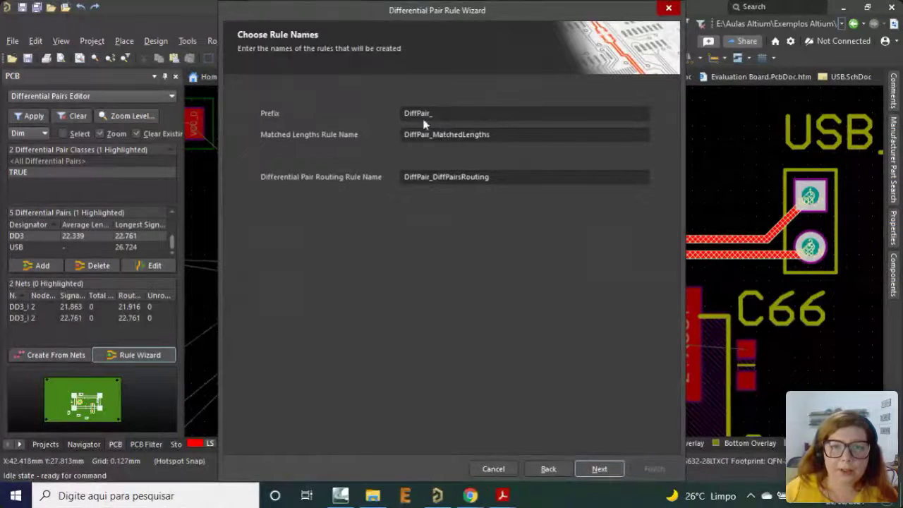
double_click(473, 110)
click(472, 111)
text(d)
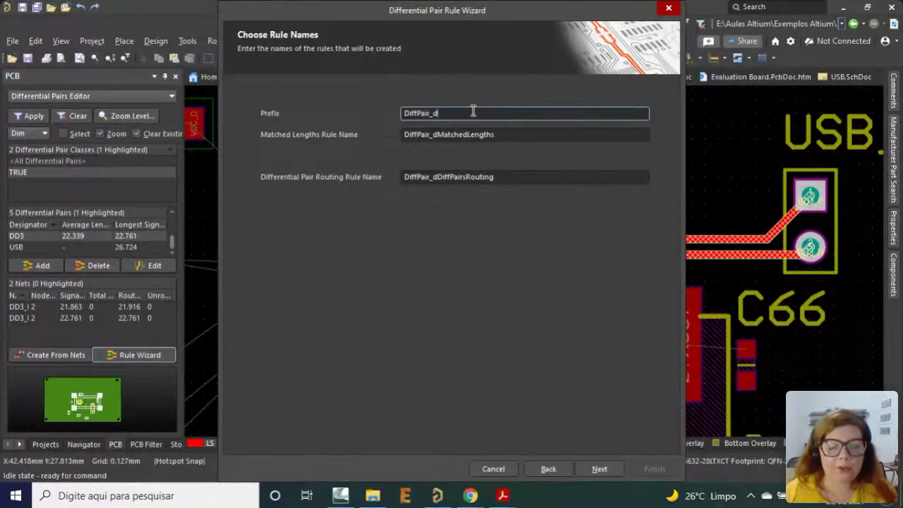
key(Caps_Lock)
key(BackSpace)
text(DI)
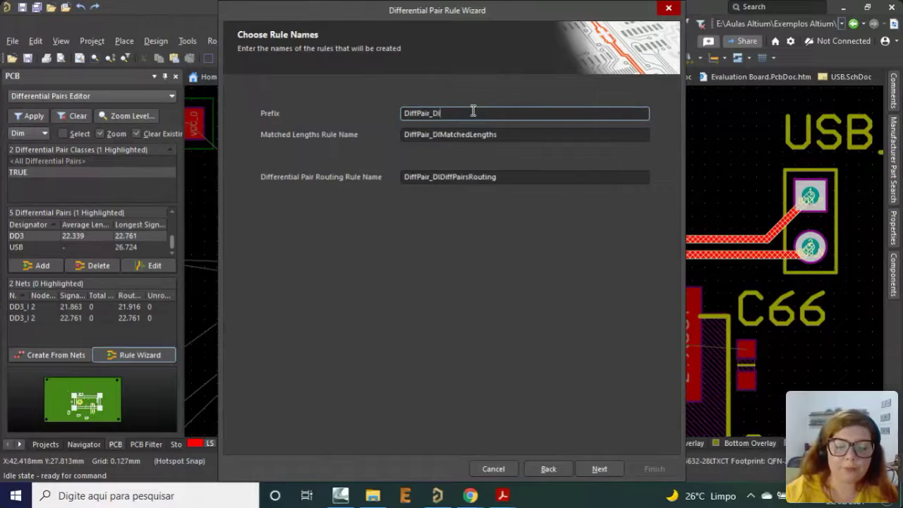
text(FF90)
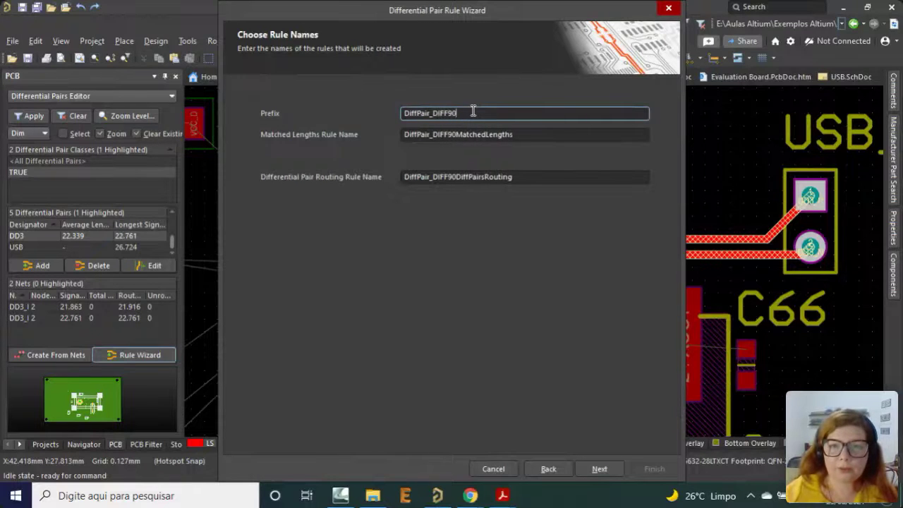
click(598, 470)
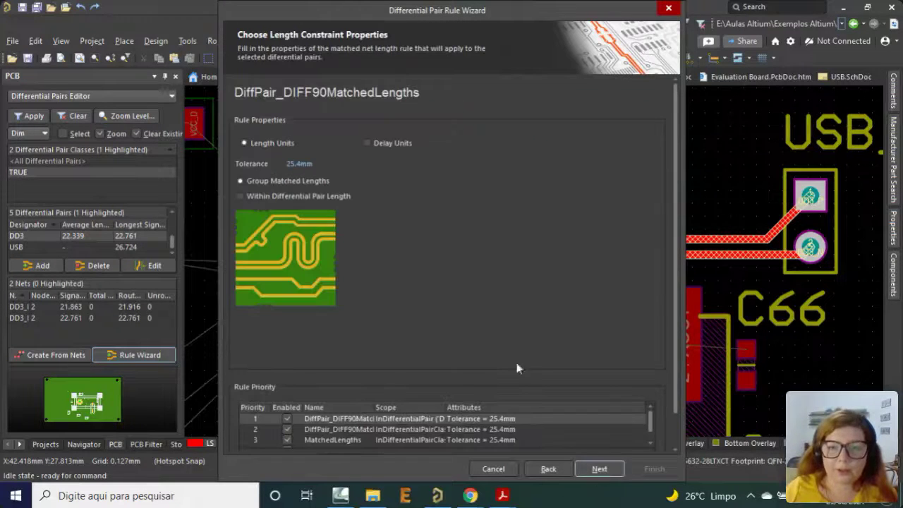
Set the length matching rule to Within Differential Pair Length with a tolerance of 80 mm.
click(243, 197)
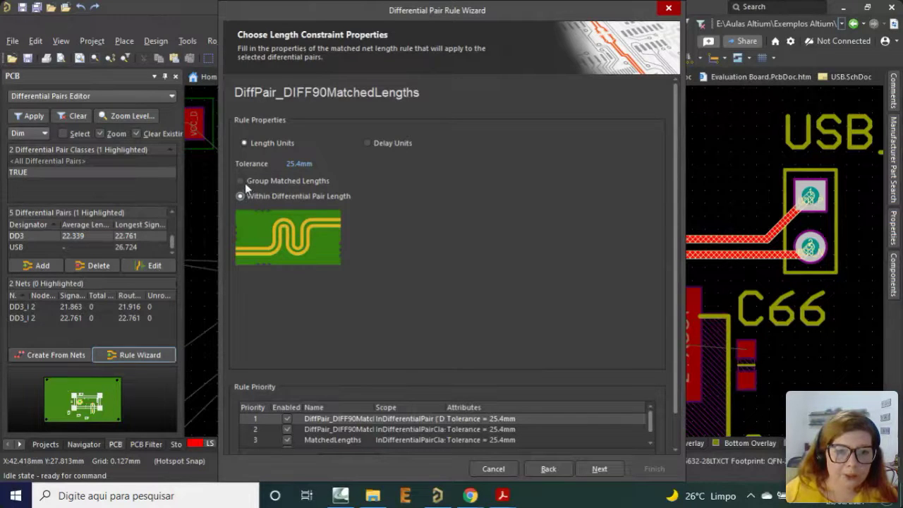
click(298, 163)
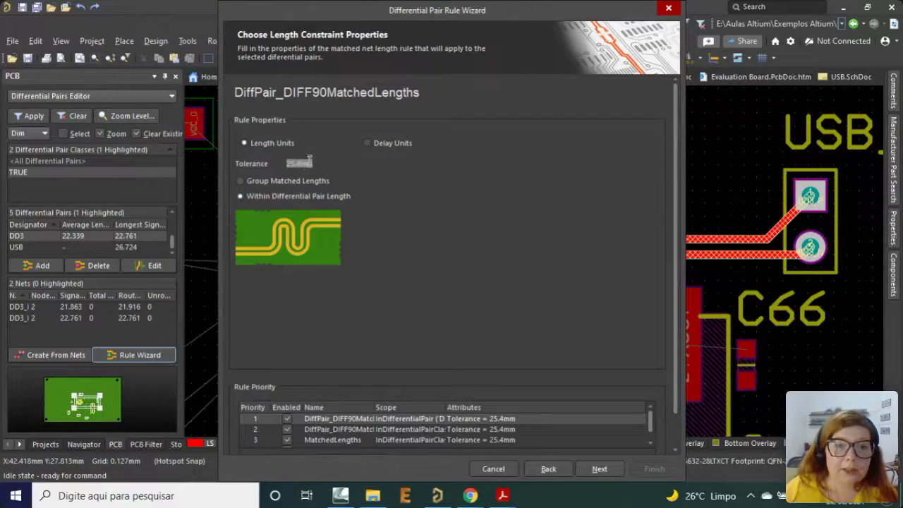
click(299, 164)
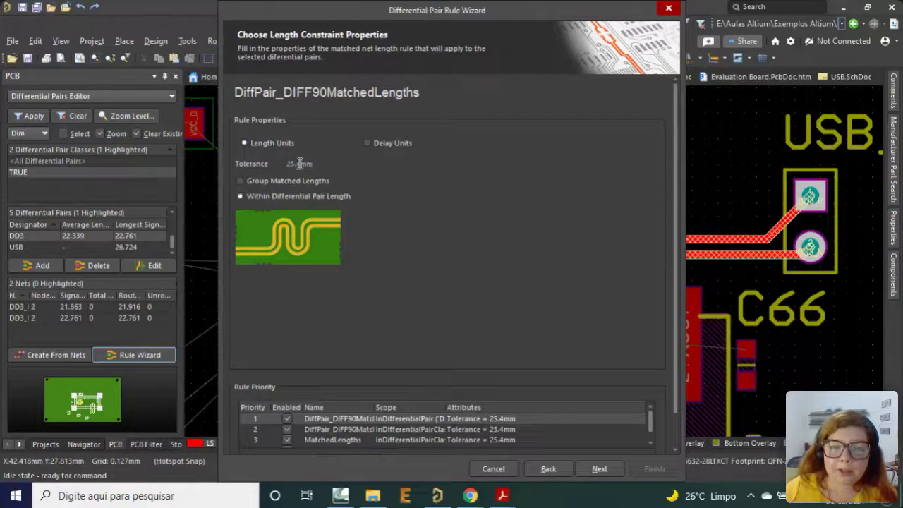
drag(301, 164, 282, 164)
text(5)
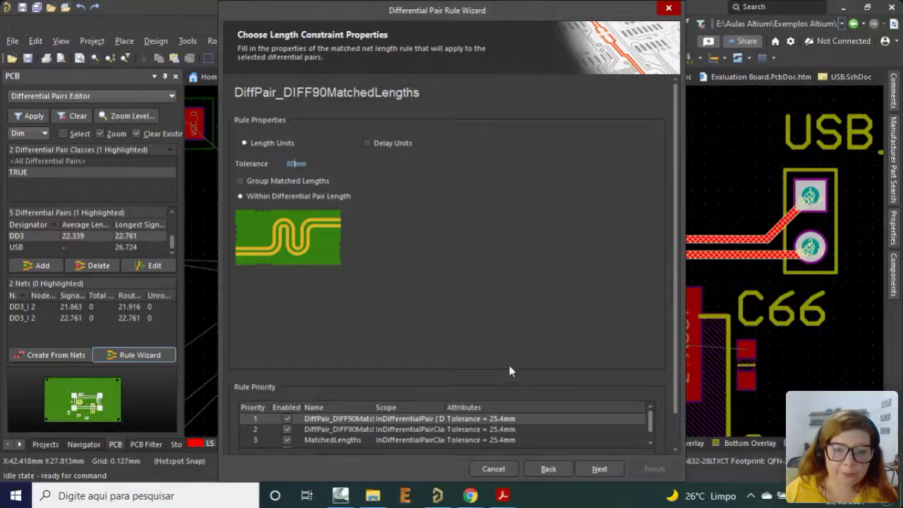
View the routing width and gap constraints for the DiffPair_DIFF90 rule, and close the rule wizard without creating the rules.
scroll(406, 401, down, 1)
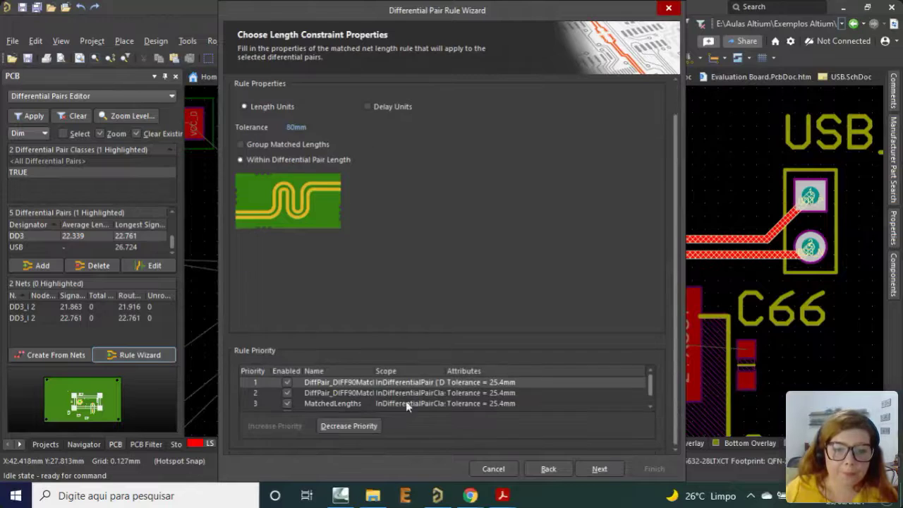
click(605, 472)
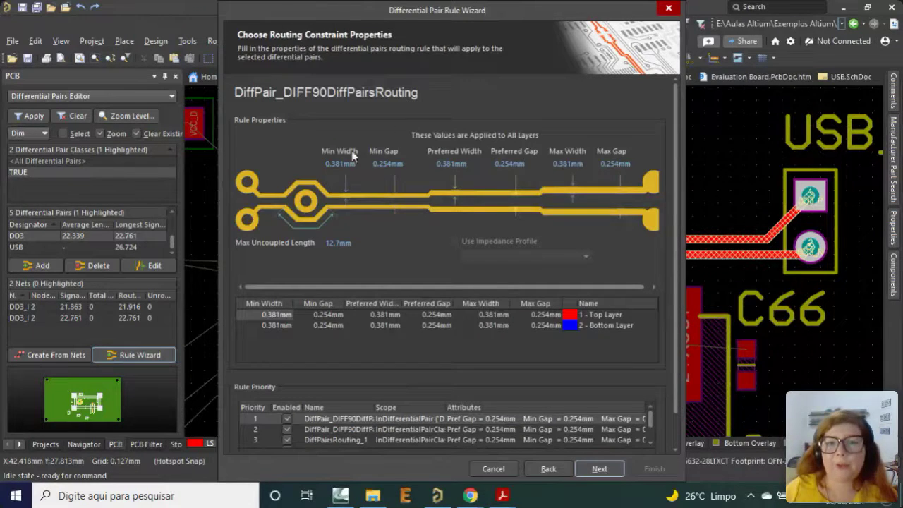
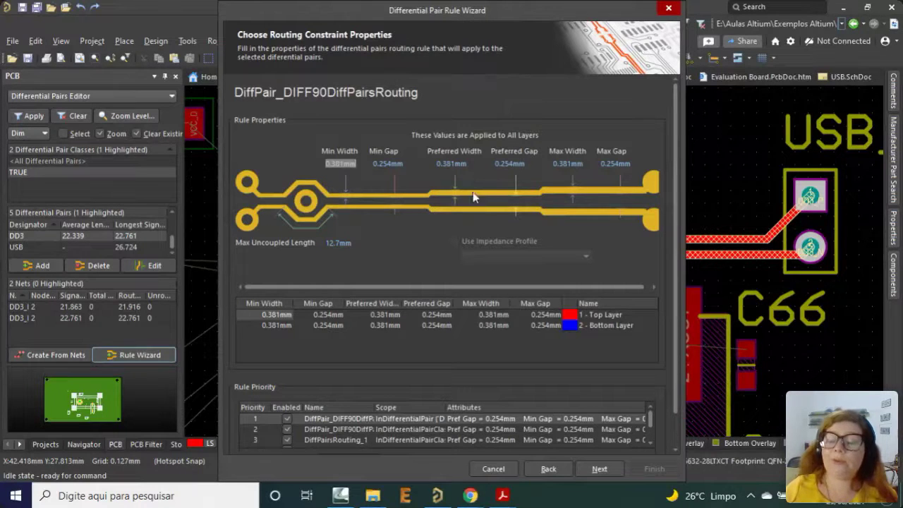
click(668, 10)
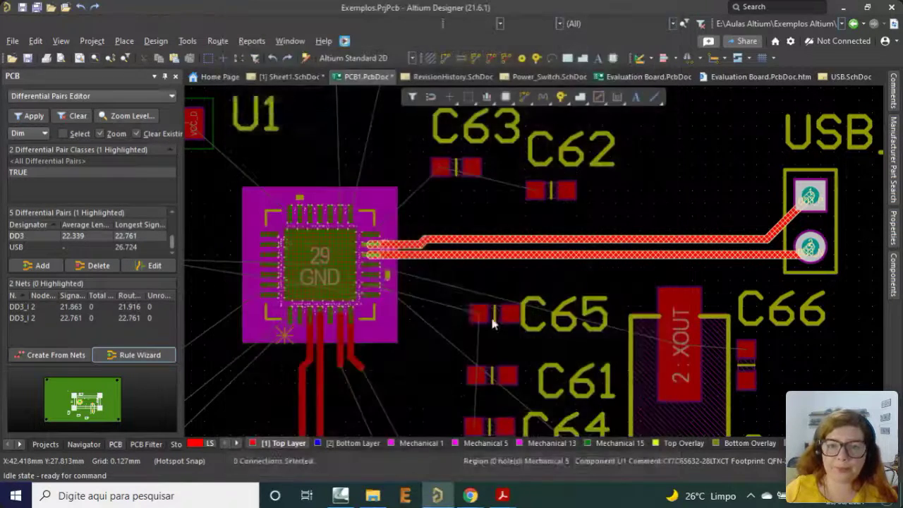
Examine the routed DD3 pair and the pads of U1, ending on the unrouted DD0_P and DD0_N pads.
ctrl+scroll(414, 341, down, 2)
ctrl+scroll(414, 342, up, 4)
ctrl+scroll(445, 254, up, 2)
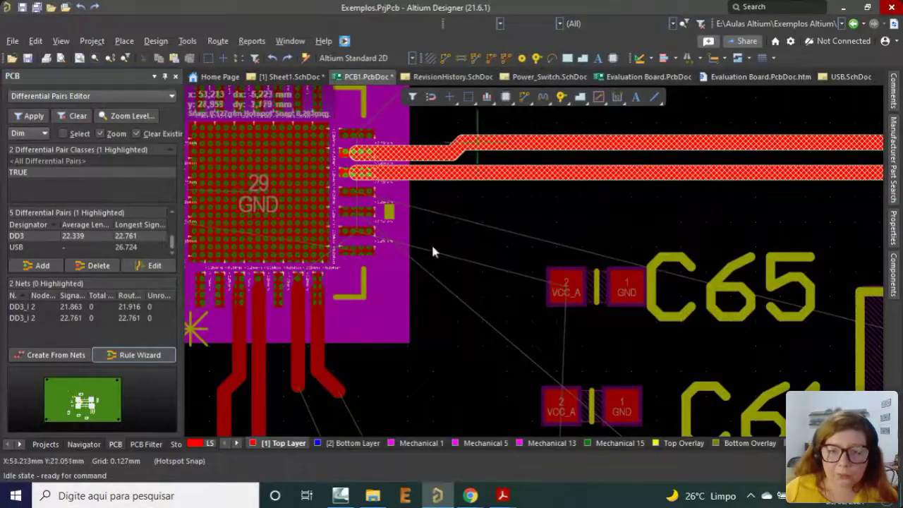
ctrl+scroll(360, 258, up, 2)
ctrl+scroll(552, 256, down, 4)
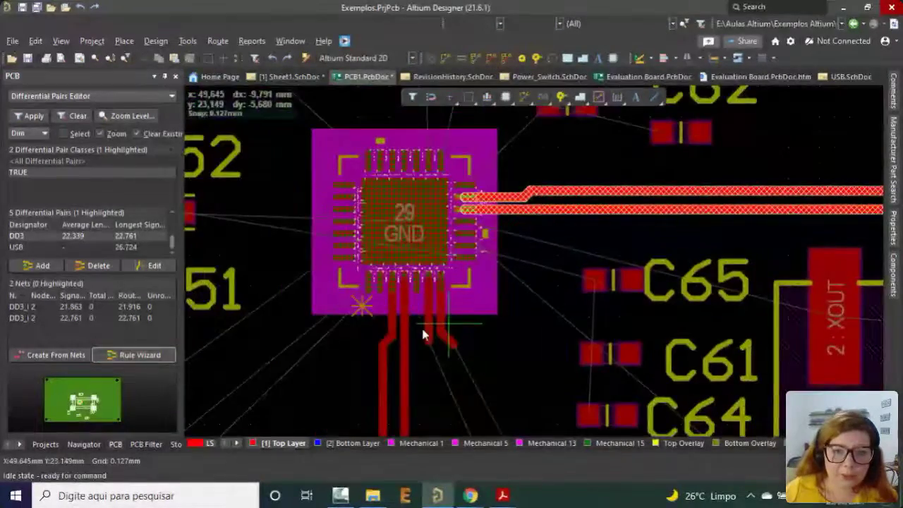
scroll(437, 351, up, 3)
ctrl+scroll(438, 351, up, 3)
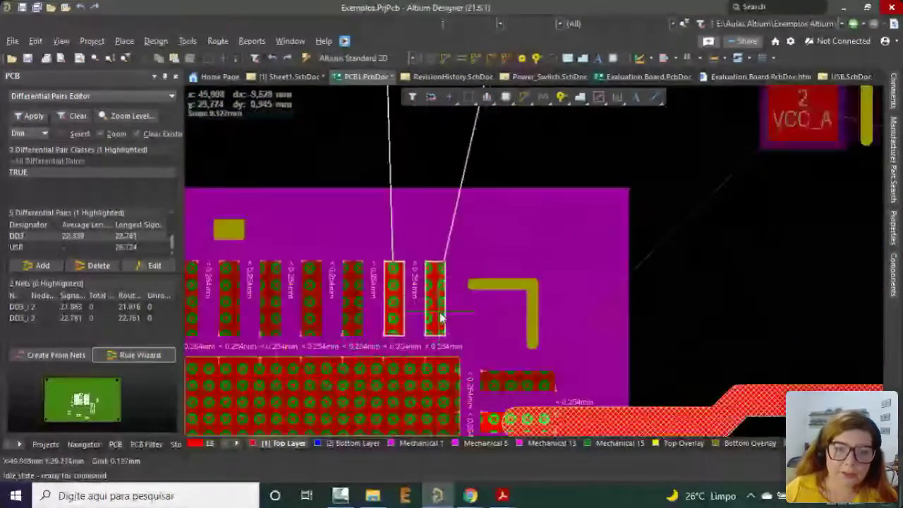
ctrl+scroll(438, 350, down, 4)
ctrl+scroll(423, 238, down, 2)
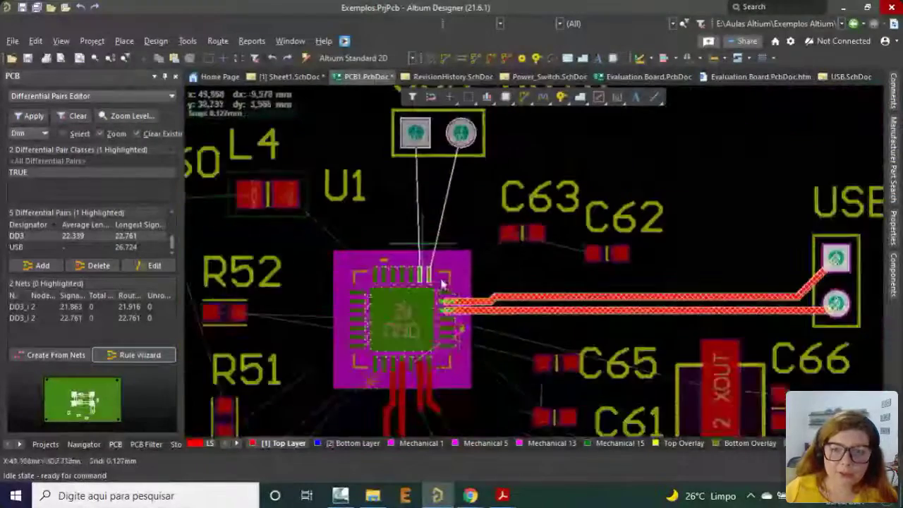
ctrl+scroll(416, 266, up, 4)
ctrl+scroll(424, 270, up, 4)
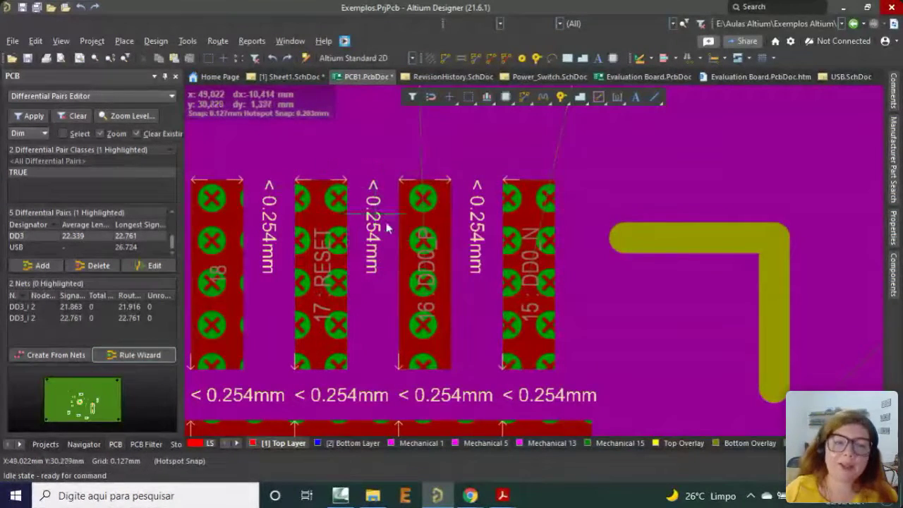
Reset the error markers on the board and check the DD0_P and DD0_N pads of U1.
click(211, 42)
mouse_move(156, 43)
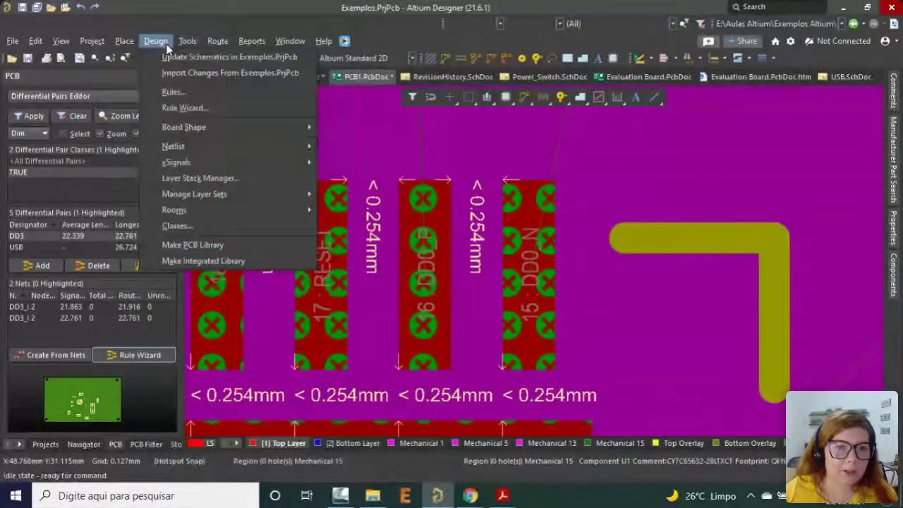
mouse_move(187, 41)
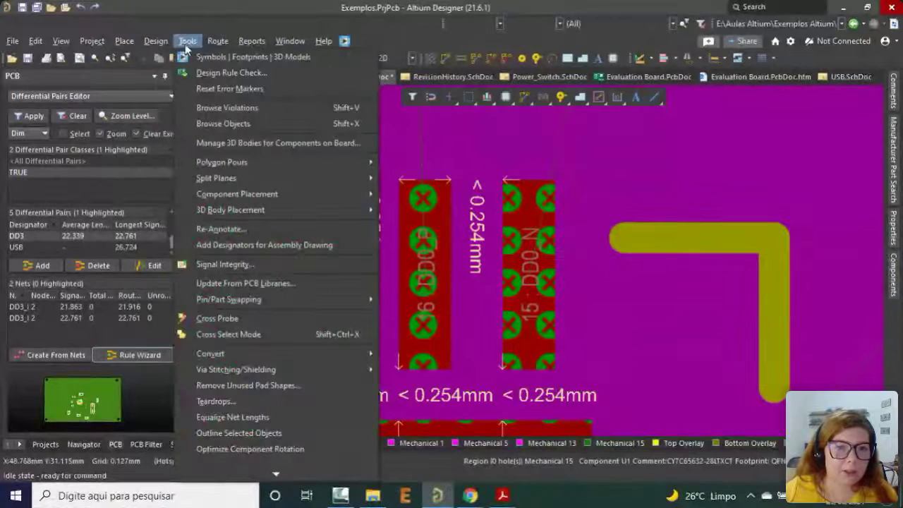
click(230, 89)
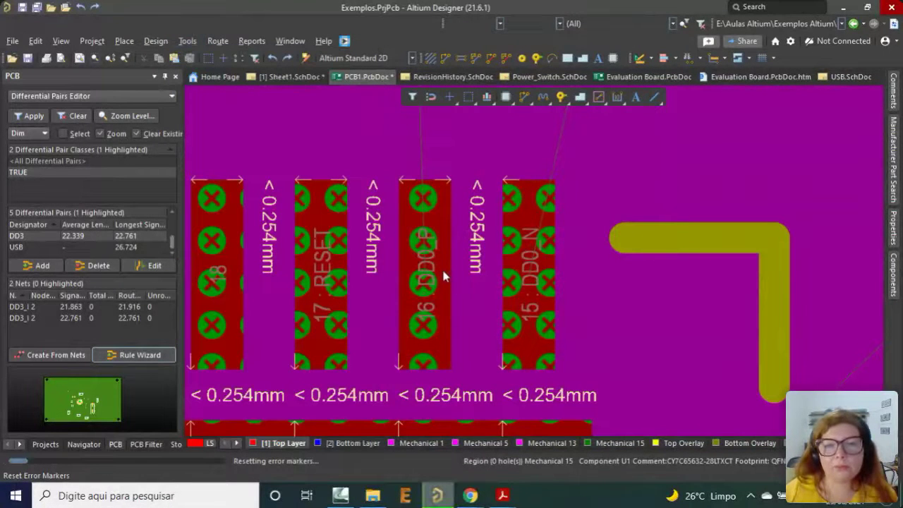
ctrl+scroll(446, 279, down, 5)
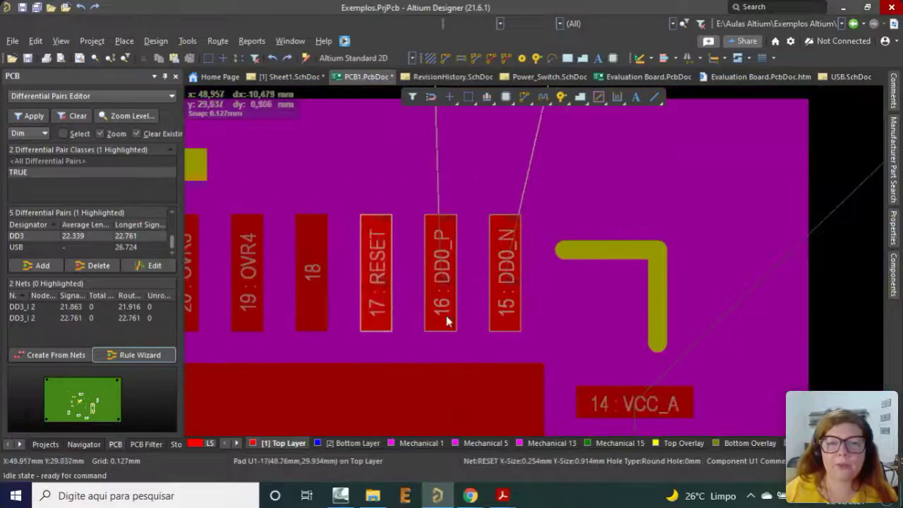
ctrl+scroll(476, 288, up, 4)
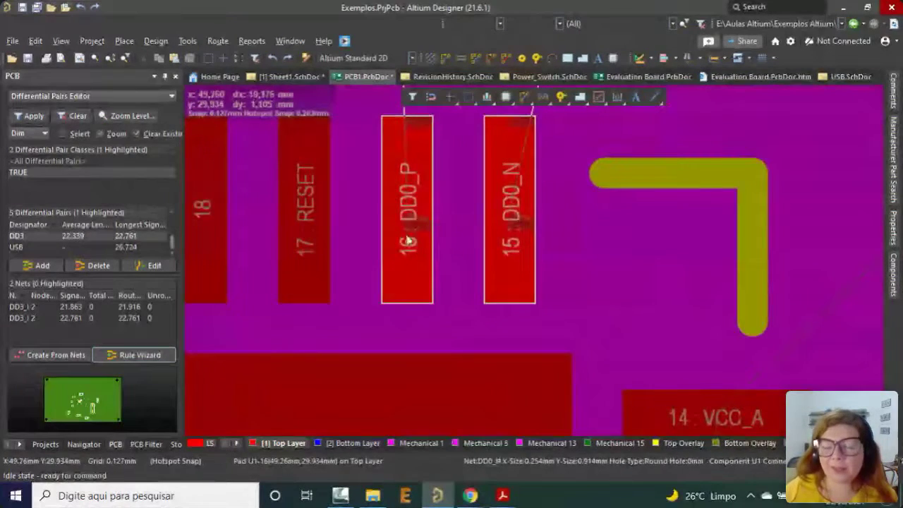
ctrl+scroll(452, 244, down, 3)
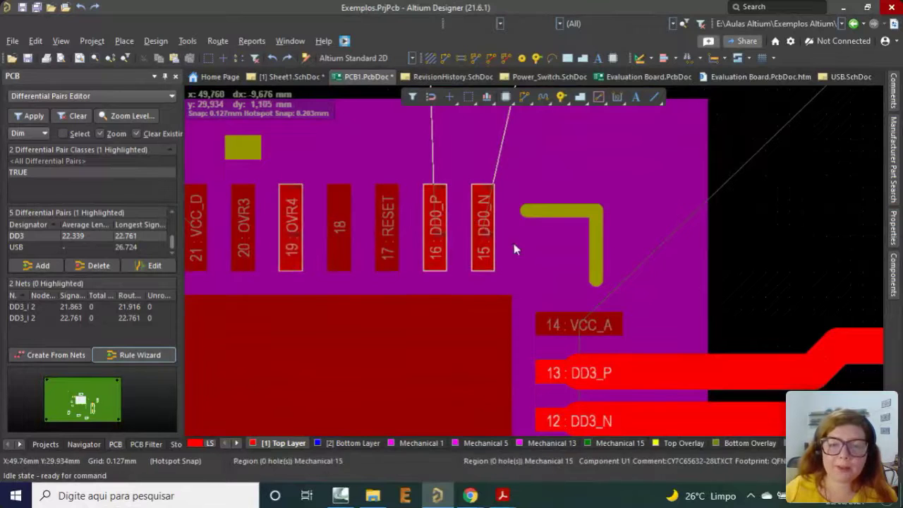
ctrl+scroll(467, 250, down, 1)
ctrl+scroll(468, 253, up, 2)
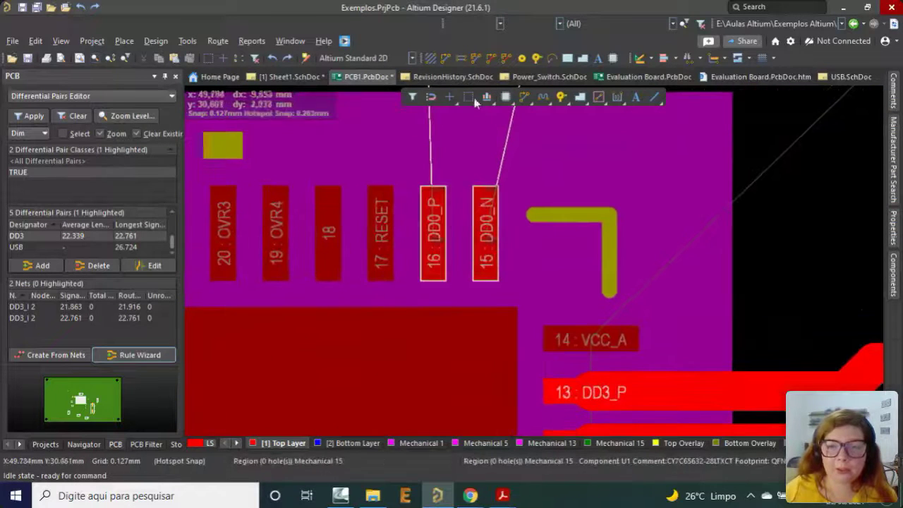
Route a single DD0_N escape track, 0.381 mm wide and about 4 mm long, from U1 pad 15 past the chip outline.
click(525, 96)
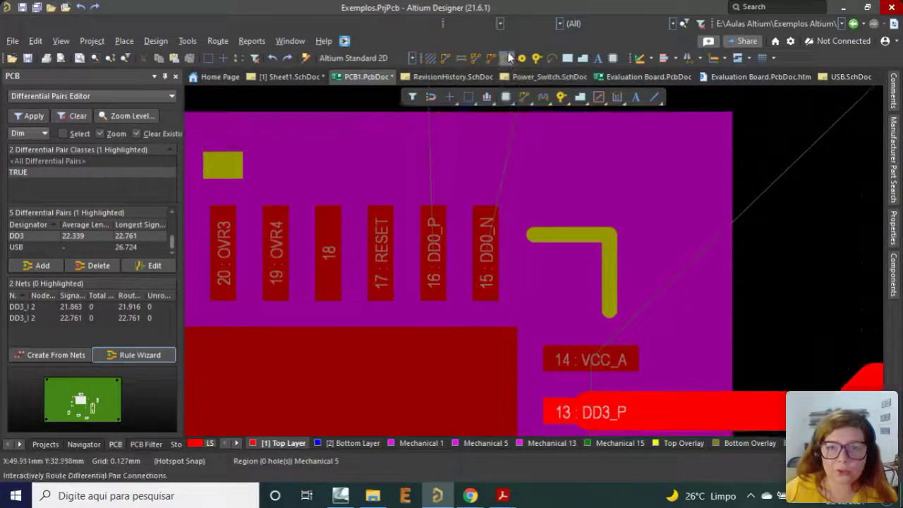
right_click(514, 165)
click(502, 96)
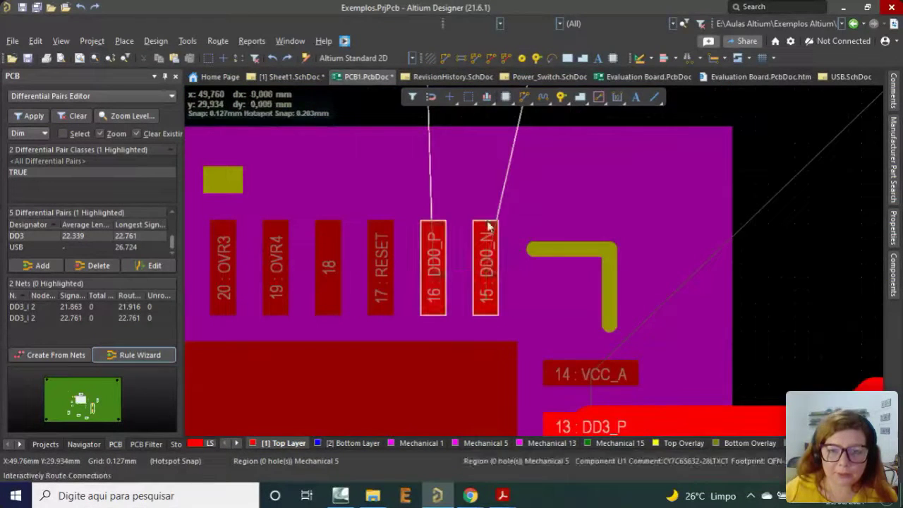
click(489, 226)
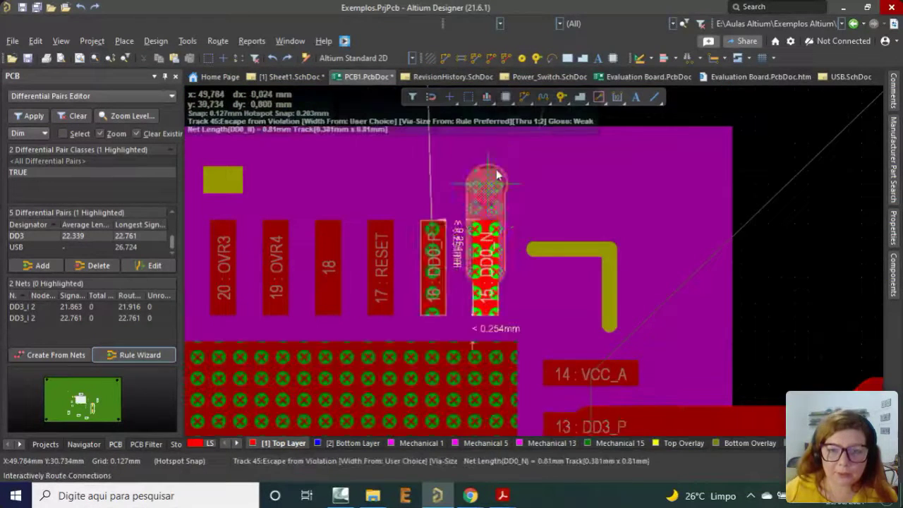
ctrl+scroll(514, 185, down, 2)
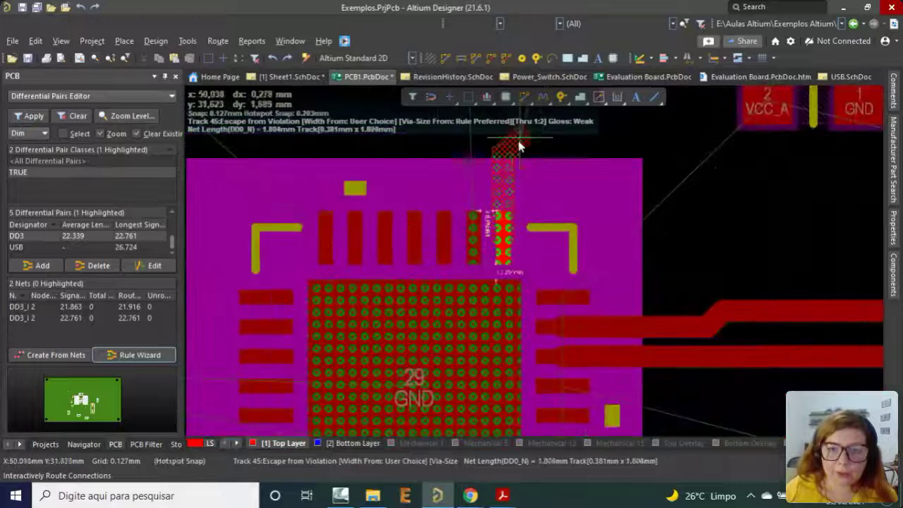
ctrl+scroll(509, 175, down, 2)
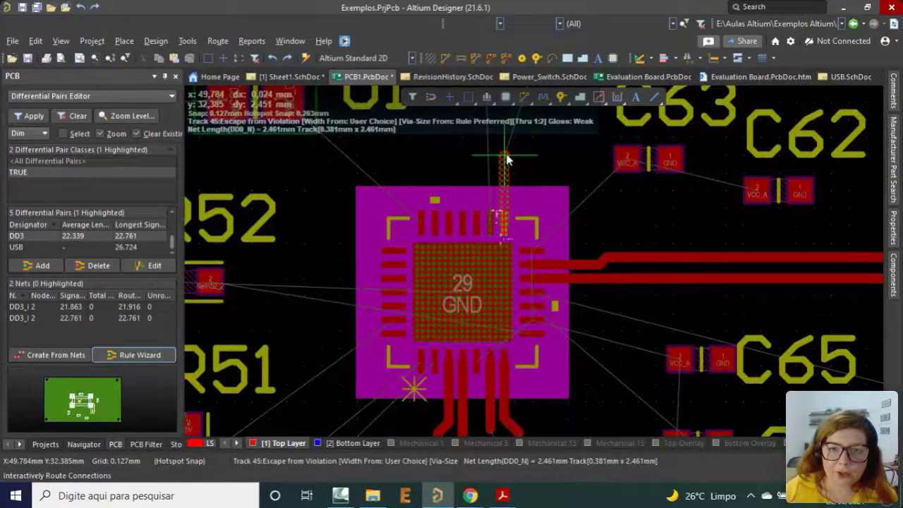
click(525, 155)
right_click(541, 152)
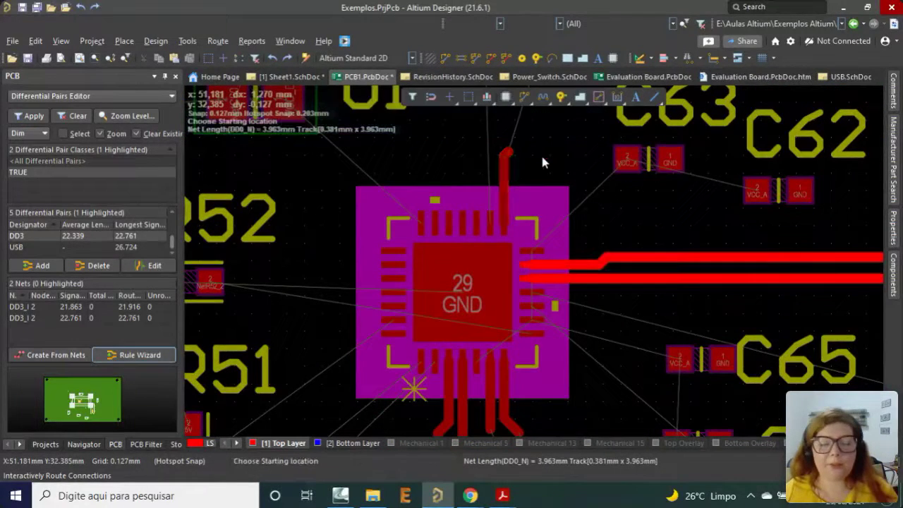
Route a DD0_P escape track about 3.7 mm long from U1 pad 16, bending away from DD0_N at its end, and finish single-track routing.
click(491, 225)
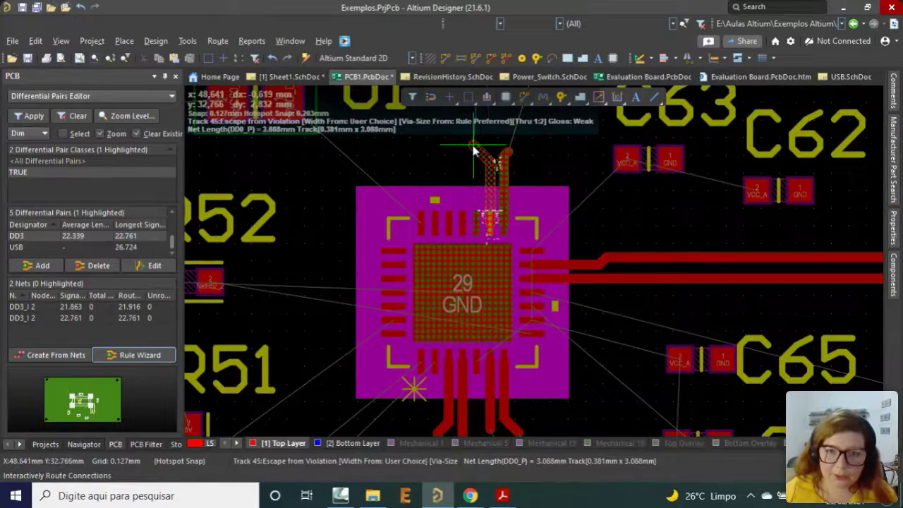
click(474, 149)
right_click(528, 159)
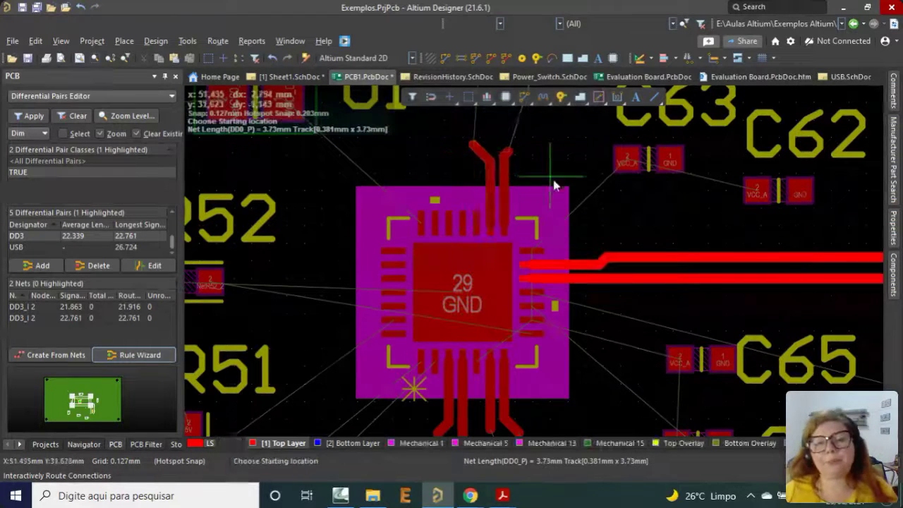
scroll(551, 276, up, 3)
right_click(556, 209)
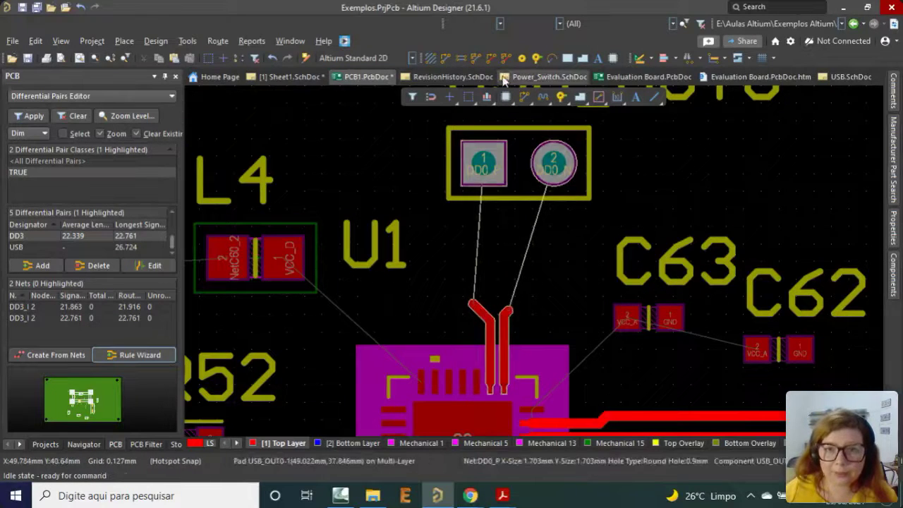
Route the DD0 differential pair from the two escape tracks to the pads of connector USB_OUT0.
ctrl+scroll(479, 308, up, 3)
click(494, 297)
ctrl+scroll(553, 288, down, 2)
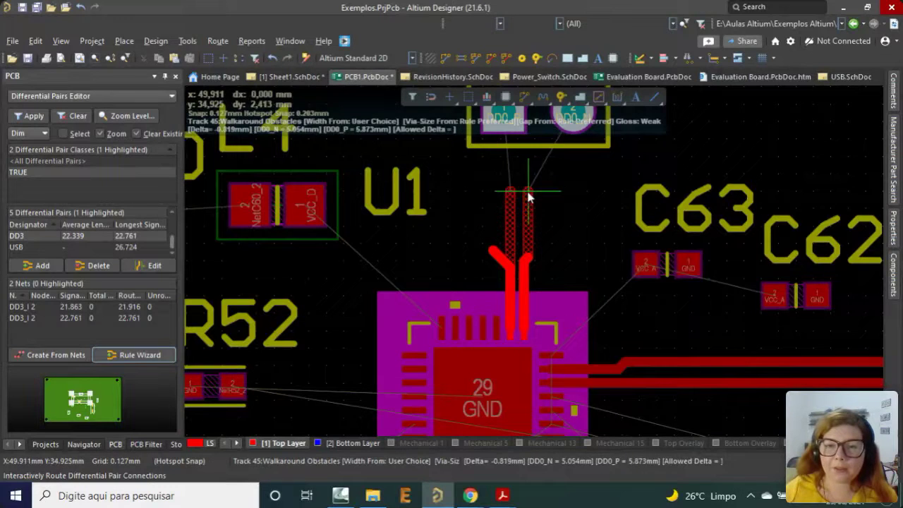
ctrl+scroll(564, 201, down, 3)
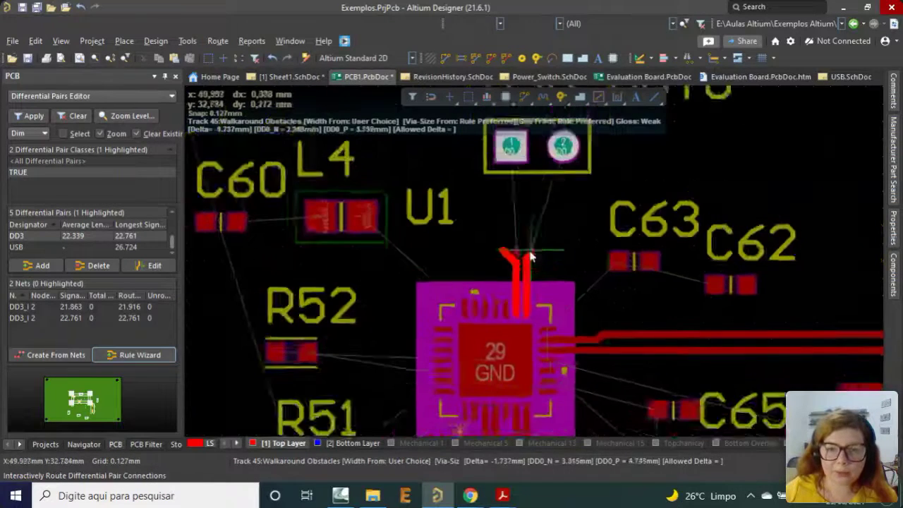
click(556, 167)
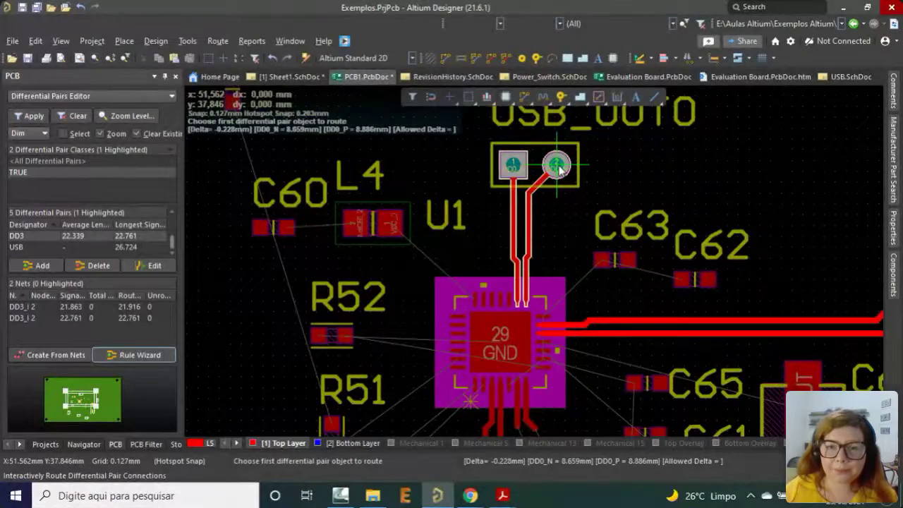
ctrl+scroll(536, 208, up, 4)
ctrl+scroll(538, 208, down, 4)
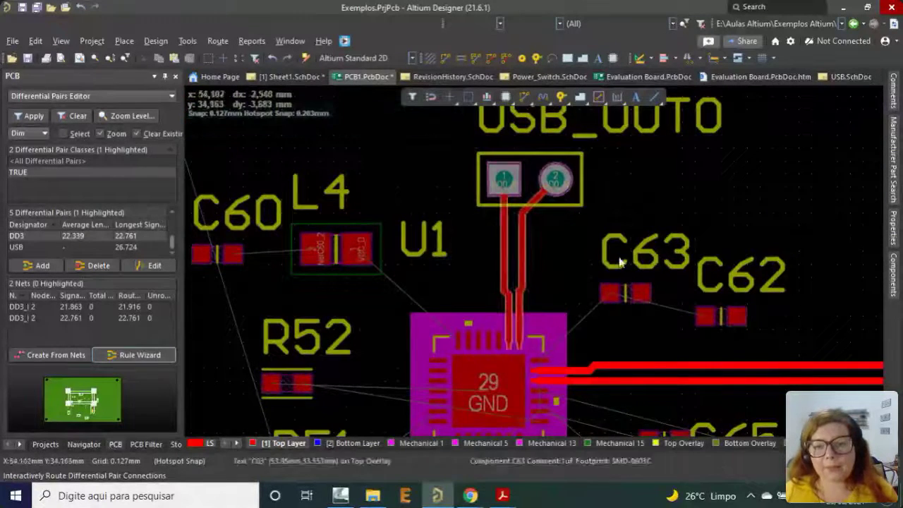
Try interactive length tuning on the upper DD3 track between U1 and USB_OUT3, and undo the short meander section.
ctrl+scroll(447, 301, down, 3)
click(704, 355)
click(494, 302)
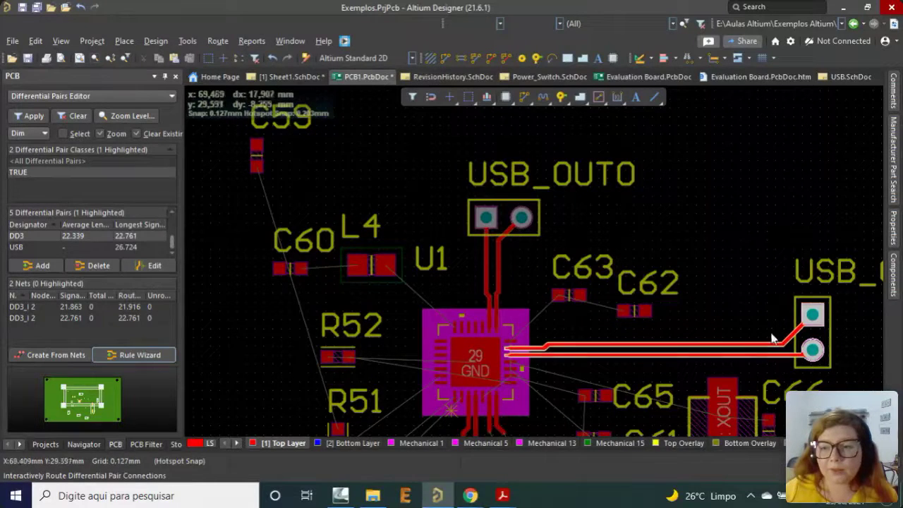
ctrl+scroll(685, 369, up, 2)
ctrl+scroll(561, 269, down, 1)
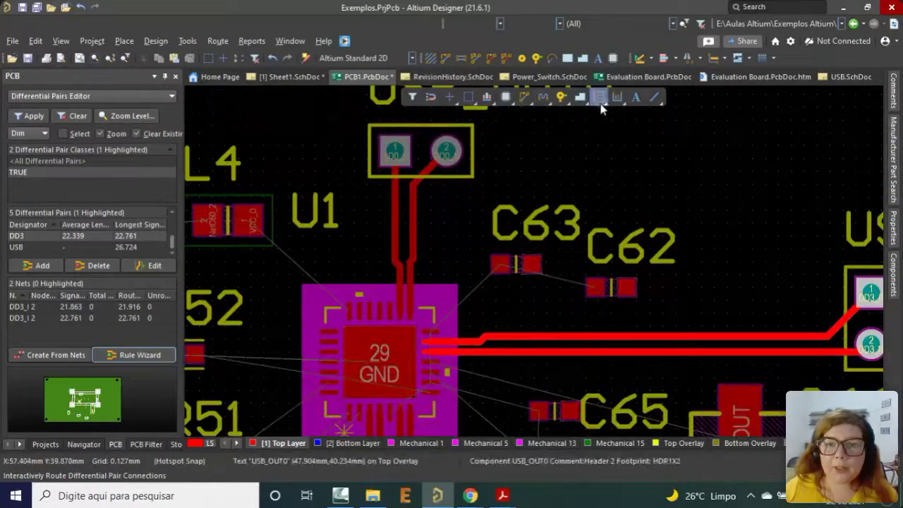
click(543, 98)
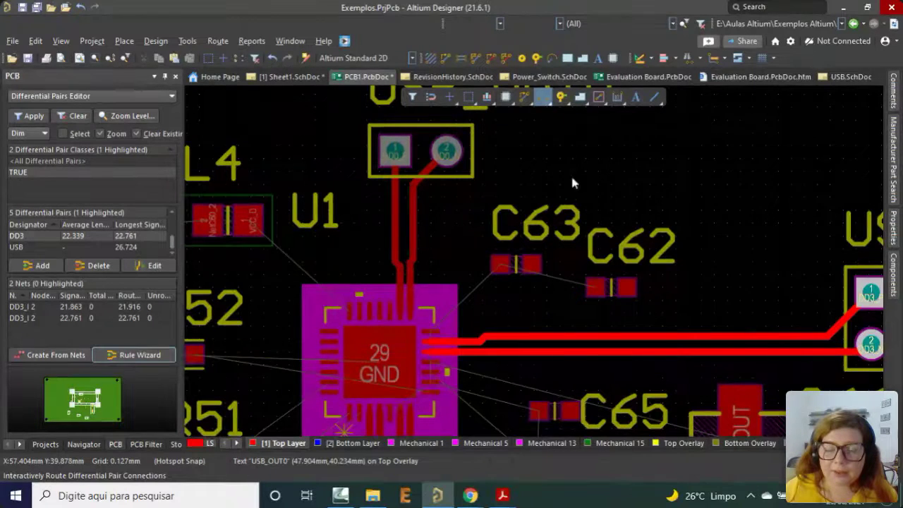
ctrl+scroll(484, 355, down, 1)
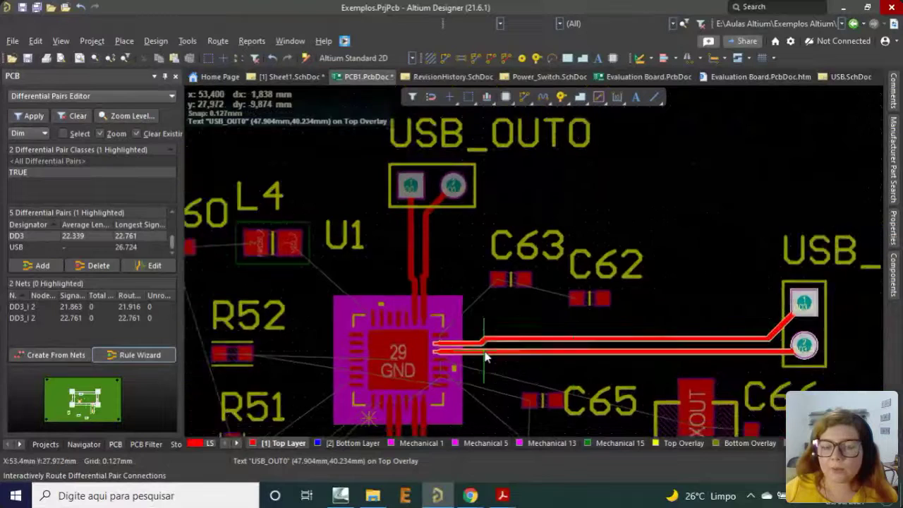
ctrl+scroll(579, 373, up, 2)
ctrl+scroll(460, 342, down, 1)
ctrl+scroll(658, 369, up, 1)
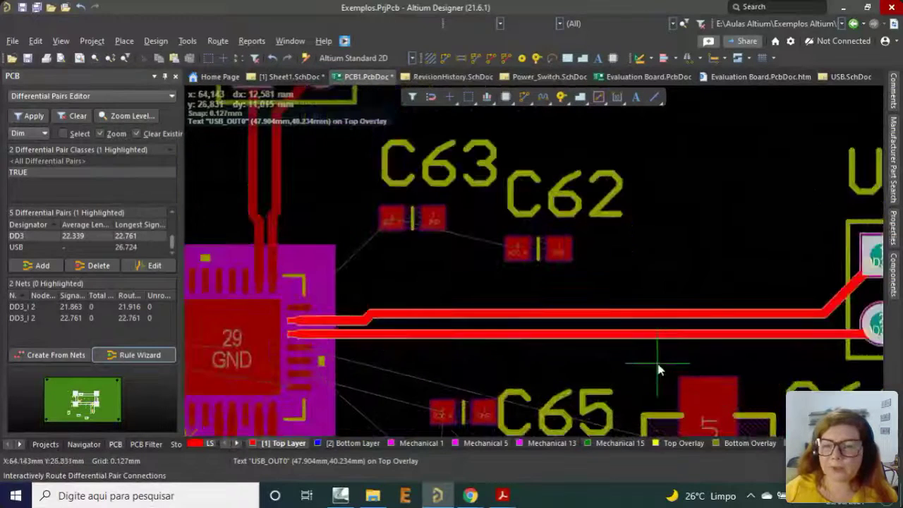
click(591, 322)
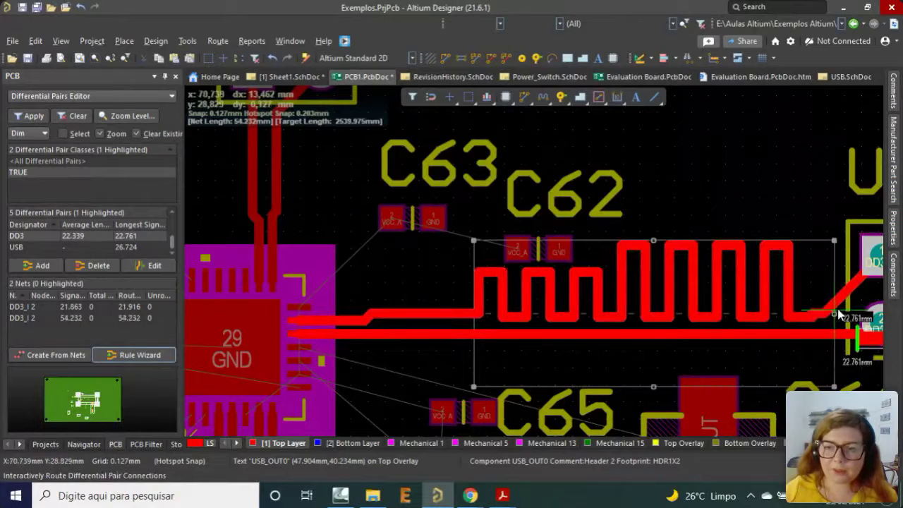
ctrl+scroll(818, 315, down, 1)
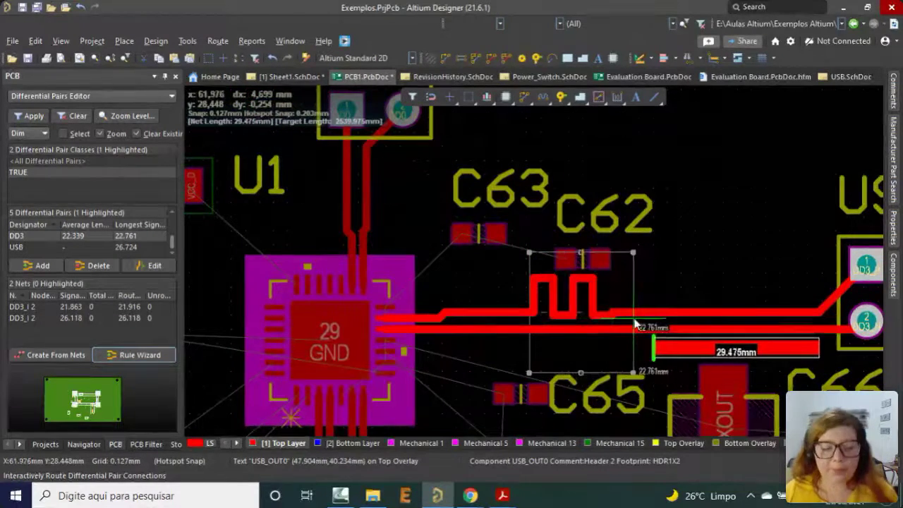
click(612, 312)
key(ctrl+z)
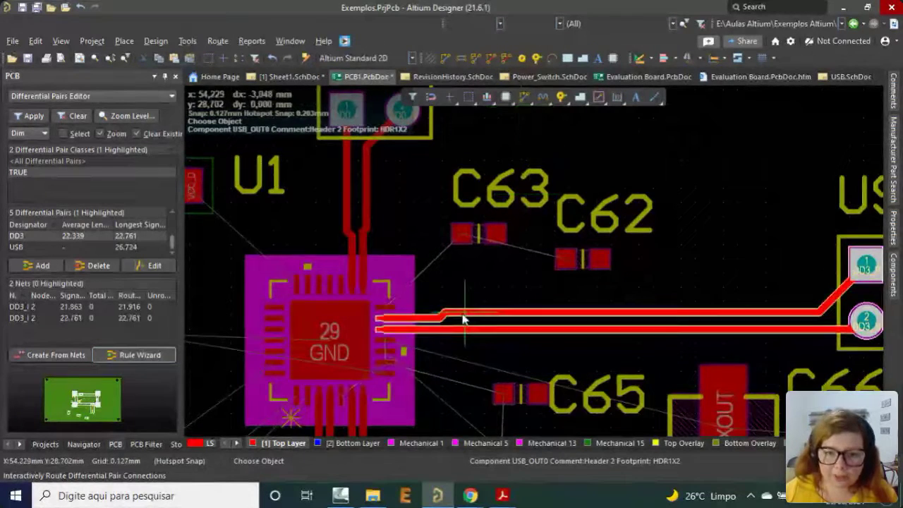
Length-tune the upper DD3 track with a meander about 14 mm long starting beside U1, giving a net length of about 61.3 mm.
click(459, 318)
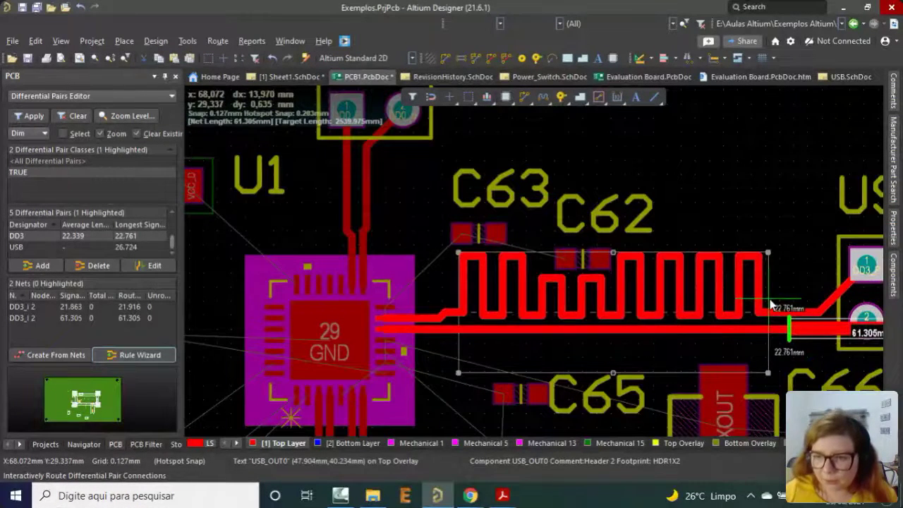
ctrl+scroll(789, 299, down, 3)
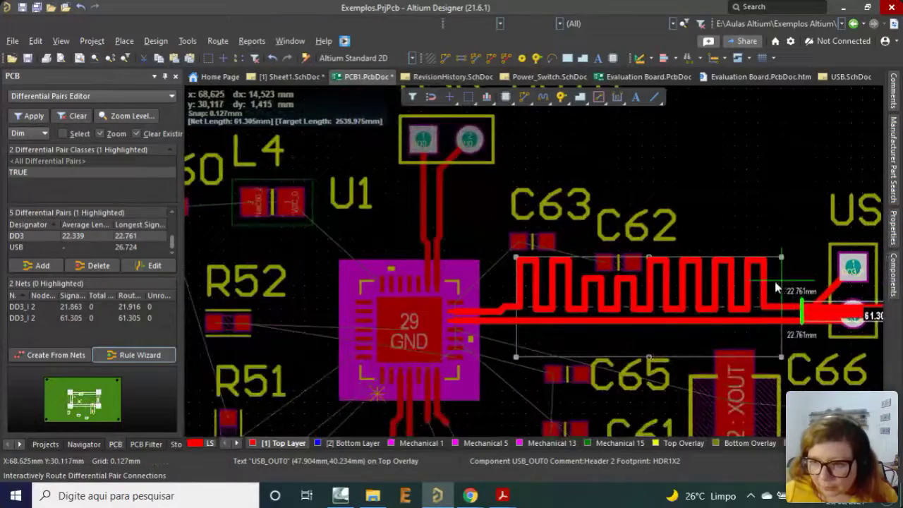
ctrl+scroll(767, 286, down, 1)
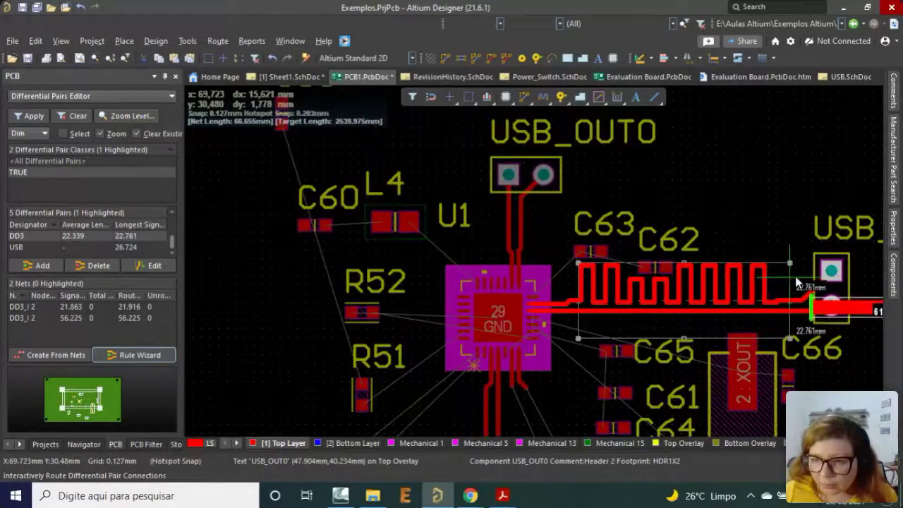
ctrl+scroll(787, 282, down, 1)
ctrl+scroll(787, 283, up, 1)
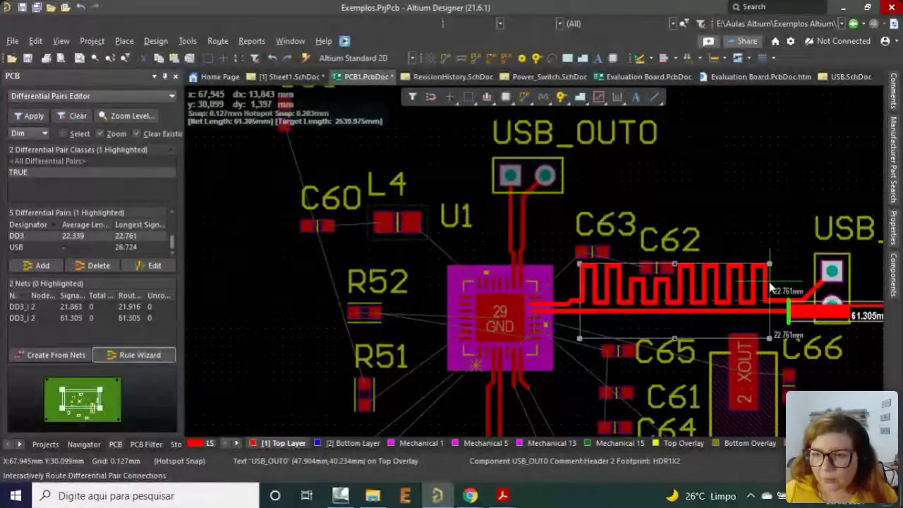
click(766, 300)
ctrl+scroll(737, 349, up, 1)
ctrl+scroll(737, 349, up, 2)
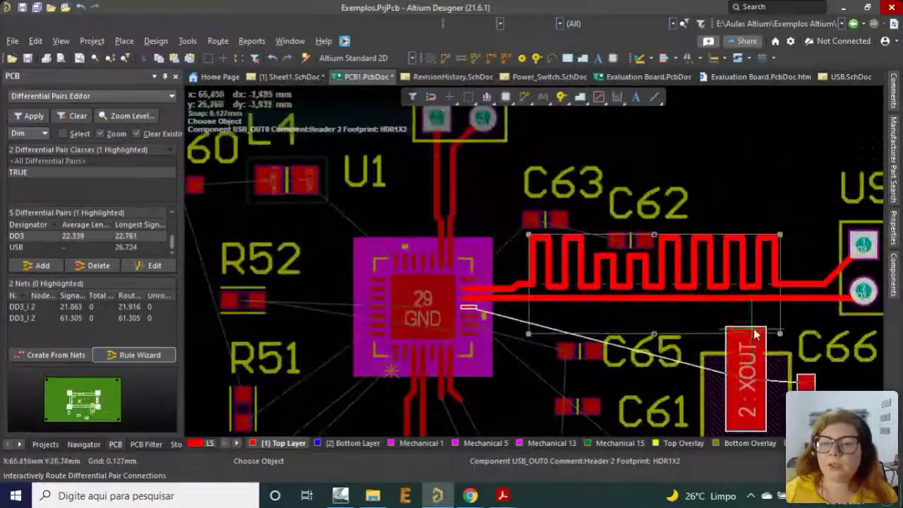
Try length-tuning the lower DD3 track to about 47.4 mm, and undo the meanders on both DD3 tracks.
click(452, 296)
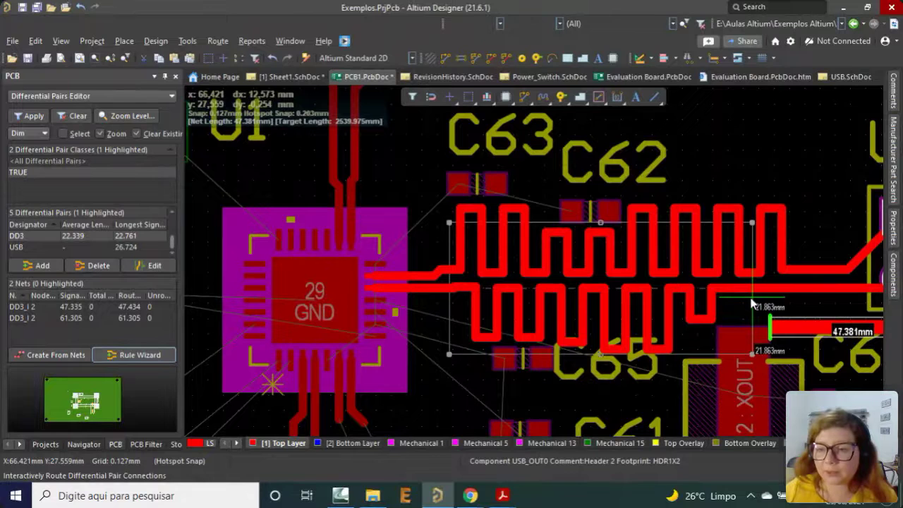
click(713, 305)
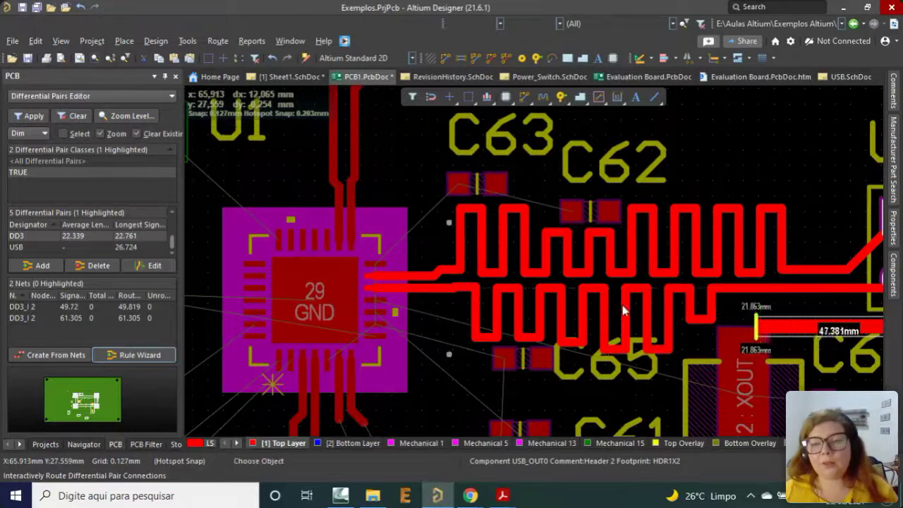
key(ctrl+z)
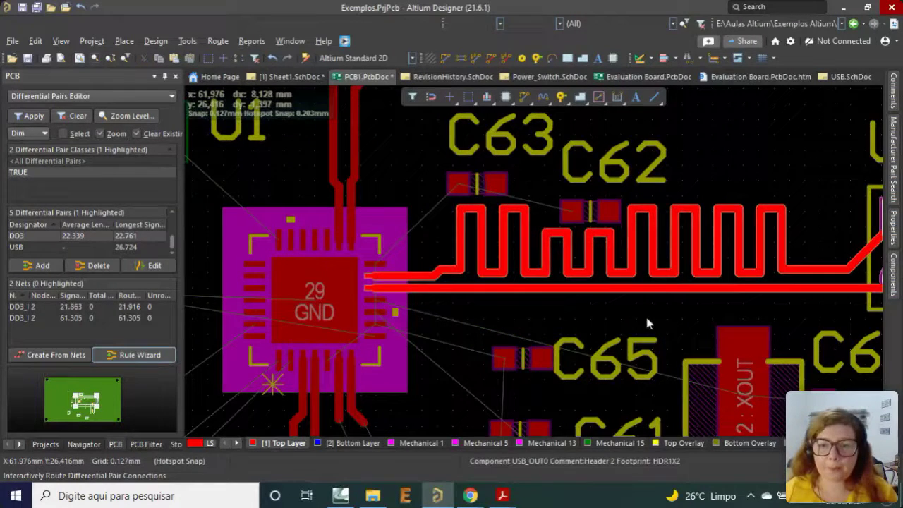
key(ctrl+z)
Try to route the DD2 differential pair from its escape tracks at U1 towards connector USB_OUT2.
ctrl+scroll(724, 292, down, 5)
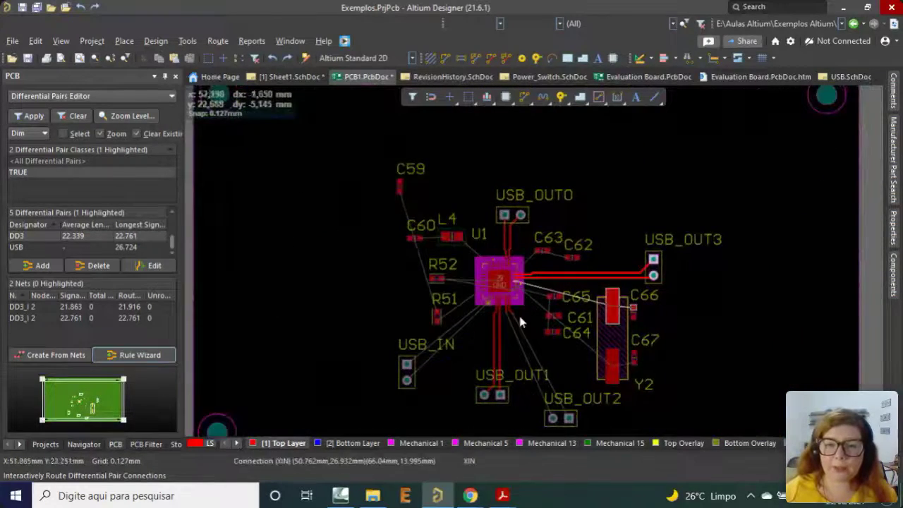
ctrl+scroll(520, 317, up, 2)
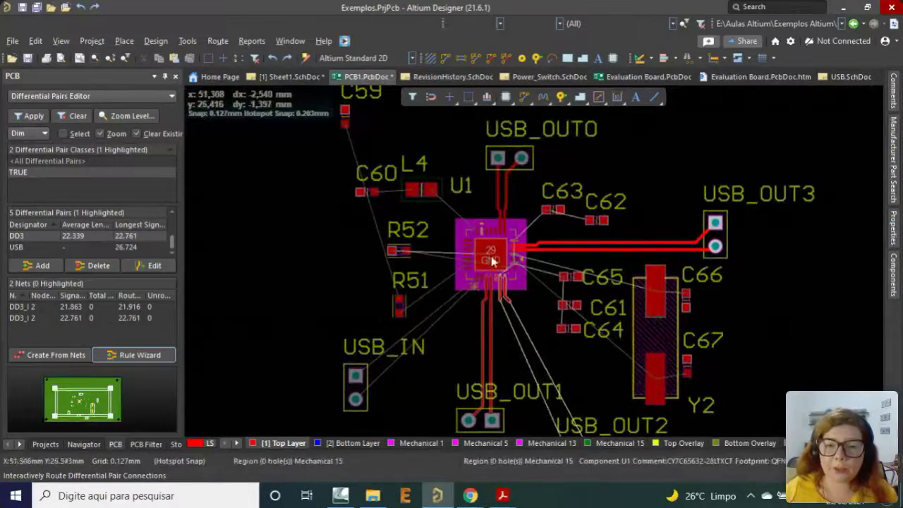
ctrl+scroll(448, 339, down, 2)
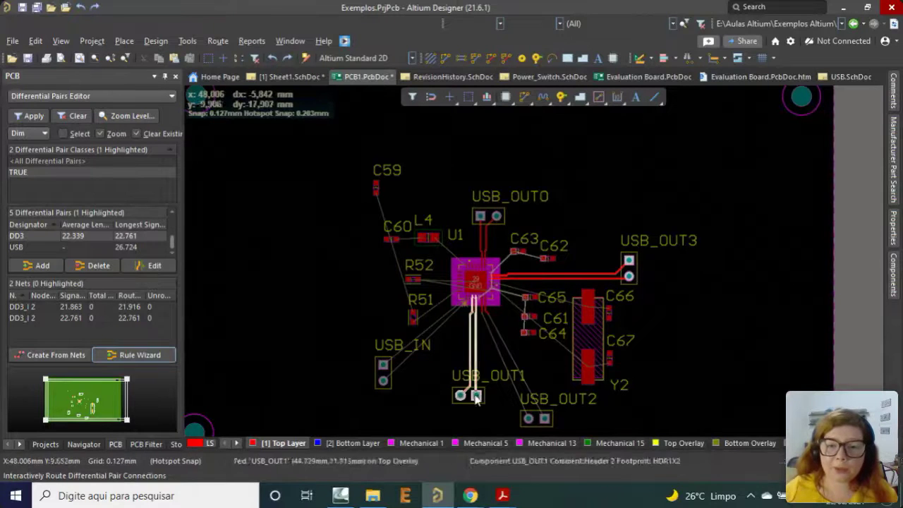
ctrl+scroll(475, 342, up, 3)
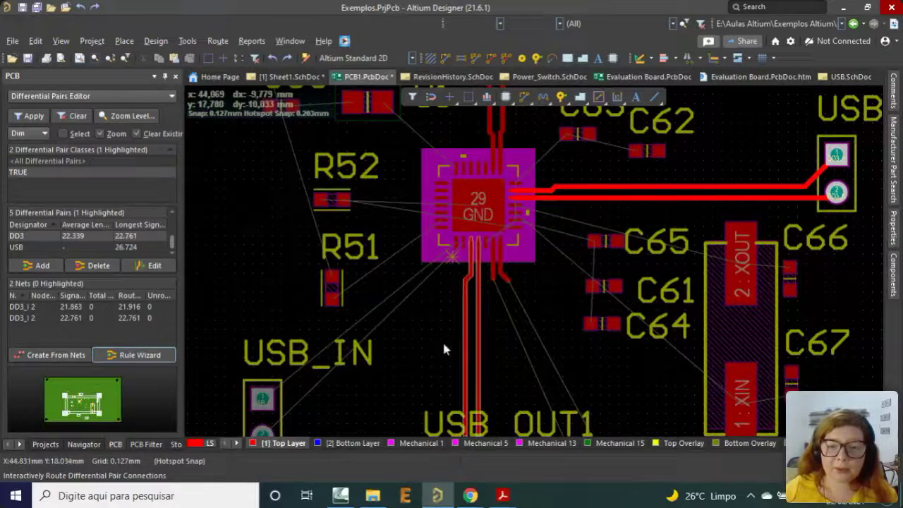
ctrl+scroll(501, 381, down, 3)
ctrl+scroll(483, 370, up, 3)
click(533, 258)
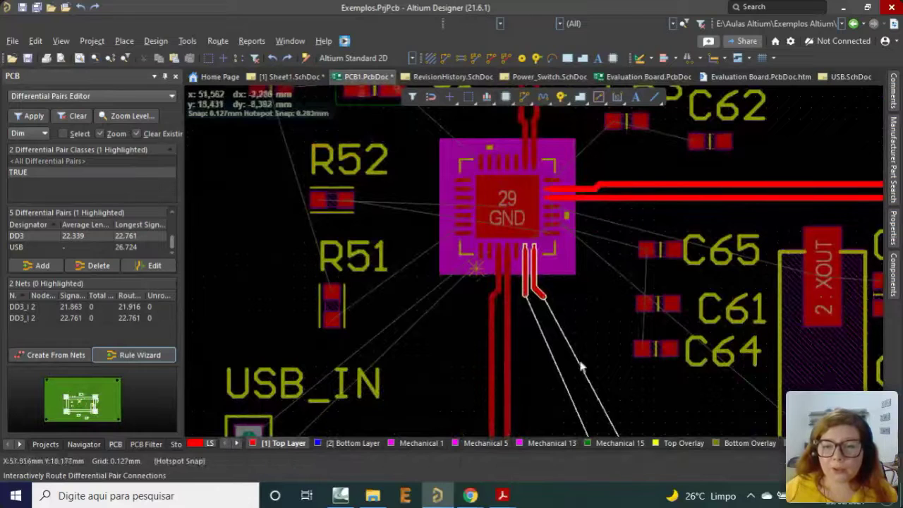
key(Escape)
click(505, 66)
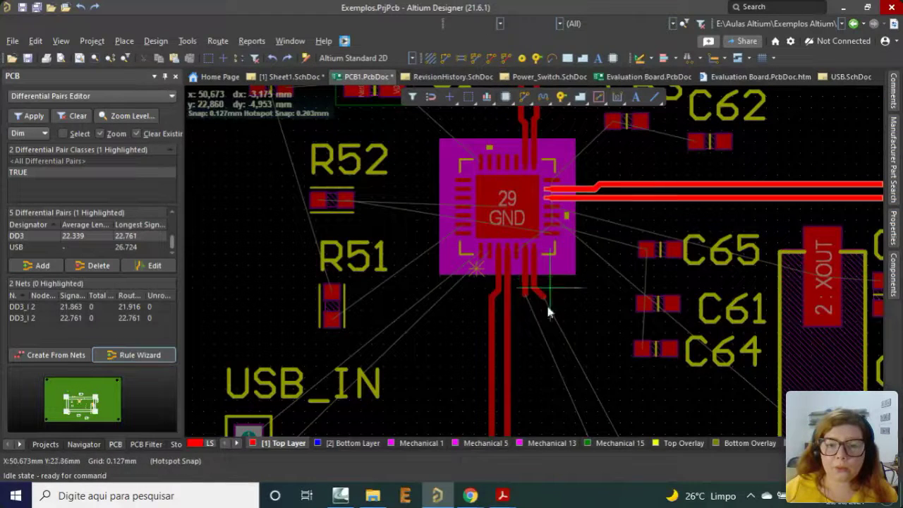
click(531, 254)
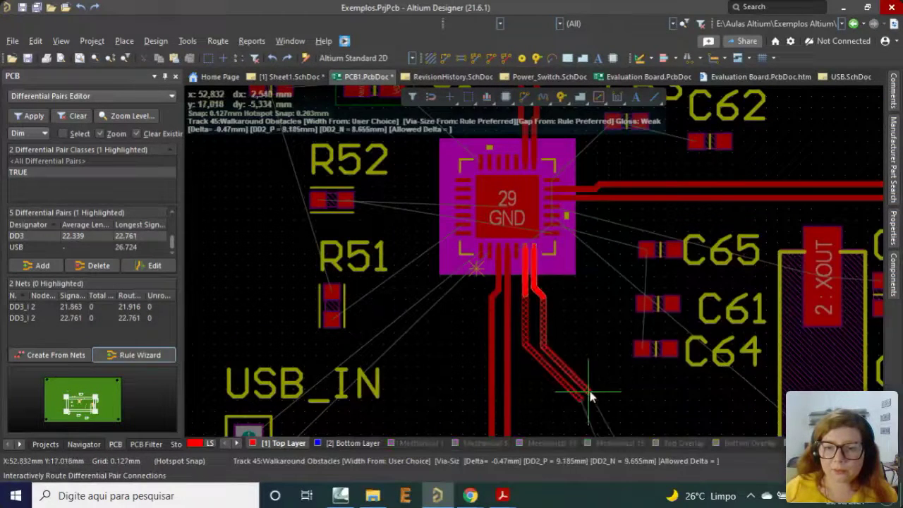
scroll(658, 321, up, 3)
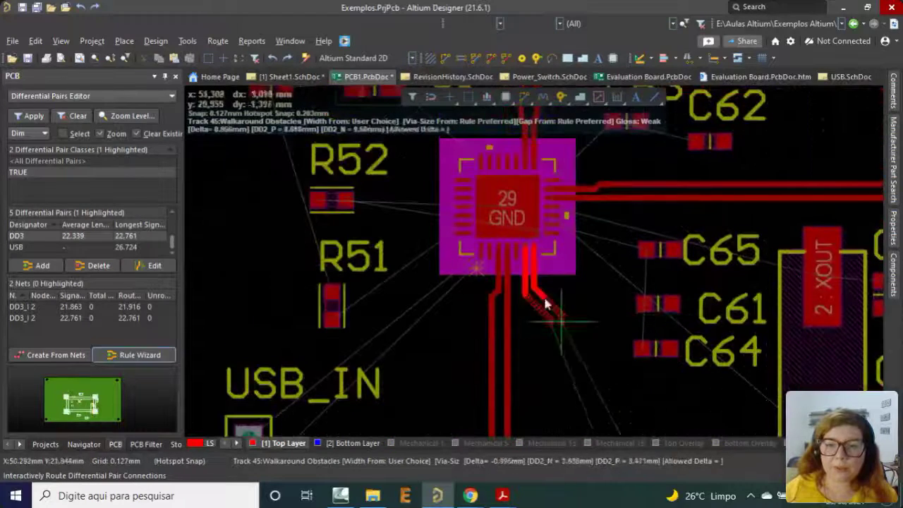
right_click(558, 327)
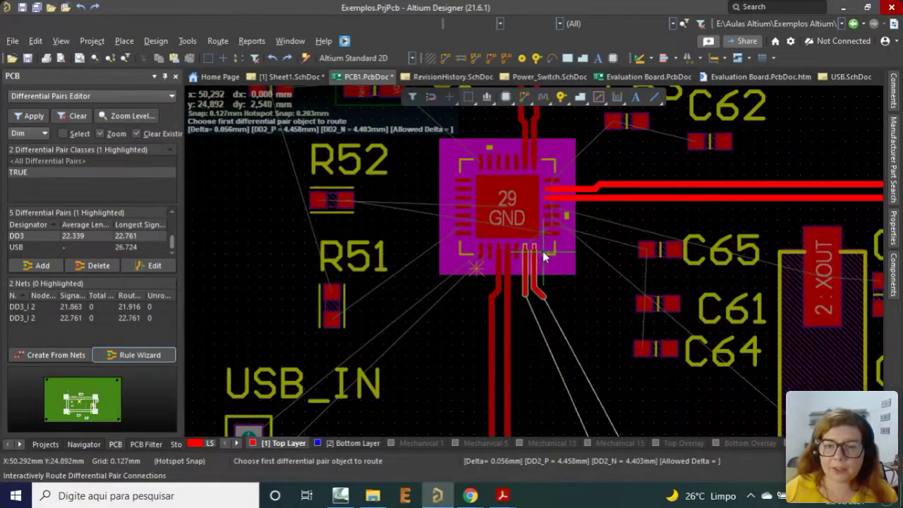
Examine the unrouted DD2 connections between U1 and USB_OUT2 and leave differential pair routing.
ctrl+scroll(532, 268, up, 3)
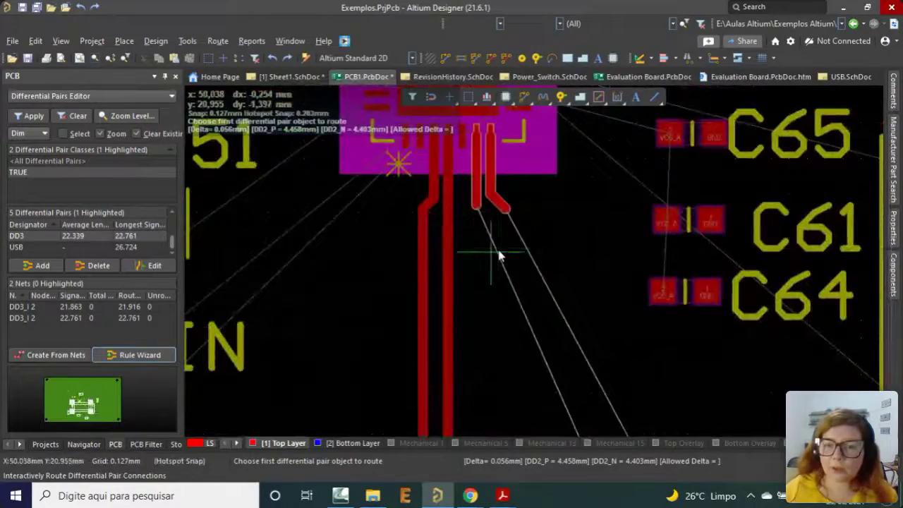
ctrl+scroll(508, 275, down, 3)
ctrl+scroll(513, 311, down, 3)
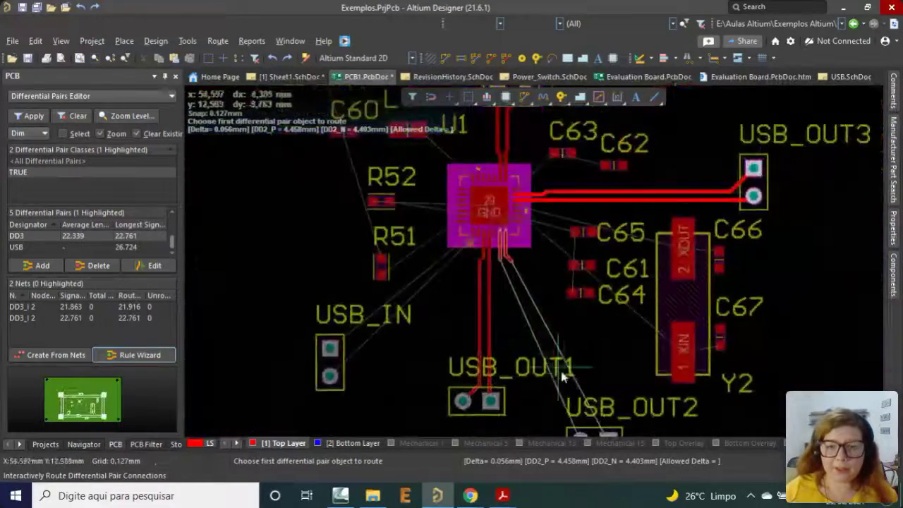
ctrl+scroll(534, 322, up, 2)
ctrl+scroll(513, 319, down, 1)
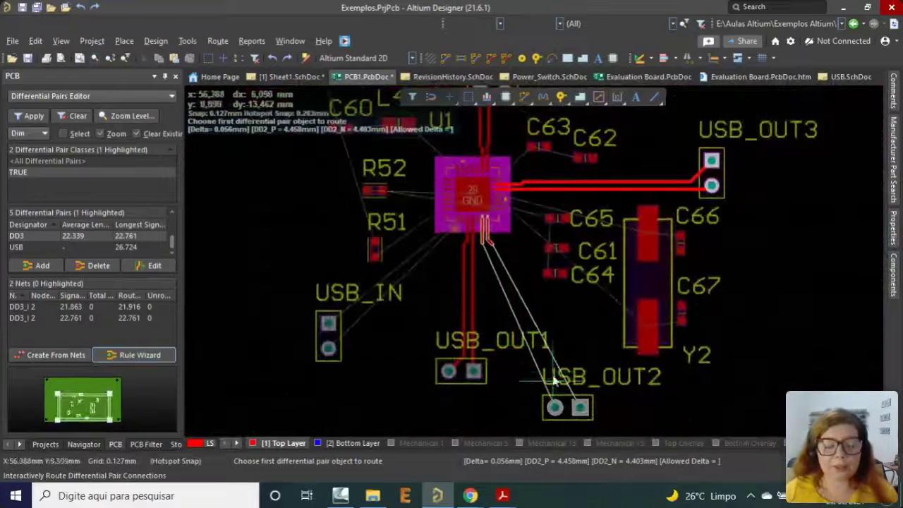
ctrl+scroll(498, 289, down, 3)
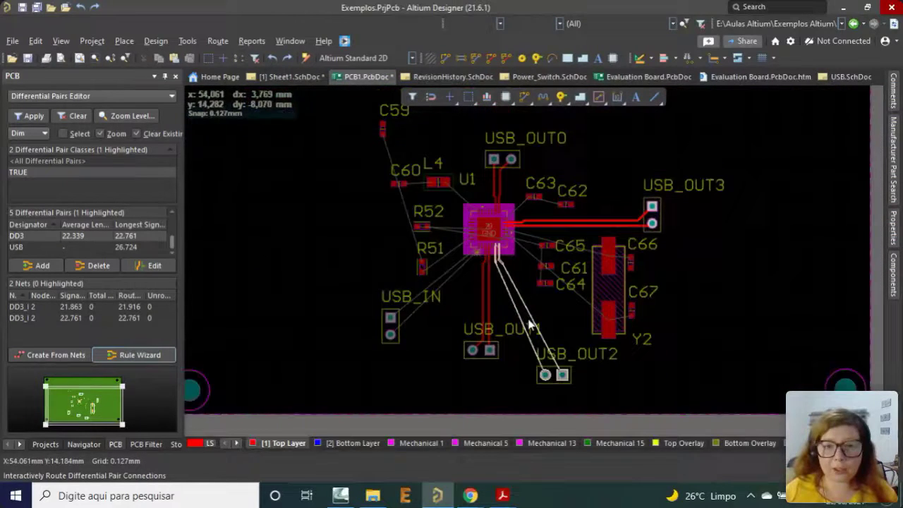
ctrl+scroll(542, 285, down, 2)
key(Escape)
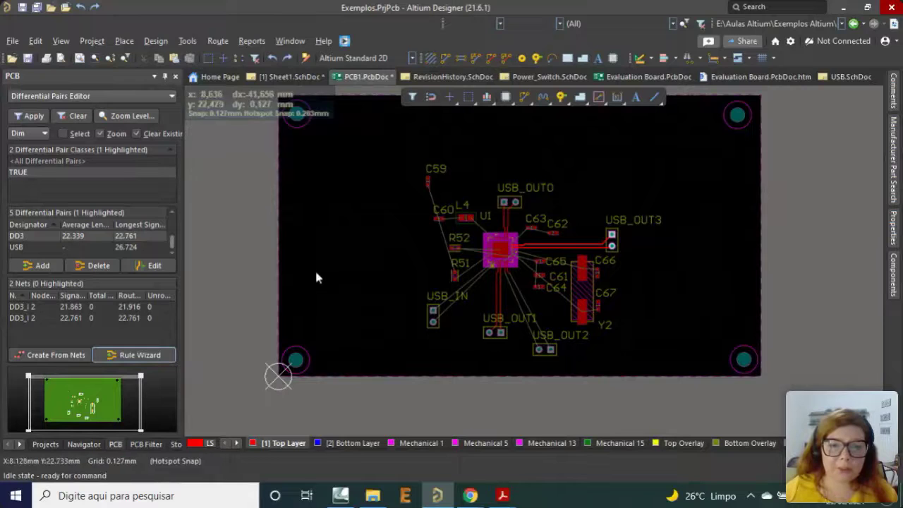
click(187, 41)
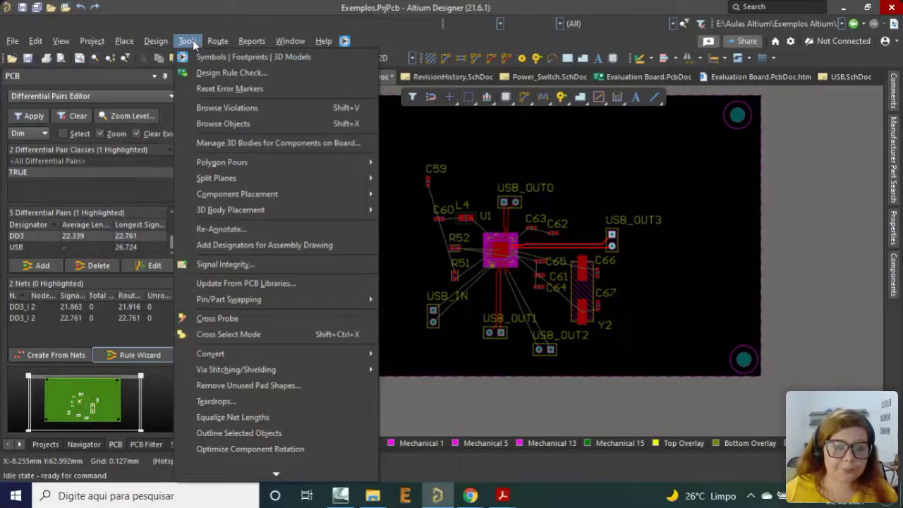
click(848, 232)
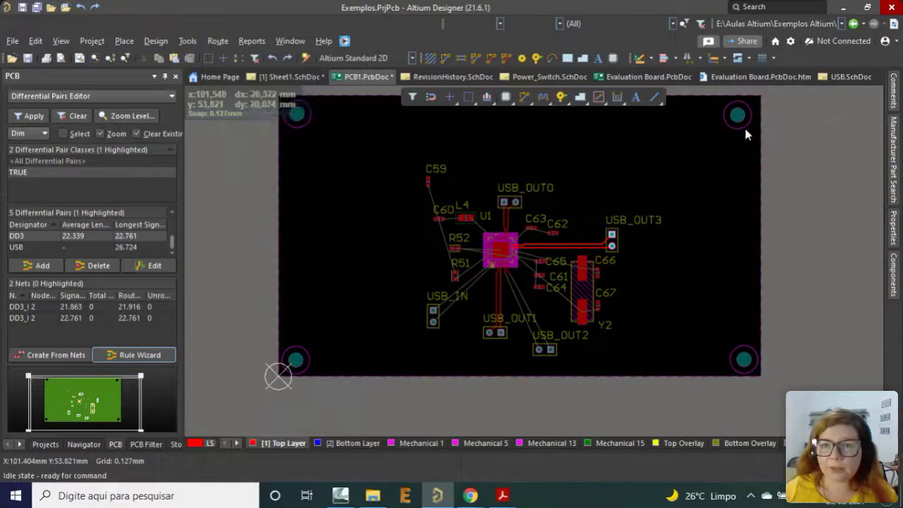
ctrl+scroll(746, 134, up, 2)
click(583, 58)
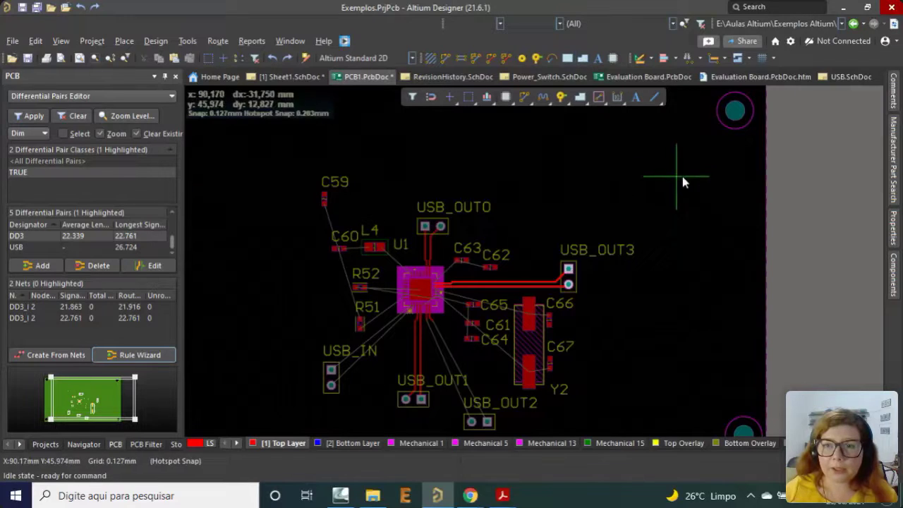
scroll(758, 306, down, 3)
ctrl+scroll(758, 306, up, 1)
right_click(763, 163)
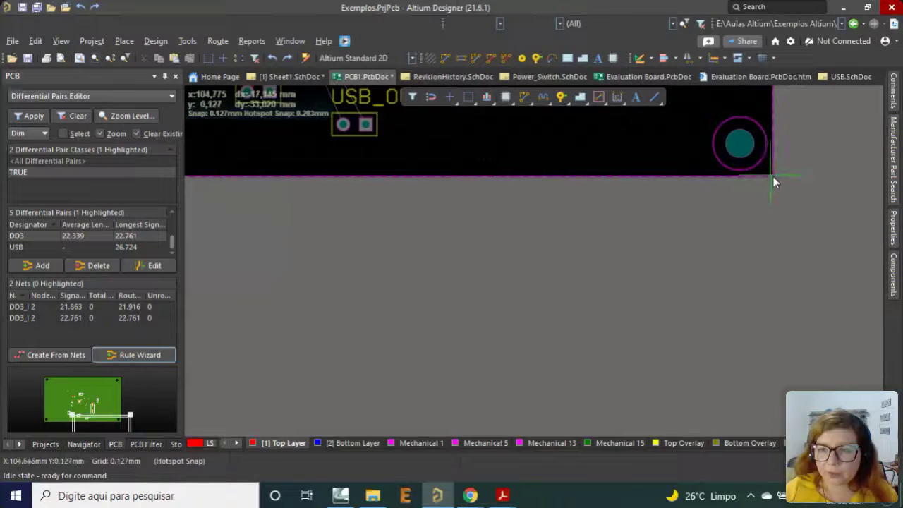
ctrl+scroll(790, 222, down, 3)
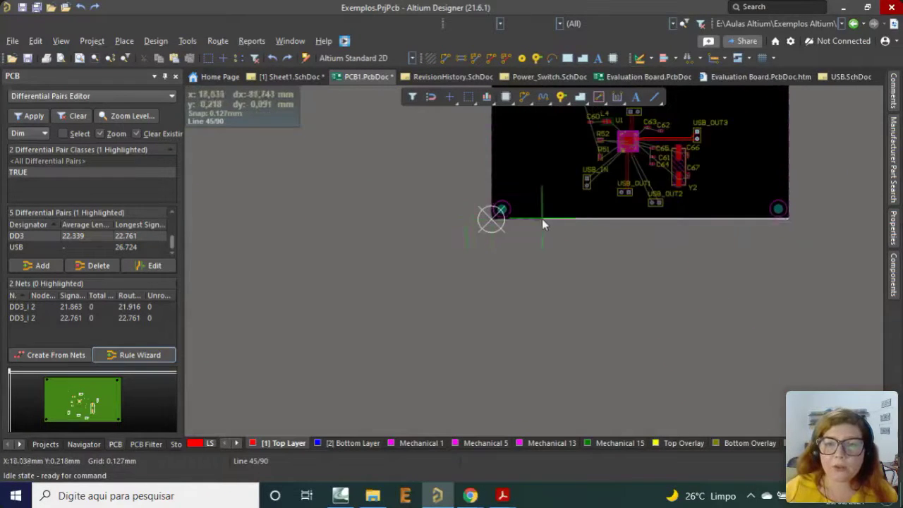
ctrl+scroll(490, 222, up, 5)
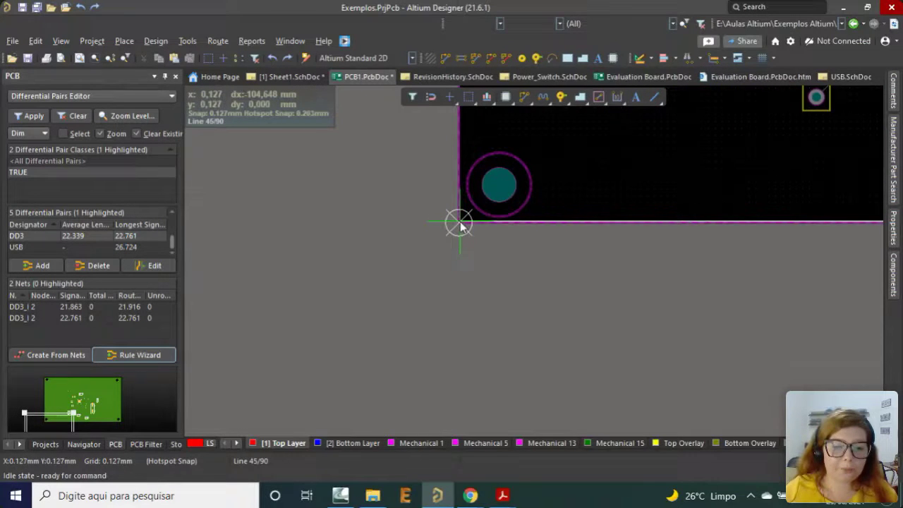
ctrl+scroll(458, 224, down, 4)
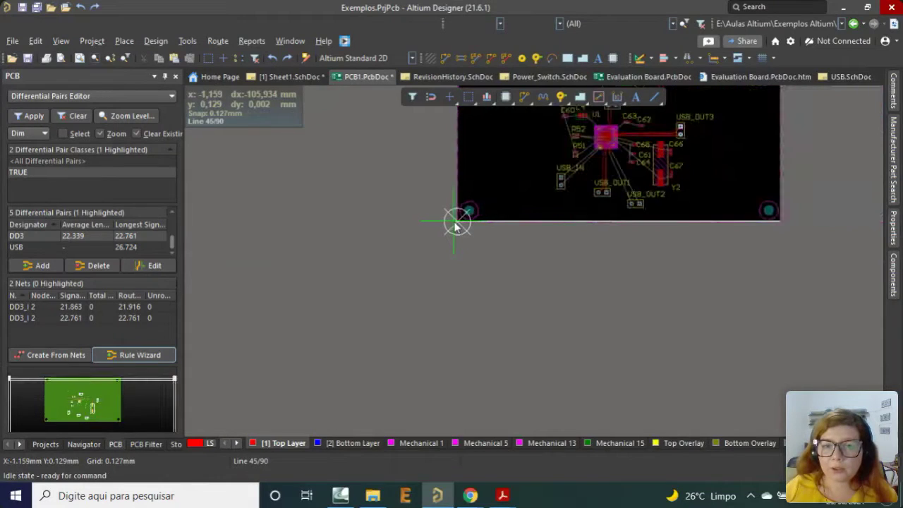
scroll(462, 141, up, 2)
right_click(533, 359)
Restore the shelved polygon pour on the board.
ctrl+scroll(782, 273, up, 2)
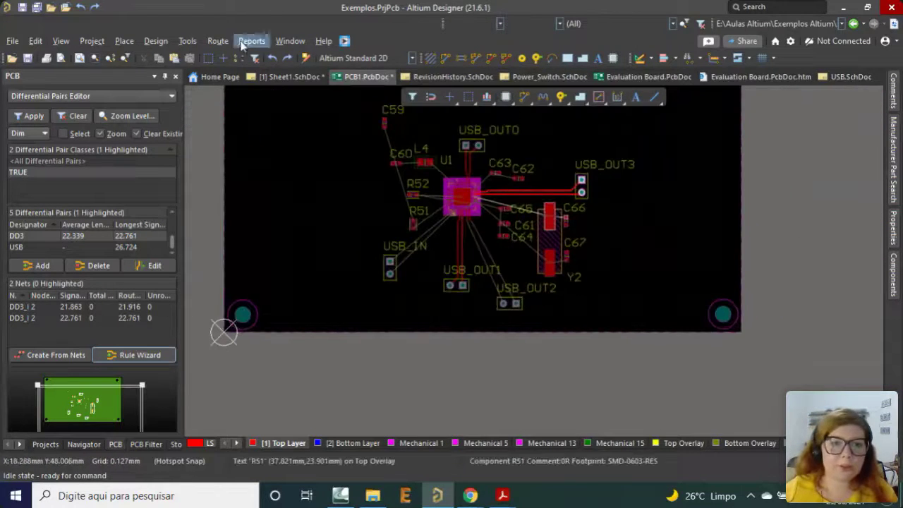
click(189, 43)
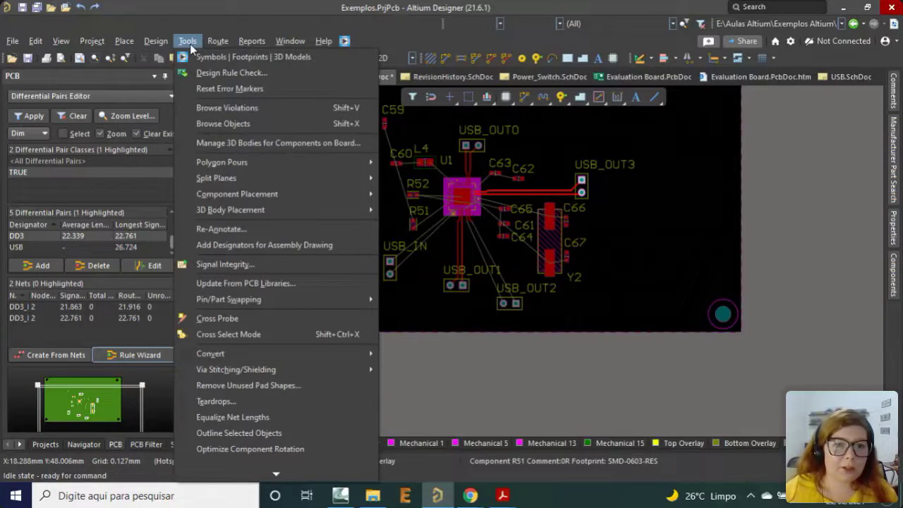
mouse_move(254, 161)
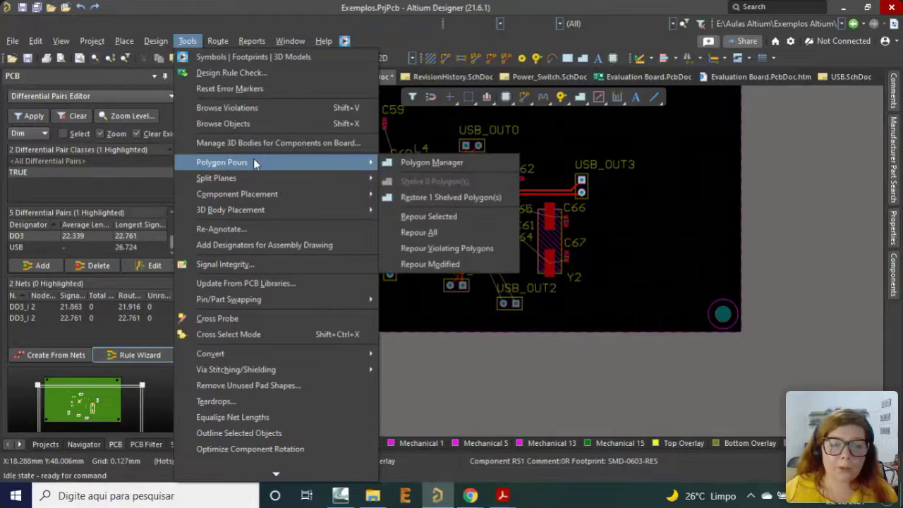
click(420, 200)
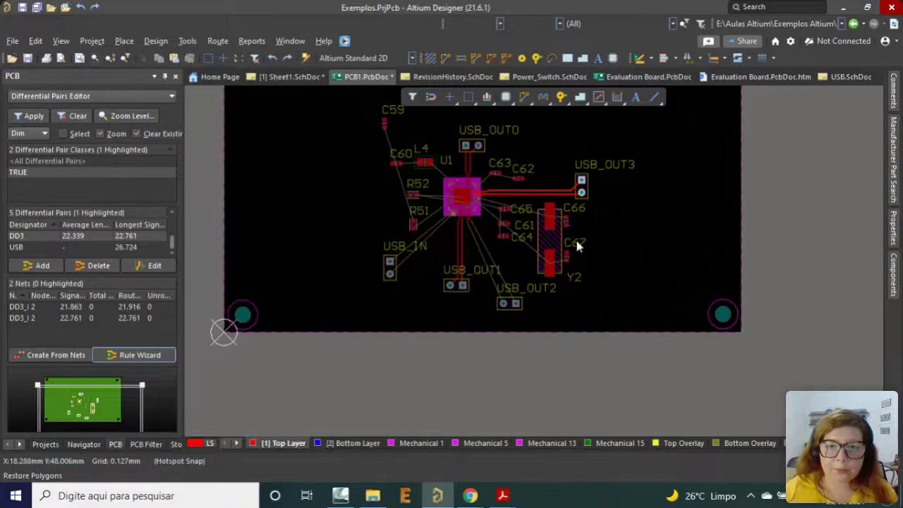
Examine the top-layer GND polygon's pour properties, including the island and neck removal settings, and leave them unmodified.
ctrl+scroll(523, 367, down, 2)
ctrl+scroll(551, 296, up, 3)
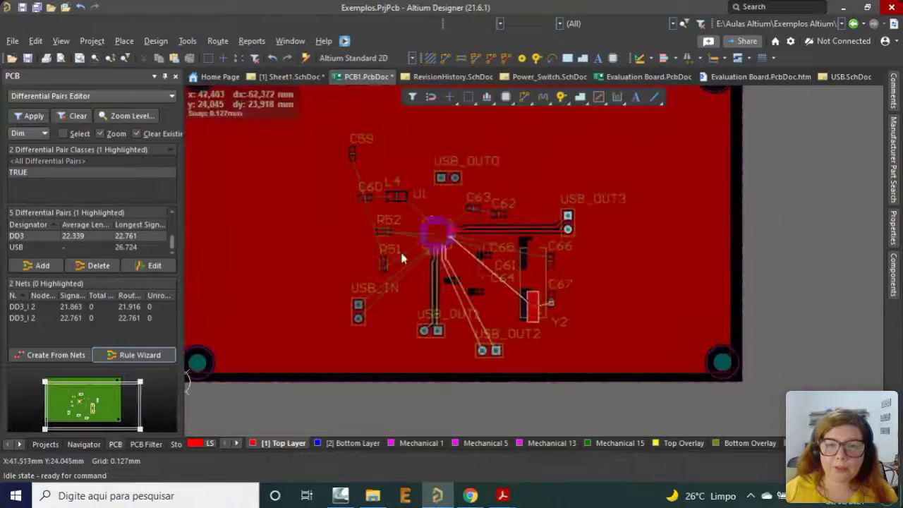
ctrl+scroll(446, 326, up, 3)
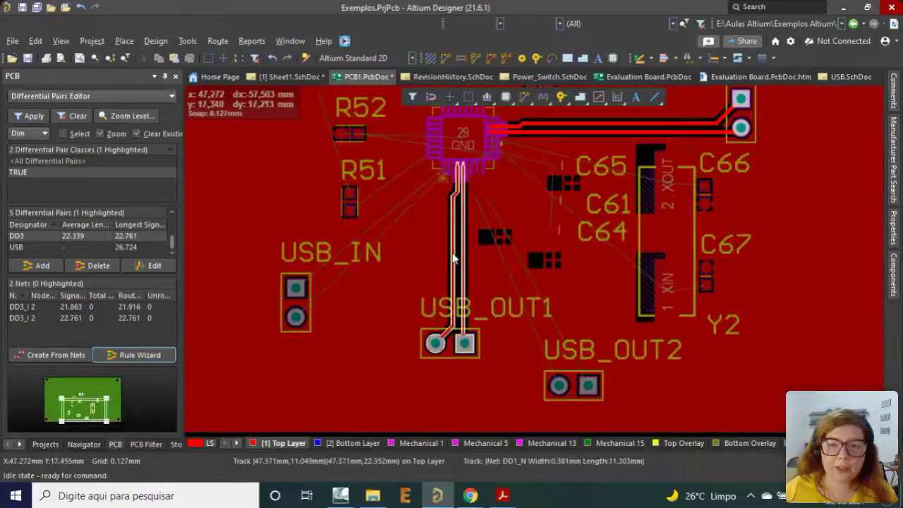
ctrl+scroll(455, 256, up, 2)
double_click(435, 262)
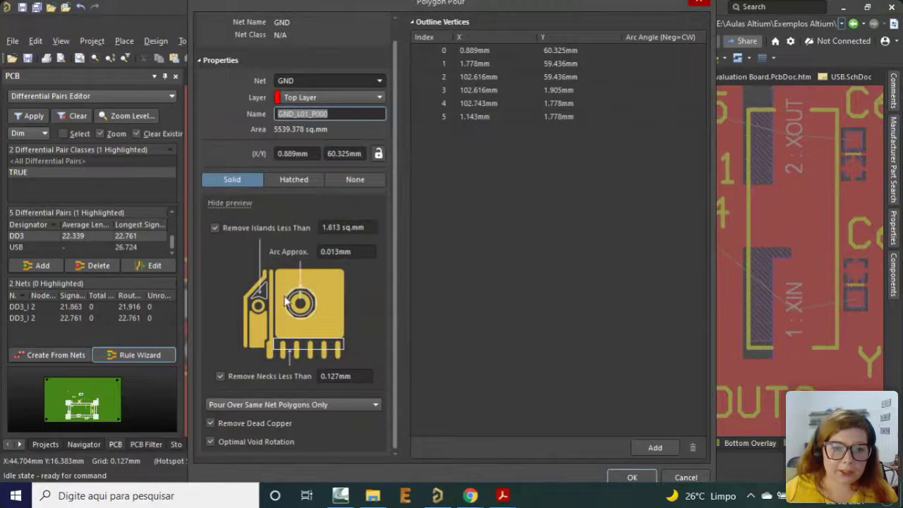
click(337, 227)
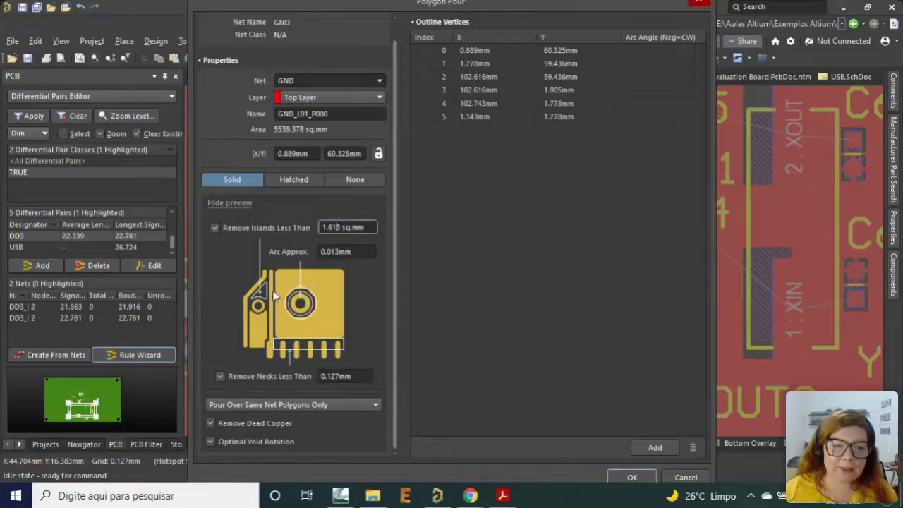
scroll(252, 300, up, 1)
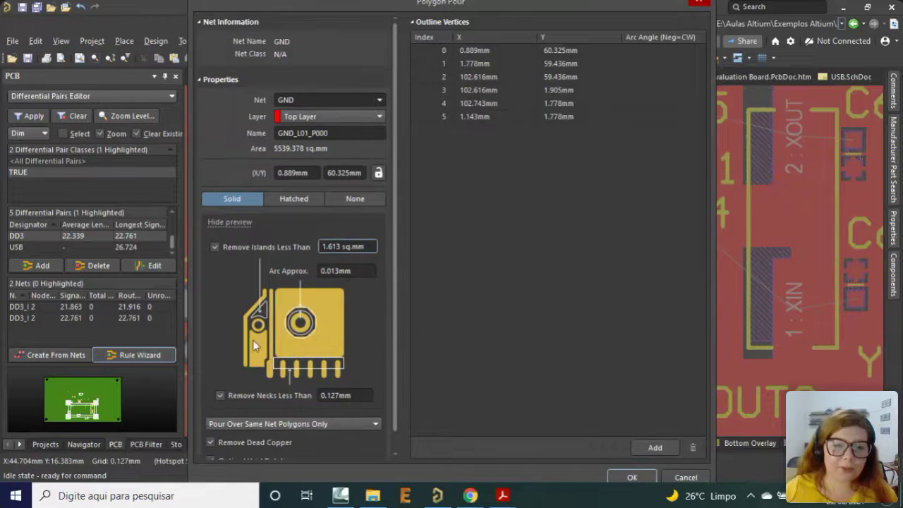
scroll(260, 423, down, 1)
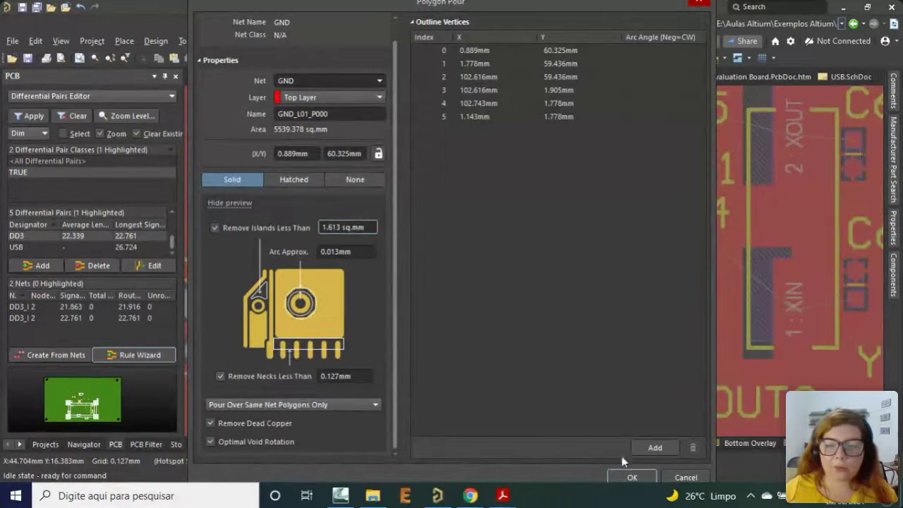
click(685, 477)
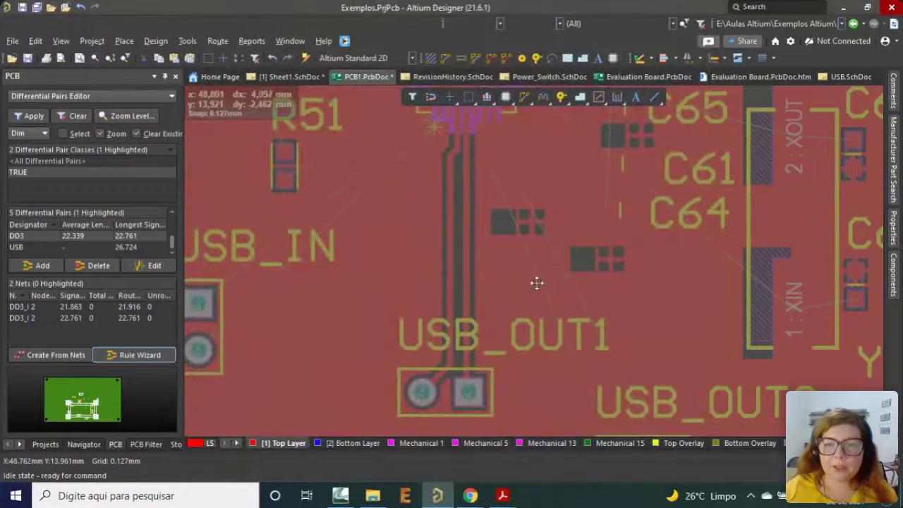
Examine the gap between the GND polygon and the board outline along the edges and corners.
ctrl+scroll(535, 282, down, 3)
ctrl+scroll(243, 324, down, 1)
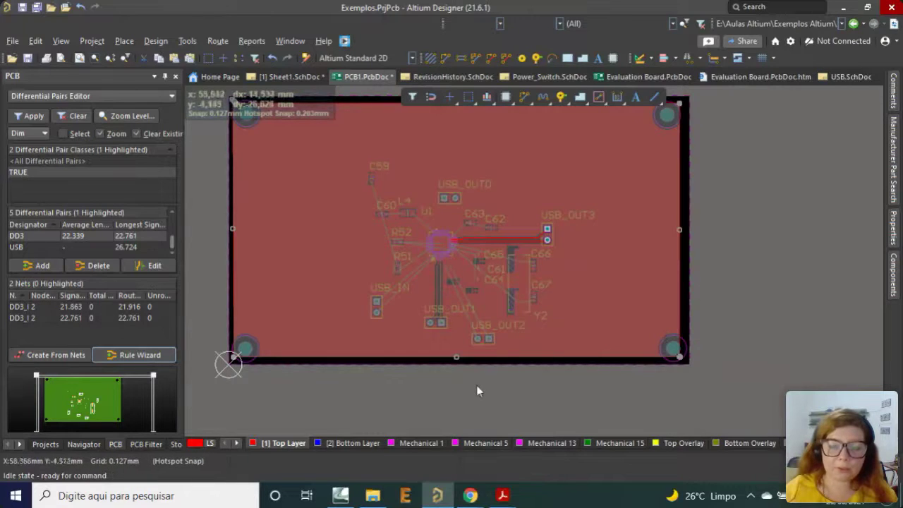
ctrl+scroll(538, 324, up, 2)
ctrl+scroll(706, 357, down, 2)
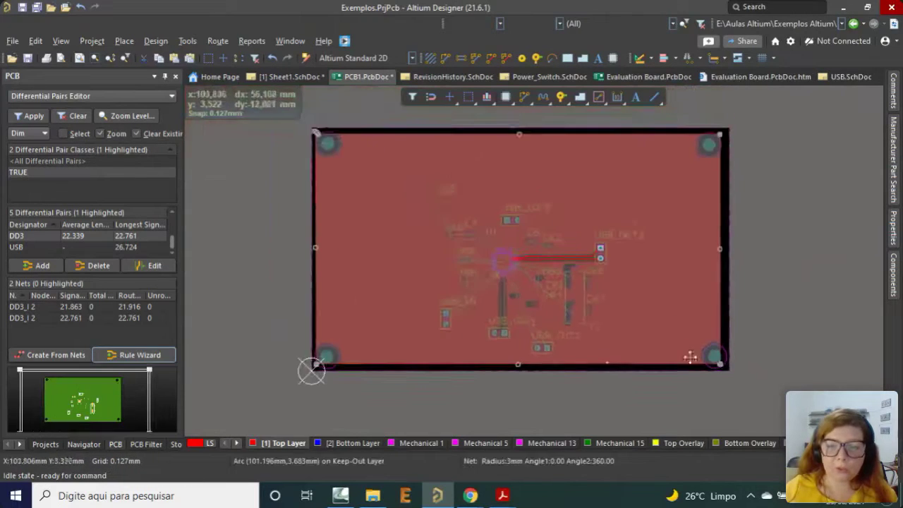
ctrl+scroll(314, 364, up, 2)
ctrl+scroll(312, 311, down, 3)
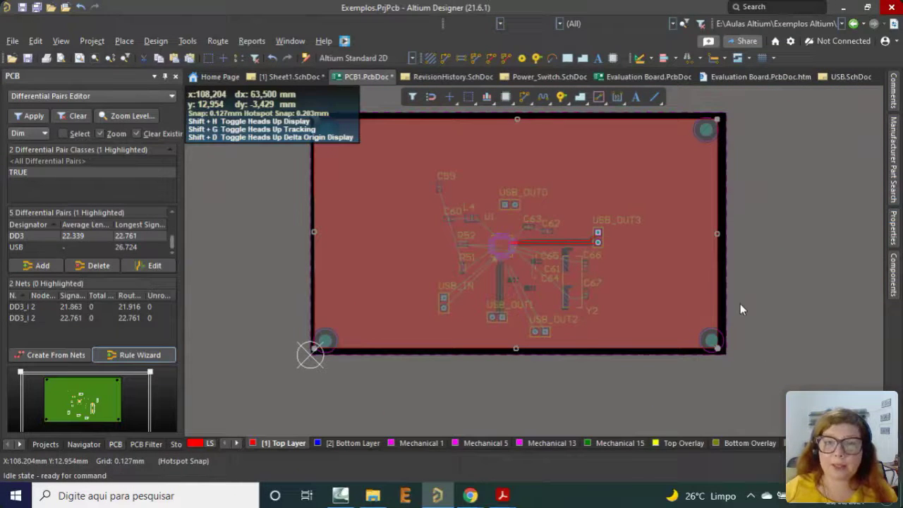
ctrl+scroll(296, 257, up, 2)
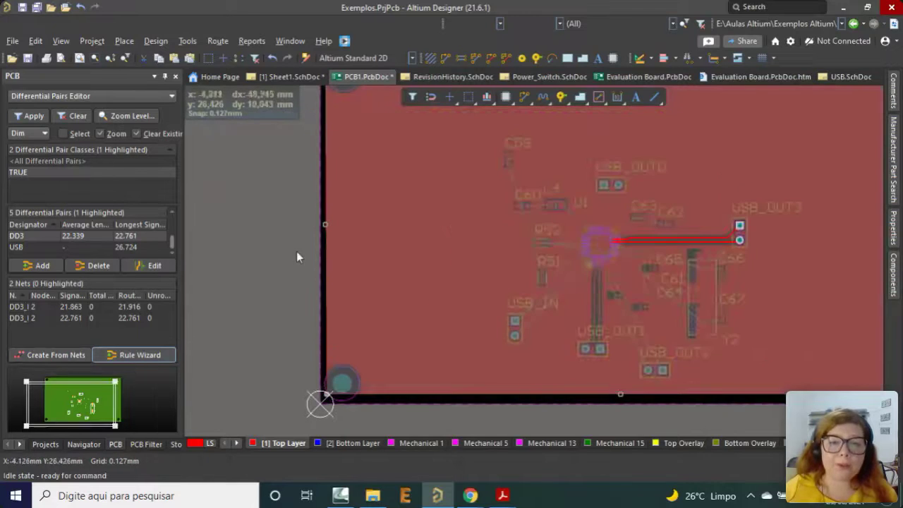
ctrl+scroll(321, 261, up, 1)
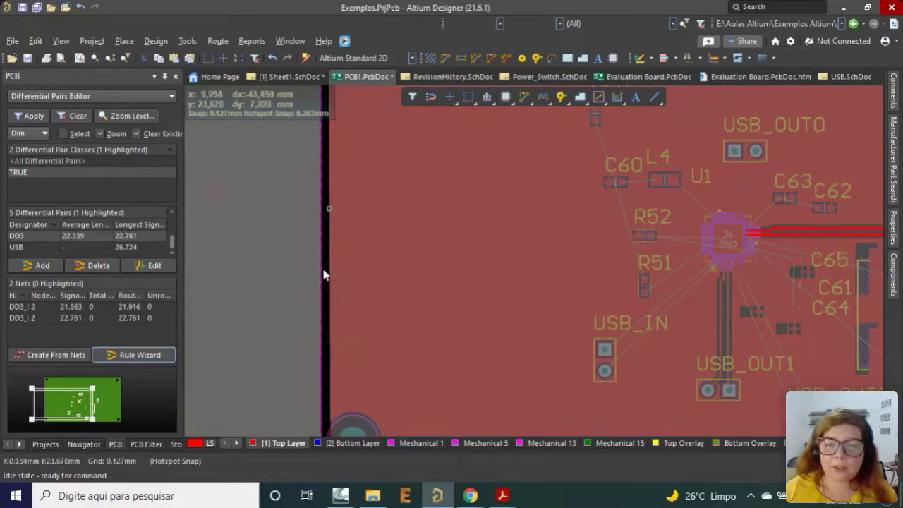
ctrl+scroll(325, 252, up, 1)
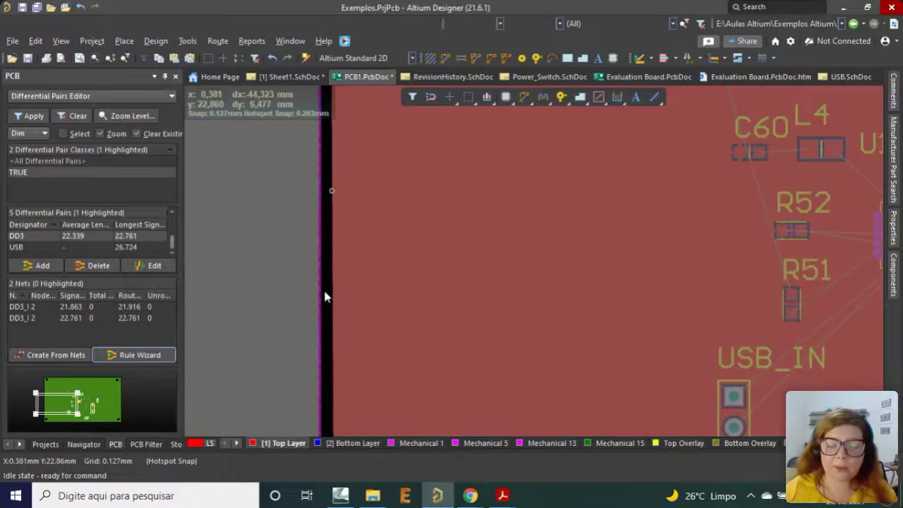
ctrl+scroll(321, 296, down, 5)
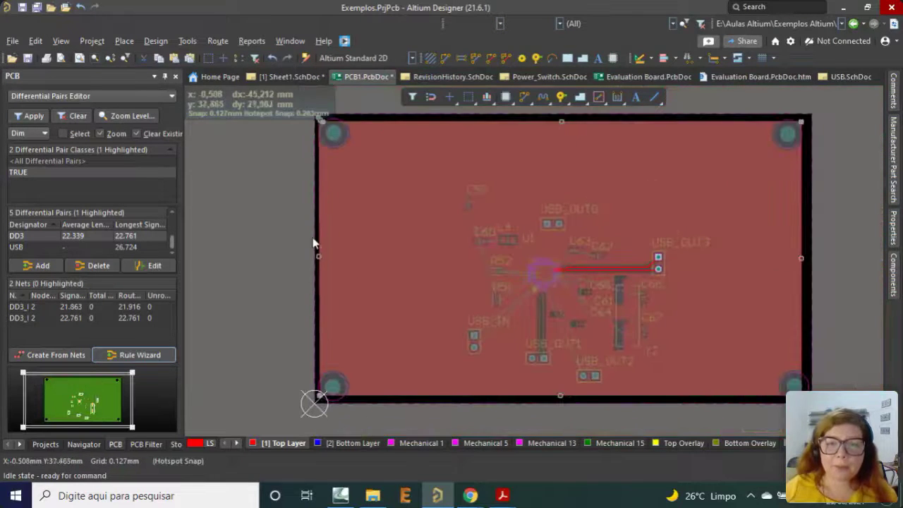
ctrl+scroll(317, 303, up, 2)
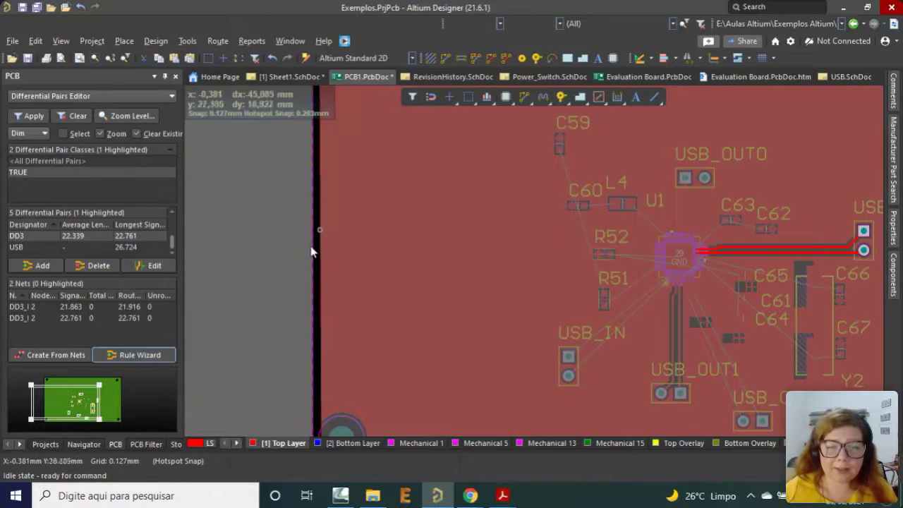
ctrl+scroll(306, 288, down, 2)
ctrl+scroll(317, 282, down, 1)
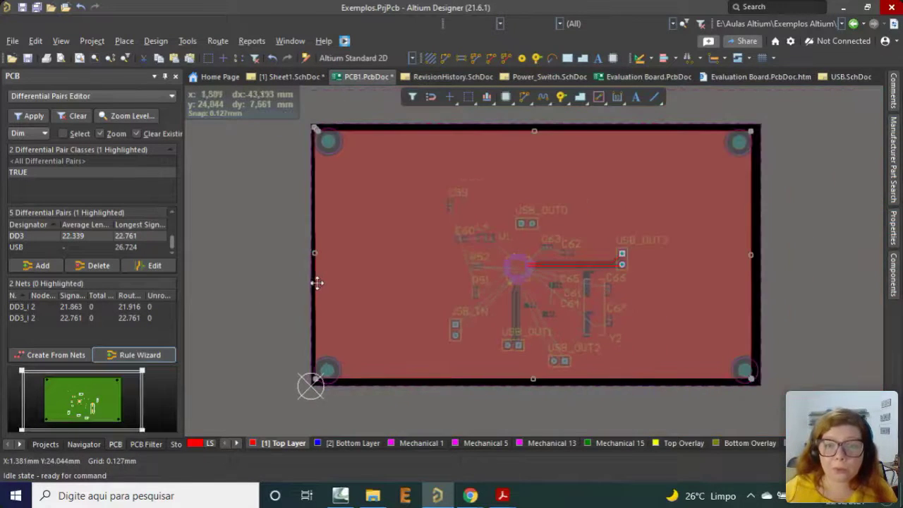
ctrl+scroll(316, 282, up, 3)
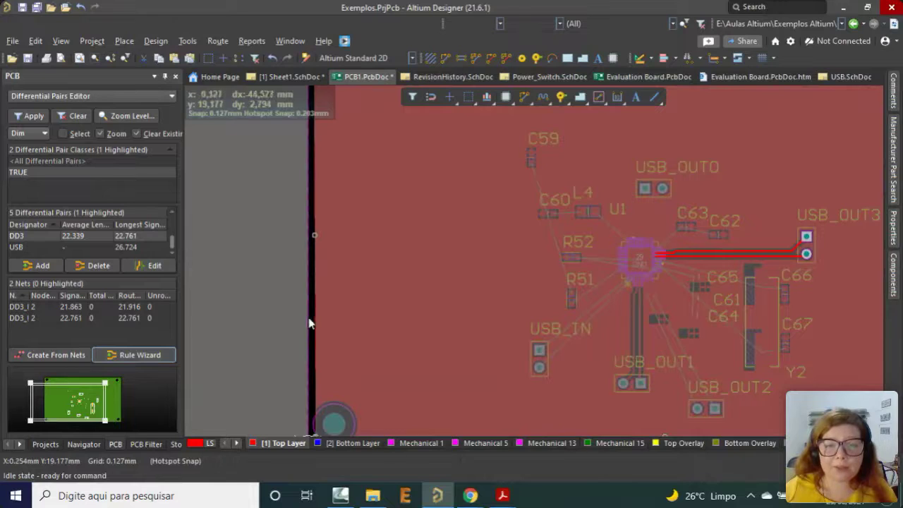
ctrl+scroll(272, 319, down, 2)
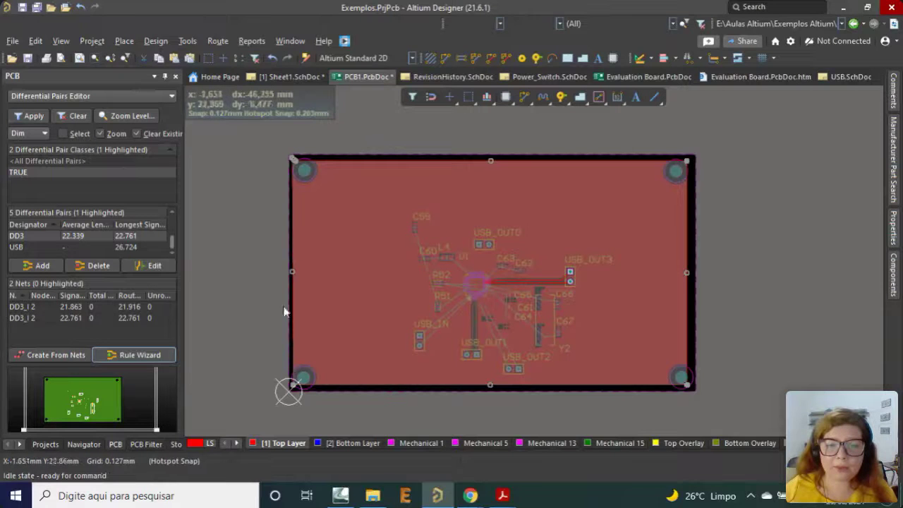
ctrl+scroll(304, 307, up, 1)
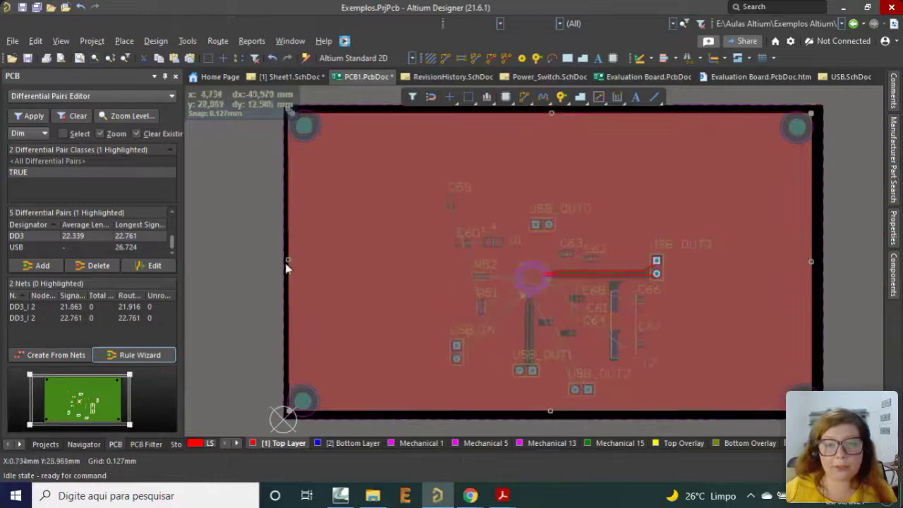
ctrl+scroll(289, 282, down, 2)
ctrl+scroll(535, 402, up, 2)
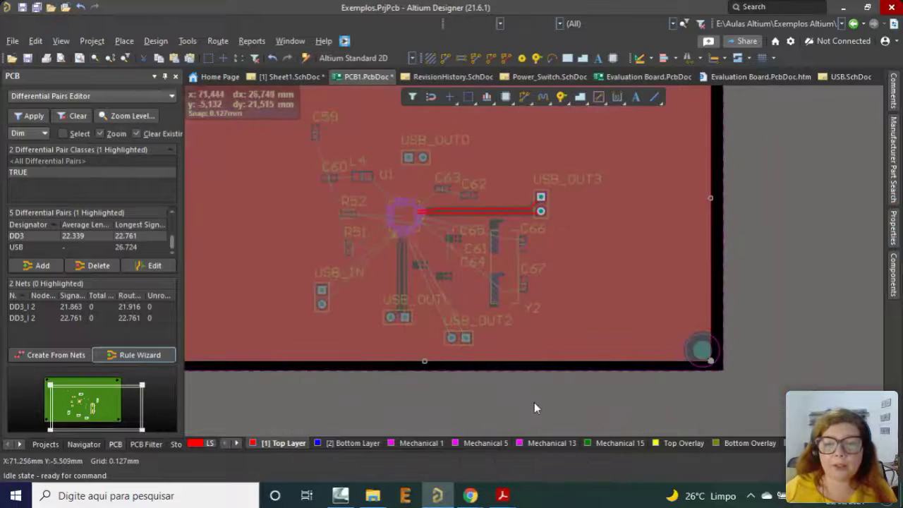
ctrl+scroll(578, 275, up, 2)
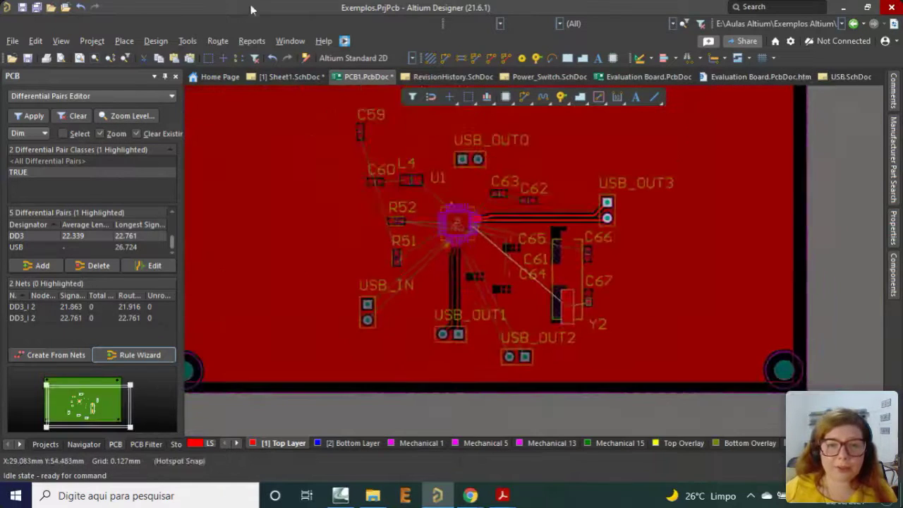
Repour all polygons on the board.
click(186, 43)
mouse_move(317, 162)
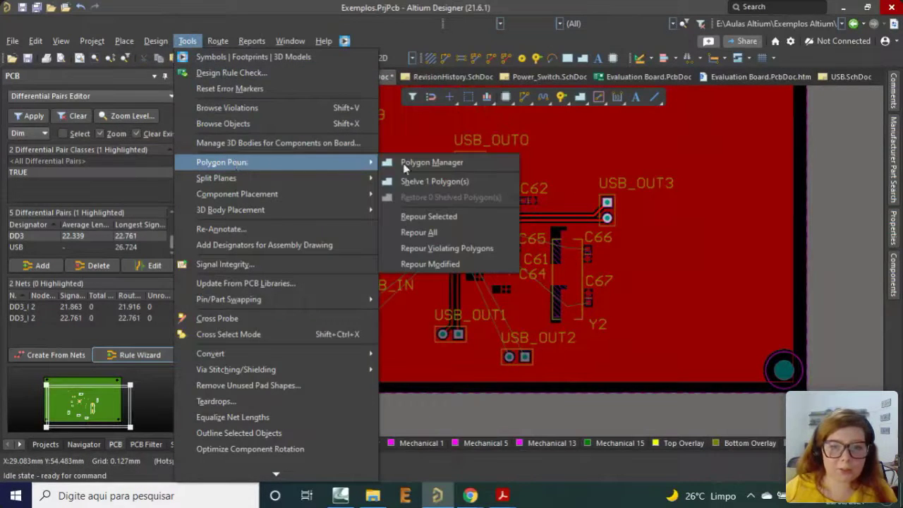
click(439, 235)
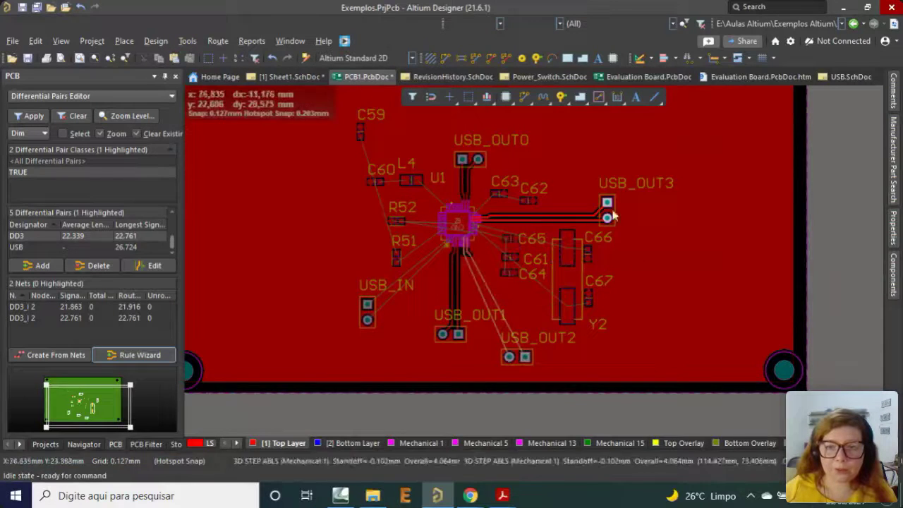
ctrl+scroll(546, 256, down, 2)
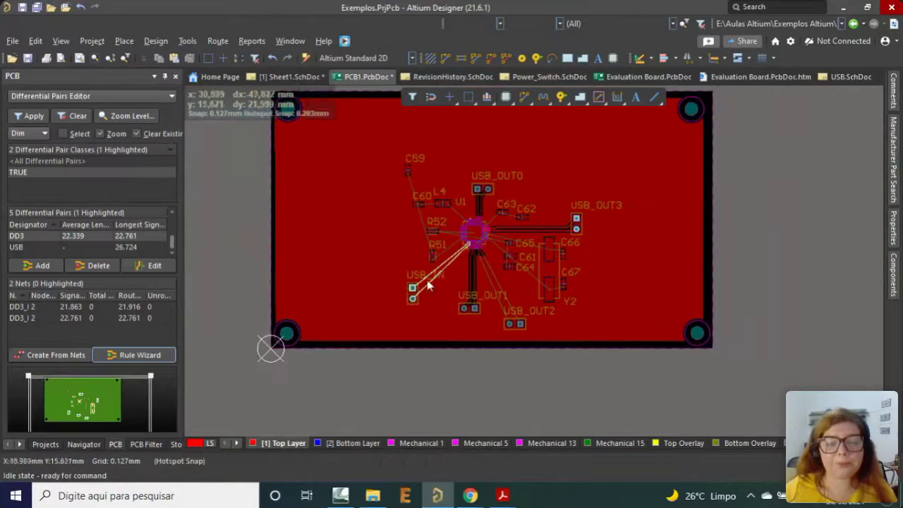
Copy the top-layer GND polygon with a reference point at the board's origin corner and paste the duplicate at that corner.
click(358, 275)
key(ctrl+c)
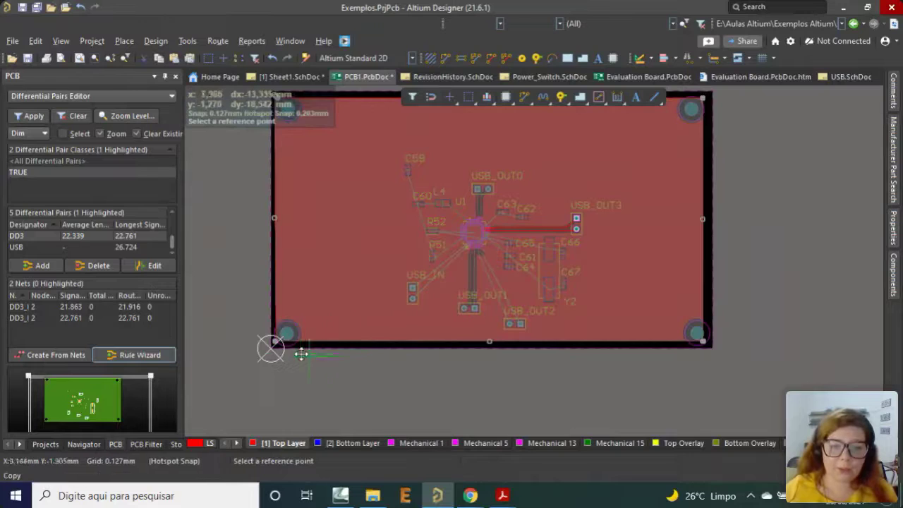
ctrl+scroll(271, 348, up, 2)
ctrl+scroll(270, 349, up, 3)
click(271, 336)
ctrl+scroll(303, 385, down, 3)
key(ctrl+v)
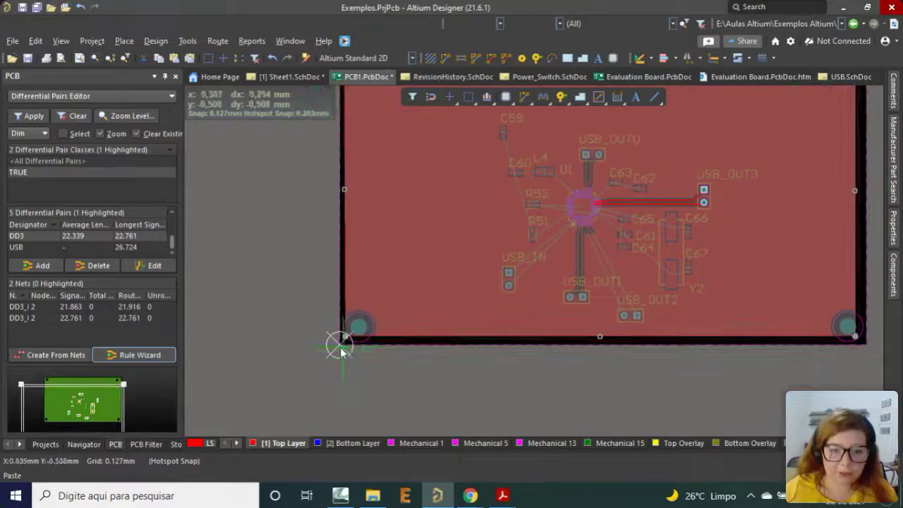
ctrl+scroll(339, 346, up, 3)
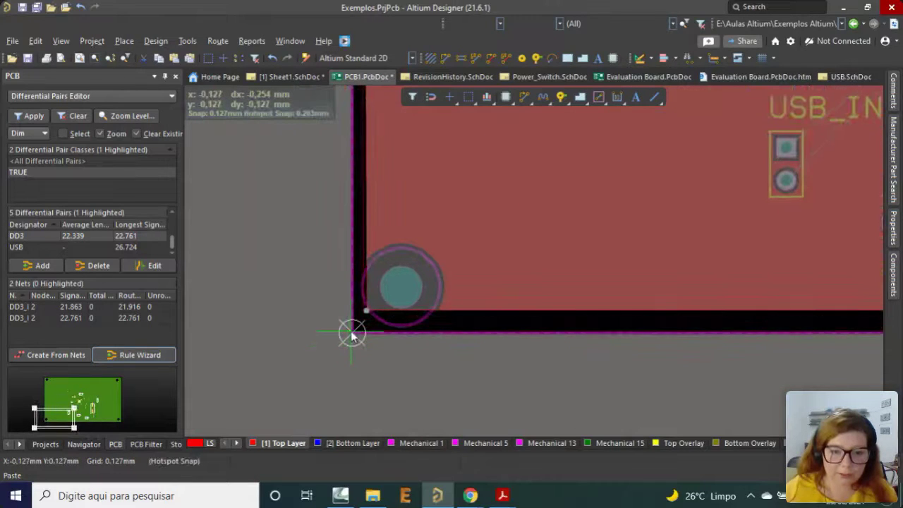
ctrl+scroll(335, 332, down, 2)
click(332, 333)
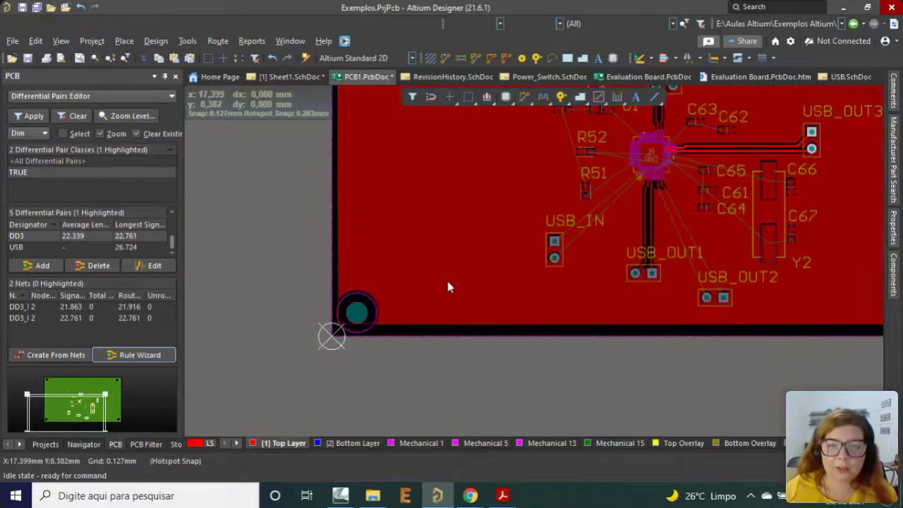
ctrl+scroll(292, 317, down, 2)
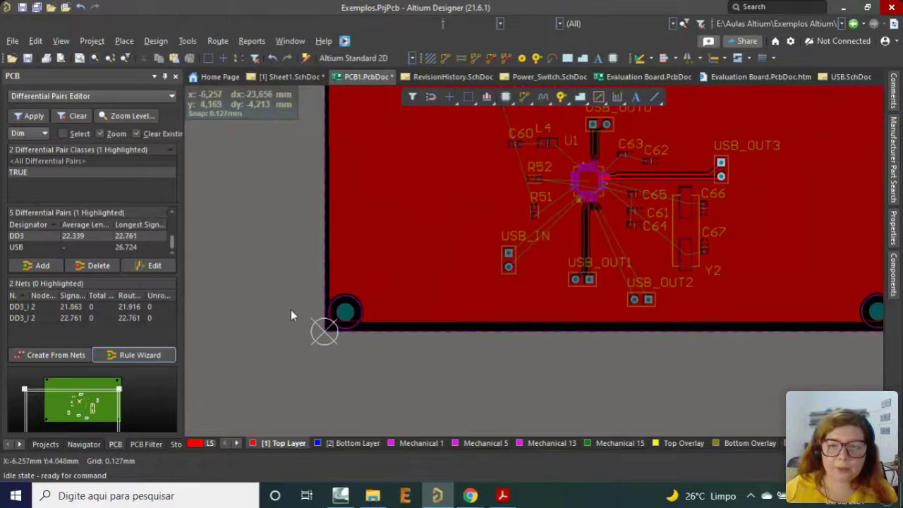
Assign the pasted no-net polygon to the GND net and move it to the Bottom Layer.
click(403, 274)
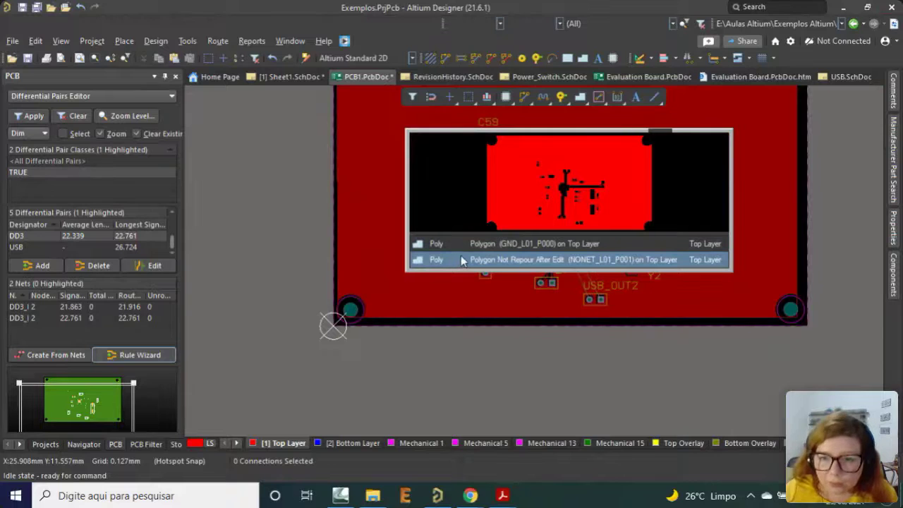
click(513, 261)
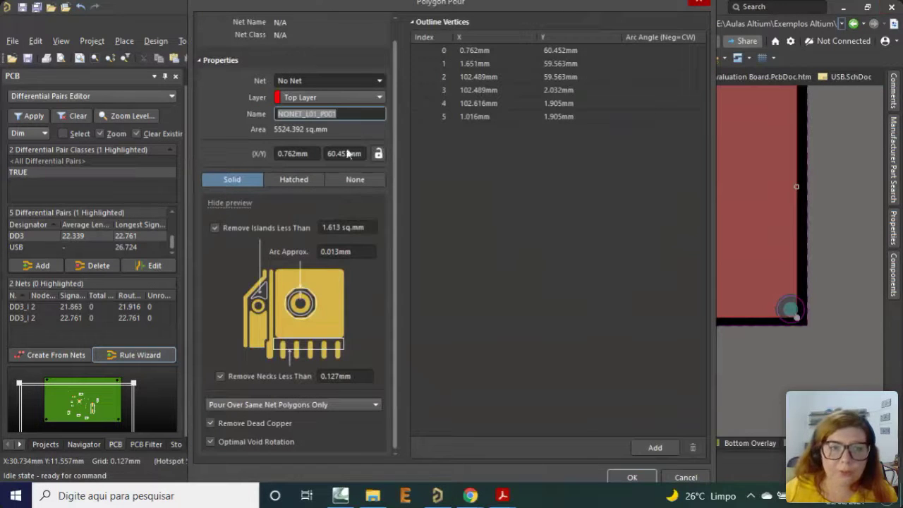
click(380, 82)
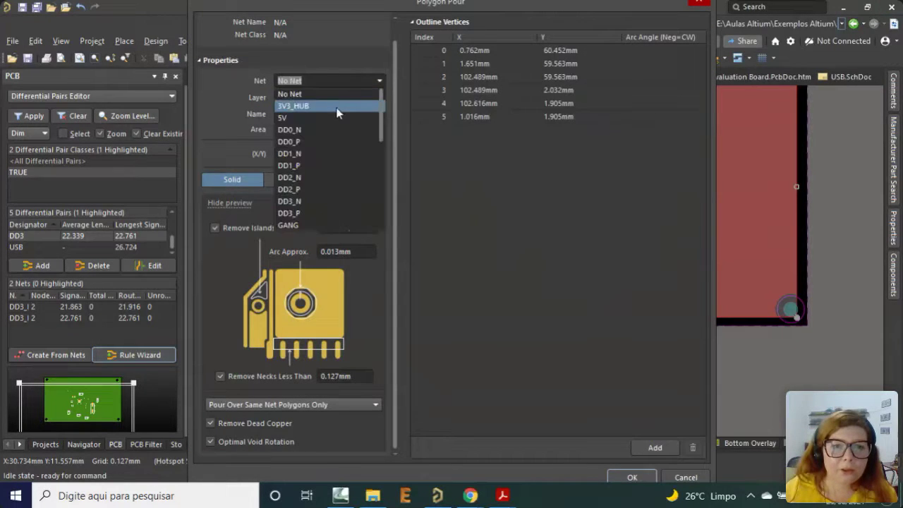
text(g)
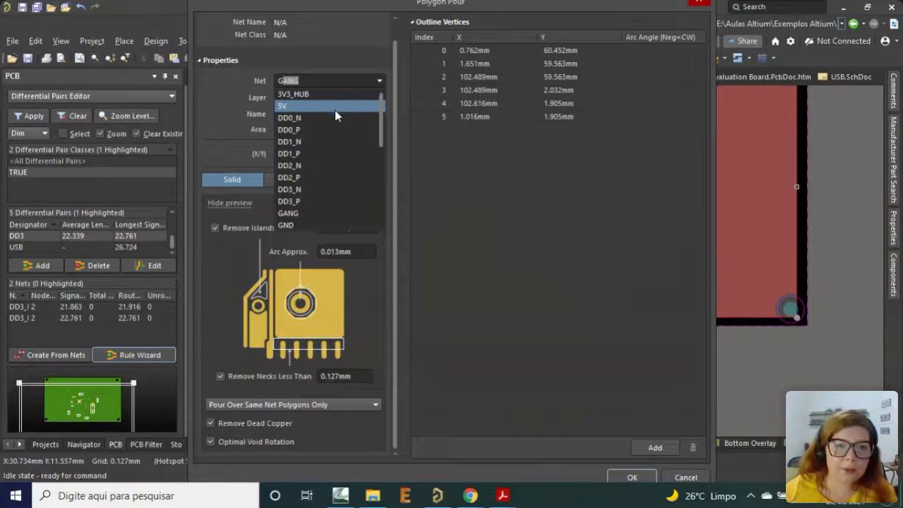
click(298, 202)
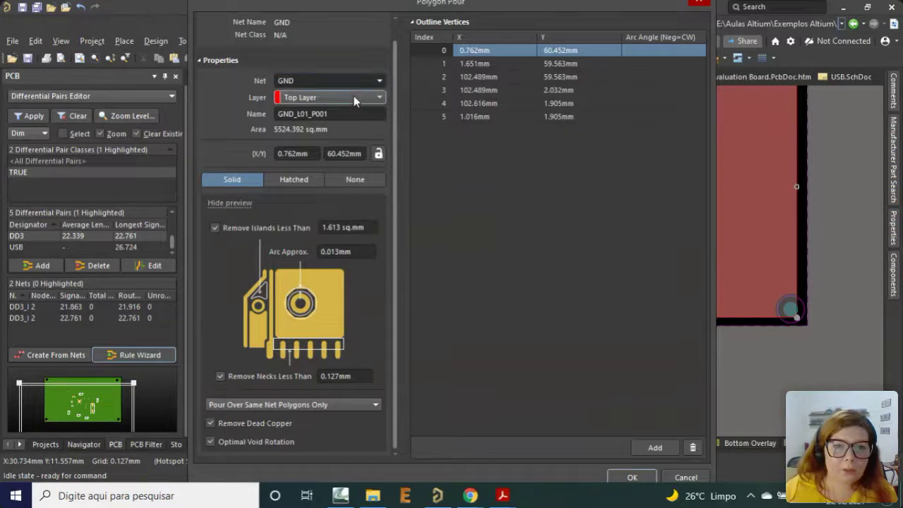
click(381, 97)
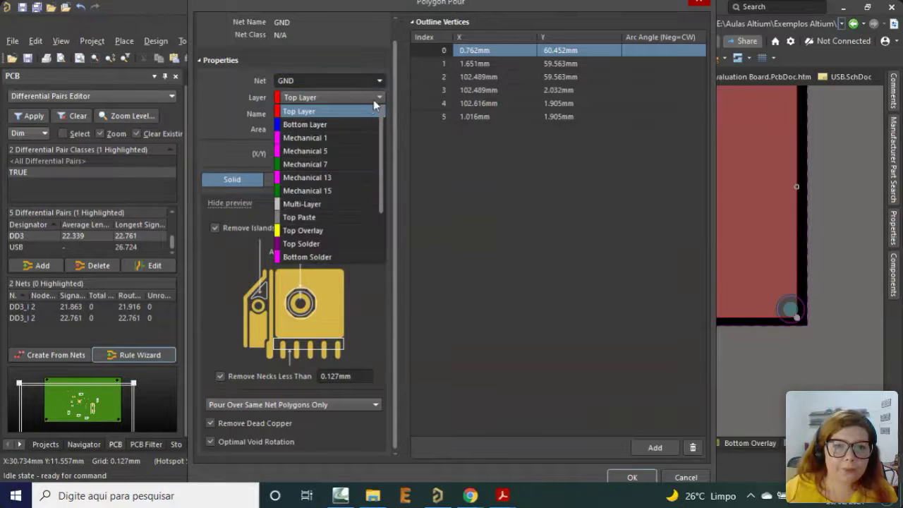
click(339, 125)
click(633, 478)
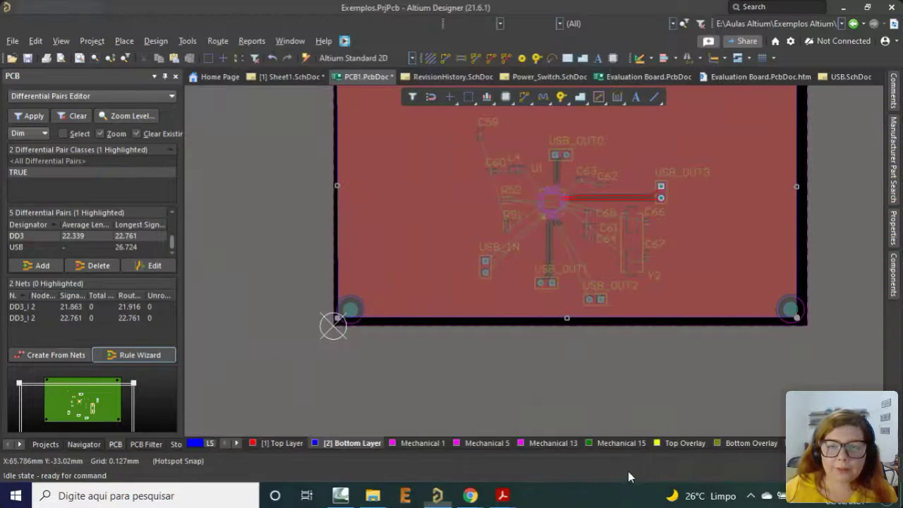
Repour all polygons on the board and make the Top Layer active.
ctrl+scroll(309, 303, down, 2)
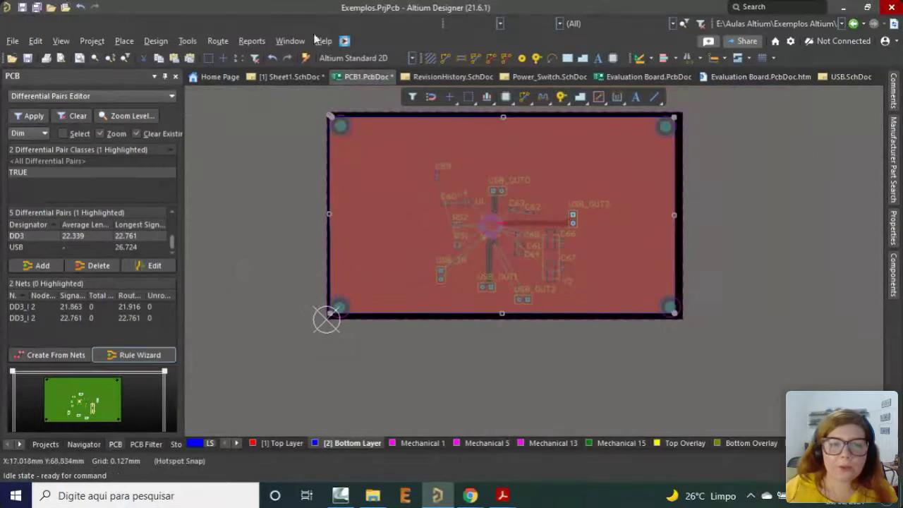
click(187, 41)
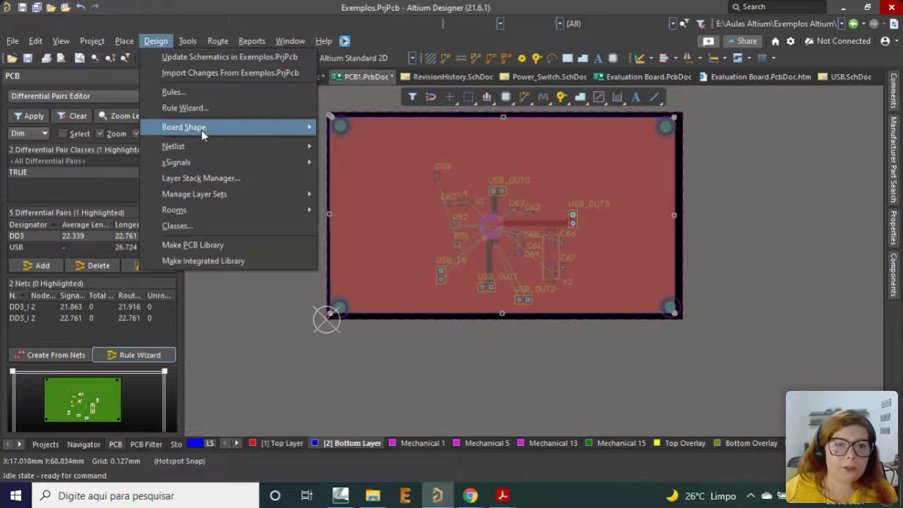
mouse_move(187, 41)
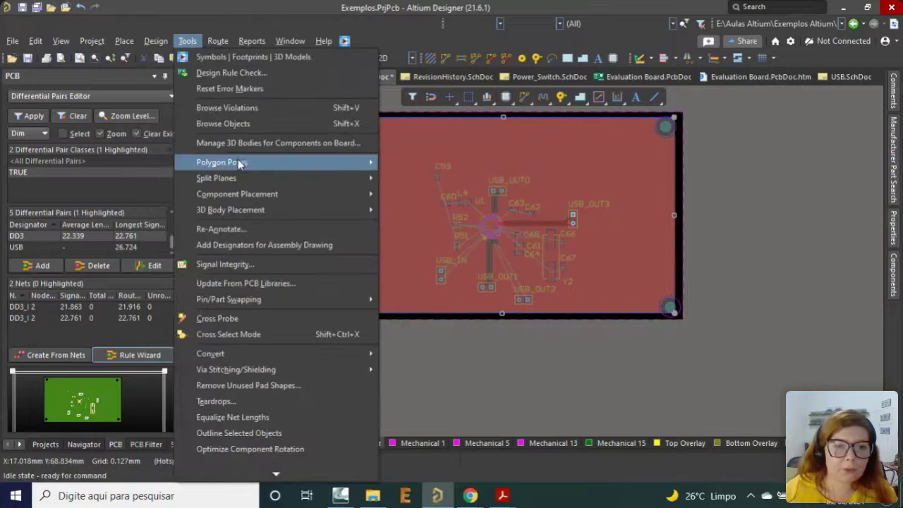
mouse_move(237, 163)
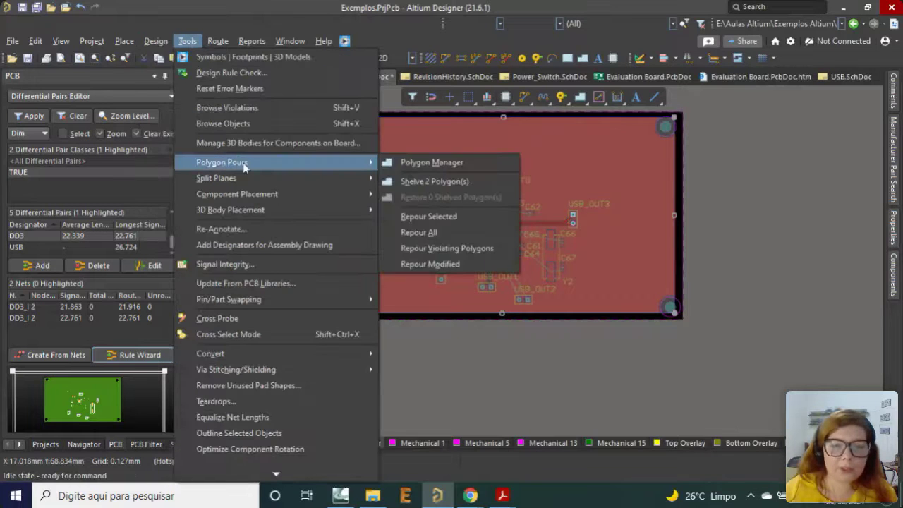
click(424, 233)
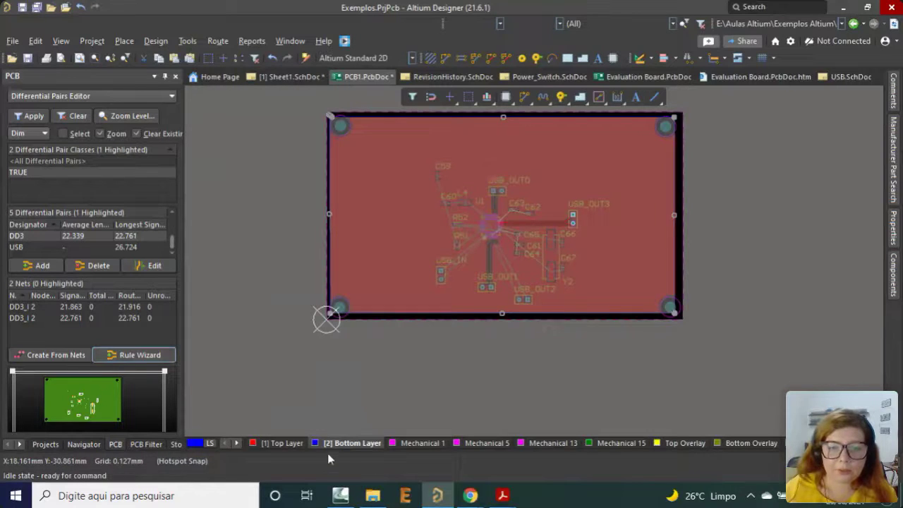
ctrl+scroll(467, 296, up, 2)
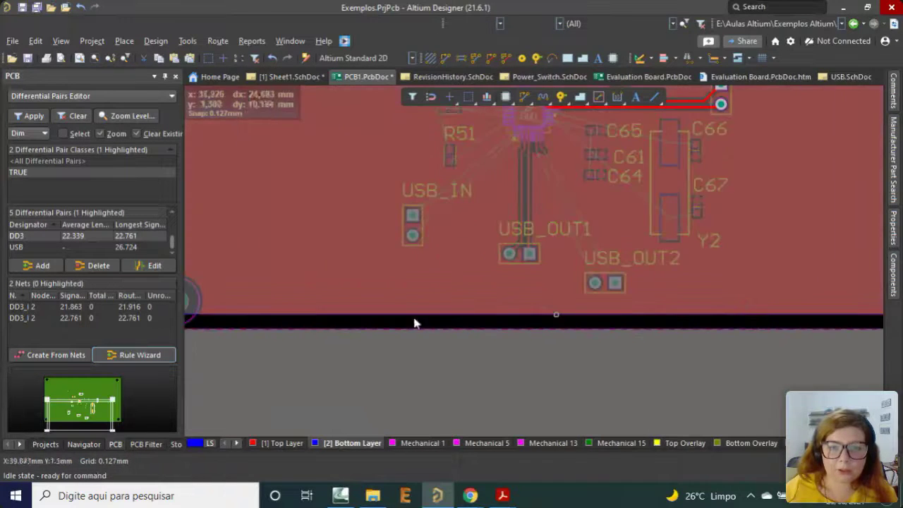
ctrl+scroll(389, 368, down, 2)
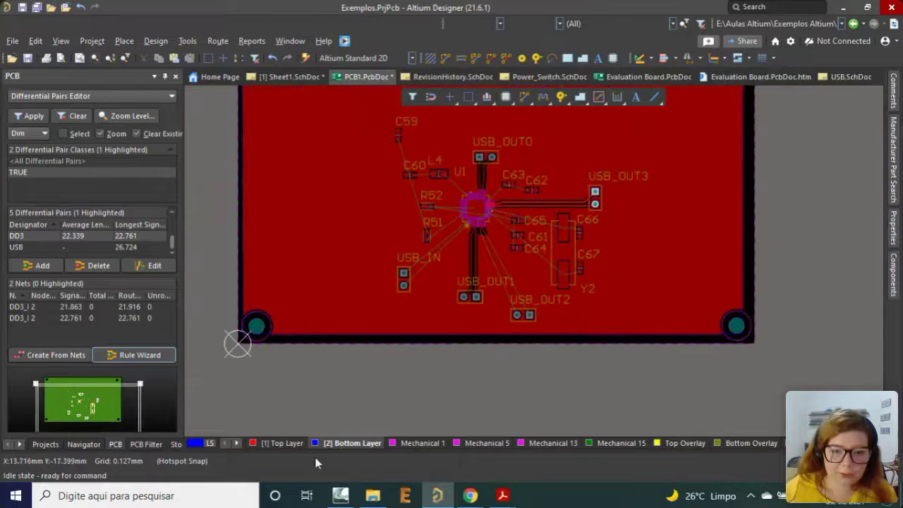
click(278, 443)
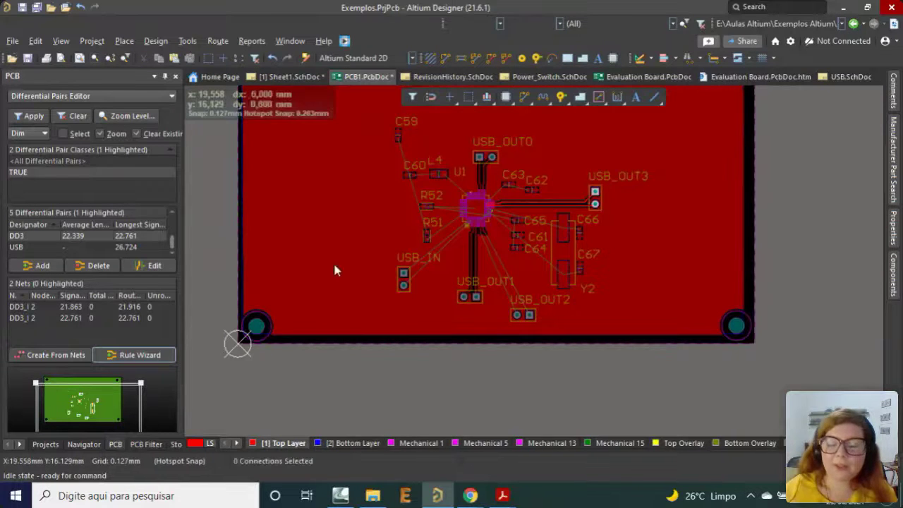
ctrl+scroll(494, 312, down, 3)
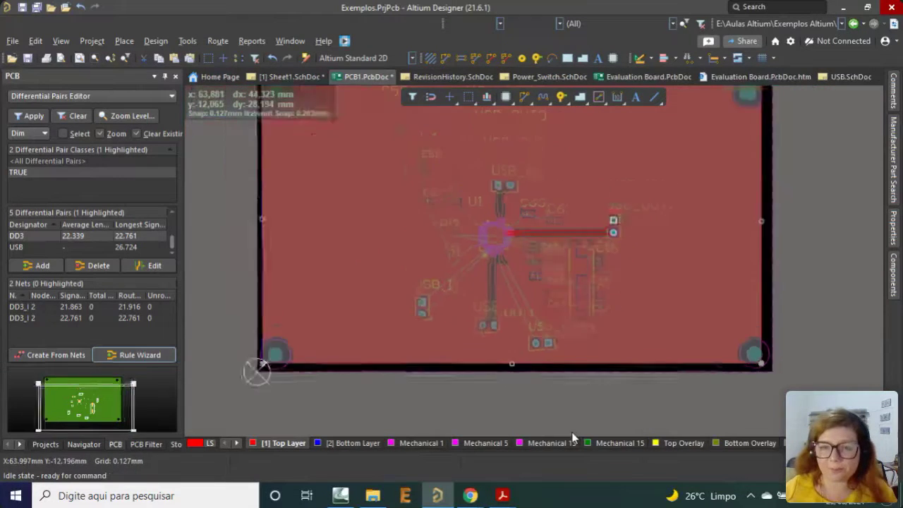
ctrl+scroll(577, 383, up, 2)
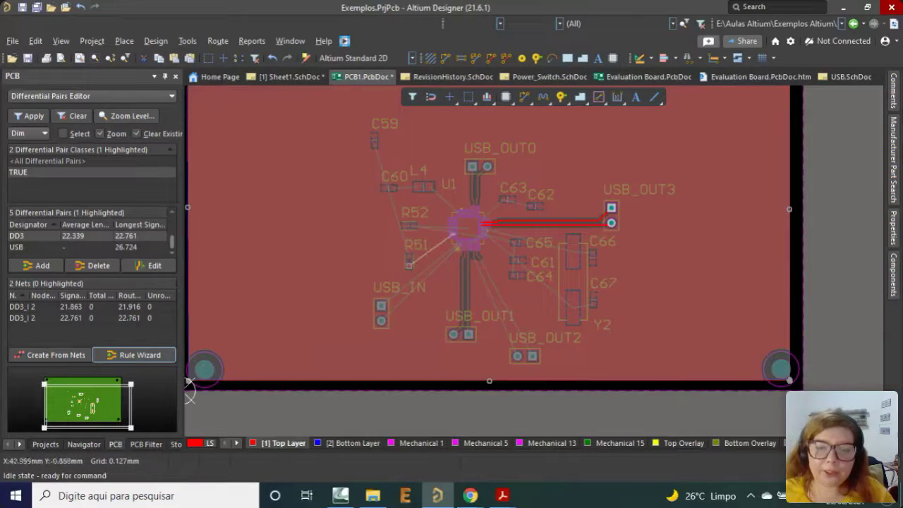
Switch to Acrobat Reader, examine the board photo in the CY4607 HX2VL quick start guide, and return to Altium Designer.
mouse_move(485, 502)
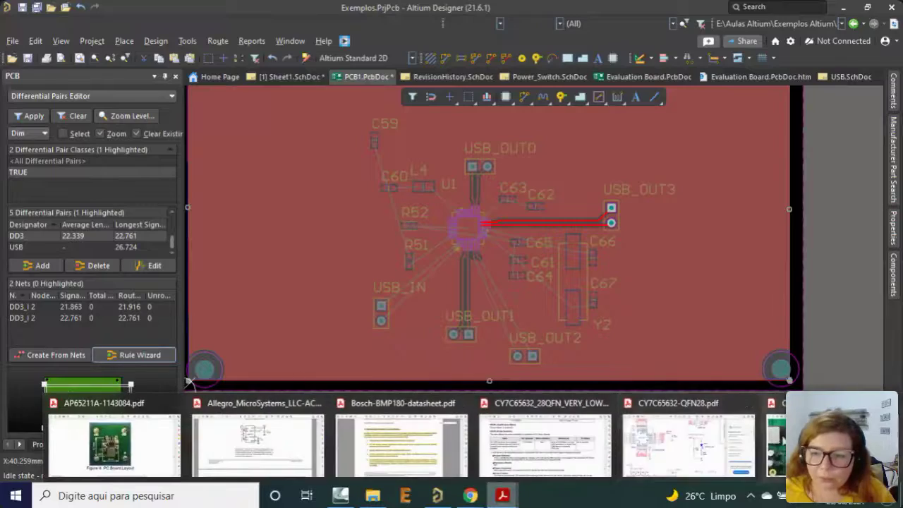
click(503, 496)
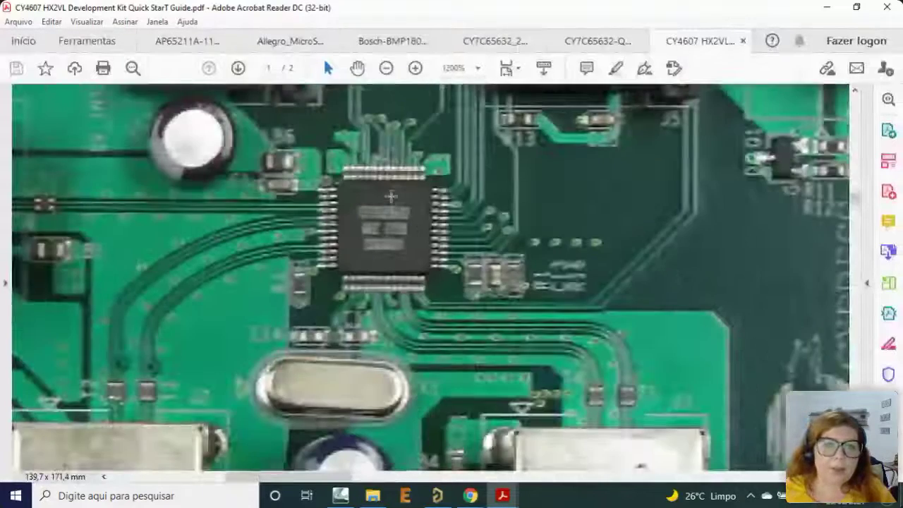
key(ctrl+minus)
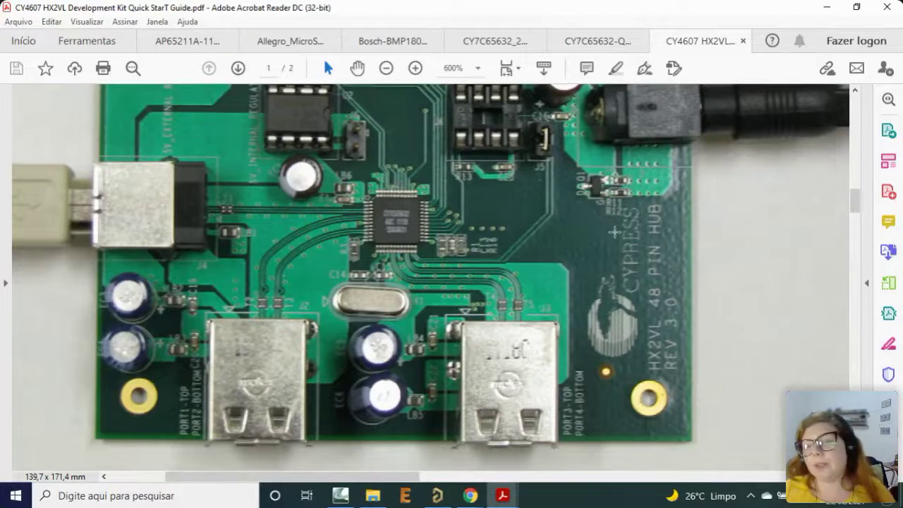
click(822, 8)
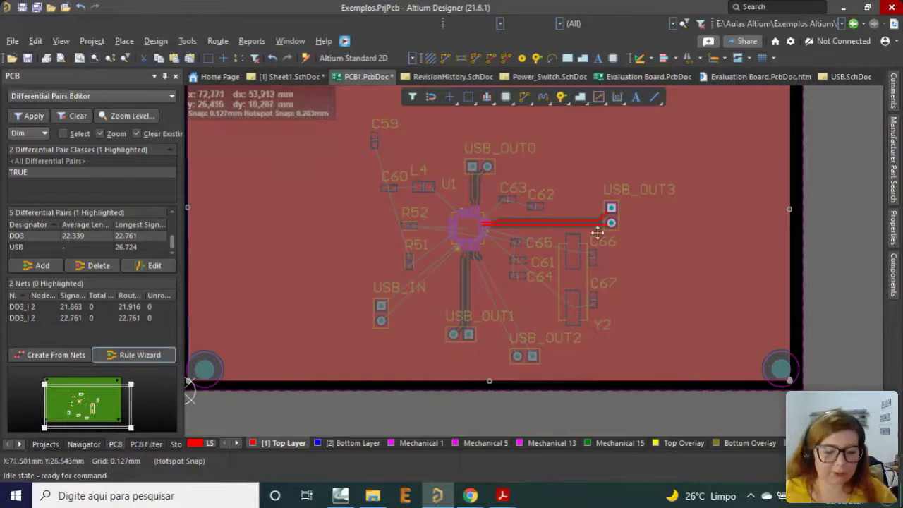
Display the board in 3D around the USB hub and clear the polygon selection.
ctrl+scroll(599, 233, down, 1)
scroll(452, 353, up, 2)
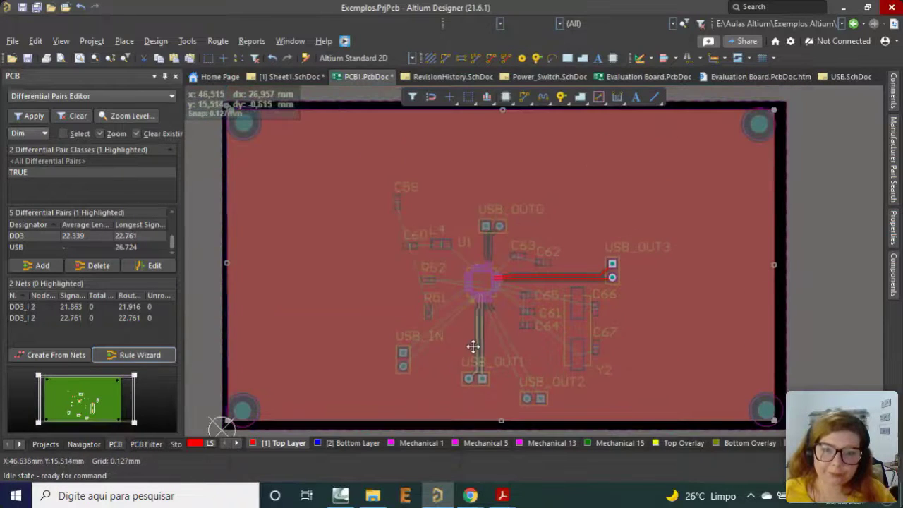
ctrl+scroll(474, 348, down, 1)
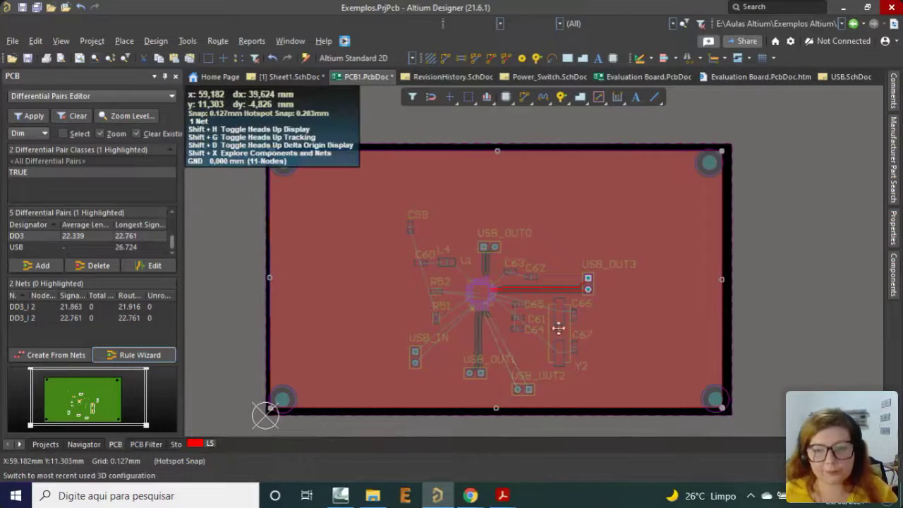
key(3)
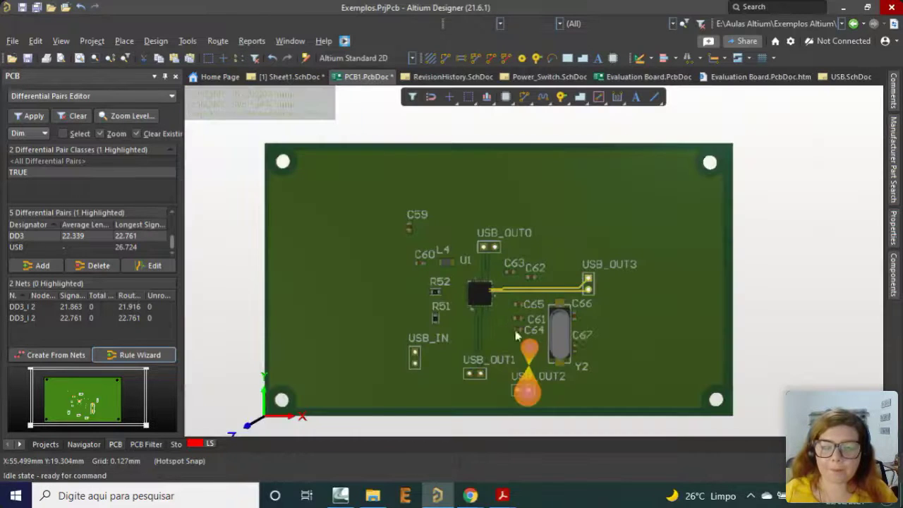
ctrl+scroll(502, 360, up, 3)
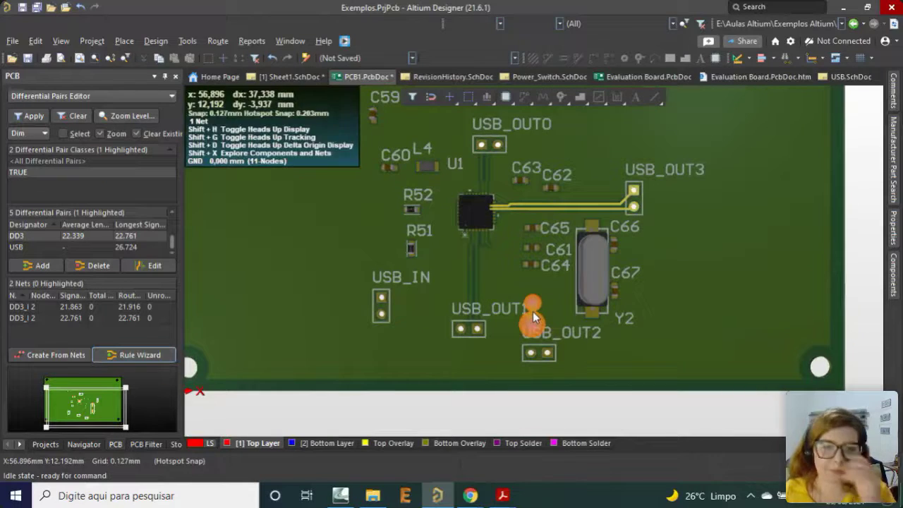
click(533, 311)
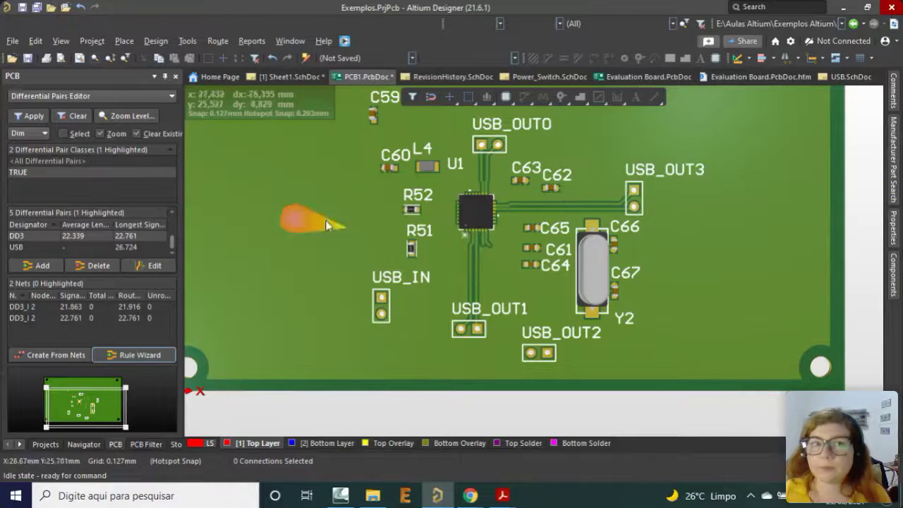
Review the Routing rules in the Design Rule Checker and run the design rule check on the board.
click(183, 42)
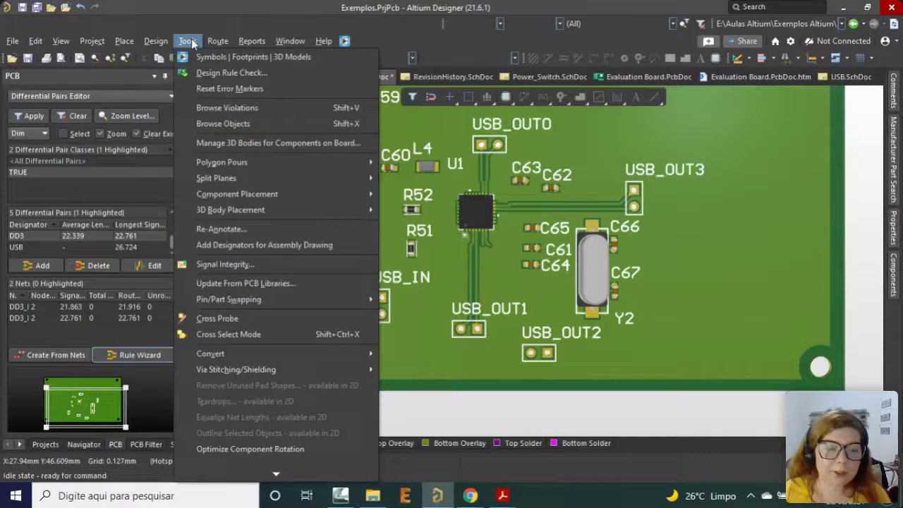
mouse_move(162, 43)
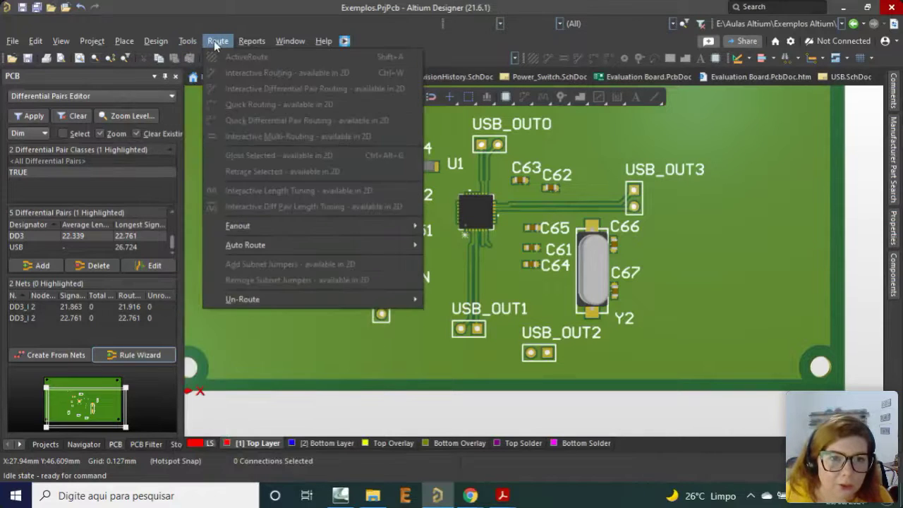
mouse_move(260, 43)
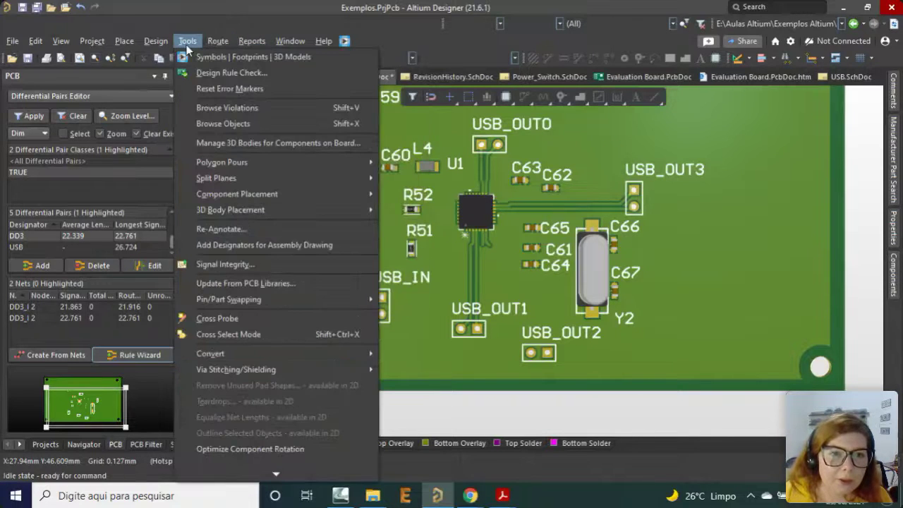
click(214, 73)
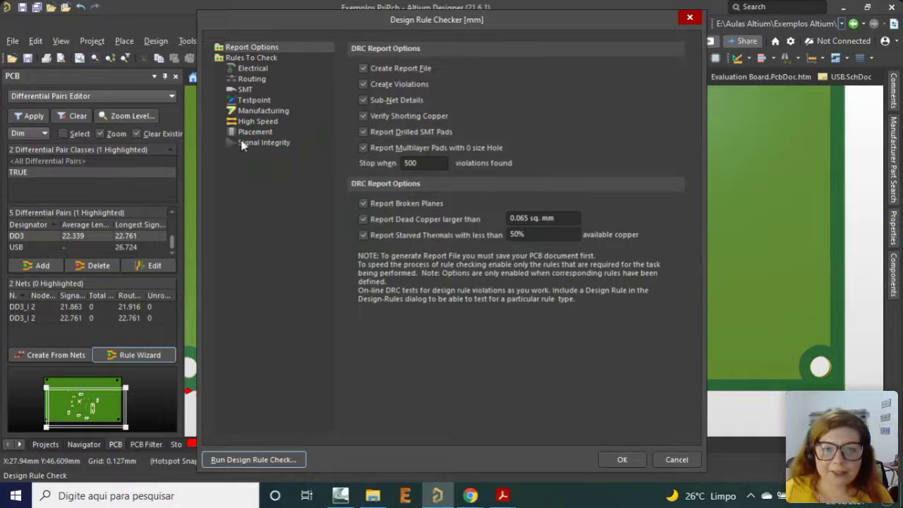
click(250, 79)
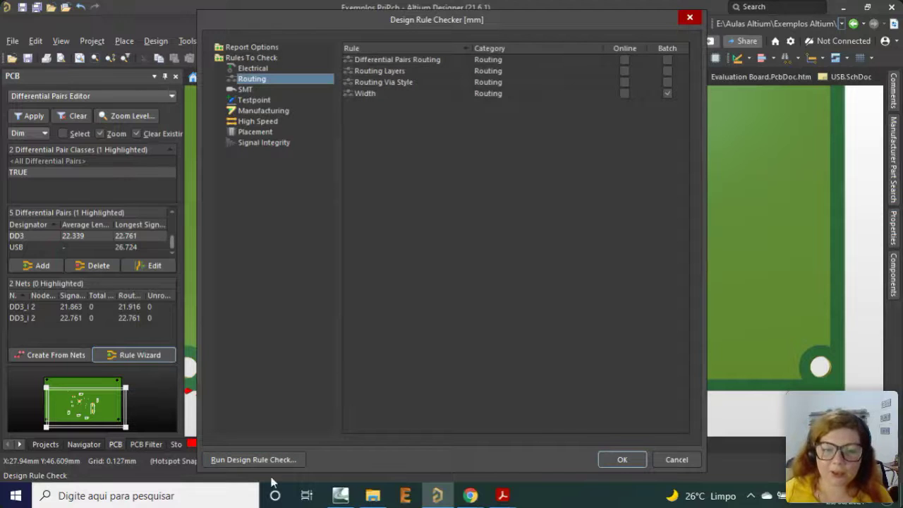
click(257, 460)
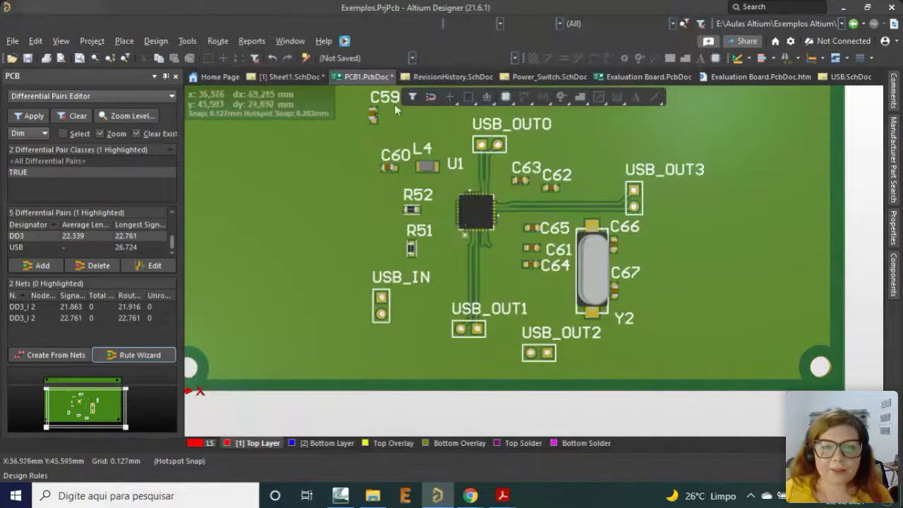
mouse_move(478, 269)
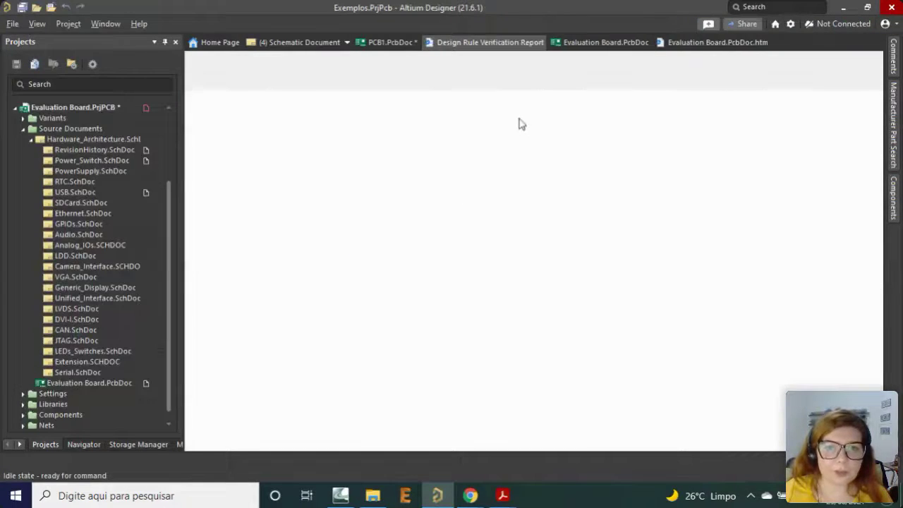
Examine the rule violations in the verification report and jump to the Minimum Solder Mask Sliver violation between pads U1-1 and U1-2.
scroll(561, 279, down, 5)
scroll(563, 274, up, 2)
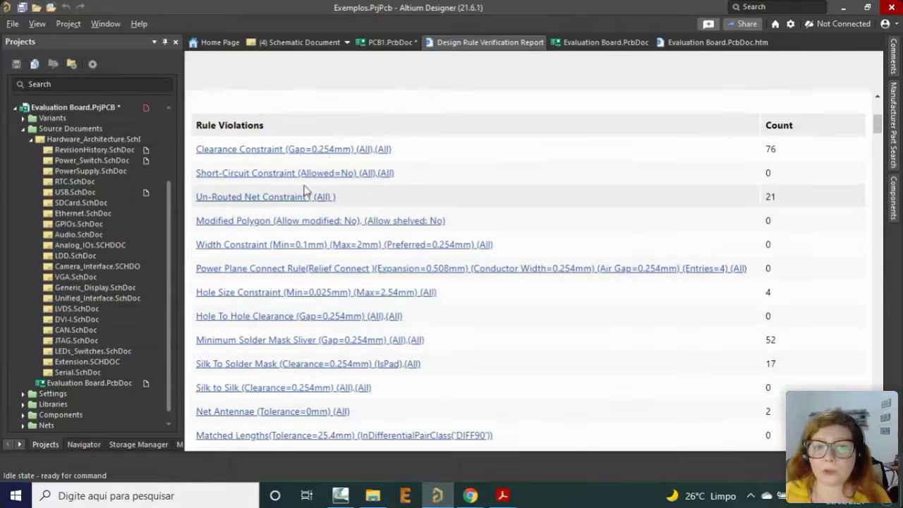
scroll(276, 306, down, 3)
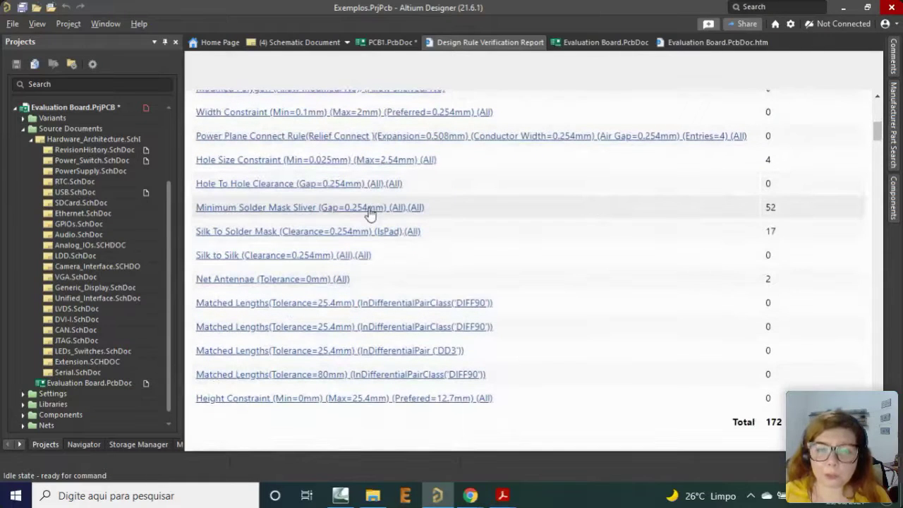
click(347, 210)
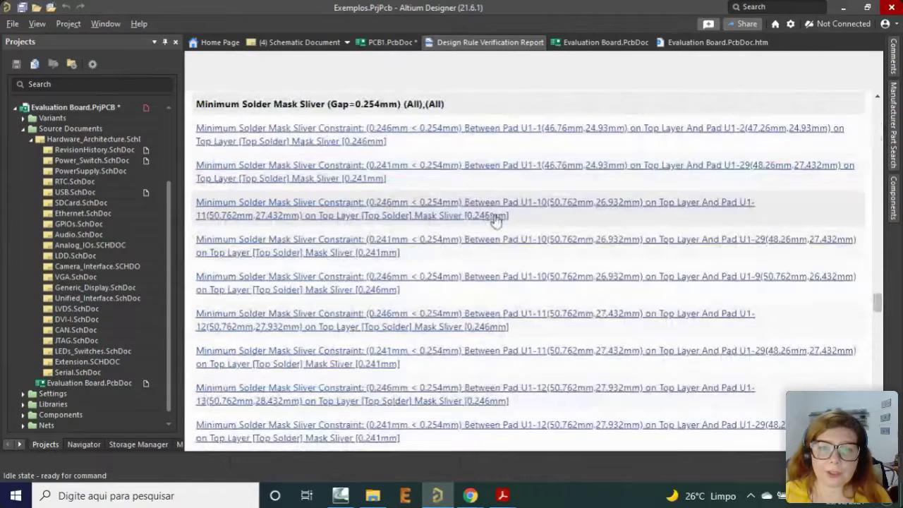
click(398, 136)
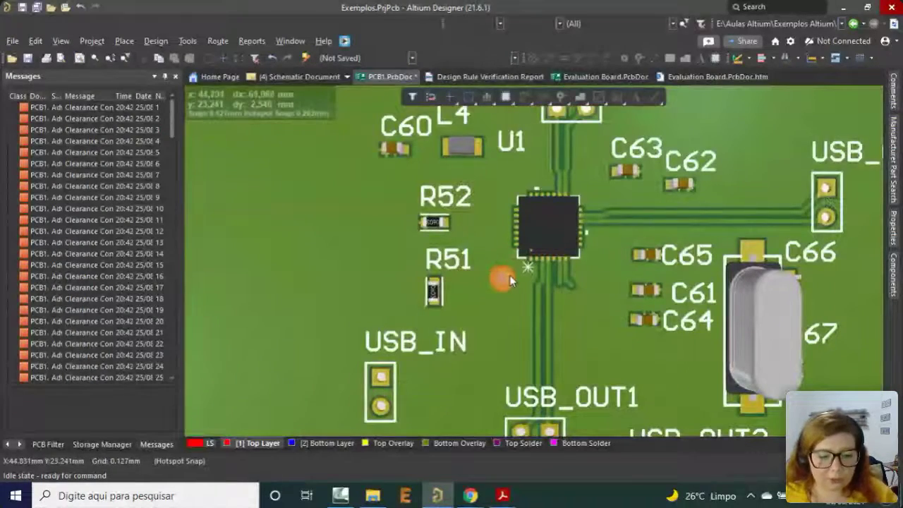
Display the board in 2D and shelve its polygon pours.
ctrl+scroll(515, 312, up, 5)
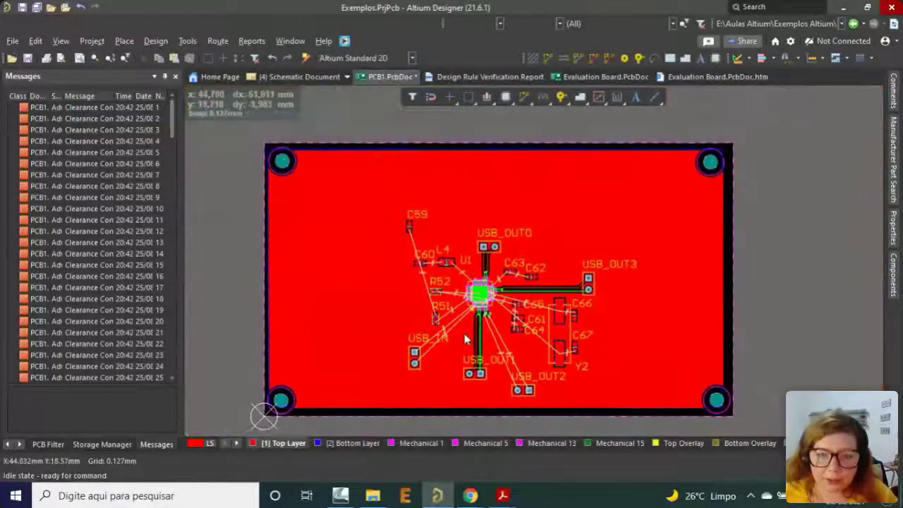
click(157, 41)
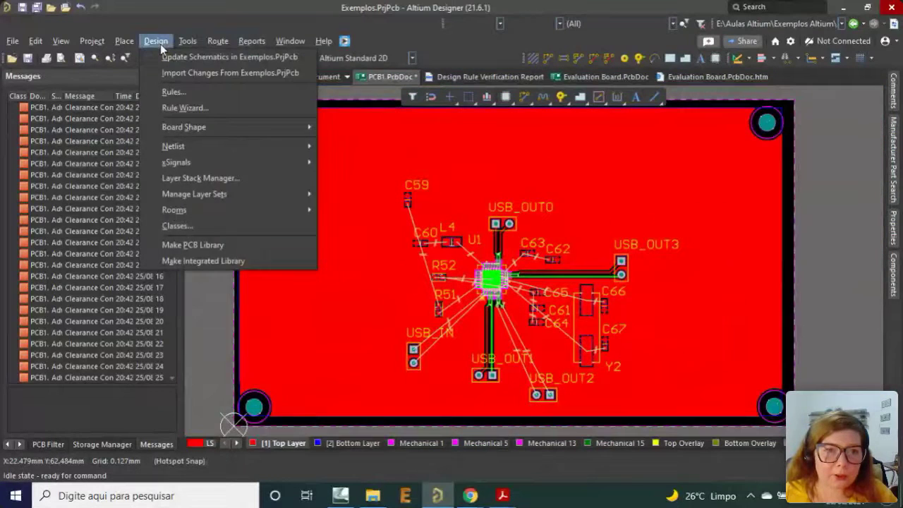
mouse_move(185, 41)
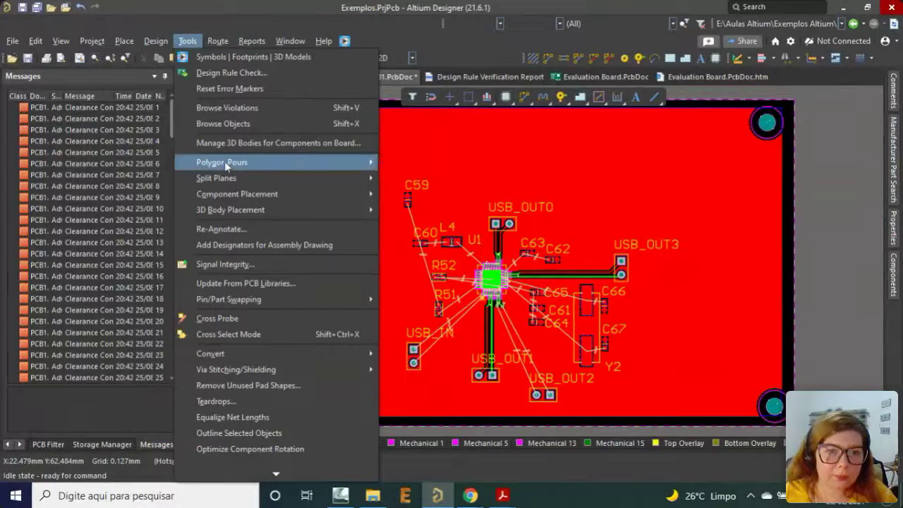
mouse_move(222, 161)
click(409, 182)
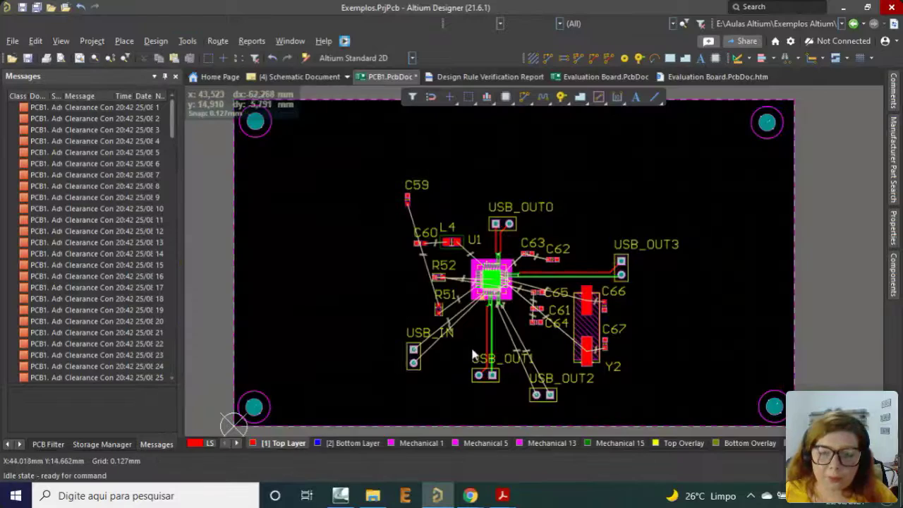
Locate clearance constraint violations 19 and 18 on the board and examine the pads and differential pair tracks around U1.
ctrl+scroll(508, 323, up, 4)
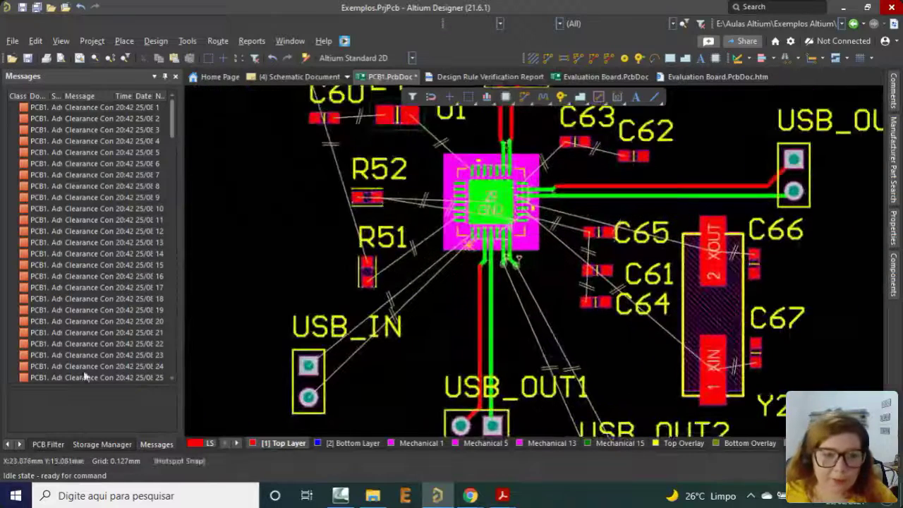
double_click(74, 310)
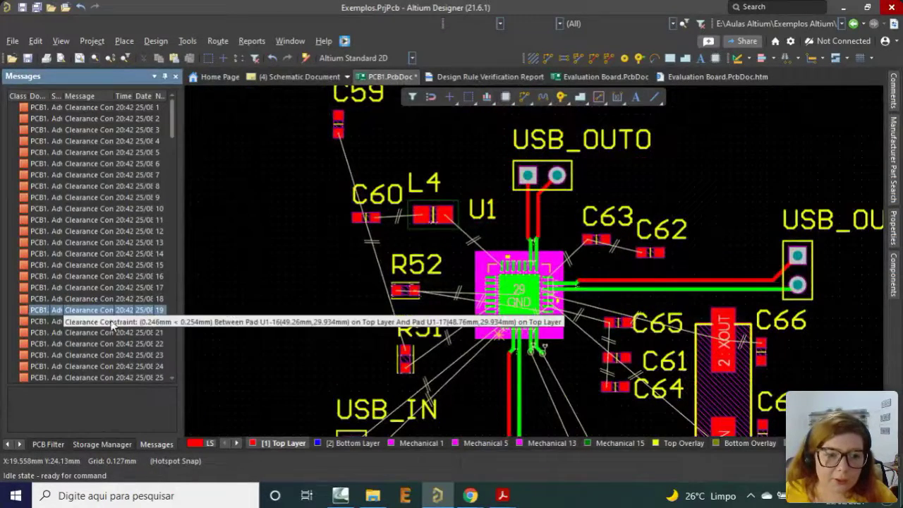
double_click(136, 299)
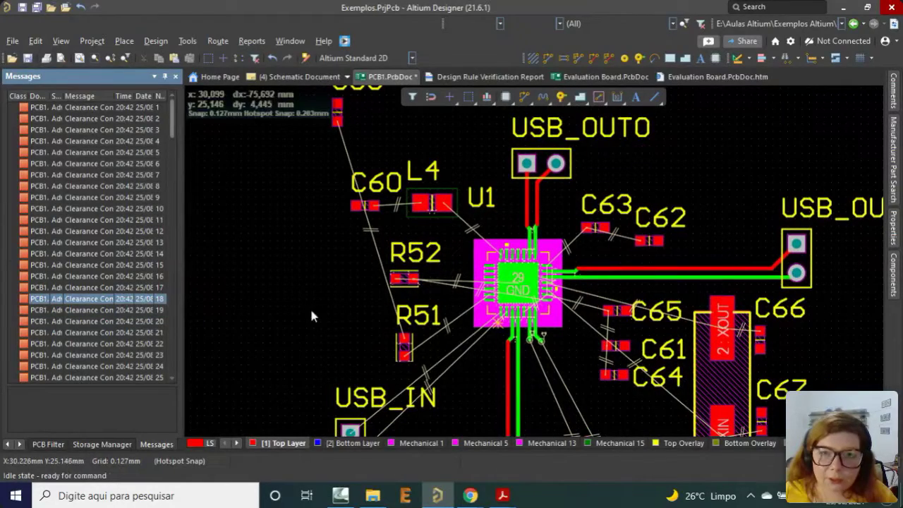
ctrl+scroll(542, 317, up, 2)
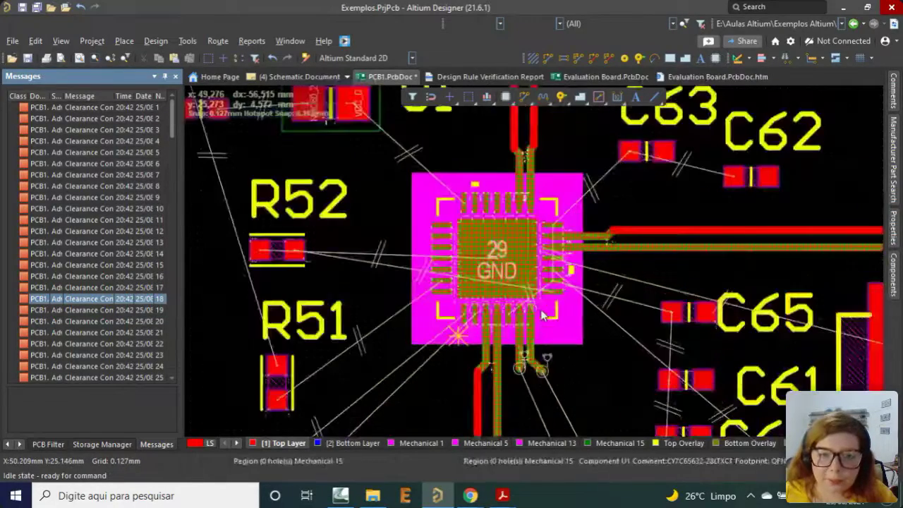
ctrl+scroll(522, 383, up, 2)
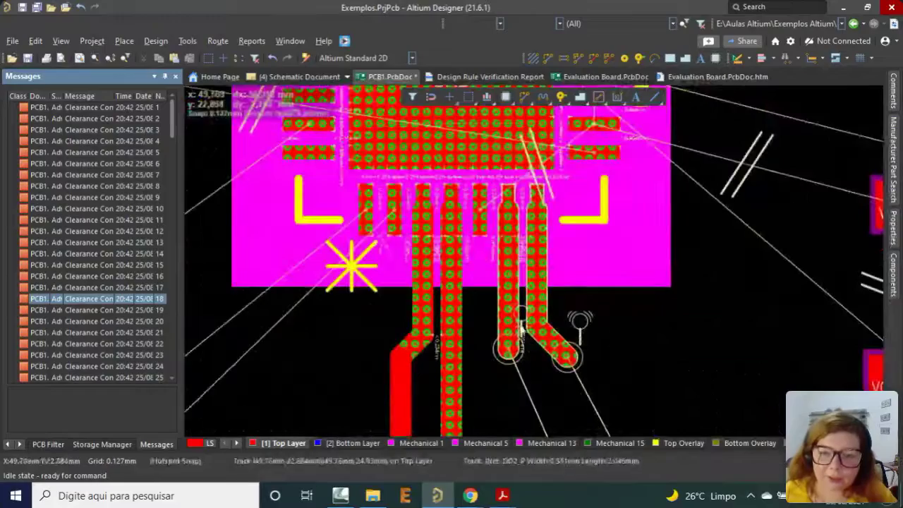
ctrl+scroll(523, 381, up, 1)
ctrl+scroll(492, 345, down, 2)
ctrl+scroll(492, 344, down, 4)
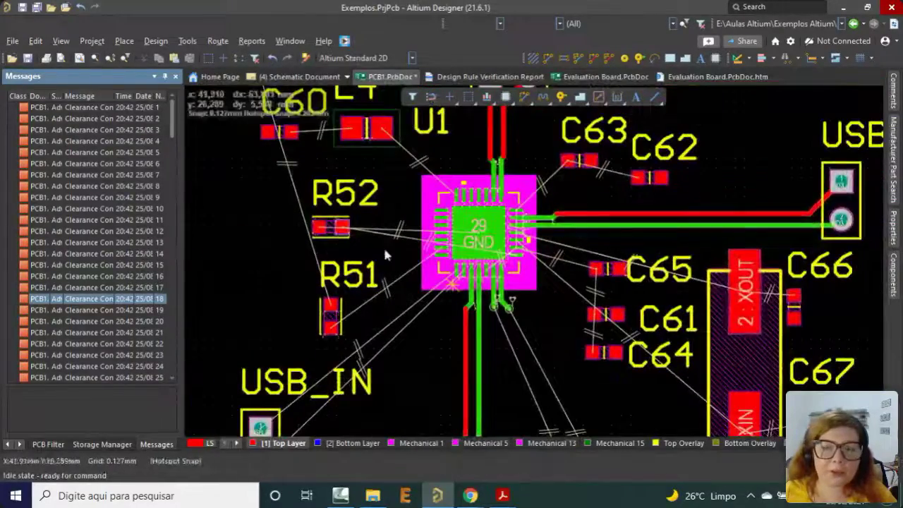
ctrl+scroll(550, 267, down, 3)
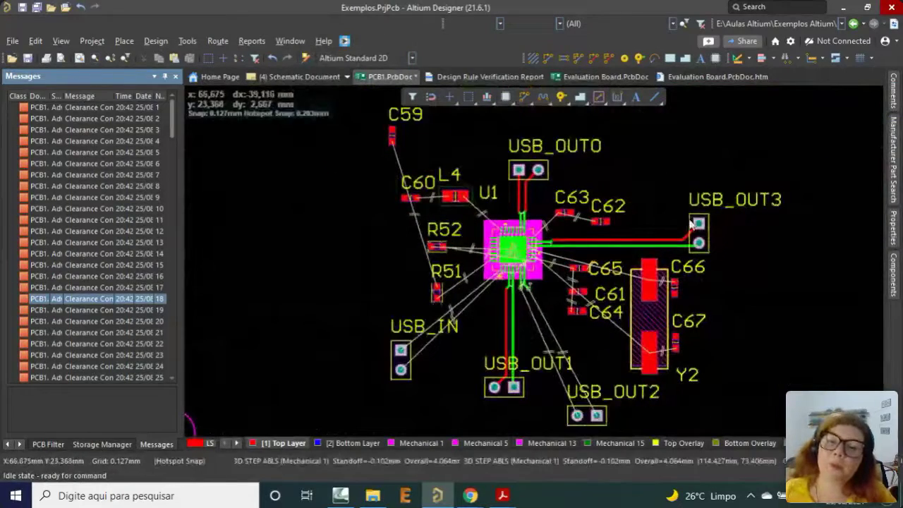
ctrl+scroll(447, 244, down, 1)
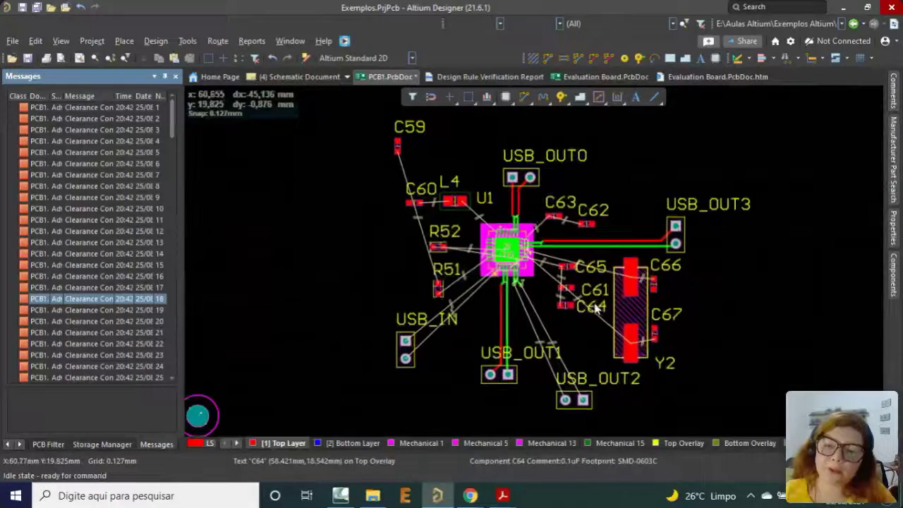
Examine the board in 3D from the edge and around the USB_OUT1 pads, reset the view orientation and return to 2D.
key(3)
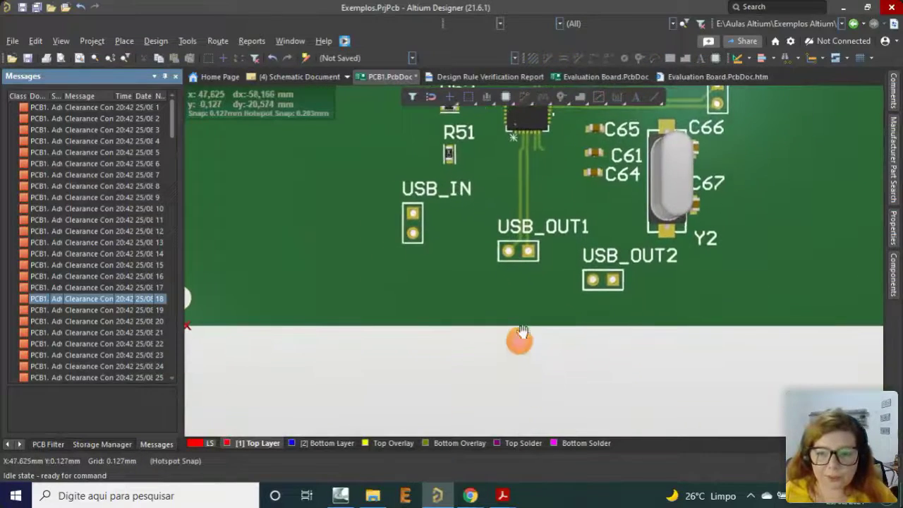
shift+right_drag(520, 363, 499, 376)
ctrl+scroll(498, 377, up, 3)
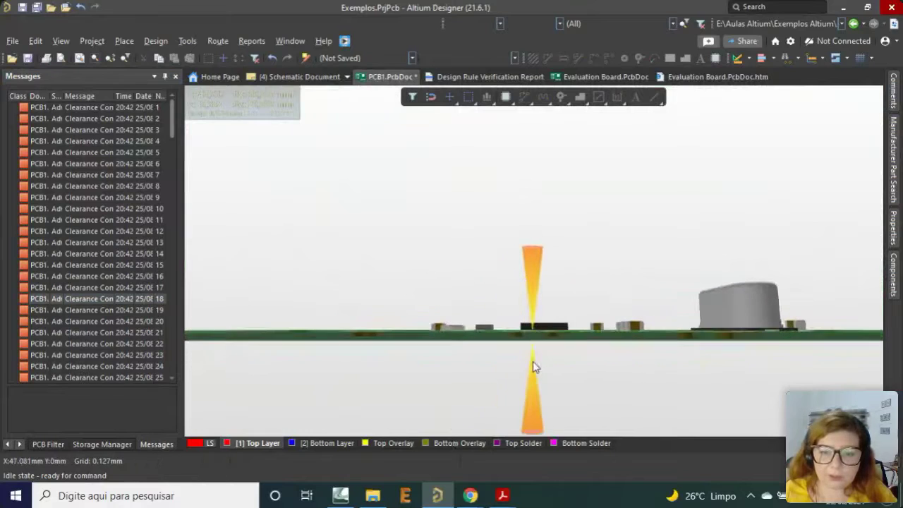
ctrl+scroll(536, 351, up, 5)
ctrl+scroll(541, 331, up, 6)
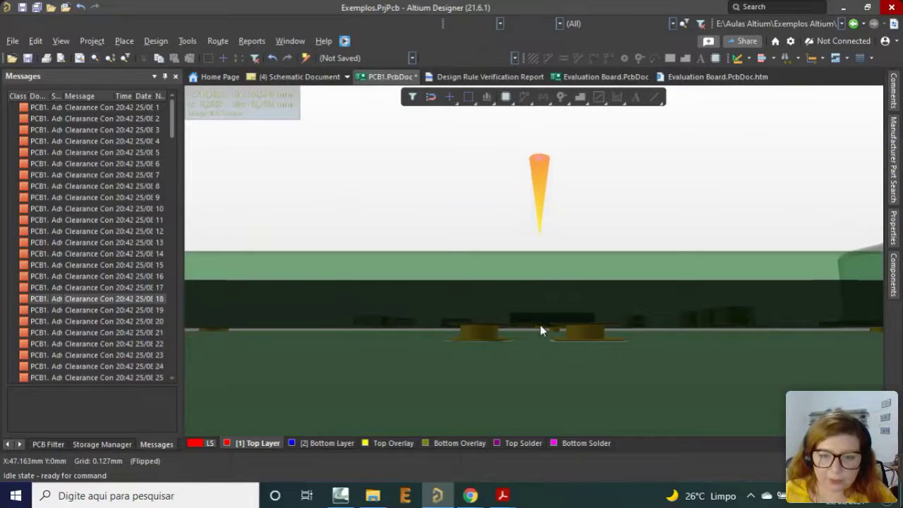
shift+right_drag(541, 314, 531, 369)
mouse_move(480, 233)
shift+right_down()
mouse_move(504, 359)
mouse_move(521, 258)
mouse_move(528, 258)
mouse_move(525, 268)
mouse_move(538, 261)
mouse_move(544, 362)
mouse_move(549, 333)
shift+right_up()
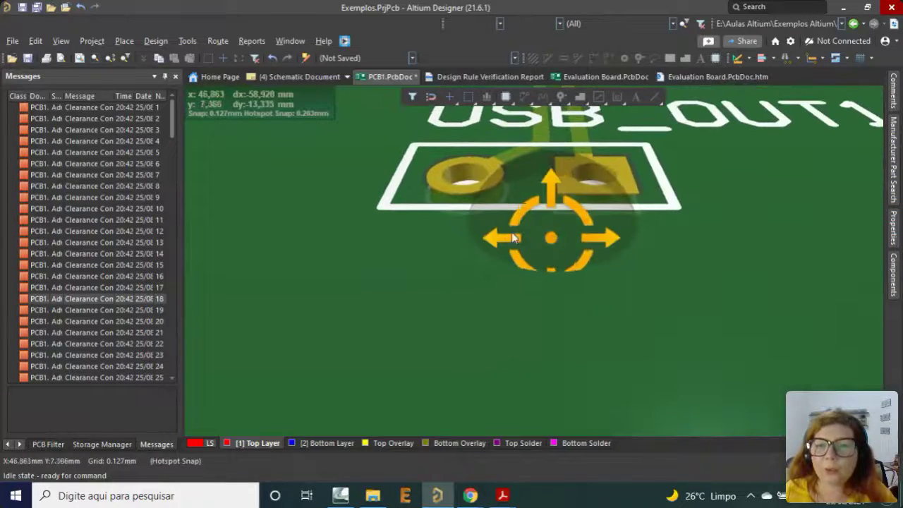
shift+right_drag(462, 311, 486, 223)
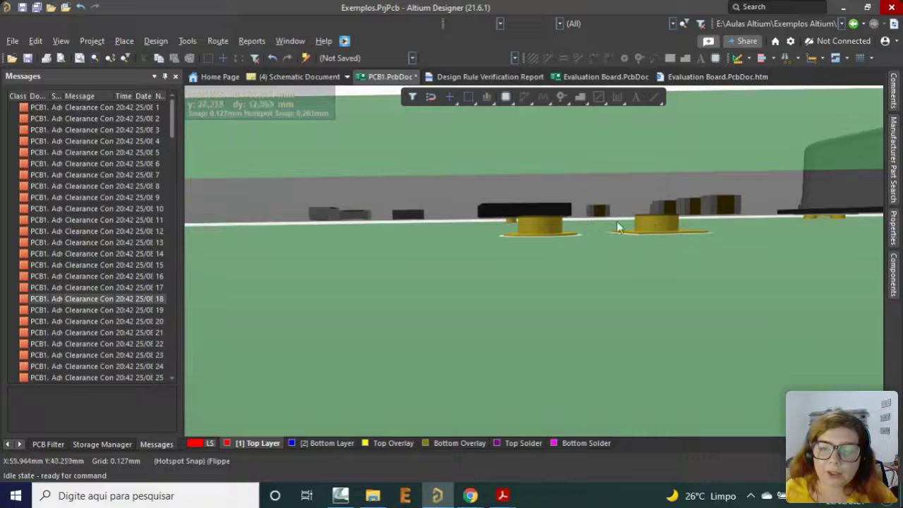
shift+right_drag(511, 234, 505, 381)
key(0)
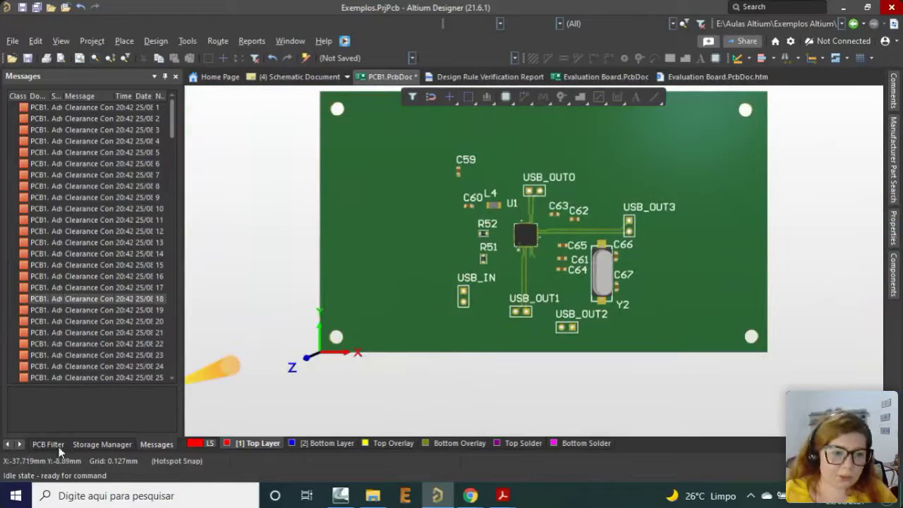
key(2)
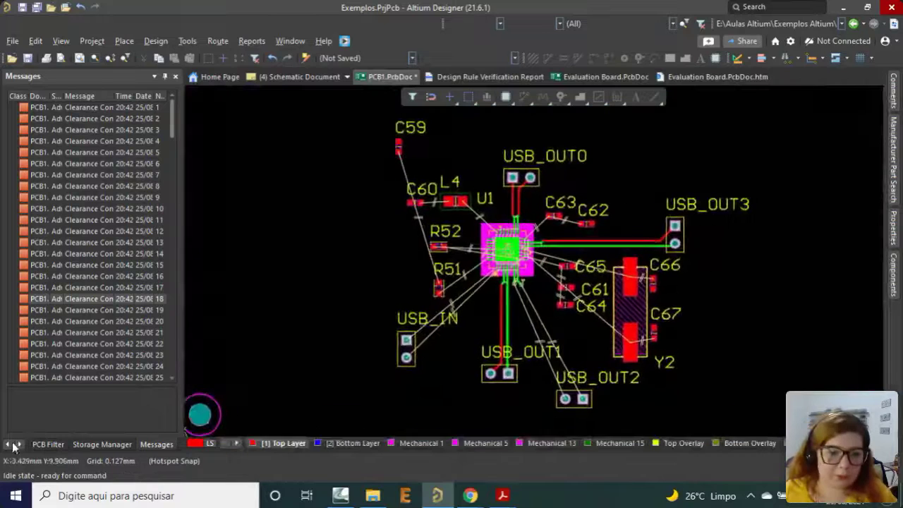
Open the RevisionHistory and Power_Switch schematics of the Evaluation Board project.
click(7, 444)
click(8, 443)
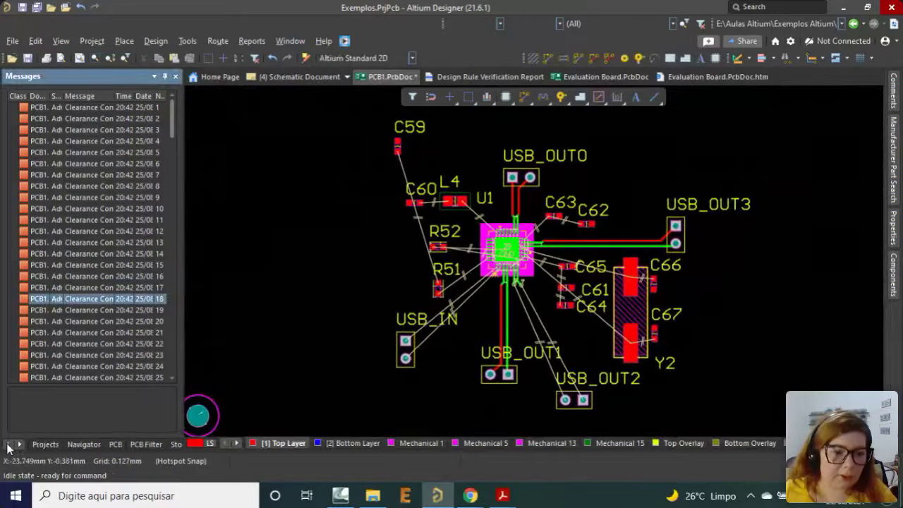
click(42, 444)
scroll(119, 346, down, 2)
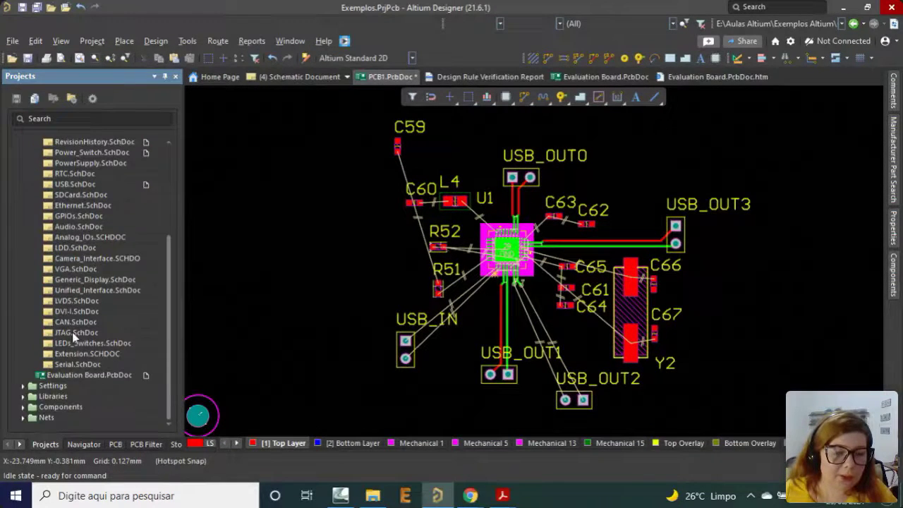
scroll(72, 332, up, 4)
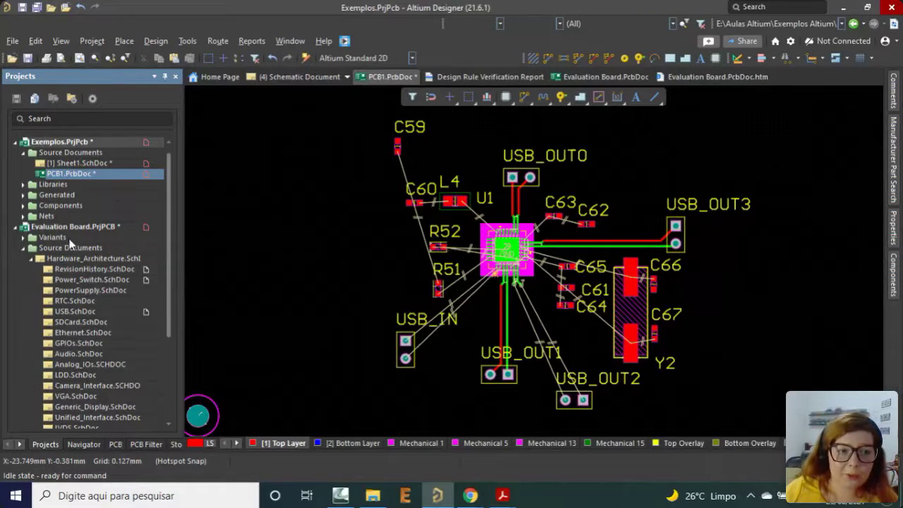
double_click(93, 268)
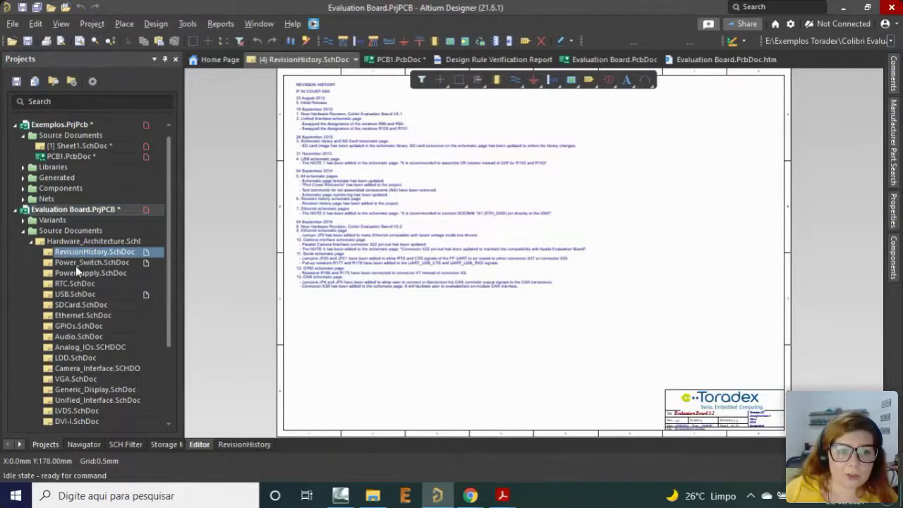
double_click(75, 266)
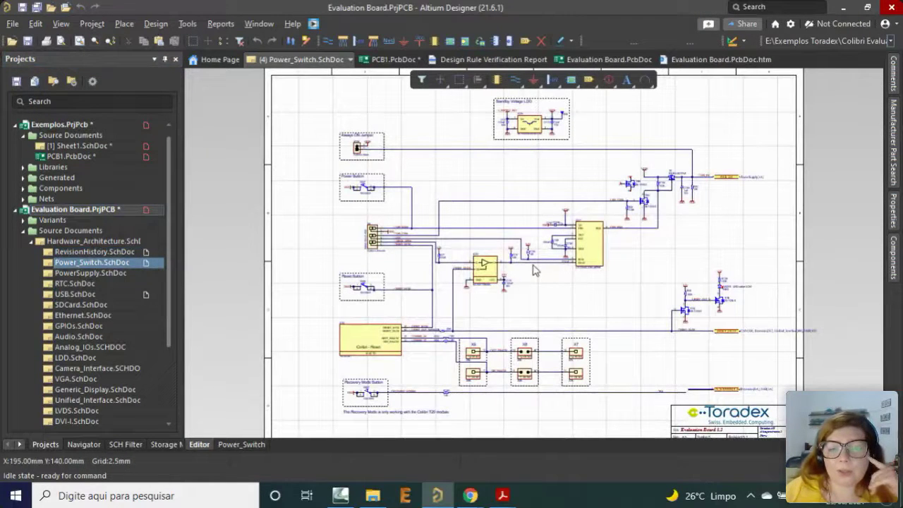
Examine the title block and the nearby output ports of the Power_Switch schematic.
ctrl+scroll(610, 390, up, 6)
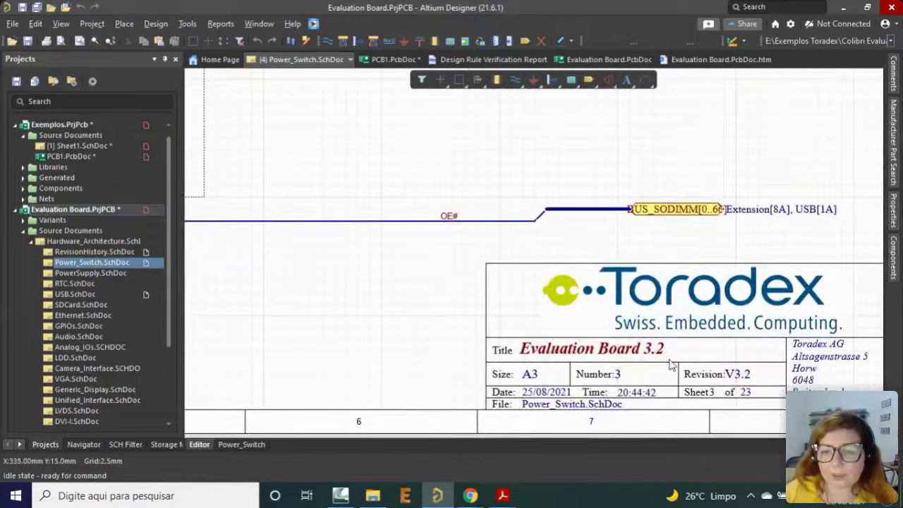
ctrl+scroll(626, 386, down, 3)
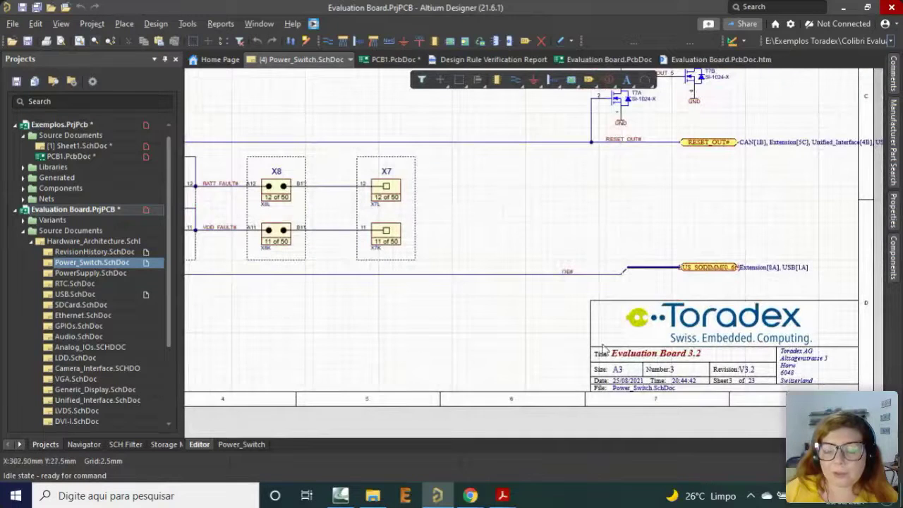
ctrl+scroll(676, 331, down, 4)
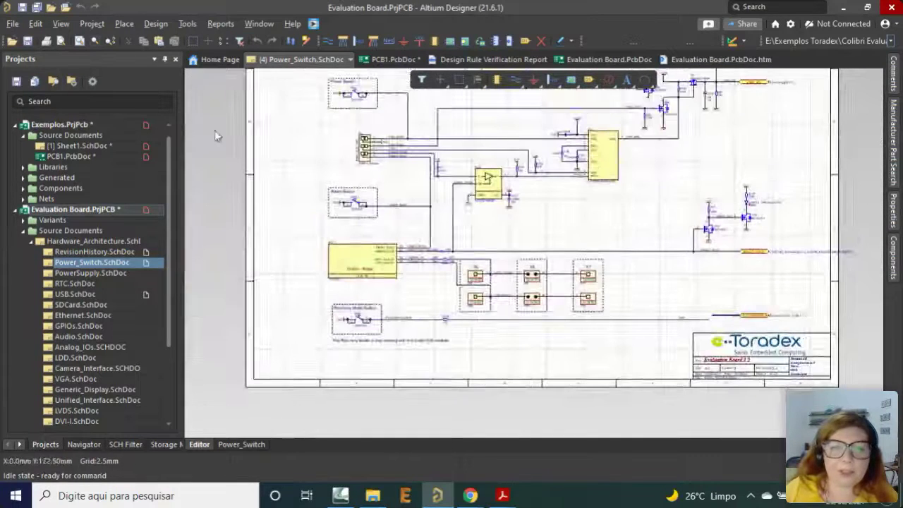
Open the RevisionHistory schematic of the Evaluation Board project and read its dated revision entries.
click(113, 252)
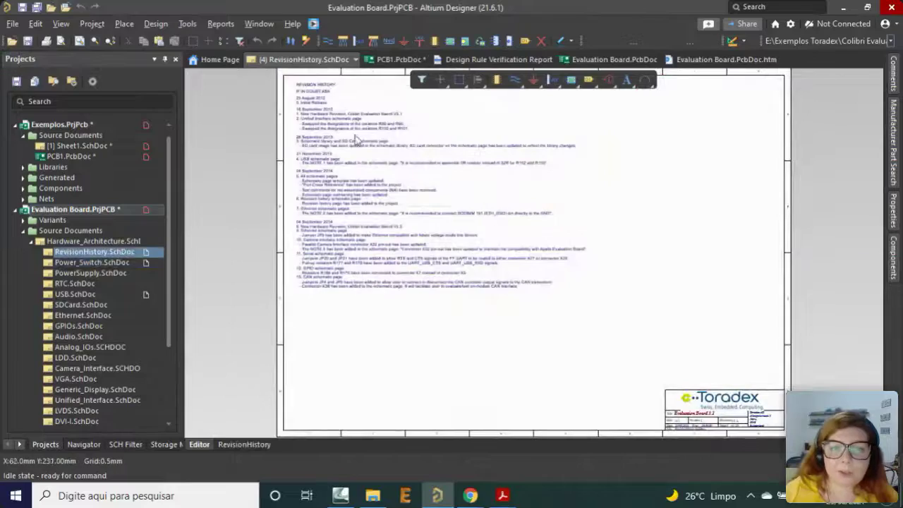
ctrl+scroll(356, 139, up, 4)
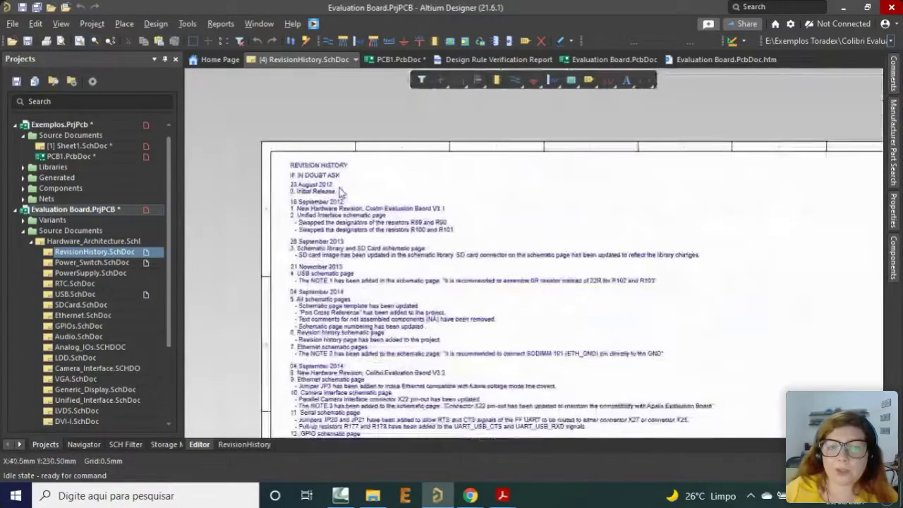
ctrl+scroll(346, 172, up, 2)
ctrl+scroll(296, 226, down, 3)
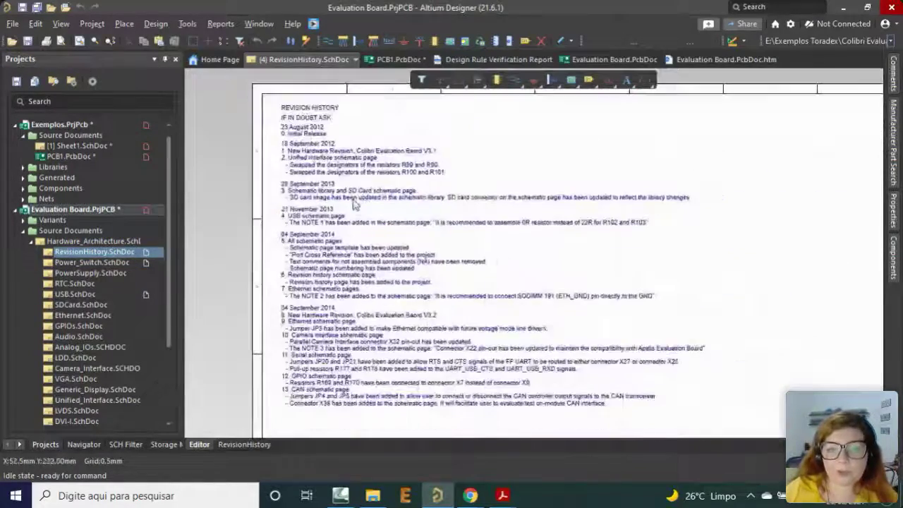
ctrl+scroll(304, 274, down, 1)
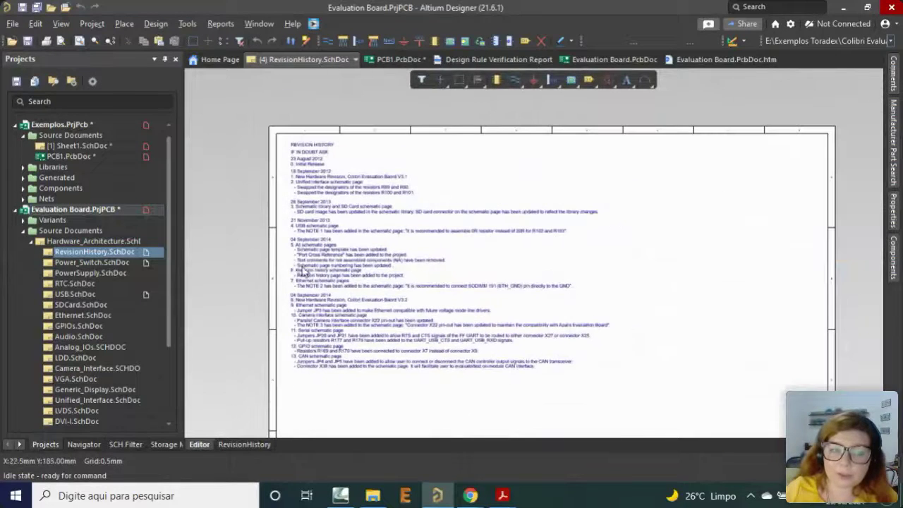
Return to the Power_Switch schematic and open the Evaluation Board.PcbDoc layout.
double_click(103, 262)
scroll(106, 302, down, 4)
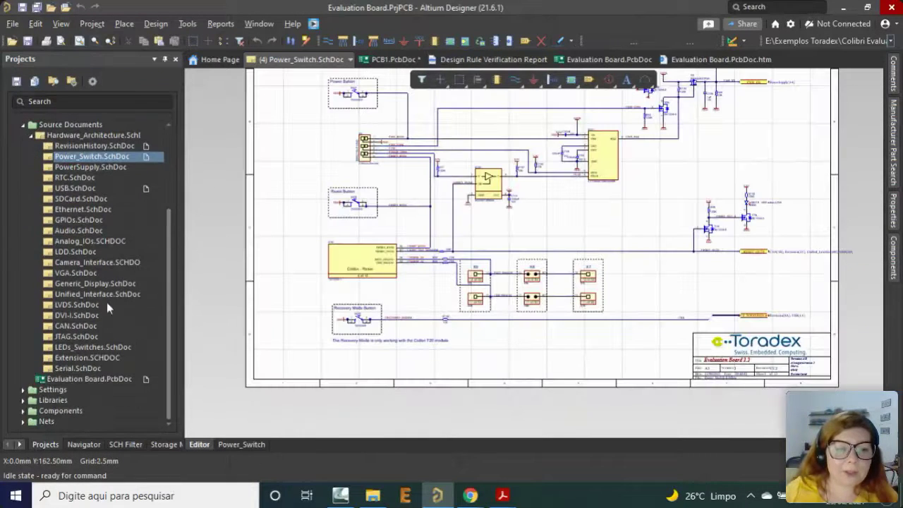
double_click(107, 380)
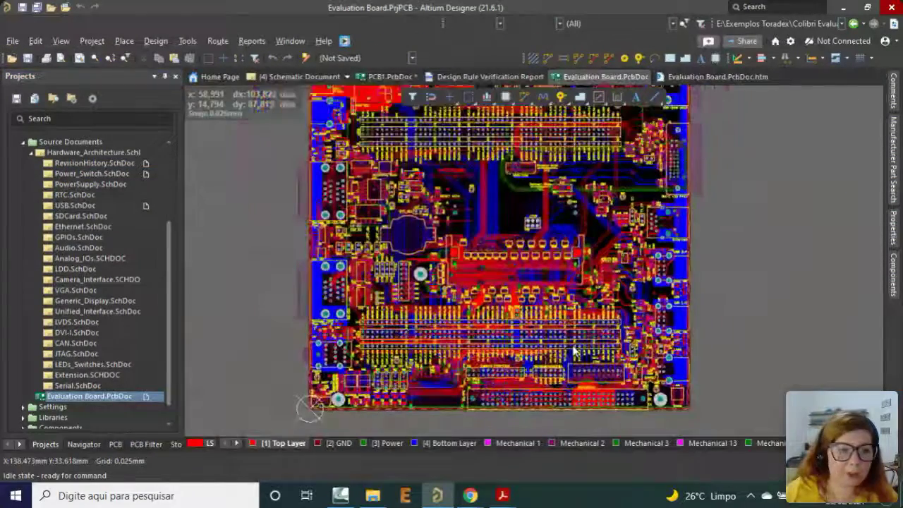
Look over the Evaluation Board layout and the project's source documents, and display the whole board in 3D.
scroll(89, 228, up, 2)
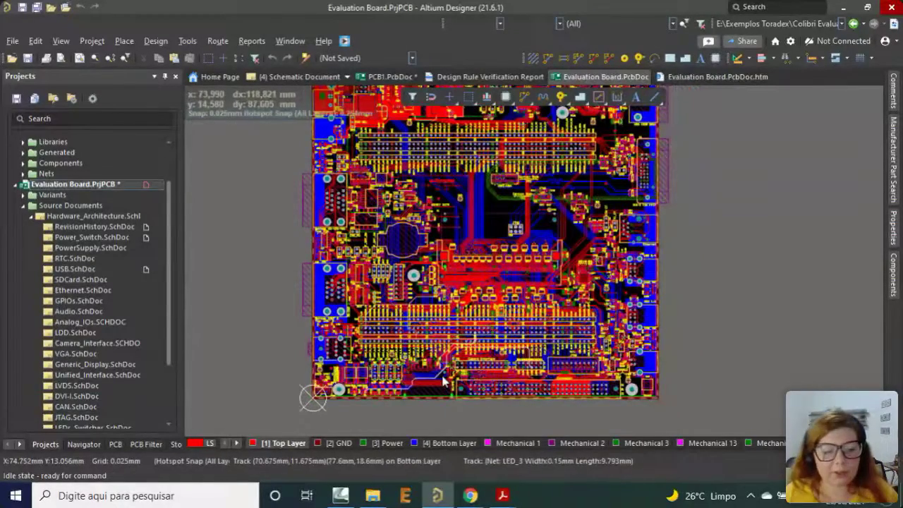
scroll(74, 318, down, 3)
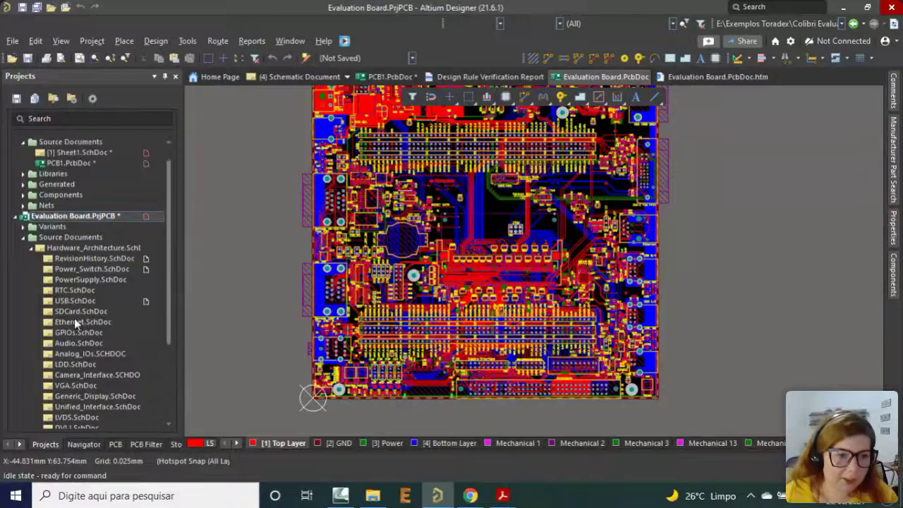
scroll(74, 318, up, 5)
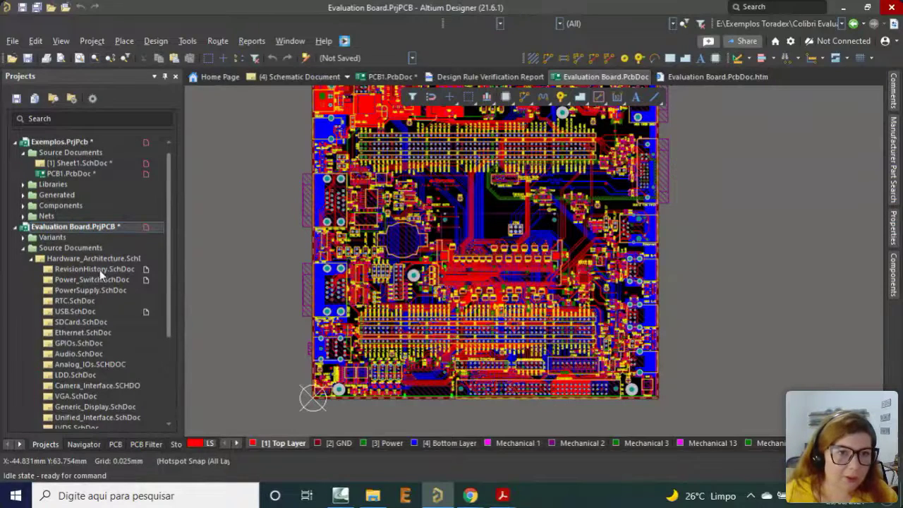
scroll(402, 363, down, 2)
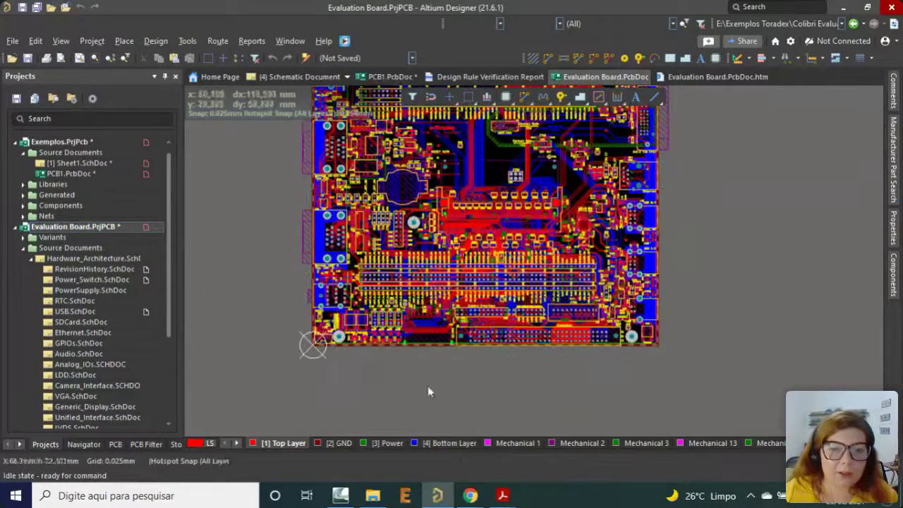
scroll(434, 393, up, 4)
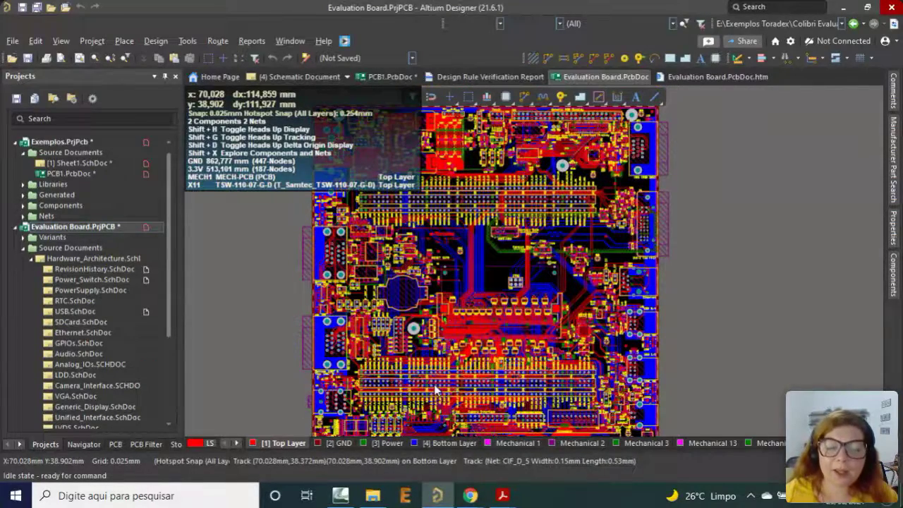
key(3)
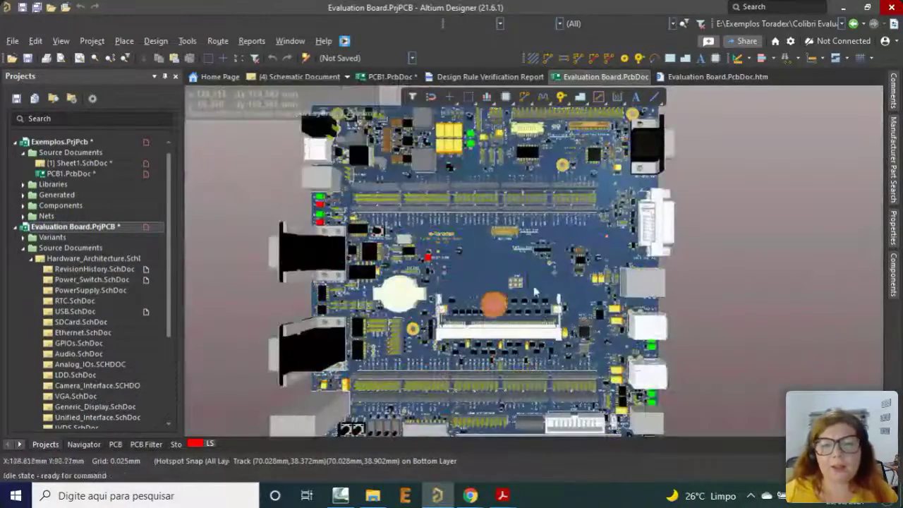
click(540, 295)
ctrl+scroll(537, 391, up, 1)
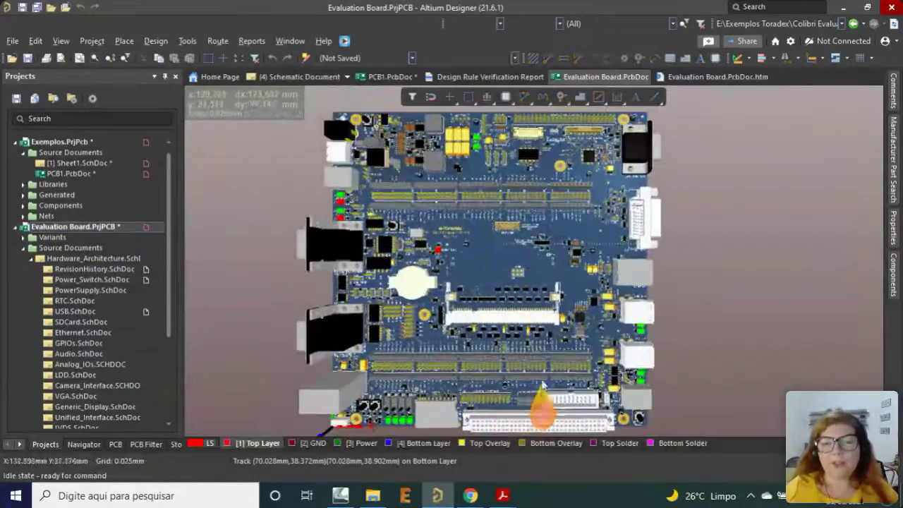